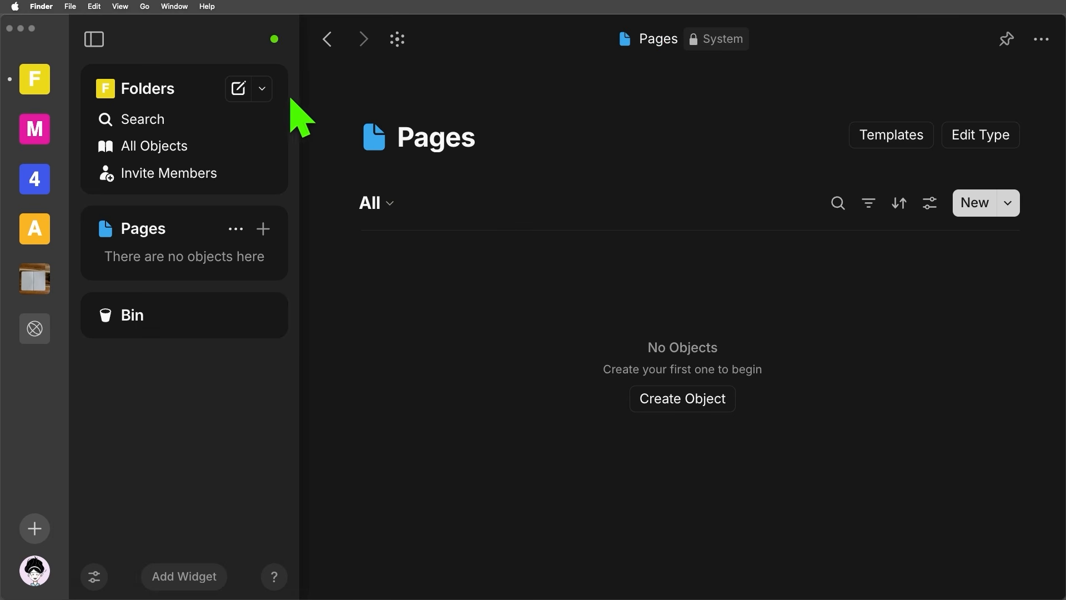
Create a new collection in the Folders space and title it "My Documents".
{"action": "left_click", "coordinate": [262, 90]}
{"action": "left_click", "coordinate": [262, 90]}
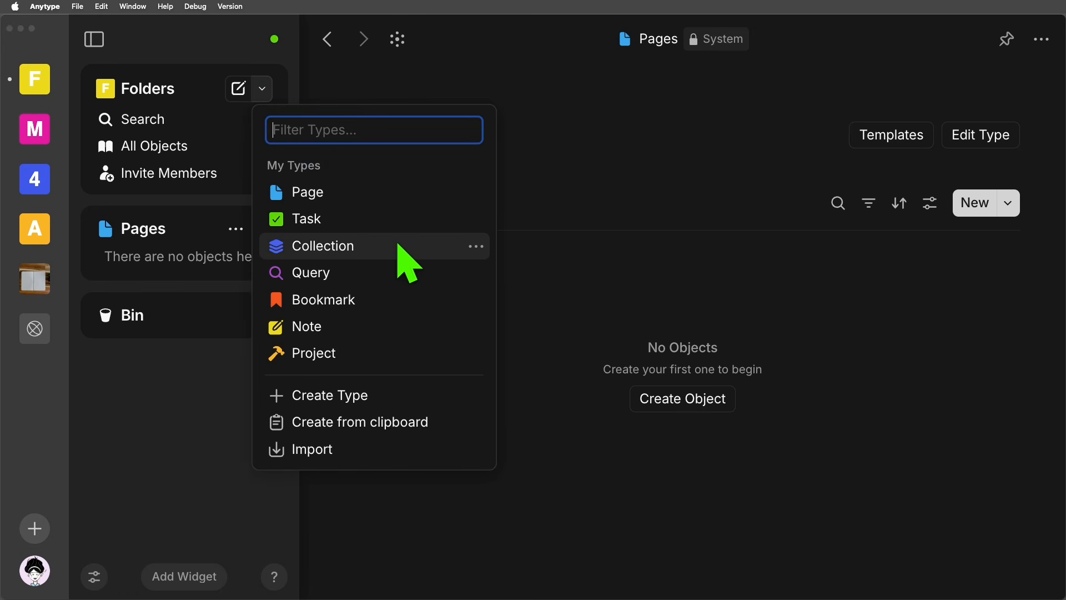
{"action": "left_click", "coordinate": [416, 247]}
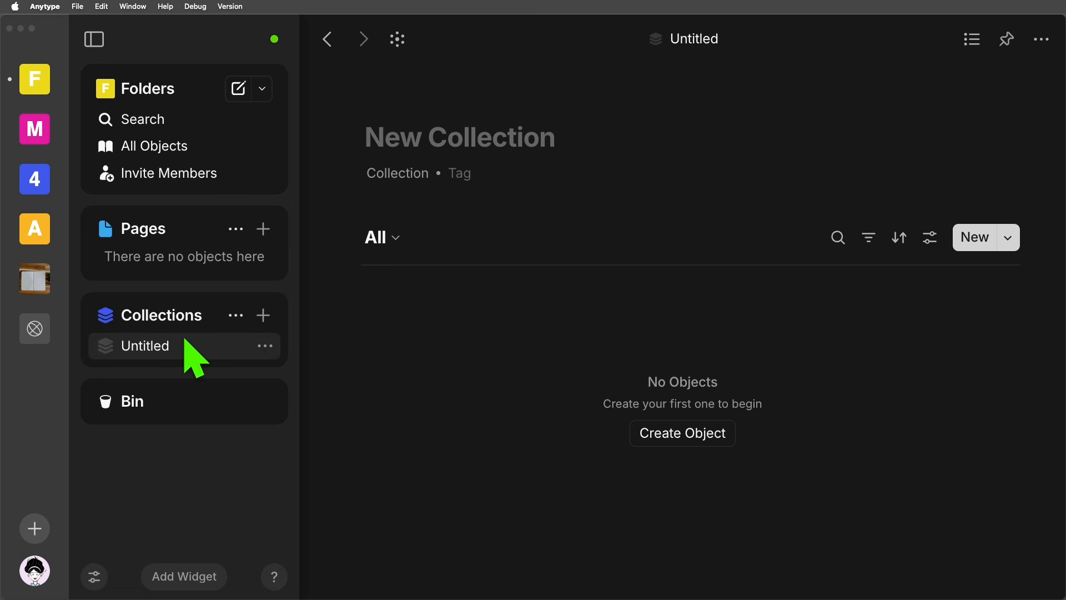
{"action": "left_click", "coordinate": [435, 140]}
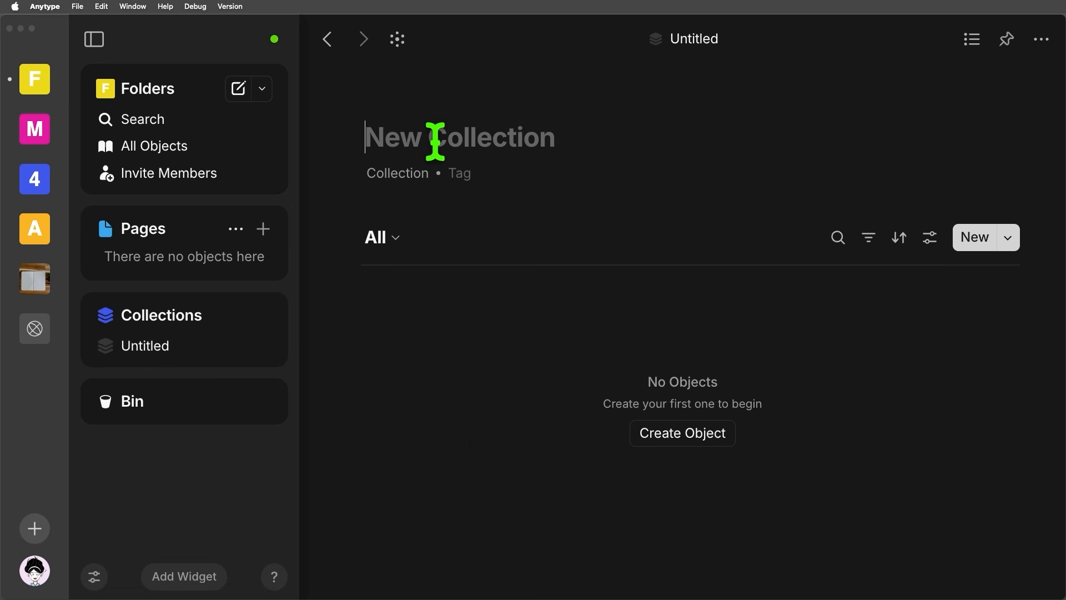
{"action": "type", "text": "My D"}
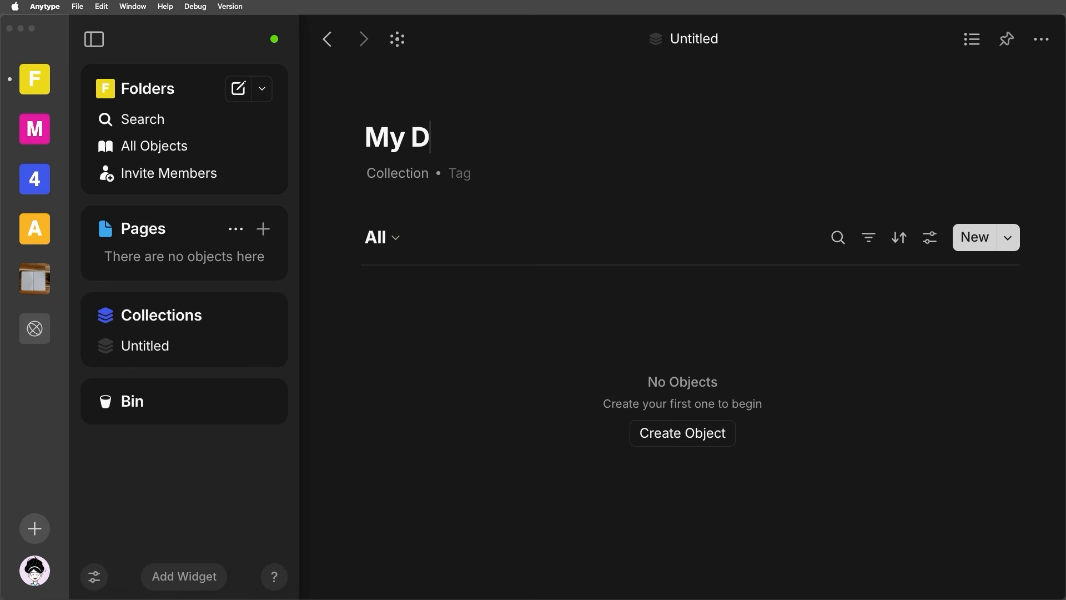
{"action": "type", "text": "ocuments"}
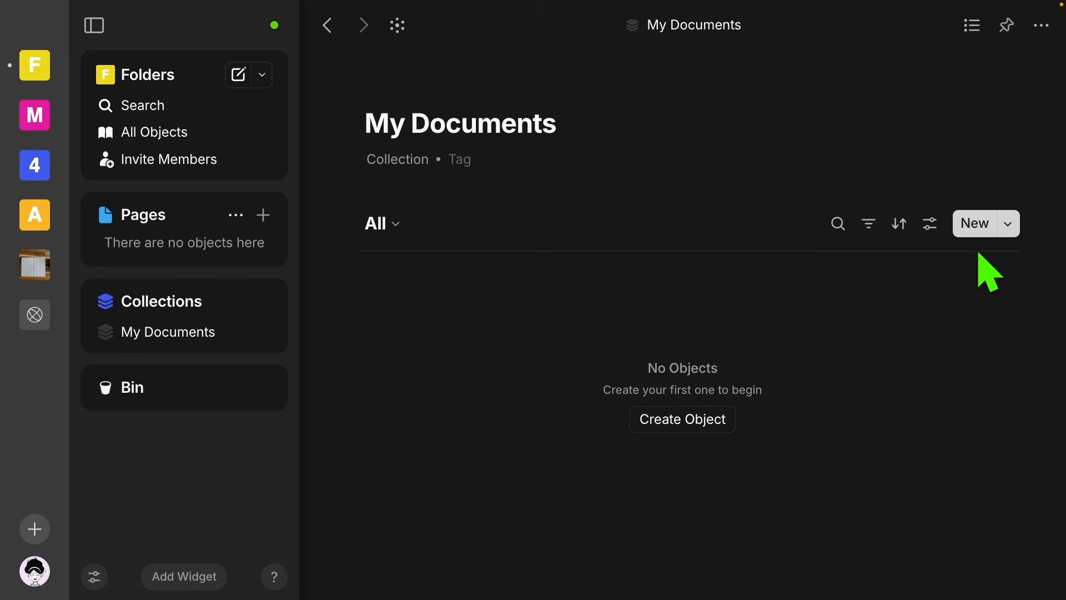
Set the My Documents view's default object type to Collection and add the collections Books, Journal, Movies, Recipes and Writing.
{"action": "left_click", "coordinate": [1008, 224]}
{"action": "mouse_move", "coordinate": [833, 339]}
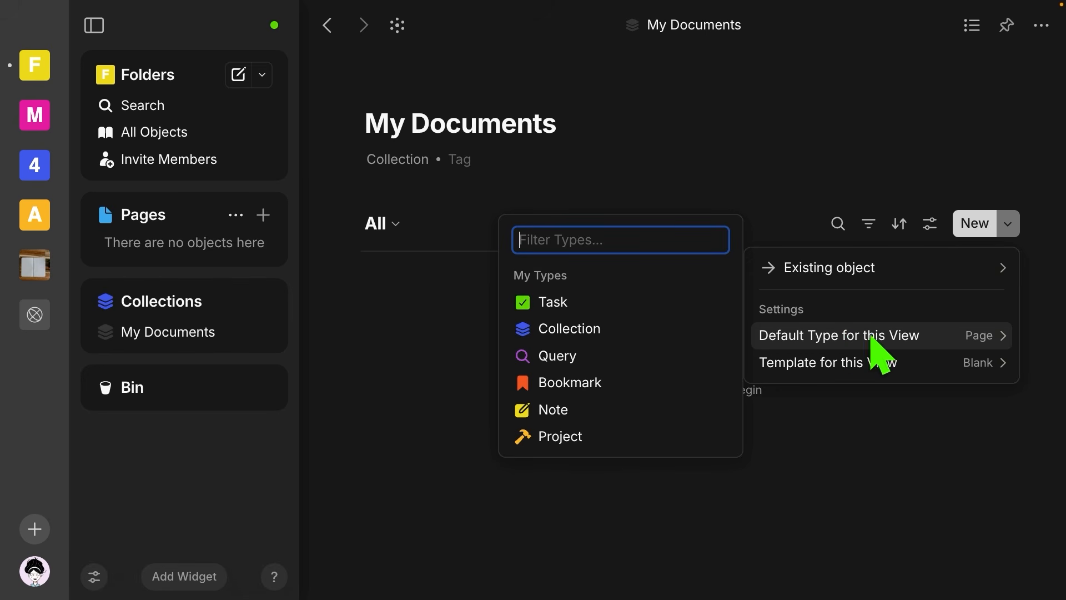
{"action": "left_click", "coordinate": [1004, 336]}
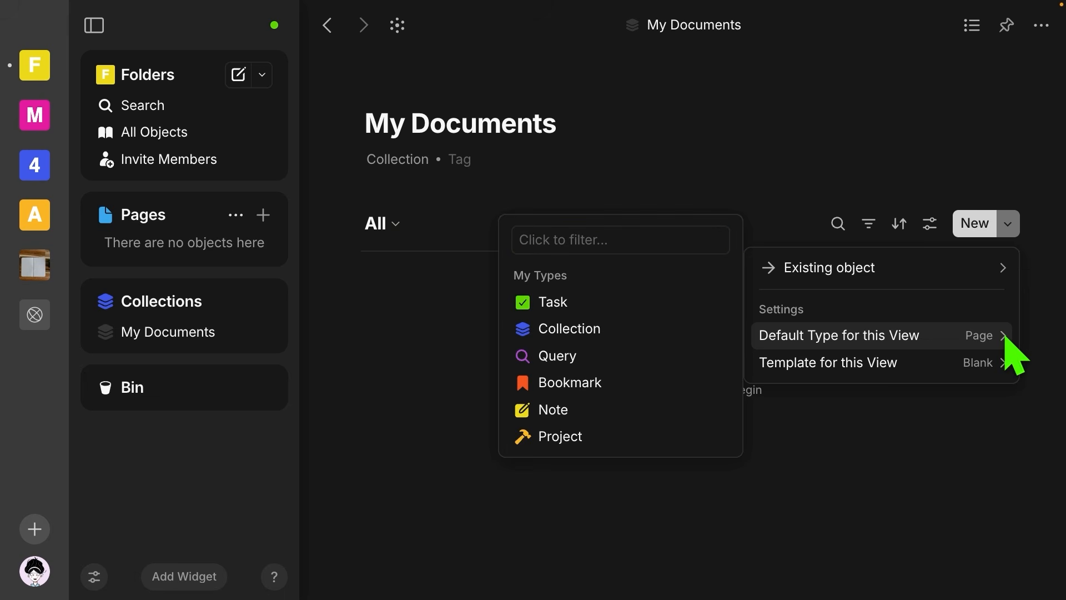
{"action": "left_click", "coordinate": [694, 329]}
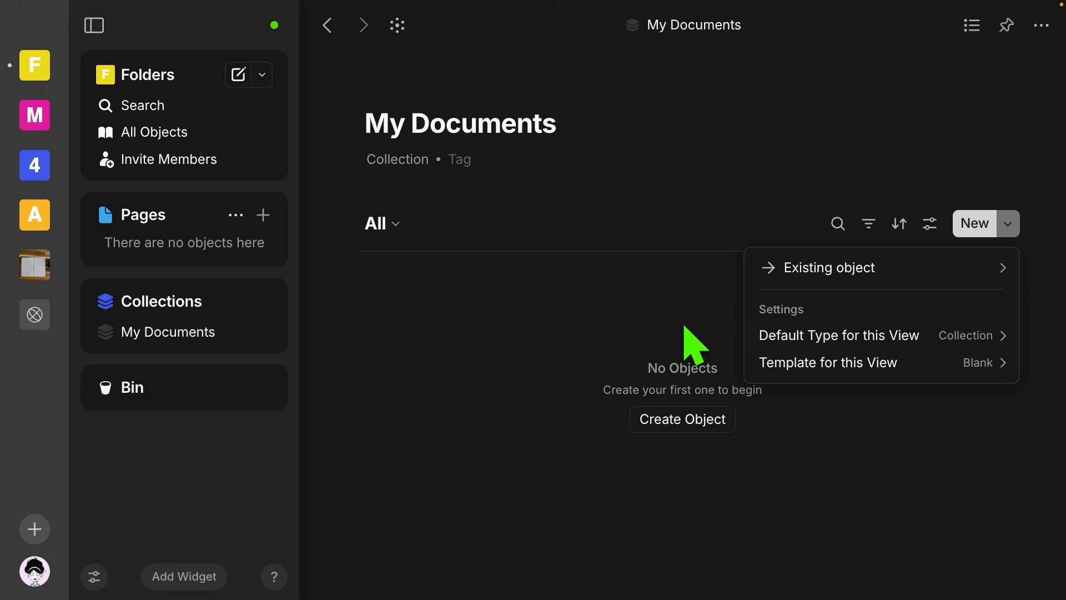
{"action": "left_click", "coordinate": [694, 344]}
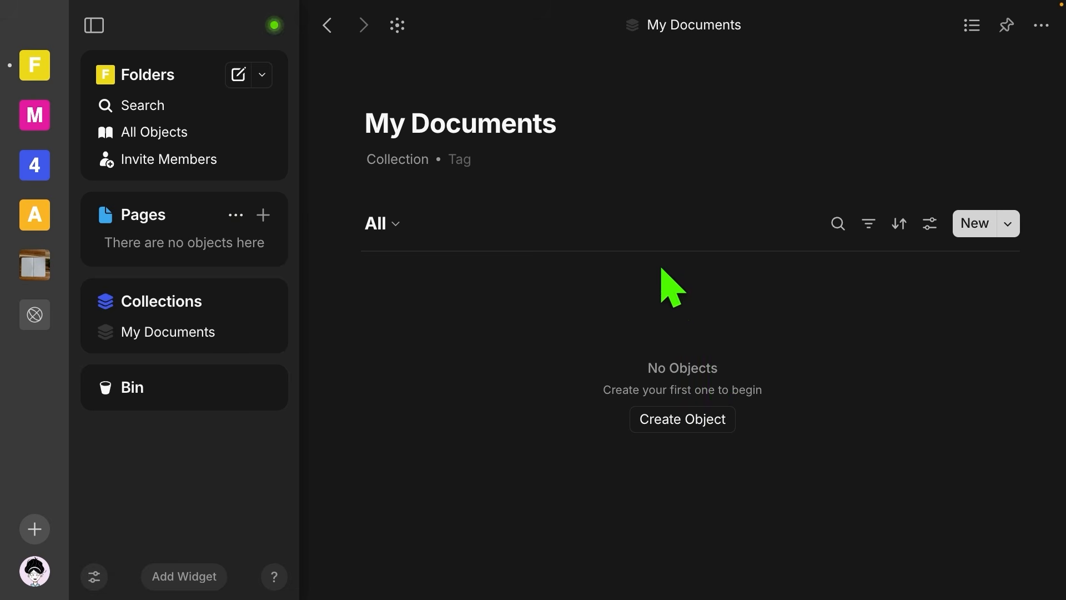
{"action": "left_click", "coordinate": [964, 228]}
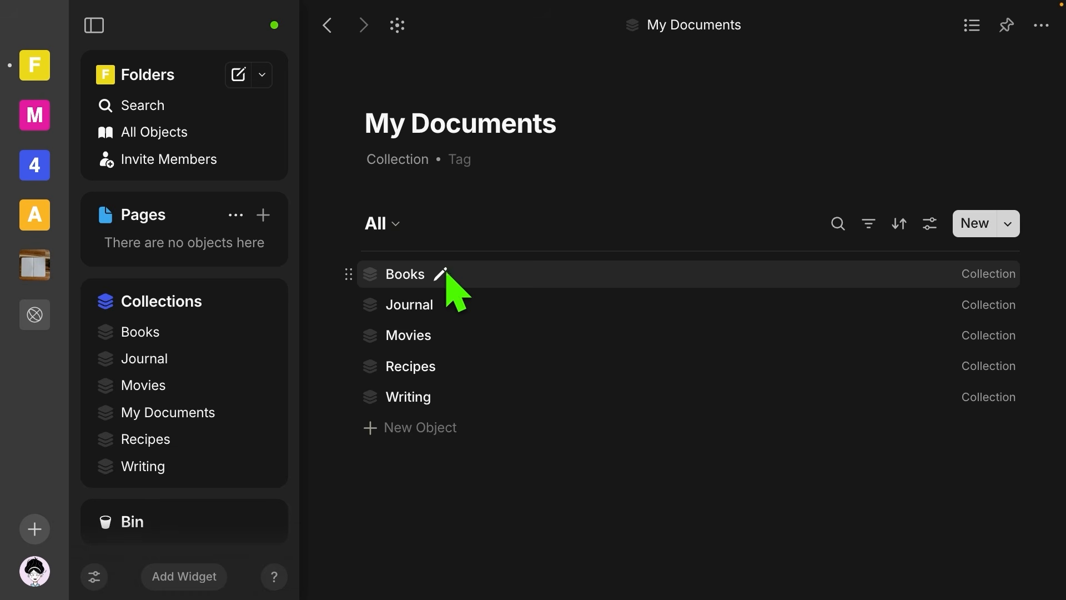
In the Movies collection, create a page named "Looper" with the text "movie about time travel with Bruce Willis".
{"action": "left_click", "coordinate": [417, 341]}
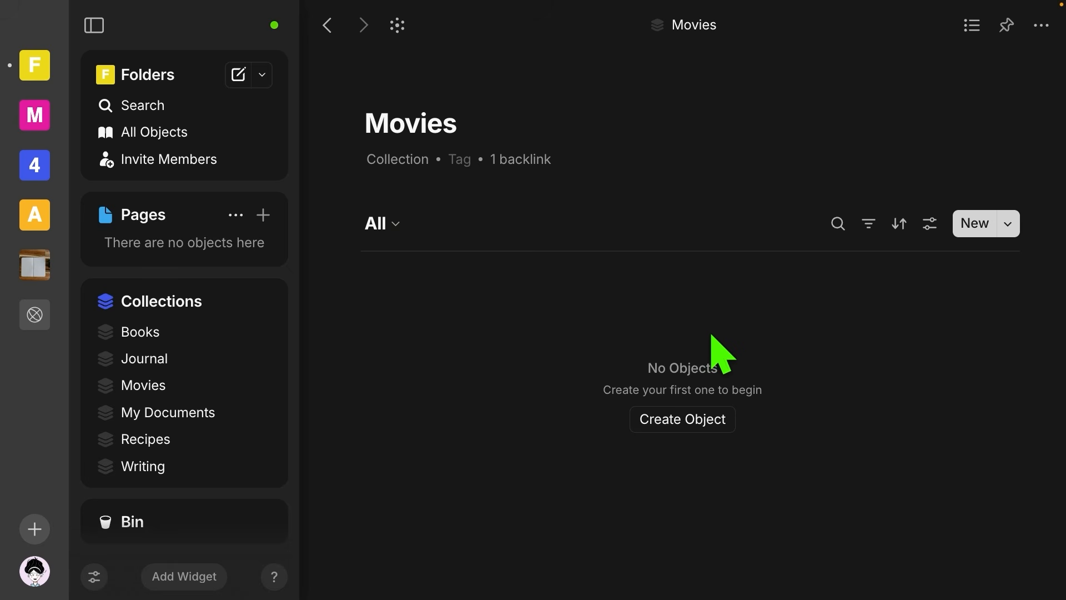
{"action": "left_click", "coordinate": [690, 420]}
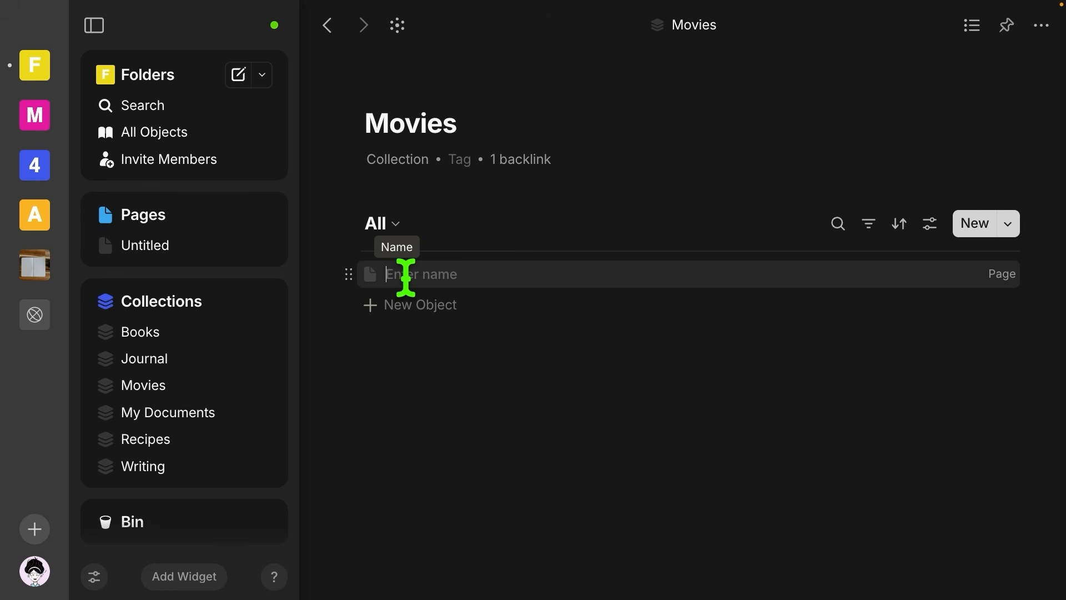
{"action": "type", "text": "Looper"}
{"action": "key", "text": "Return"}
{"action": "type", "text": "movie about time travel with Bruce Willis"}
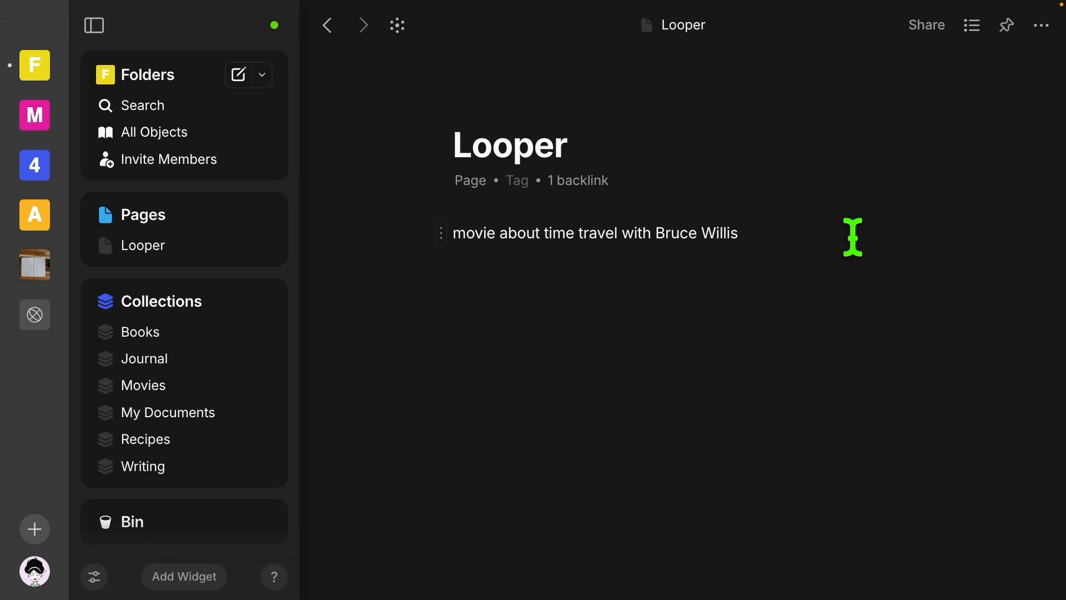
Add the Looper page to the Writing collection as well.
{"action": "left_click", "coordinate": [1041, 26]}
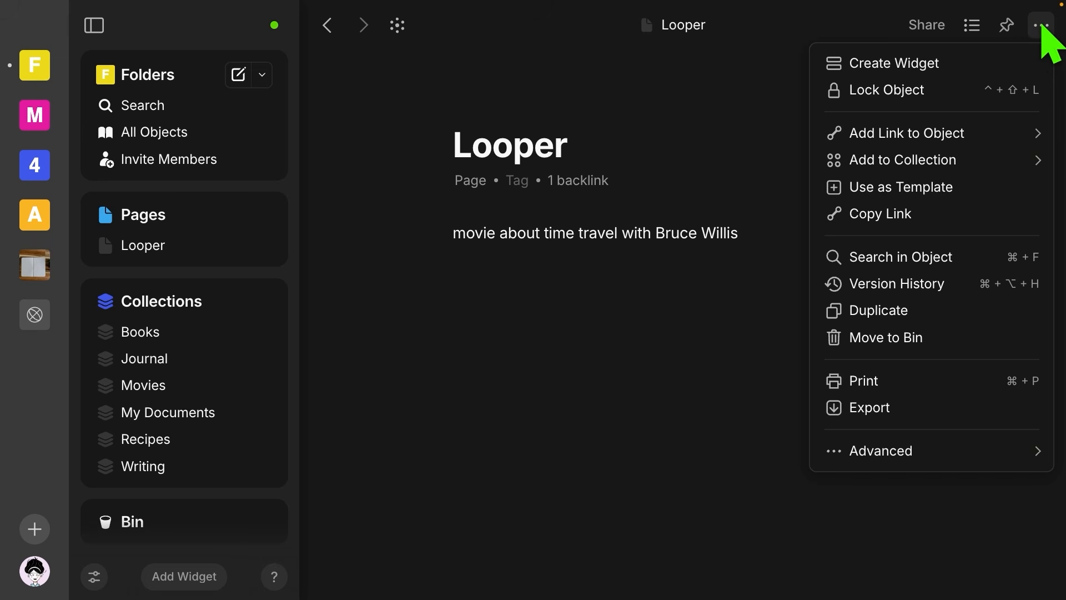
{"action": "mouse_move", "coordinate": [939, 161]}
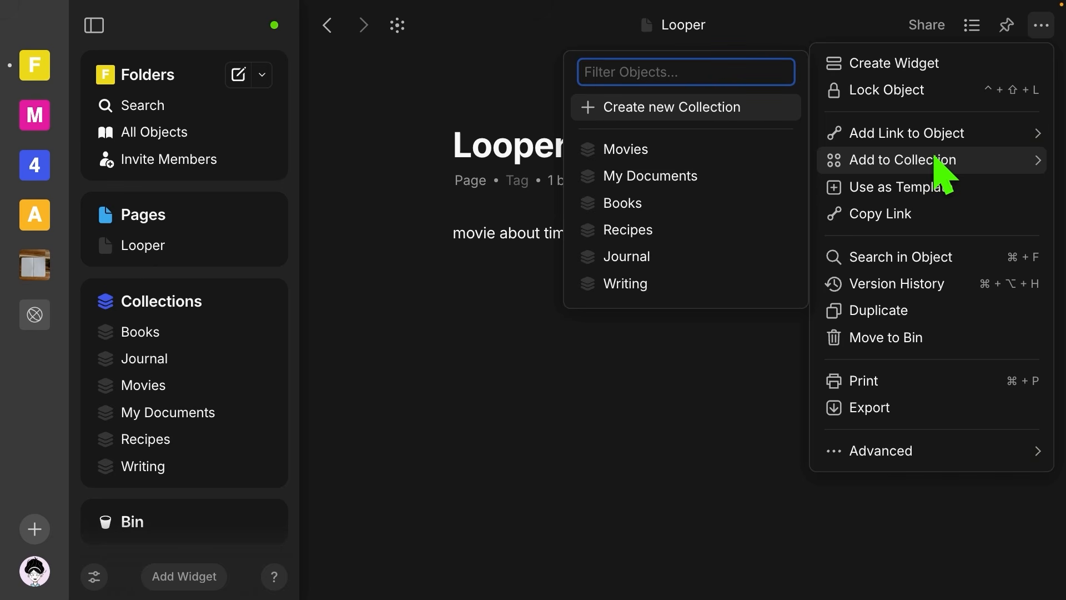
{"action": "left_click", "coordinate": [1042, 28]}
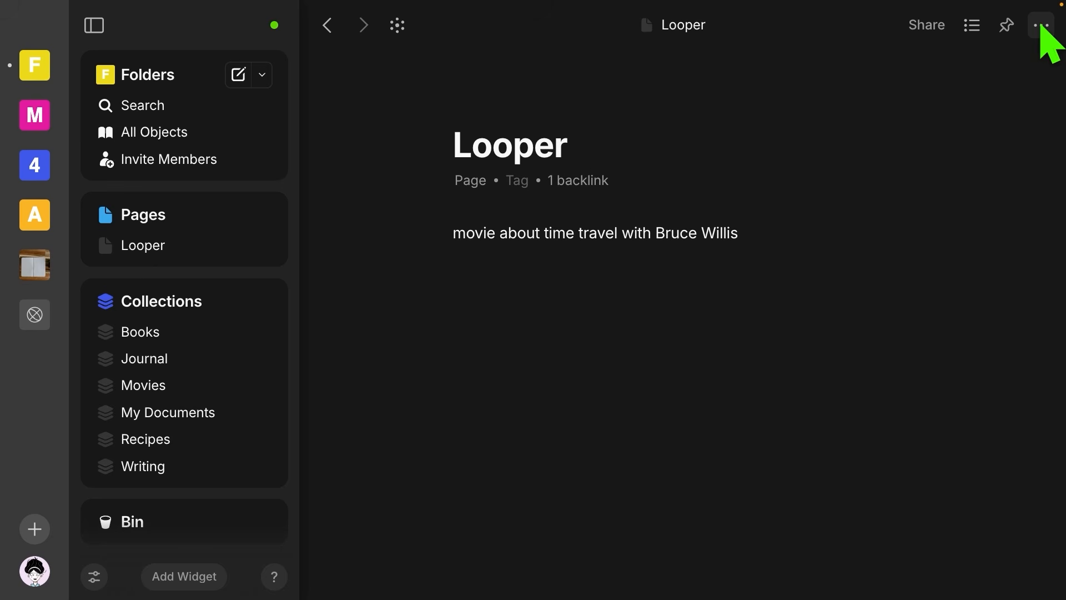
{"action": "left_click", "coordinate": [1042, 27]}
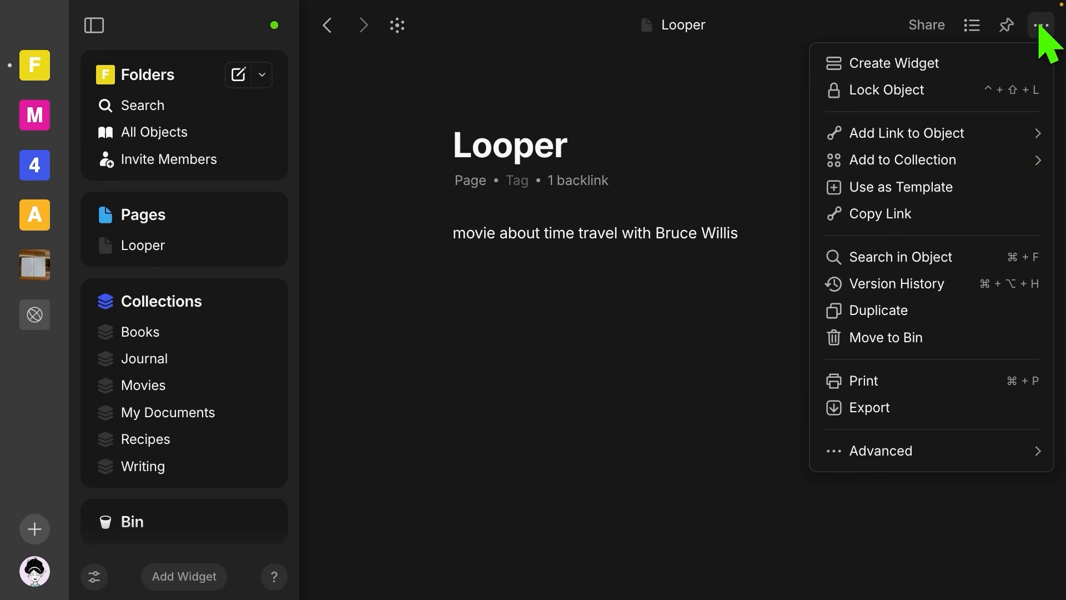
{"action": "mouse_move", "coordinate": [944, 165]}
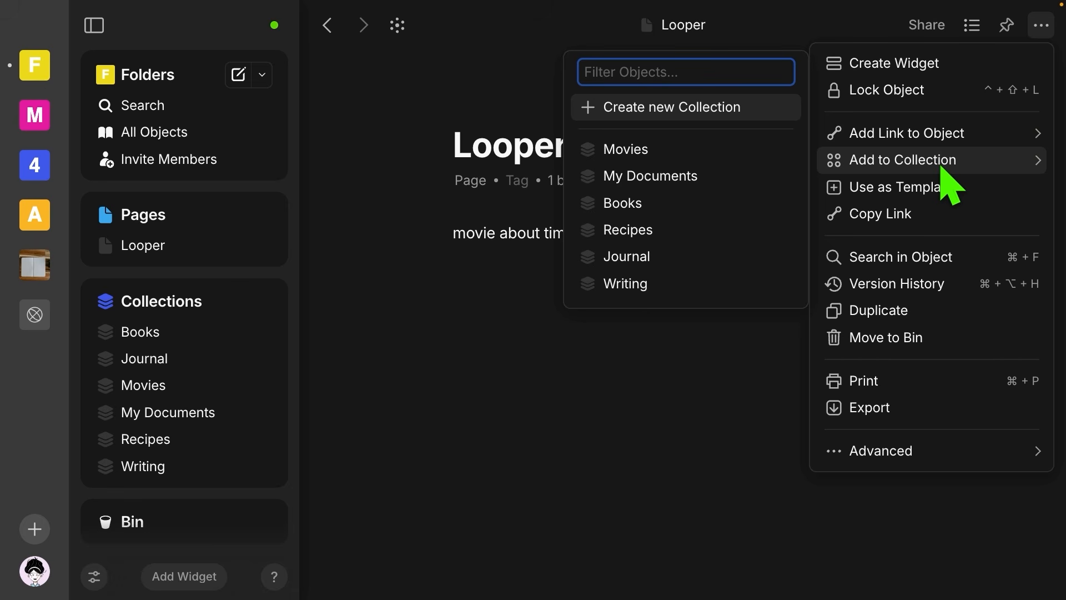
{"action": "left_click", "coordinate": [727, 299]}
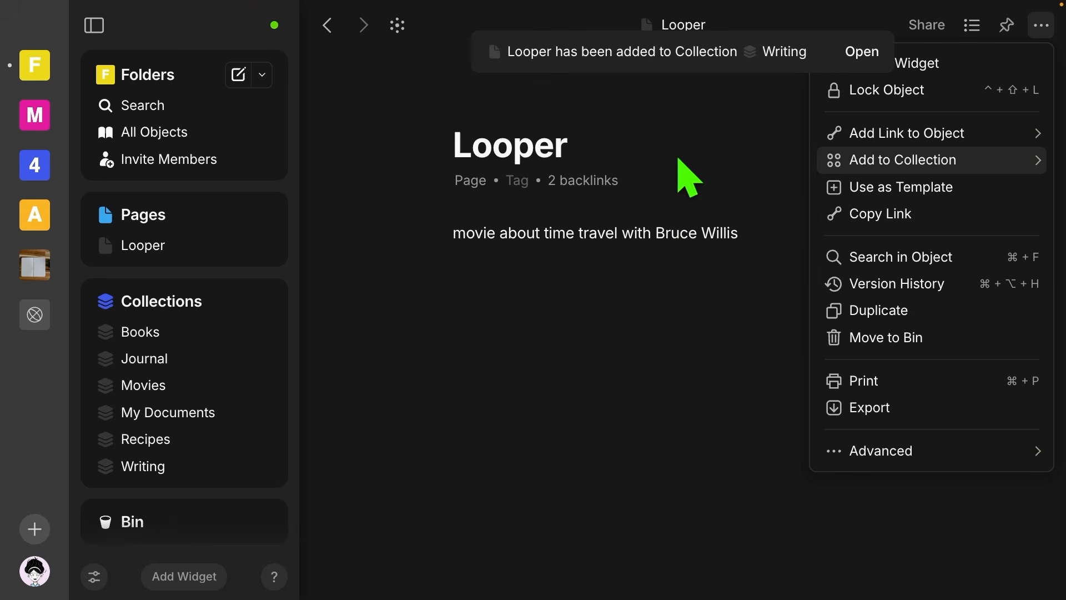
{"action": "left_click", "coordinate": [688, 135]}
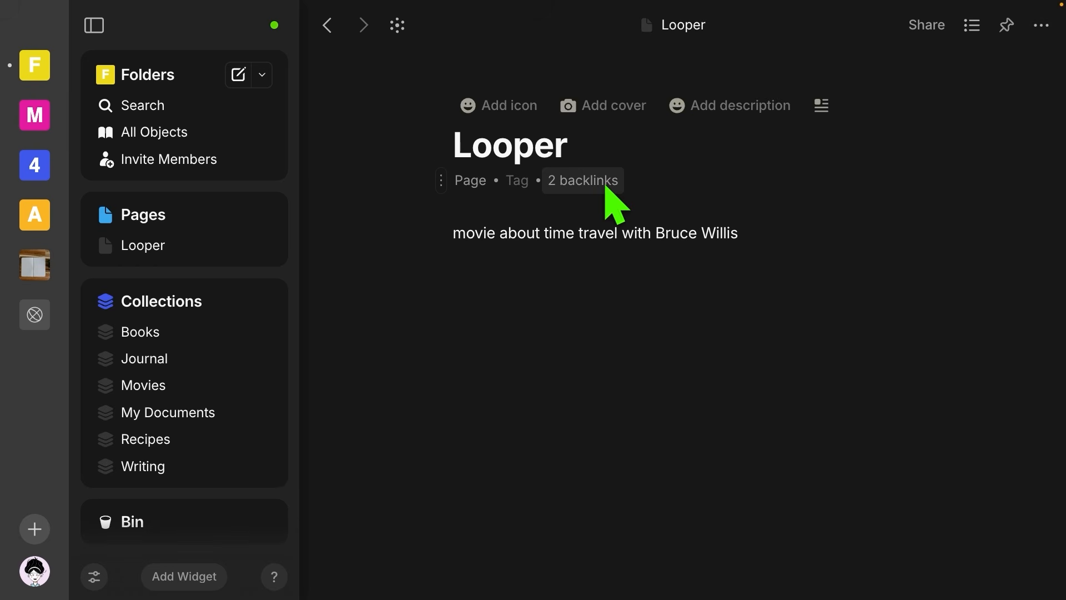
Examine which collections the Looper page belongs to through its backlinks and its properties.
{"action": "left_click", "coordinate": [575, 183]}
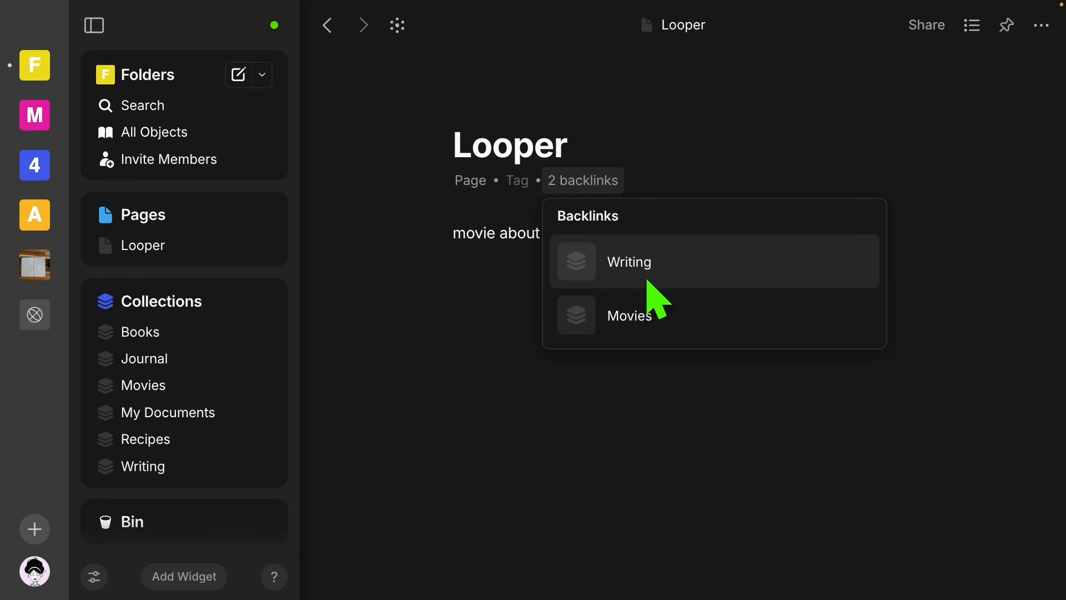
{"action": "left_click", "coordinate": [735, 136]}
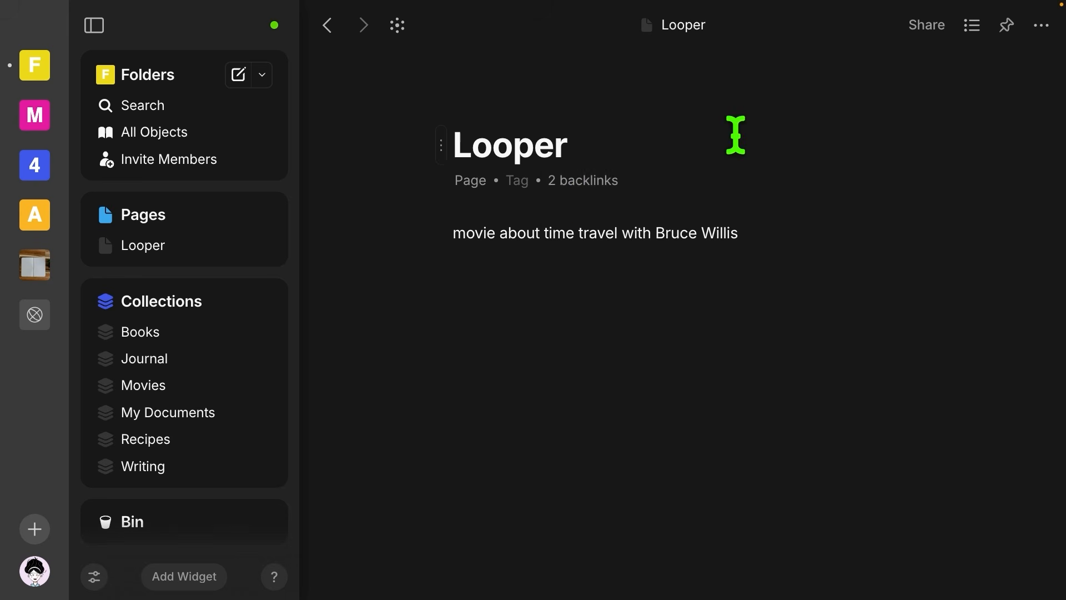
{"action": "left_click", "coordinate": [971, 29]}
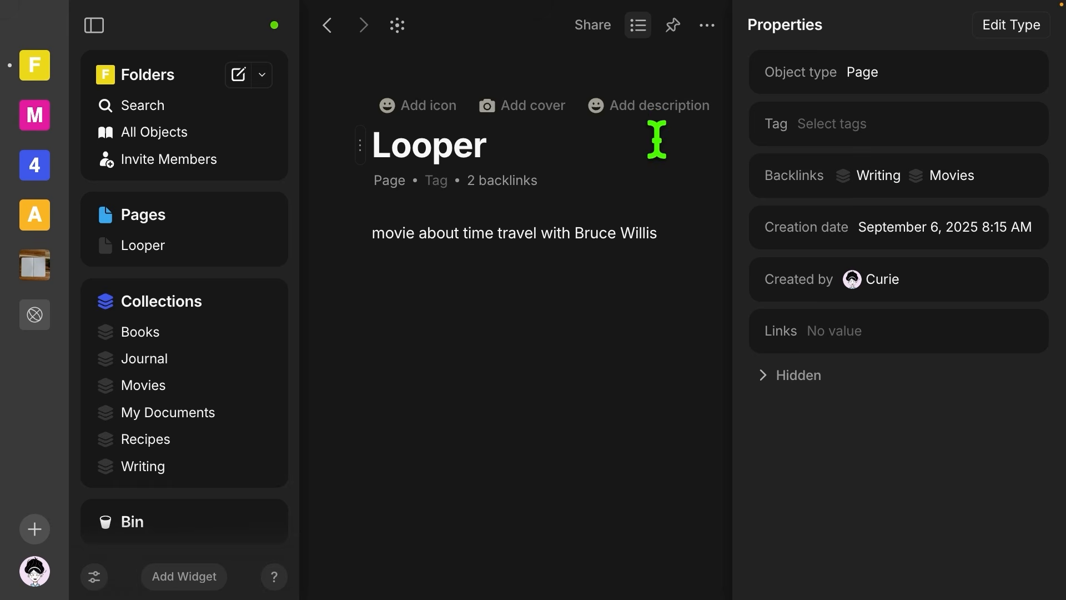
Open Looper from the Writing collection and add the line "also stars Joseph Gordon-Levitt and Emily Blunt".
{"action": "left_click", "coordinate": [179, 465]}
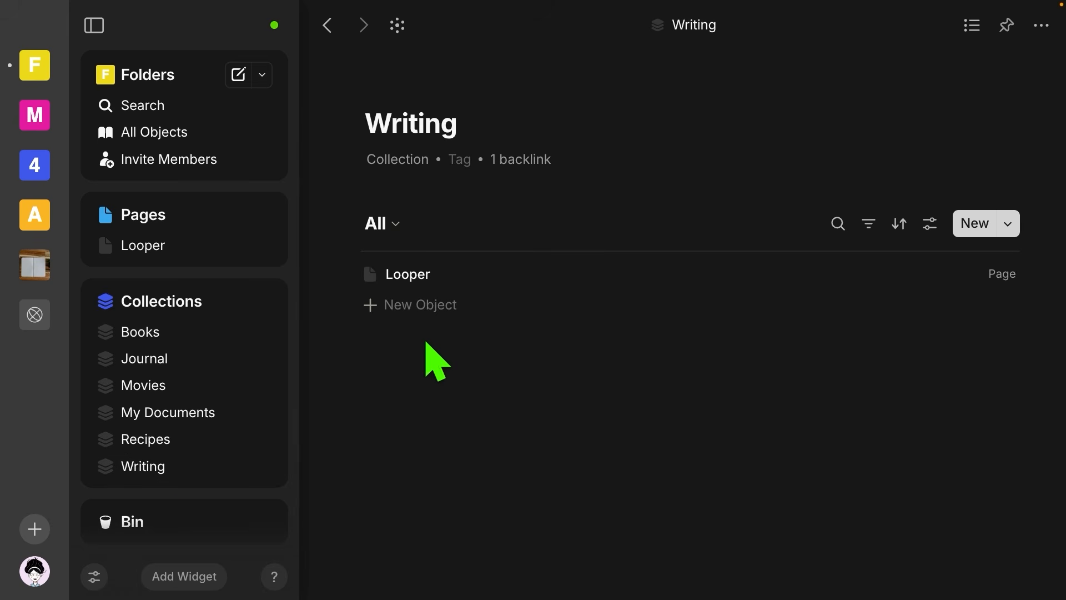
{"action": "left_click", "coordinate": [447, 275]}
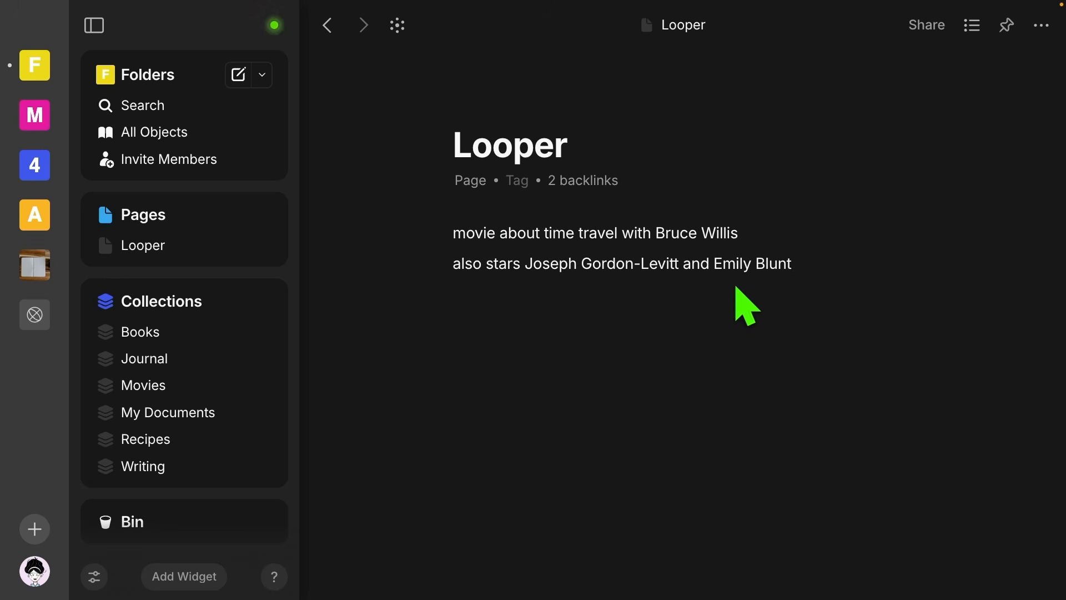
Open Looper from the Movies collection to check its text, and look at the object's available actions.
{"action": "left_click", "coordinate": [161, 385]}
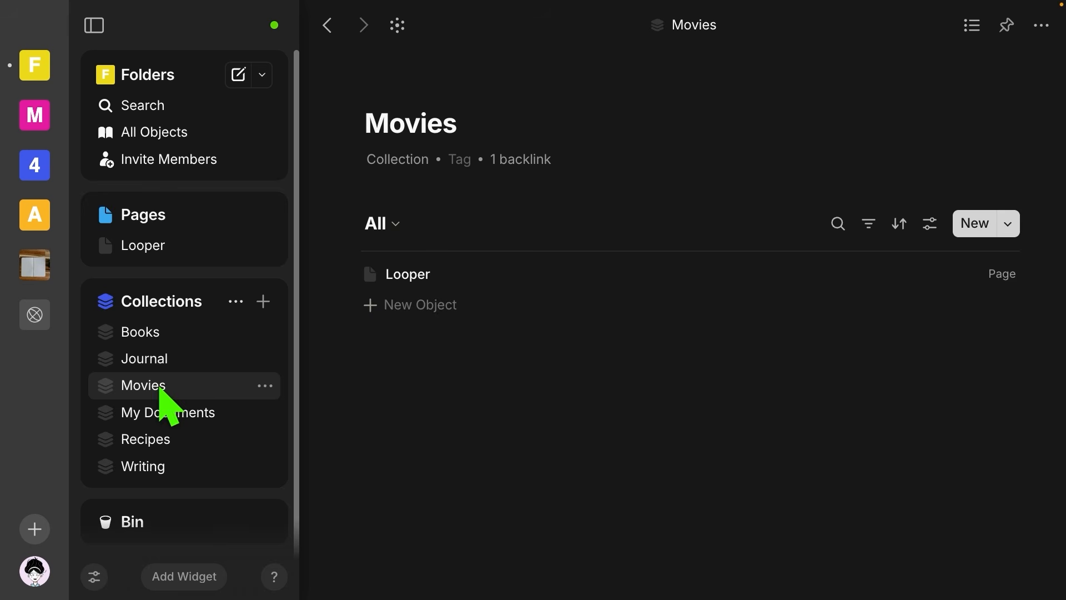
{"action": "left_click", "coordinate": [408, 277]}
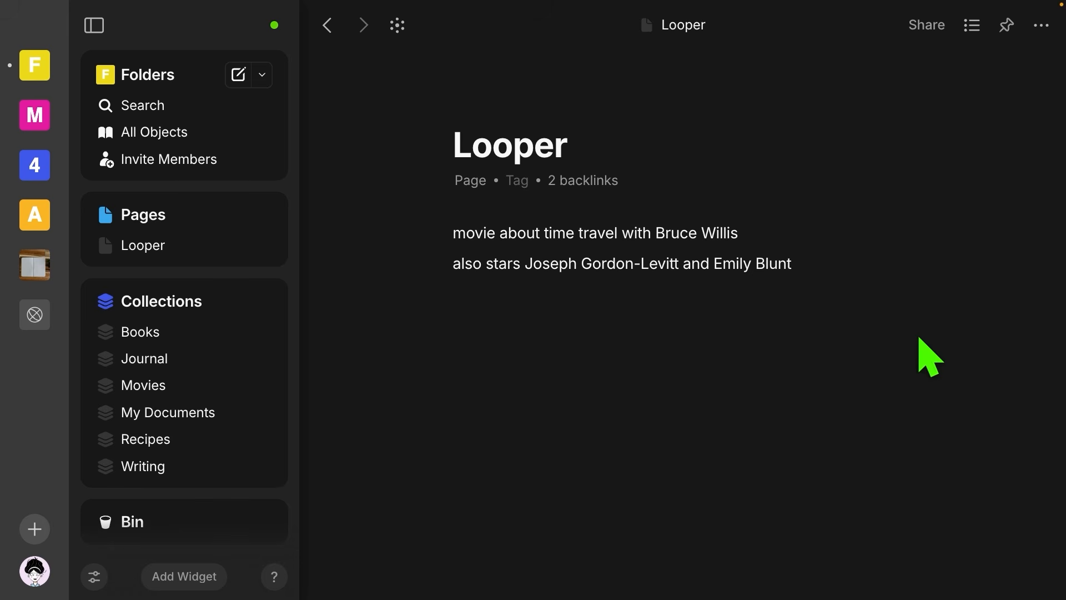
{"action": "left_click", "coordinate": [1040, 28]}
{"action": "mouse_move", "coordinate": [952, 161]}
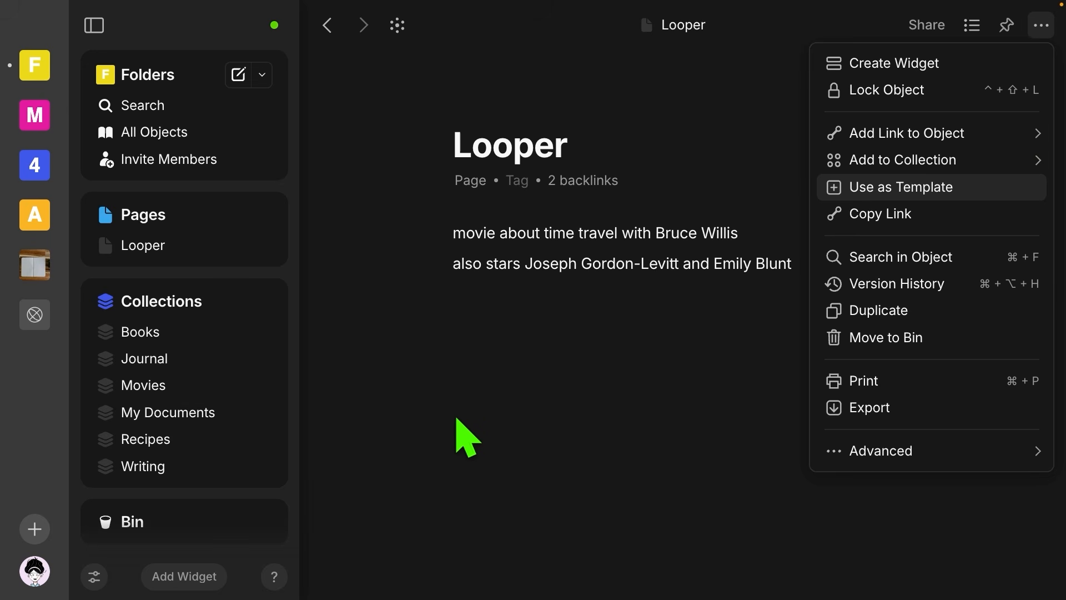
Create a new page titled "more time travel thoughts" outside any collection.
{"action": "key", "text": "Return"}
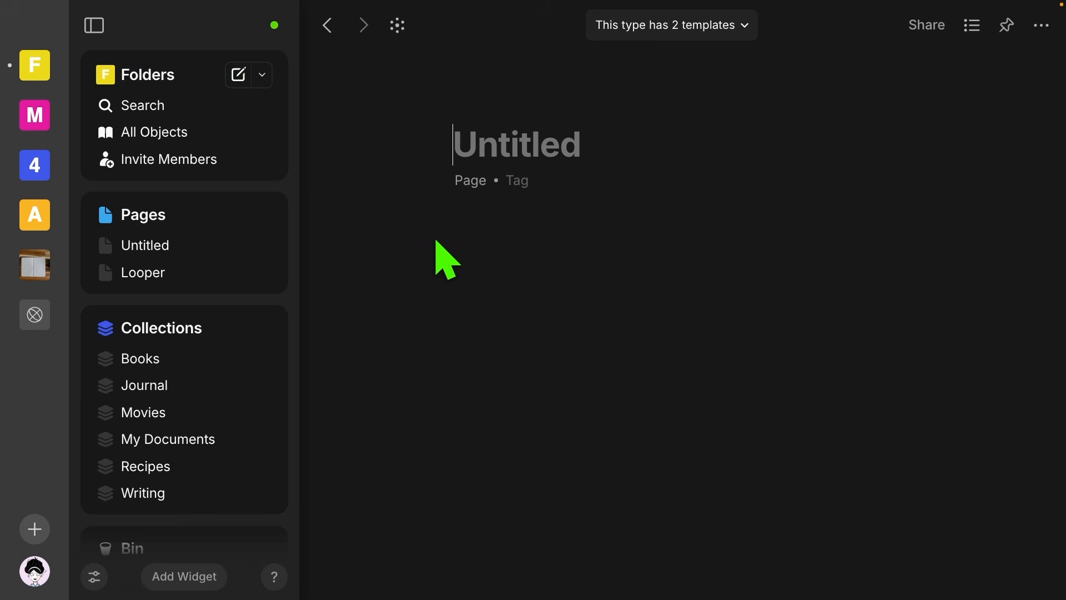
{"action": "type", "text": "more time travel th"}
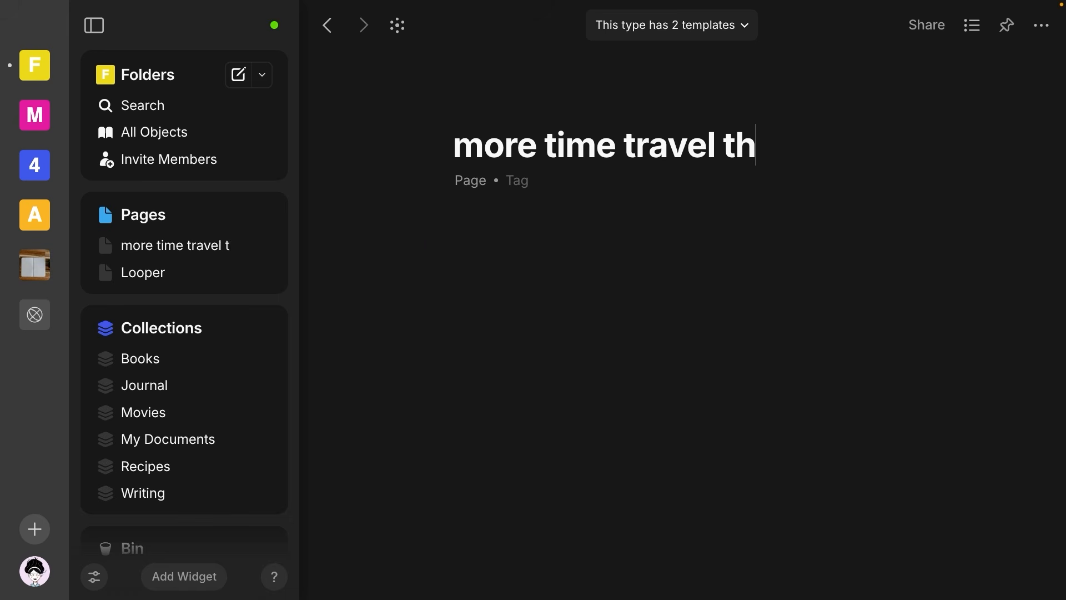
{"action": "type", "text": "oughts"}
{"action": "key", "text": "Return"}
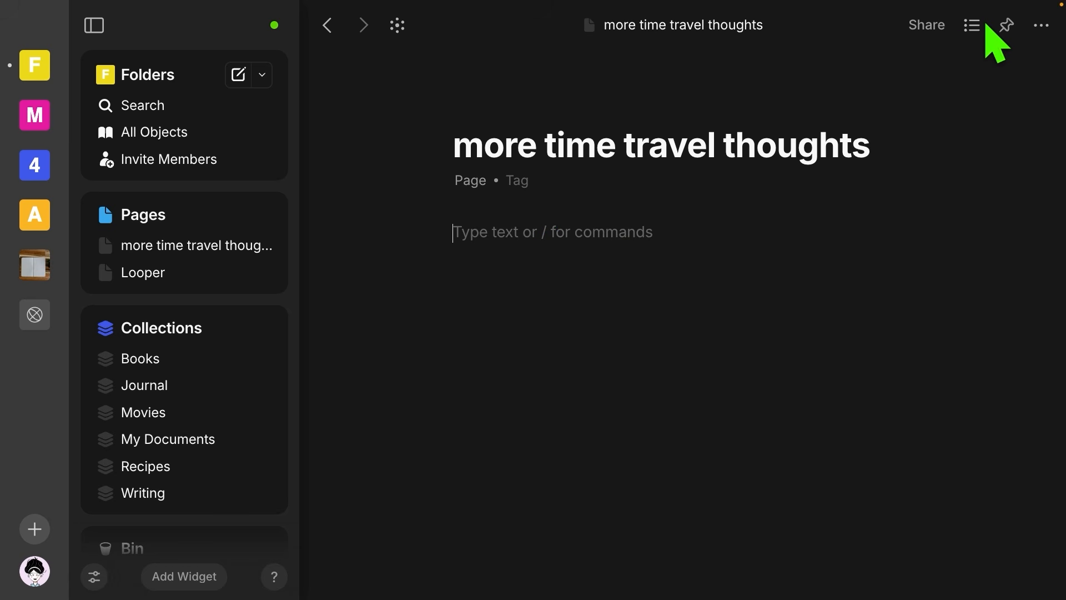
Show the new page's properties and add the page to the Writing collection.
{"action": "left_click", "coordinate": [972, 26]}
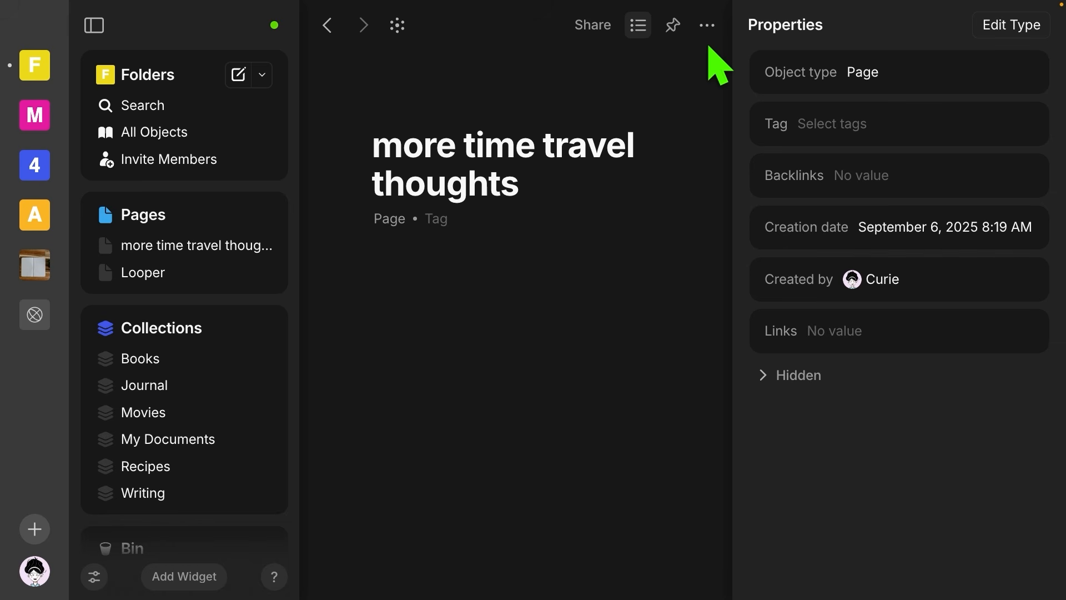
{"action": "left_click", "coordinate": [712, 28]}
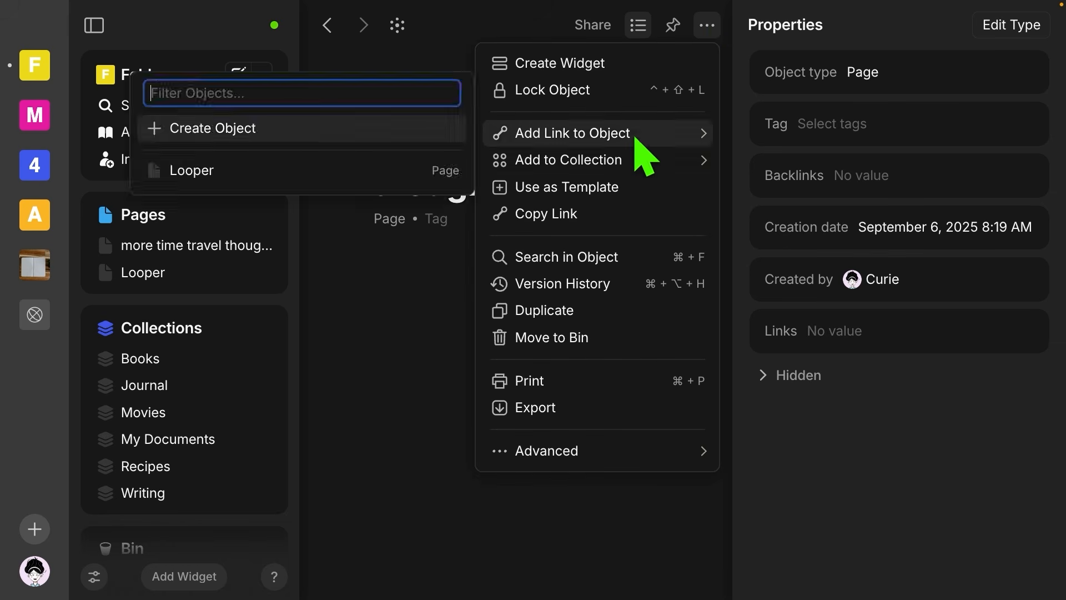
{"action": "mouse_move", "coordinate": [615, 162]}
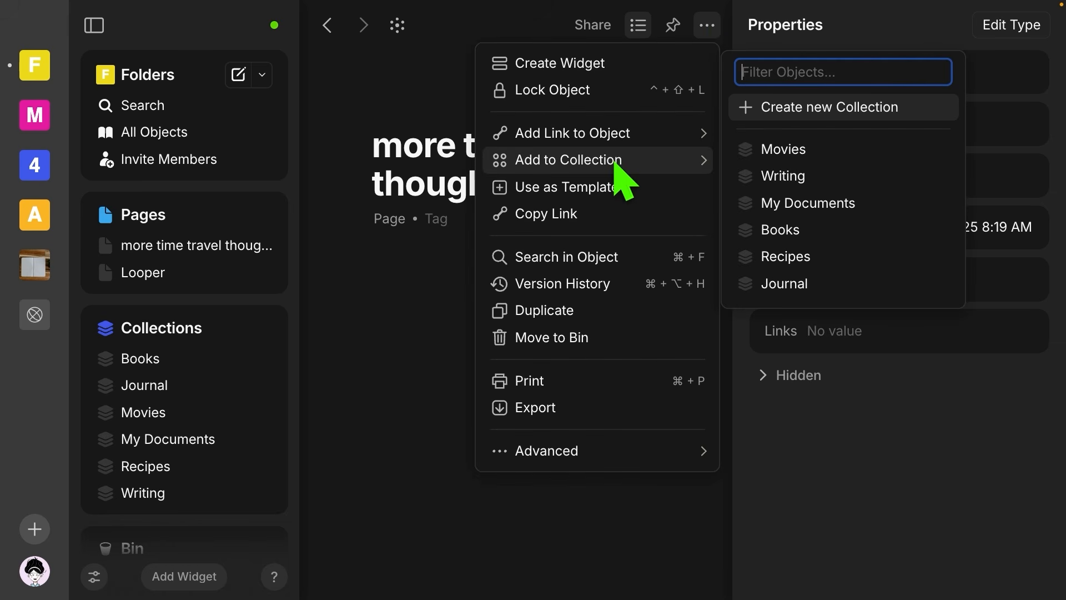
{"action": "left_click", "coordinate": [783, 177]}
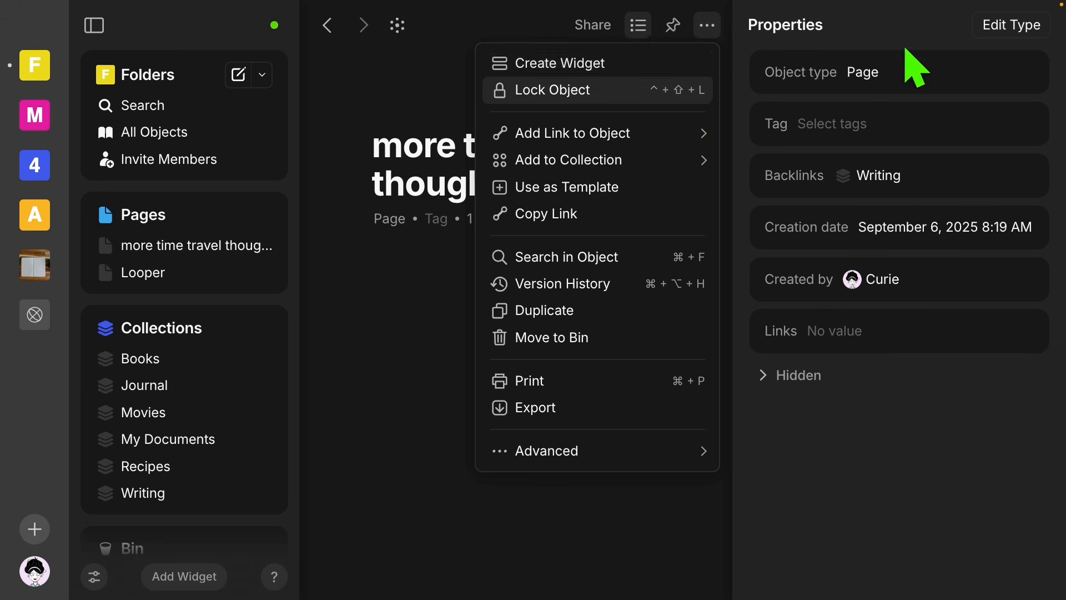
Hide the page's properties and open the Writing collection to check its contents.
{"action": "left_click", "coordinate": [638, 26]}
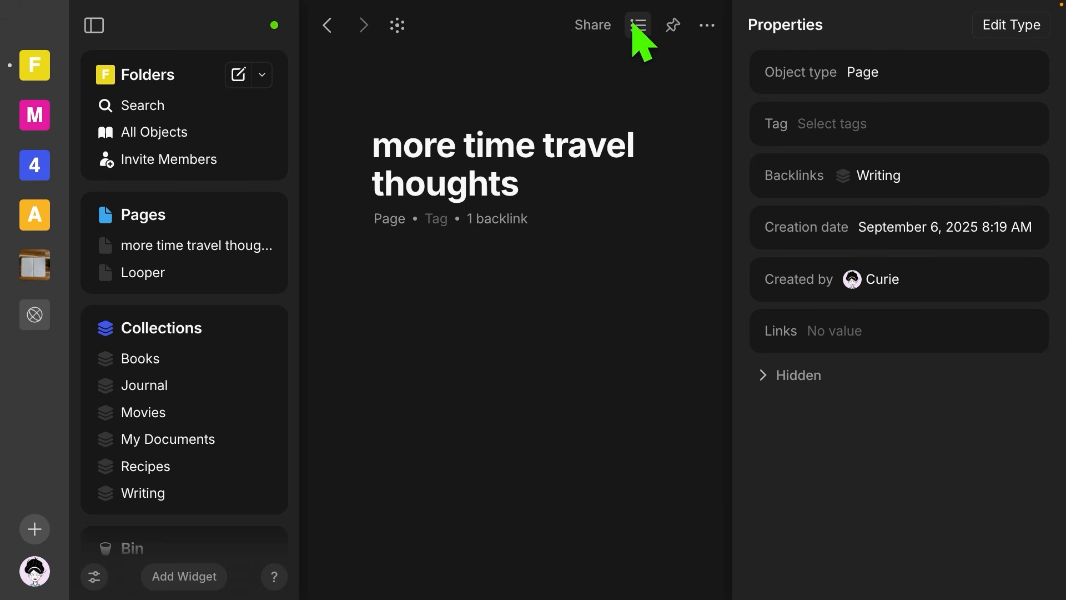
{"action": "left_click", "coordinate": [638, 26]}
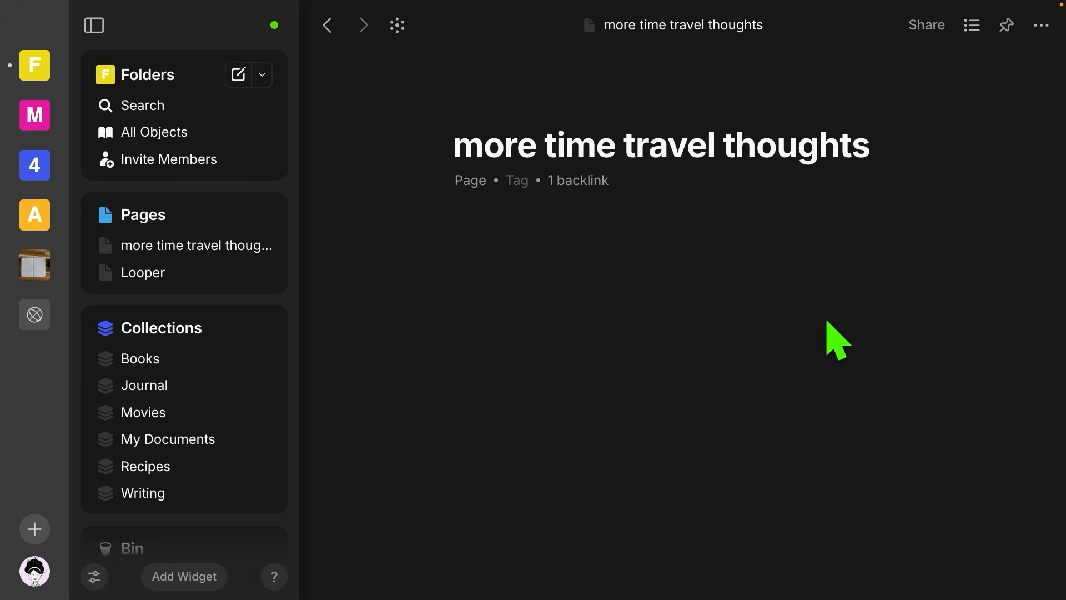
{"action": "left_click", "coordinate": [140, 492]}
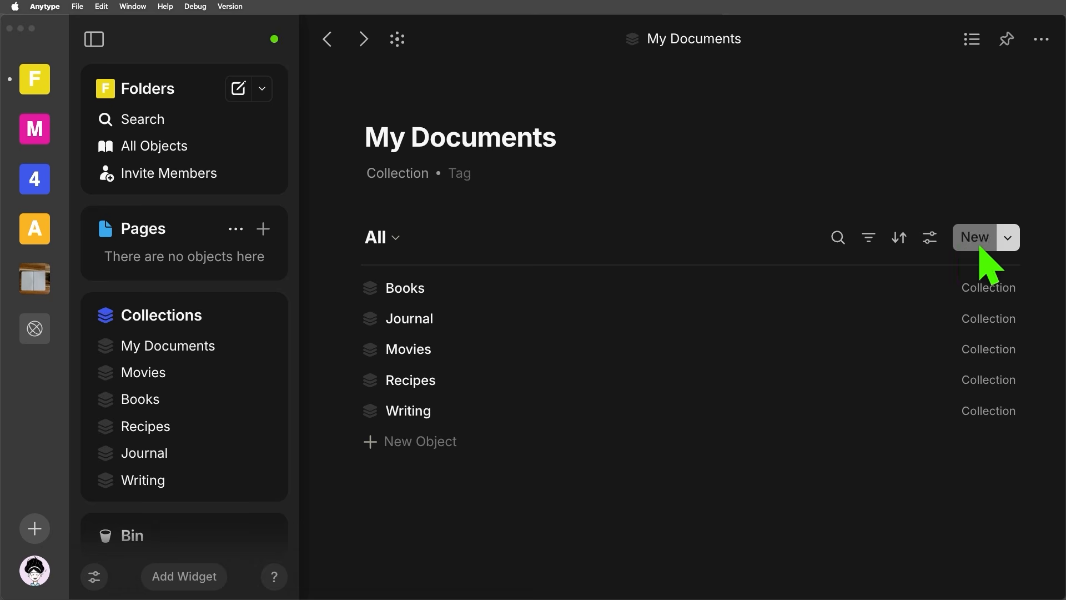
Change the My Documents collection view to the Gallery layout and look at its sort options.
{"action": "left_click", "coordinate": [929, 239]}
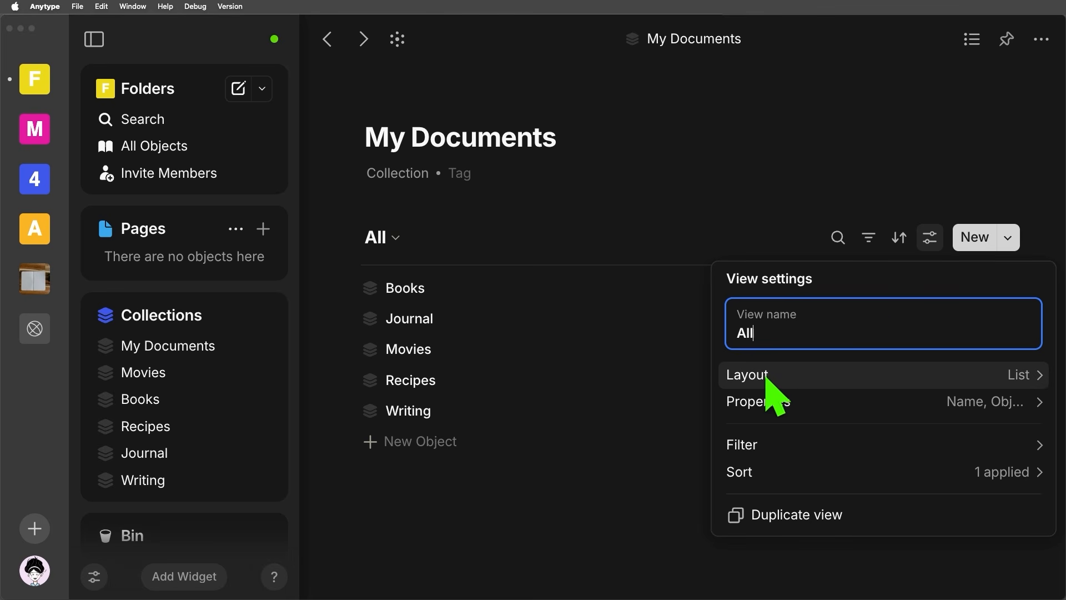
{"action": "left_click", "coordinate": [985, 375]}
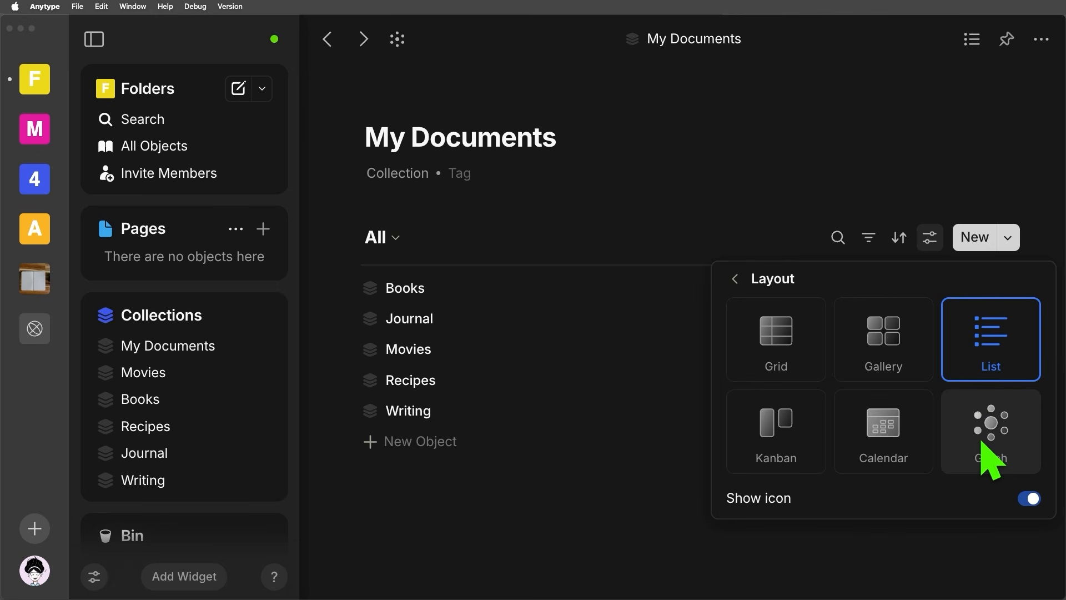
{"action": "left_click", "coordinate": [893, 360]}
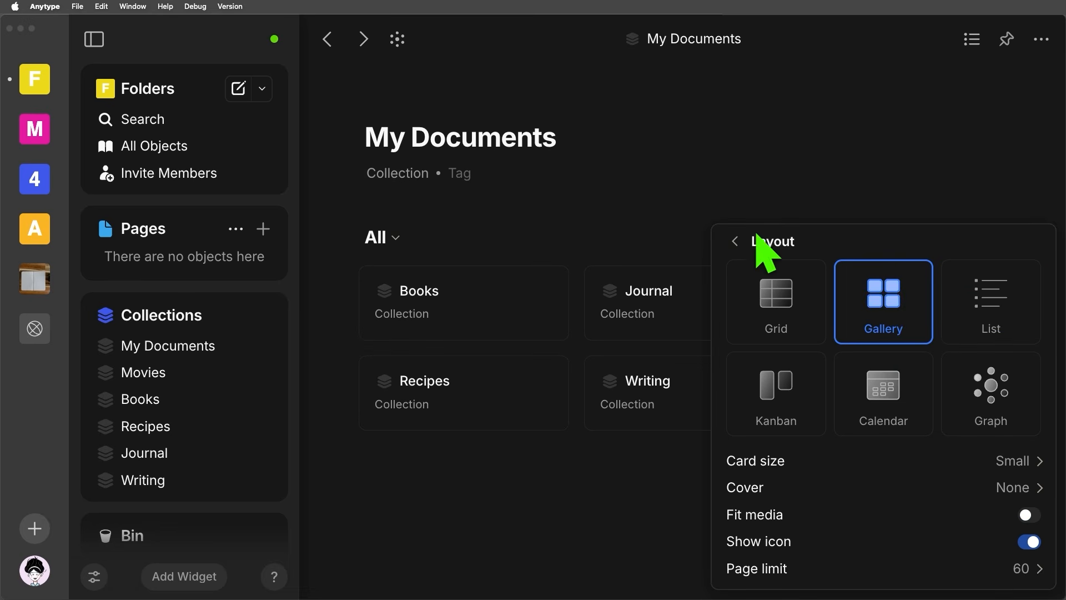
{"action": "left_click", "coordinate": [679, 203]}
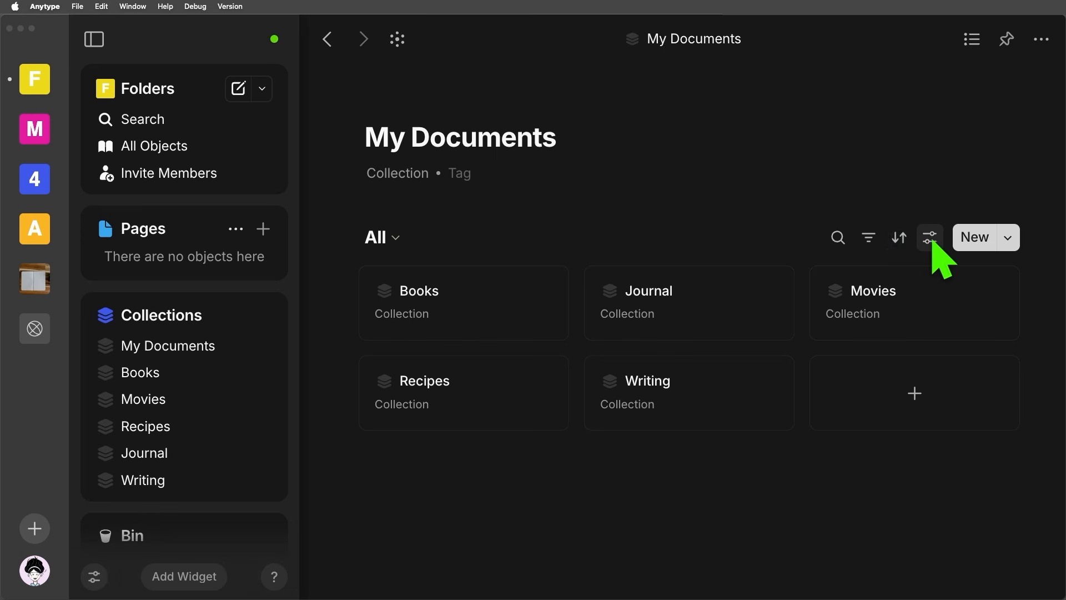
{"action": "left_click", "coordinate": [899, 237]}
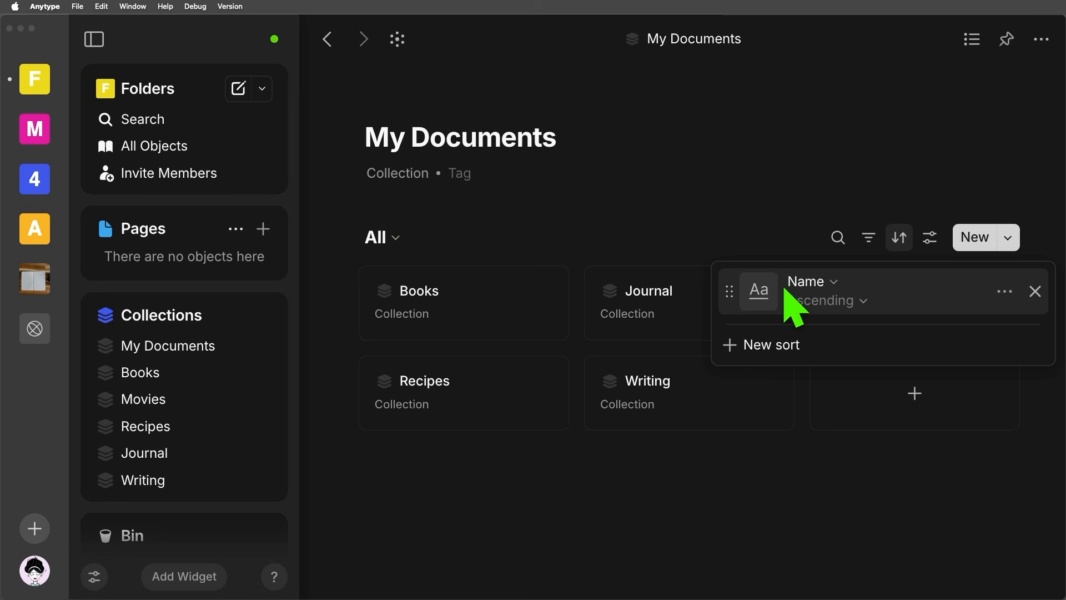
{"action": "left_click", "coordinate": [797, 346]}
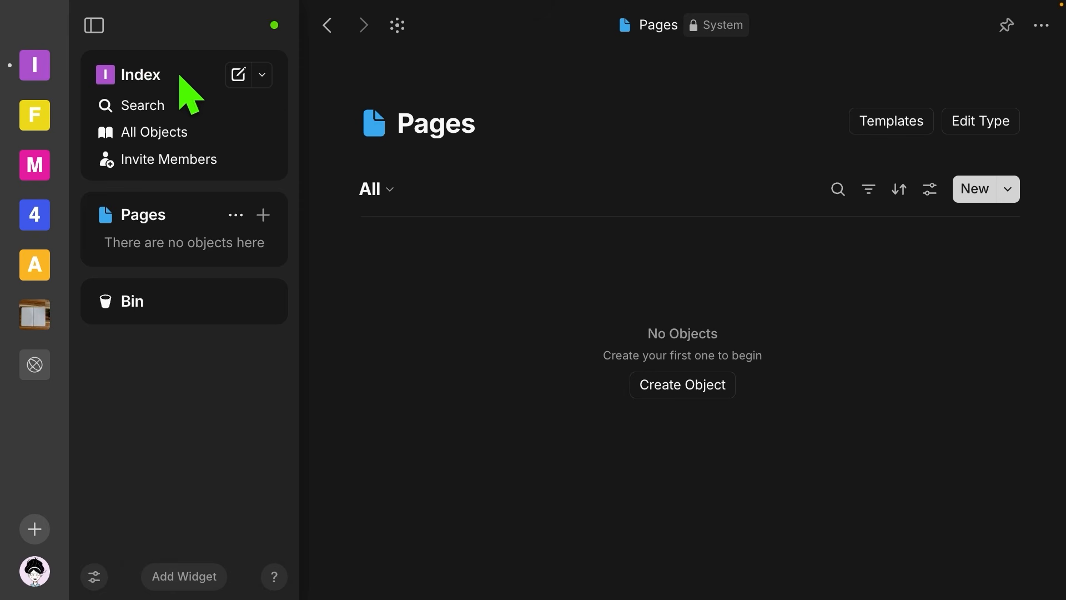
Create a page titled "Home page" in the Index space.
{"action": "left_click", "coordinate": [262, 75]}
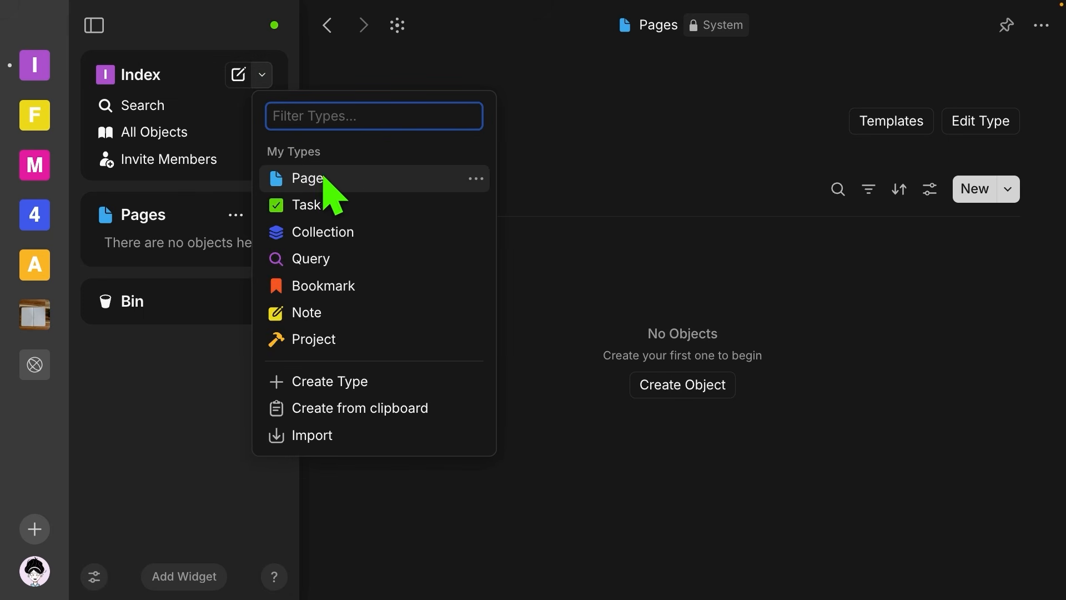
{"action": "left_click", "coordinate": [330, 196]}
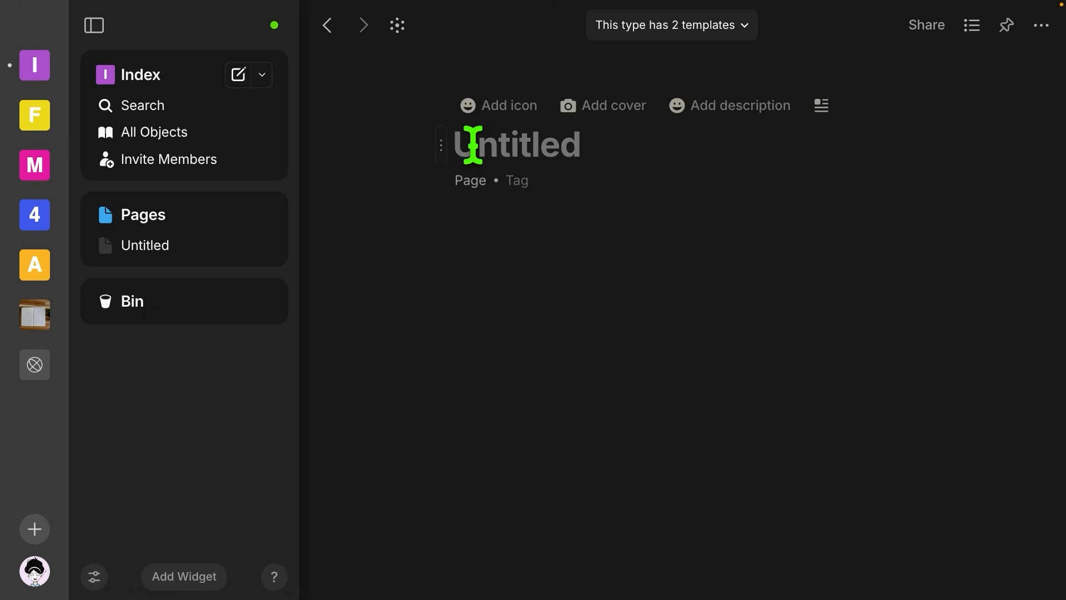
{"action": "type", "text": "Home page"}
{"action": "key", "text": "Return"}
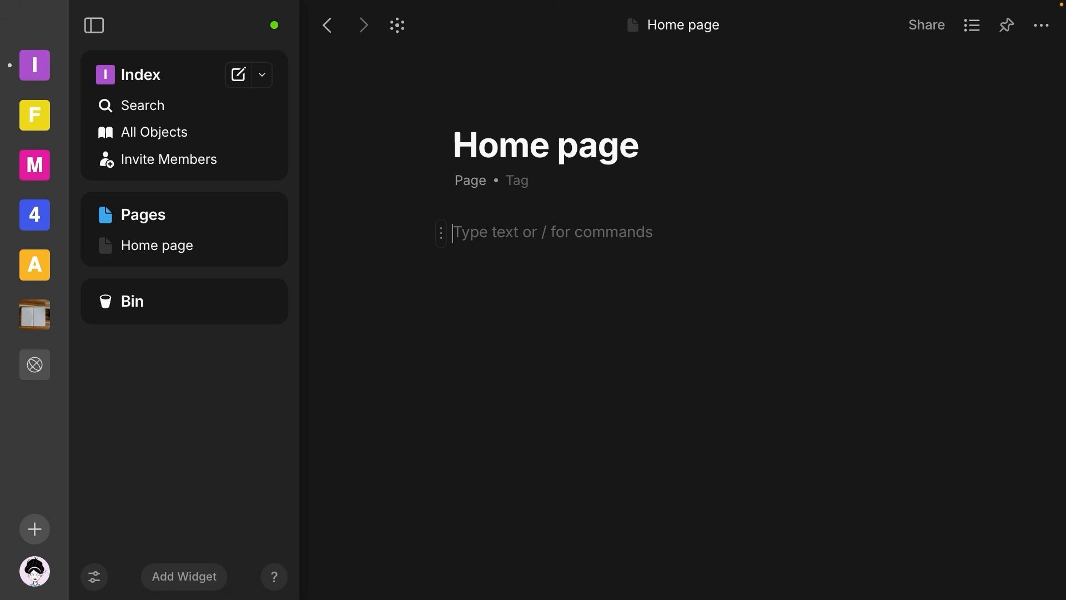
List Writing, Journal, Recipes, Books and Movies on separate lines in the Home page's body.
{"action": "type", "text": "Writing"}
{"action": "key", "text": "Return"}
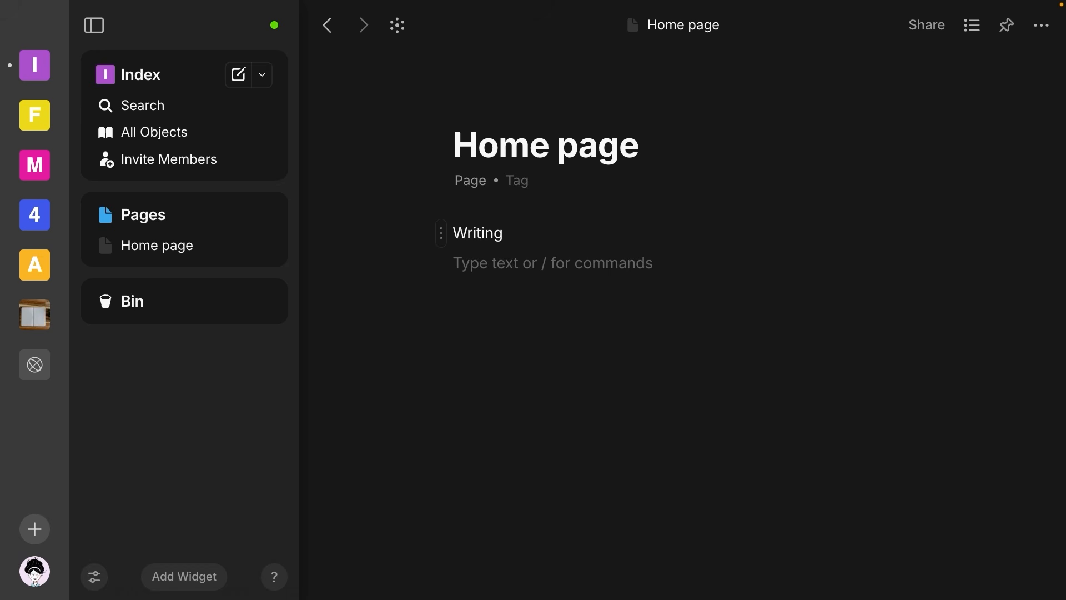
{"action": "type", "text": "Journa"}
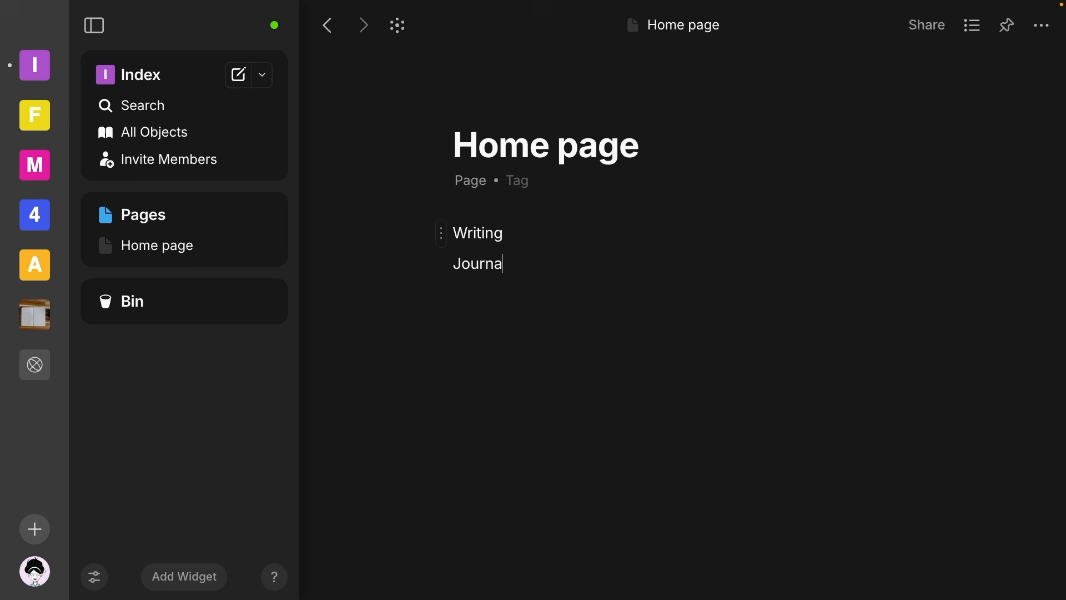
{"action": "type", "text": "l"}
{"action": "key", "text": "Return"}
{"action": "type", "text": "Recipes"}
{"action": "key", "text": "Return"}
{"action": "type", "text": "Books"}
{"action": "key", "text": "Return"}
{"action": "type", "text": "Movies"}
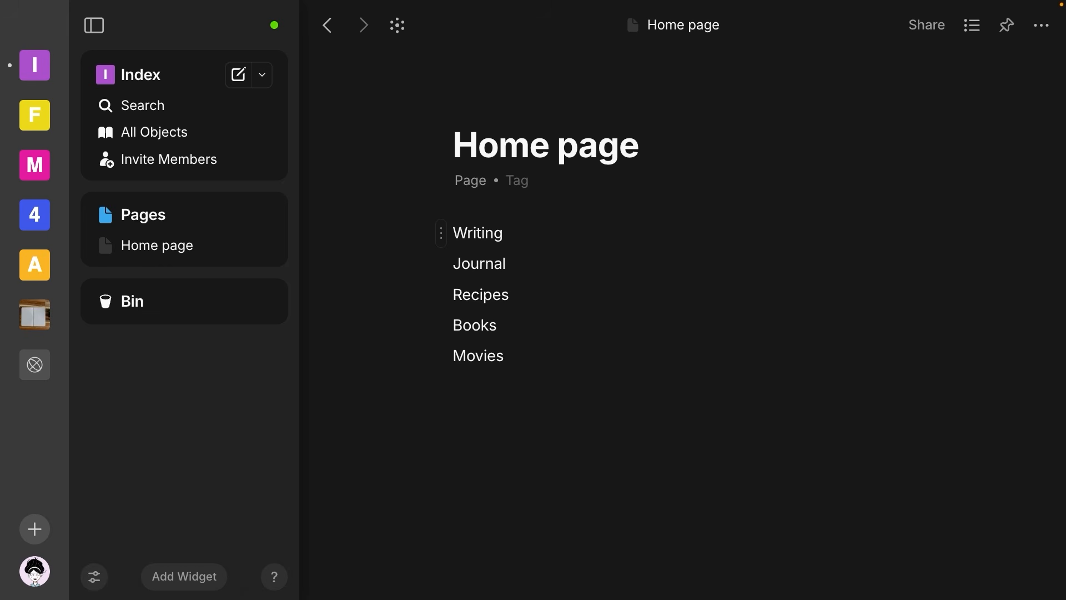
Turn the "Writing" line on the Home page into a Page object.
{"action": "left_click_drag", "start_coordinate": [514, 234], "coordinate": [440, 233]}
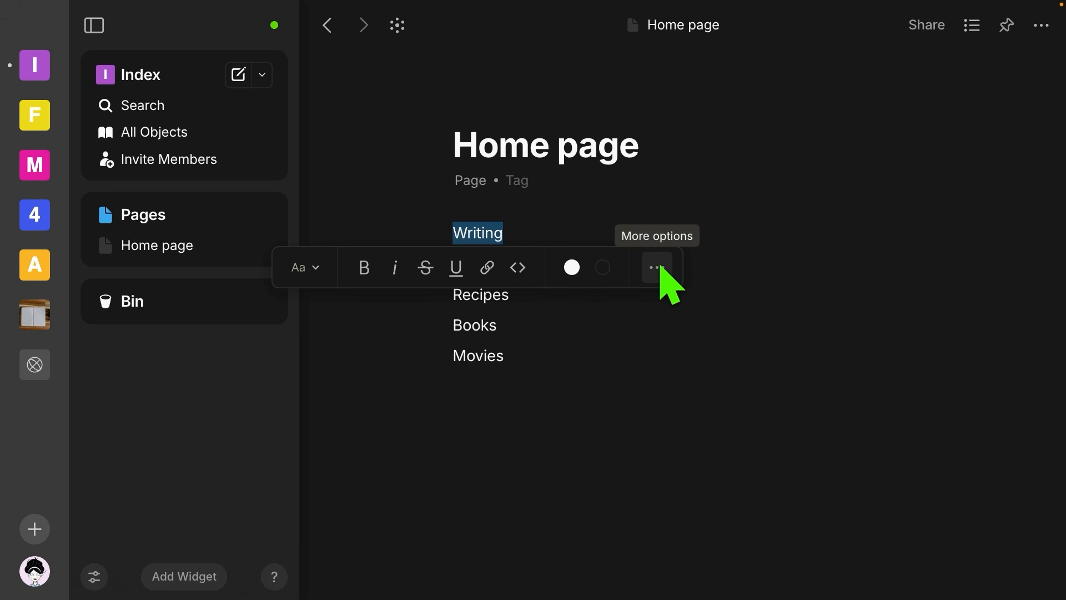
{"action": "left_click", "coordinate": [657, 268]}
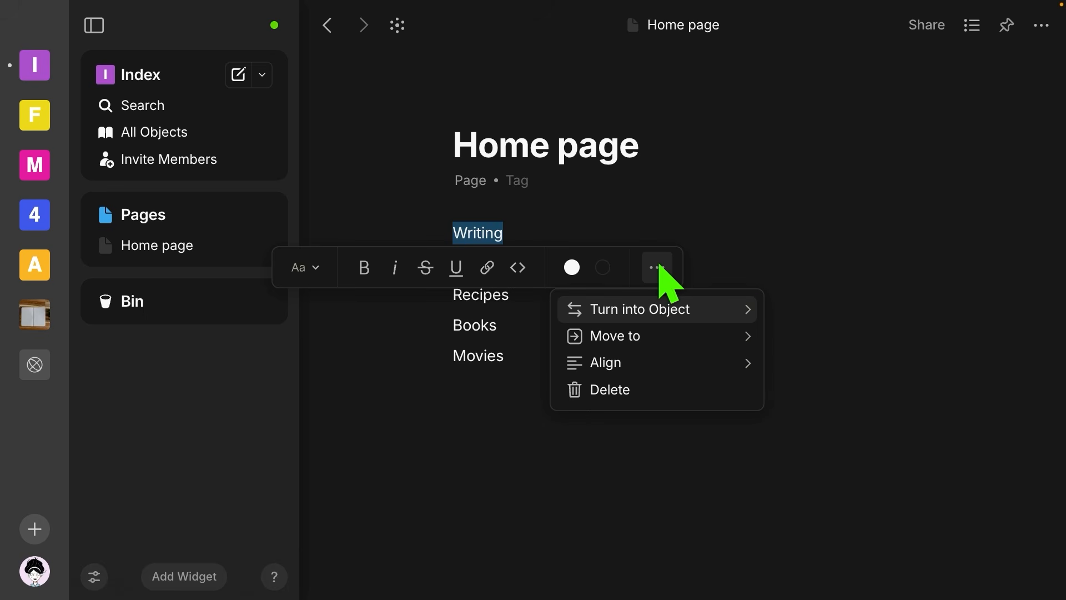
{"action": "mouse_move", "coordinate": [681, 309]}
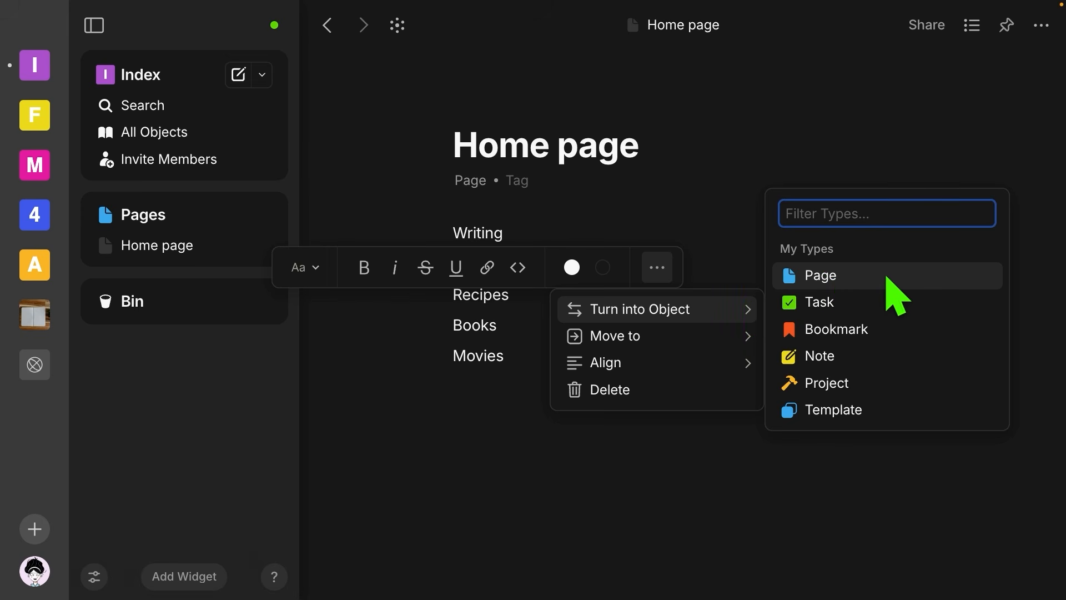
{"action": "left_click", "coordinate": [886, 277]}
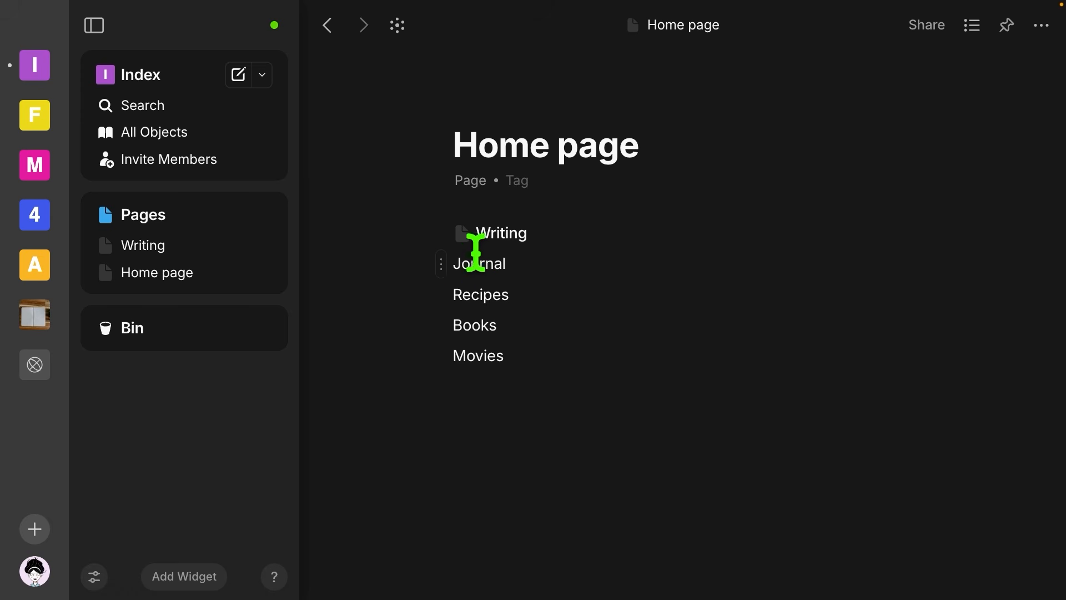
Turn the Journal, Recipes, Books and Movies lines on the Home page into Page objects as well.
{"action": "left_click_drag", "start_coordinate": [455, 261], "coordinate": [528, 262]}
{"action": "left_click", "coordinate": [657, 297]}
{"action": "mouse_move", "coordinate": [740, 336]}
{"action": "left_click", "coordinate": [821, 305]}
{"action": "left_click", "coordinate": [650, 330]}
{"action": "left_click", "coordinate": [821, 337]}
{"action": "left_click_drag", "start_coordinate": [454, 324], "coordinate": [498, 324]}
{"action": "left_click", "coordinate": [658, 359]}
{"action": "left_click", "coordinate": [821, 367]}
{"action": "left_click_drag", "start_coordinate": [454, 357], "coordinate": [504, 357]}
{"action": "left_click", "coordinate": [658, 390]}
{"action": "left_click", "coordinate": [821, 398]}
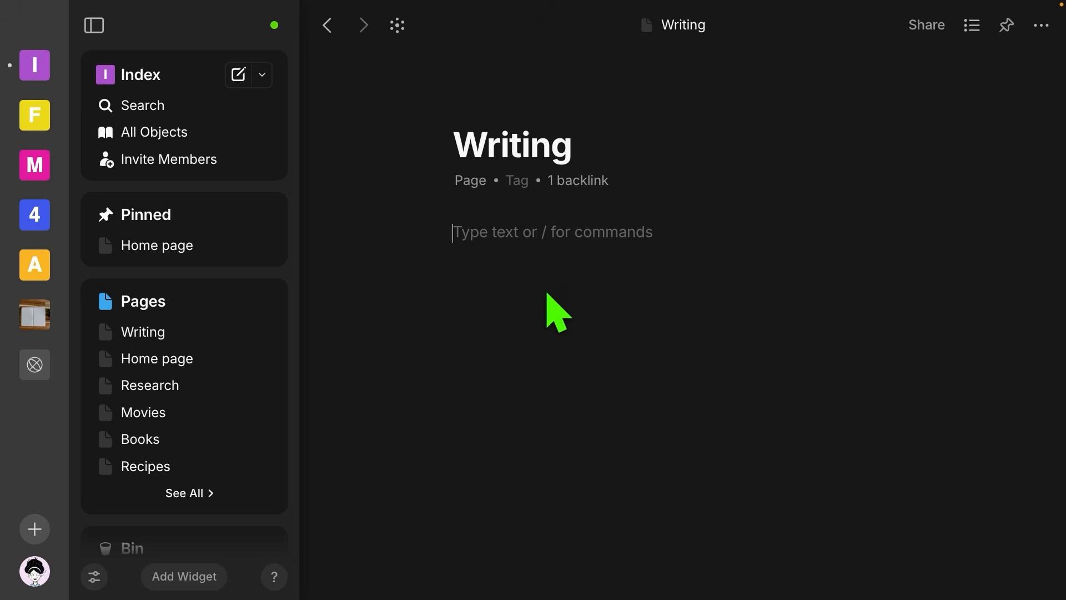
Add the lines Research, Themes and Characters to the Writing page, separated by blank lines.
{"action": "type", "text": "Research"}
{"action": "key", "text": "Return"}
{"action": "type", "text": "Themes"}
{"action": "key", "text": "Return"}
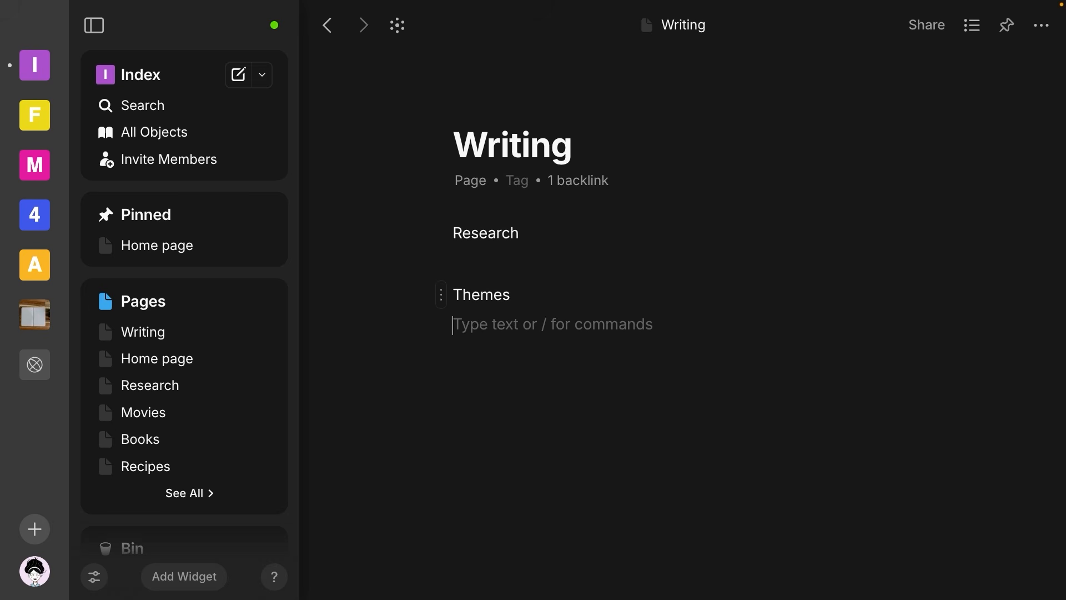
{"action": "type", "text": "C"}
{"action": "type", "text": "cc"}
{"action": "key", "text": "BackSpace"}
{"action": "key", "text": "BackSpace"}
{"action": "key", "text": "BackSpace"}
{"action": "key", "text": "BackSpace"}
{"action": "type", "text": "acters"}
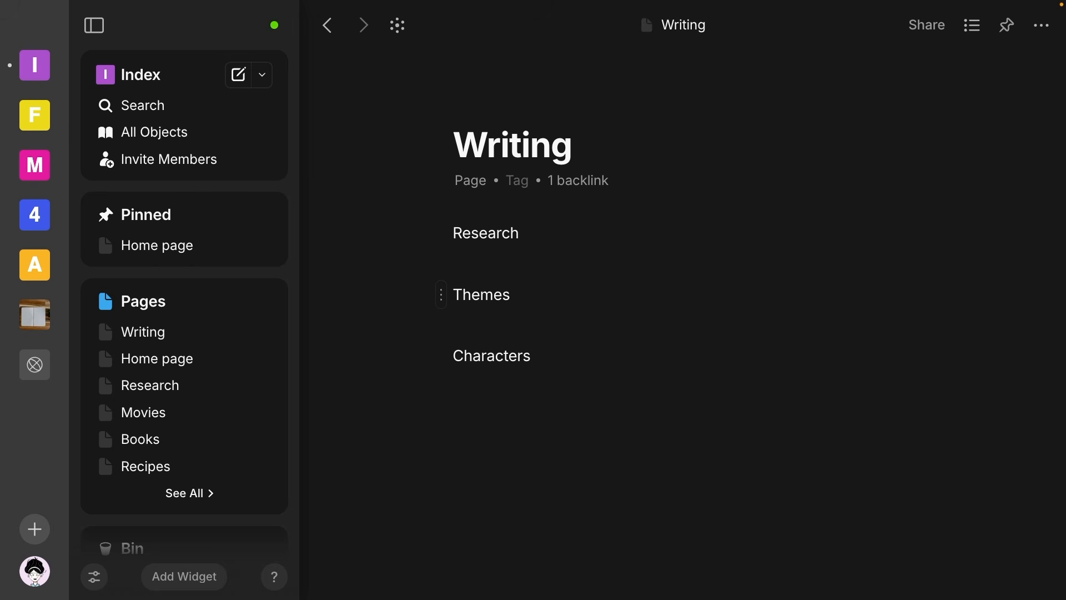
Apply the Heading text style to the "Research" line on the Writing page.
{"action": "left_click", "coordinate": [443, 233]}
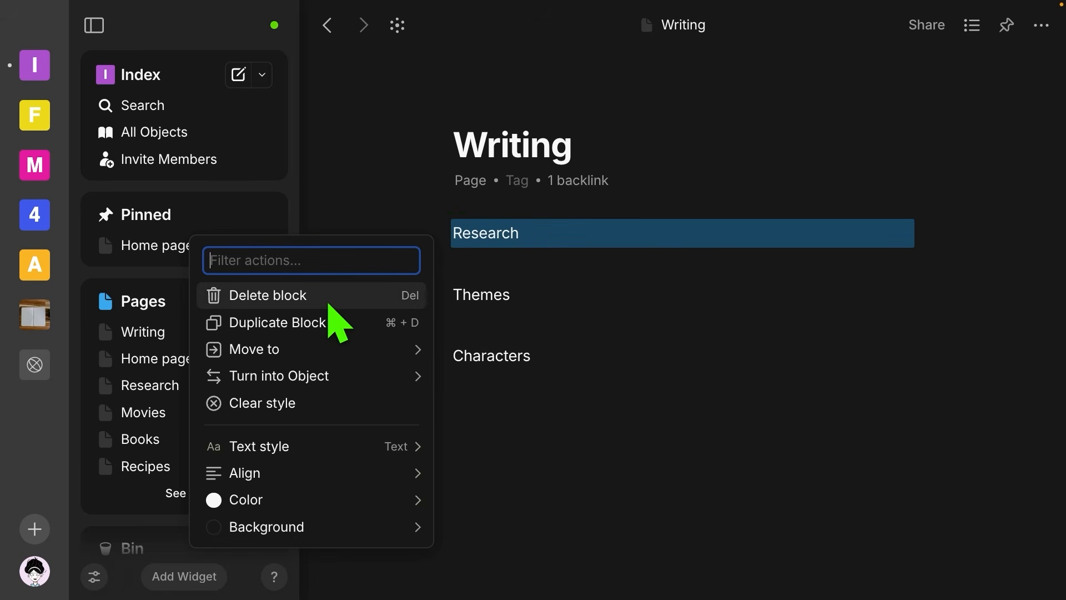
{"action": "mouse_move", "coordinate": [341, 451]}
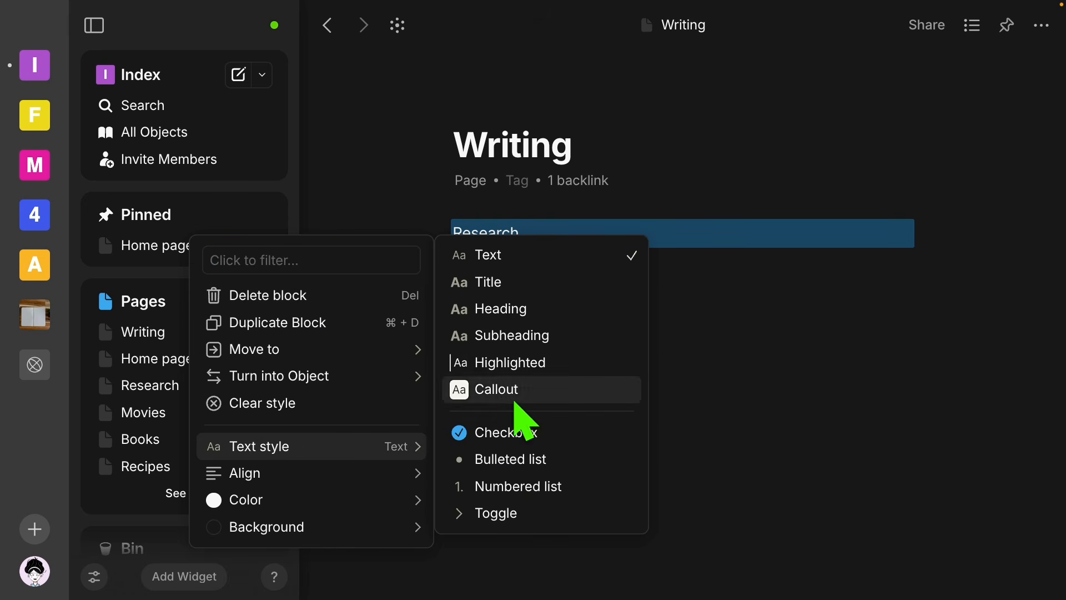
{"action": "left_click", "coordinate": [508, 310]}
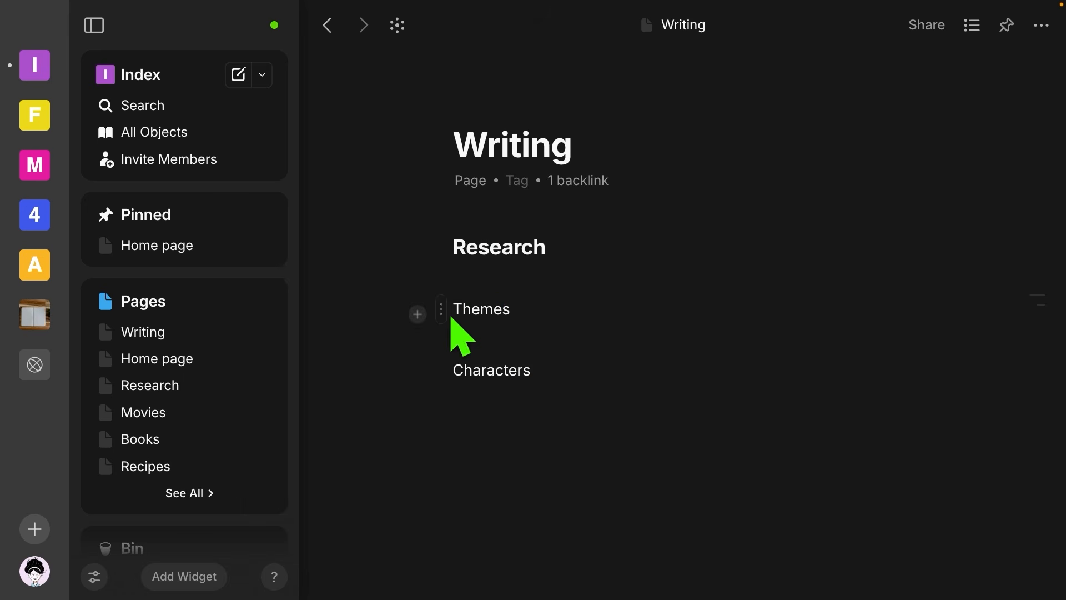
Apply the Heading text style to the "Themes" line.
{"action": "left_click_drag", "start_coordinate": [453, 308], "coordinate": [536, 308]}
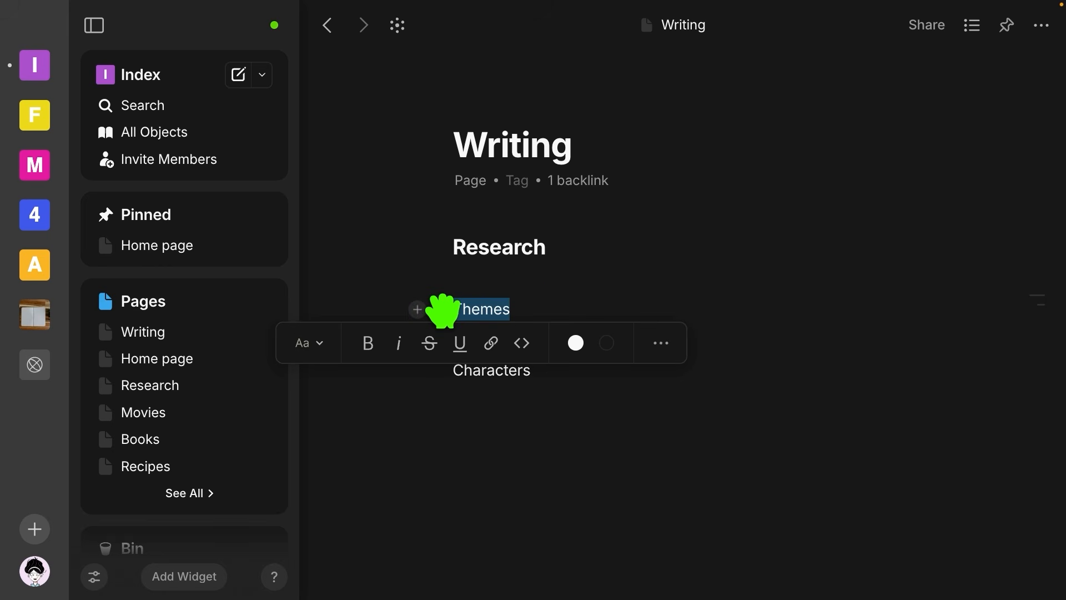
{"action": "left_click", "coordinate": [661, 346]}
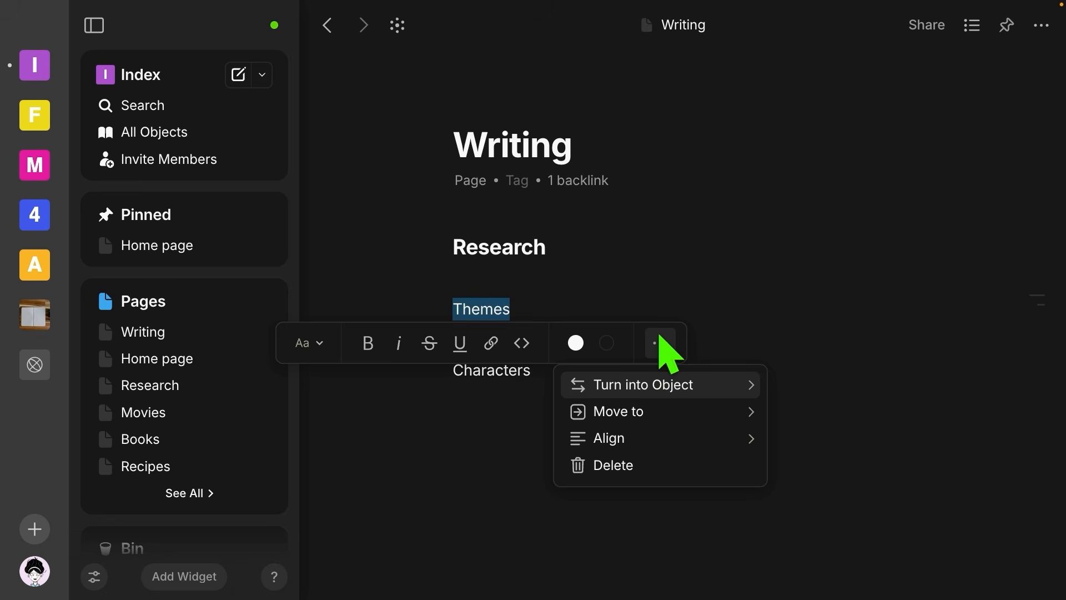
{"action": "left_click", "coordinate": [617, 296]}
{"action": "left_click_drag", "start_coordinate": [455, 302], "coordinate": [515, 304]}
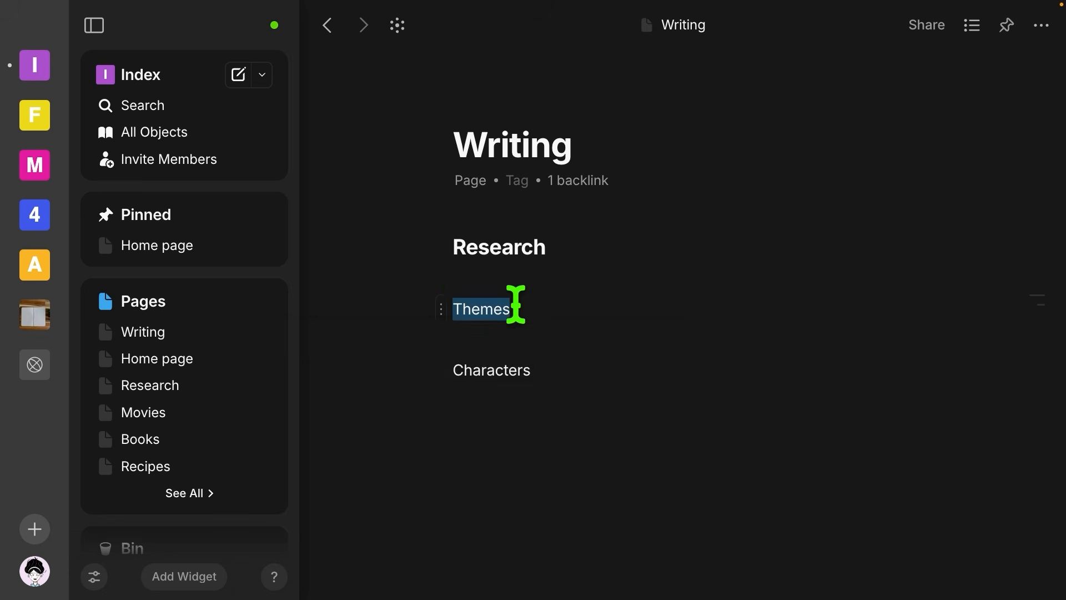
{"action": "left_click", "coordinate": [320, 343]}
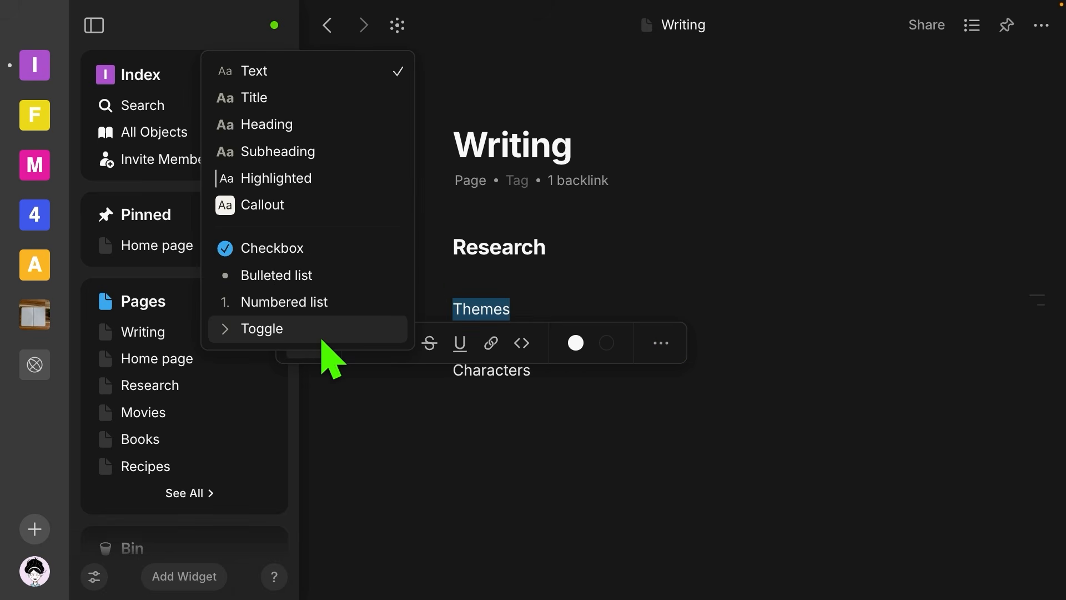
{"action": "left_click", "coordinate": [307, 128]}
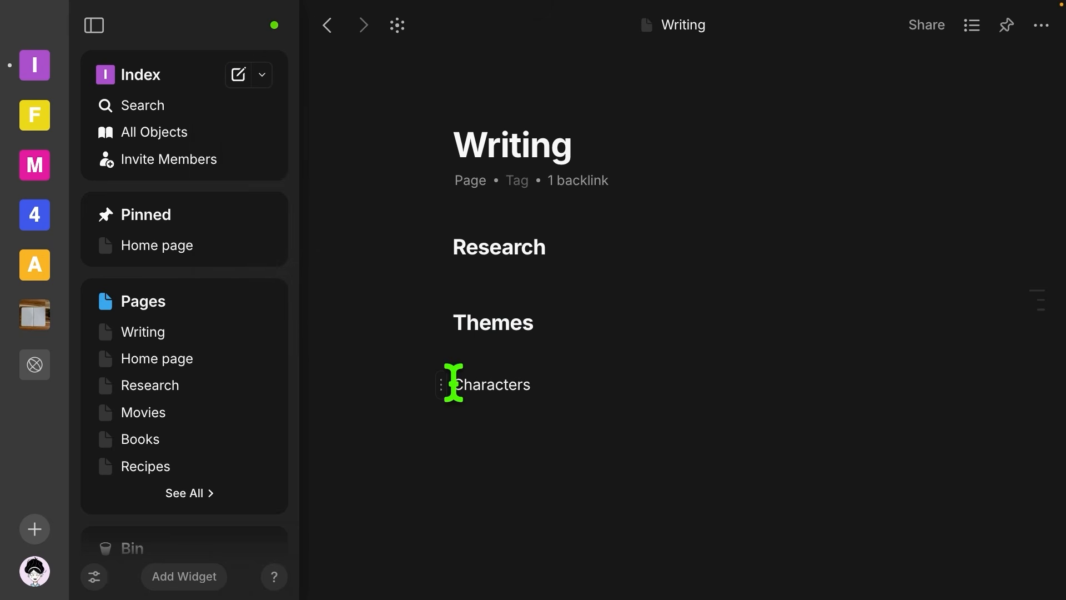
Apply the Heading text style to the "Characters" line.
{"action": "left_click_drag", "start_coordinate": [452, 383], "coordinate": [573, 383]}
{"action": "left_click", "coordinate": [441, 384]}
{"action": "mouse_move", "coordinate": [339, 285]}
{"action": "left_click", "coordinate": [500, 144]}
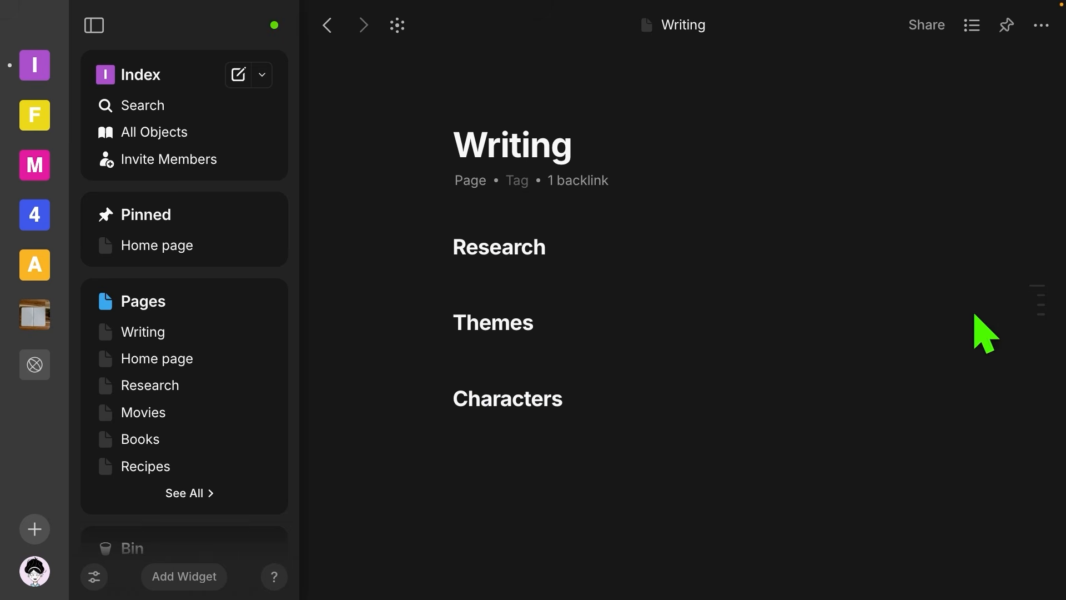
View the Writing page's table of contents in the sidebar, close it, and return to the blank line below Research.
{"action": "mouse_move", "coordinate": [1032, 308]}
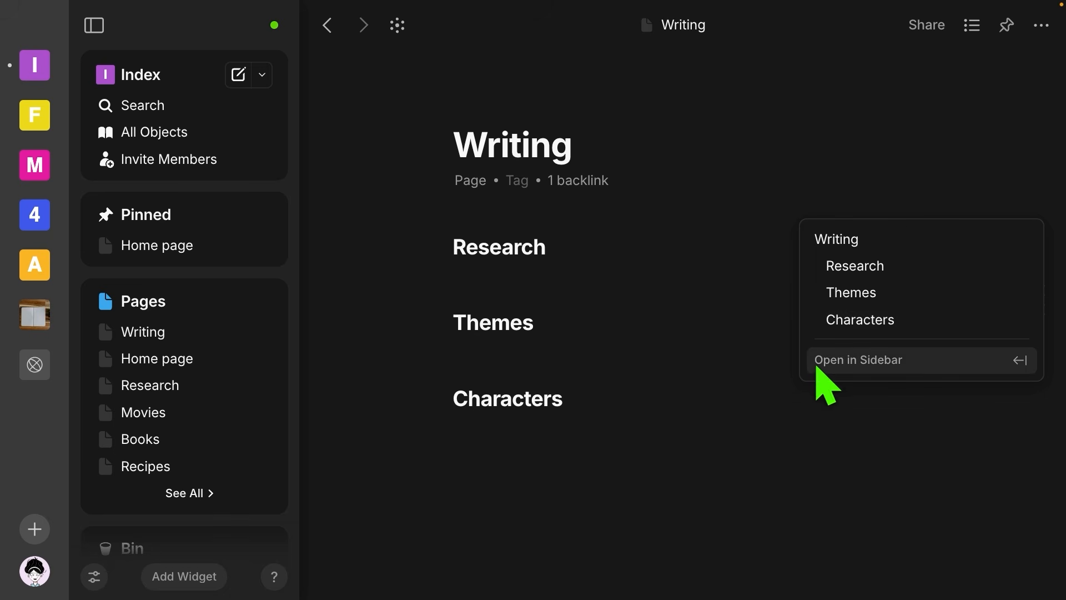
{"action": "left_click", "coordinate": [1023, 365]}
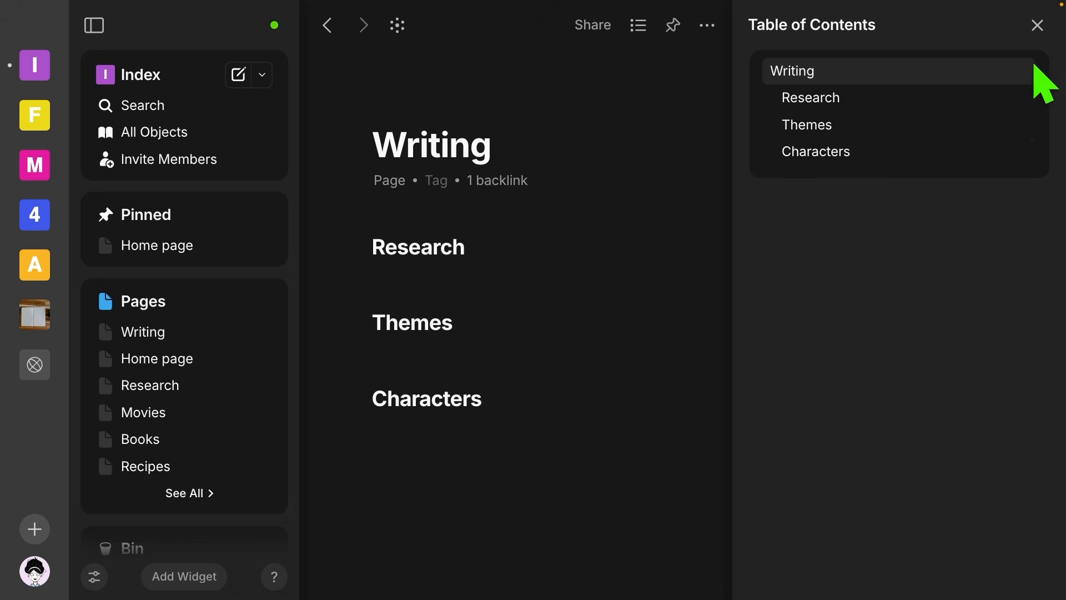
{"action": "left_click", "coordinate": [1038, 25]}
{"action": "left_click", "coordinate": [529, 278]}
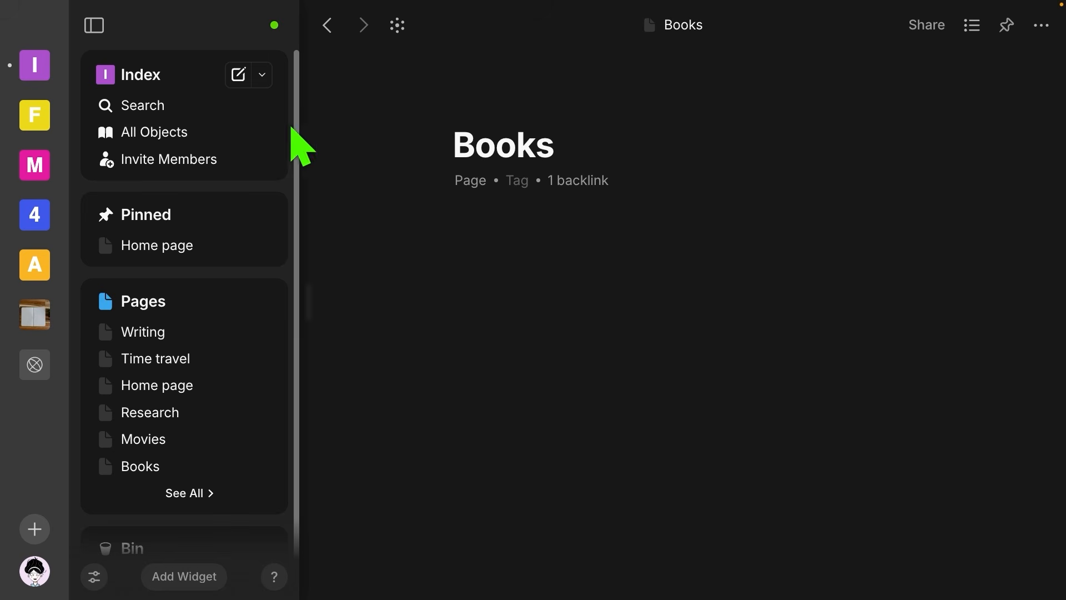
Create a new page titled "First time loop" with the body text "scene where ...".
{"action": "left_click", "coordinate": [239, 78]}
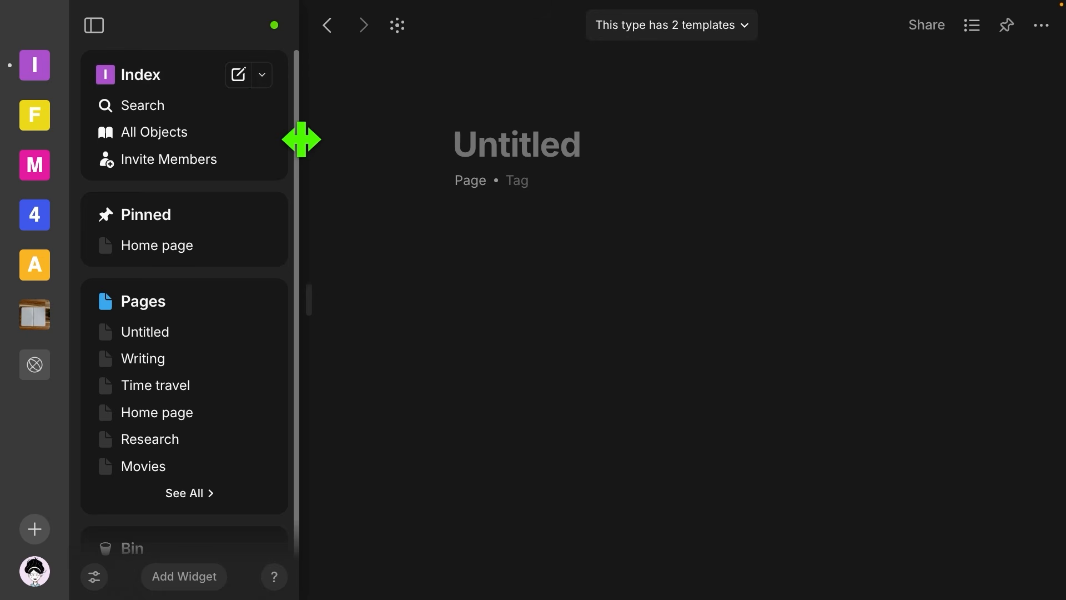
{"action": "type", "text": "First time loop"}
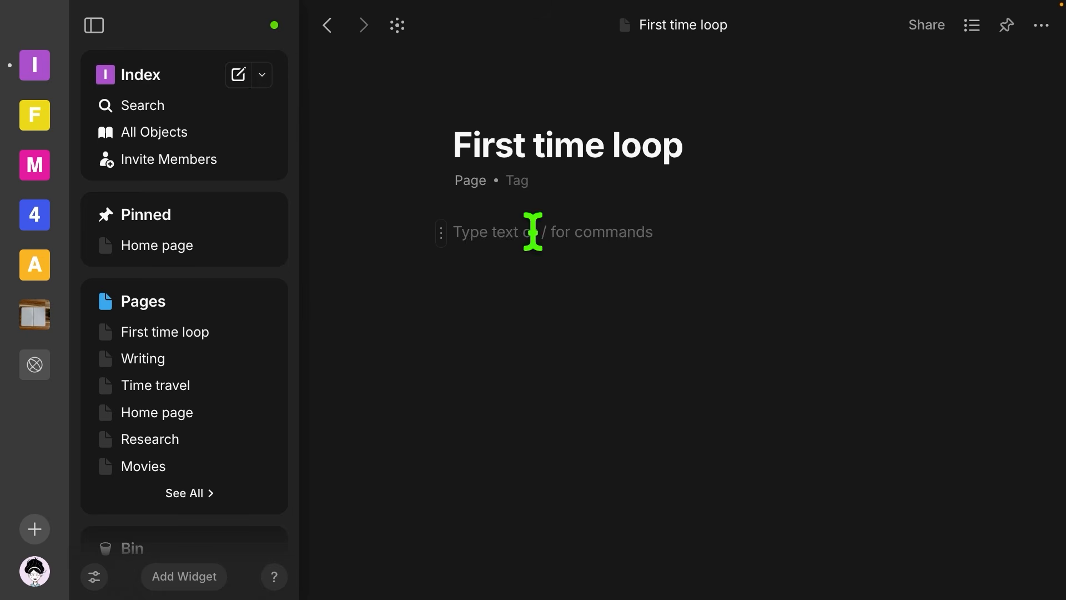
{"action": "type", "text": "scene where ..."}
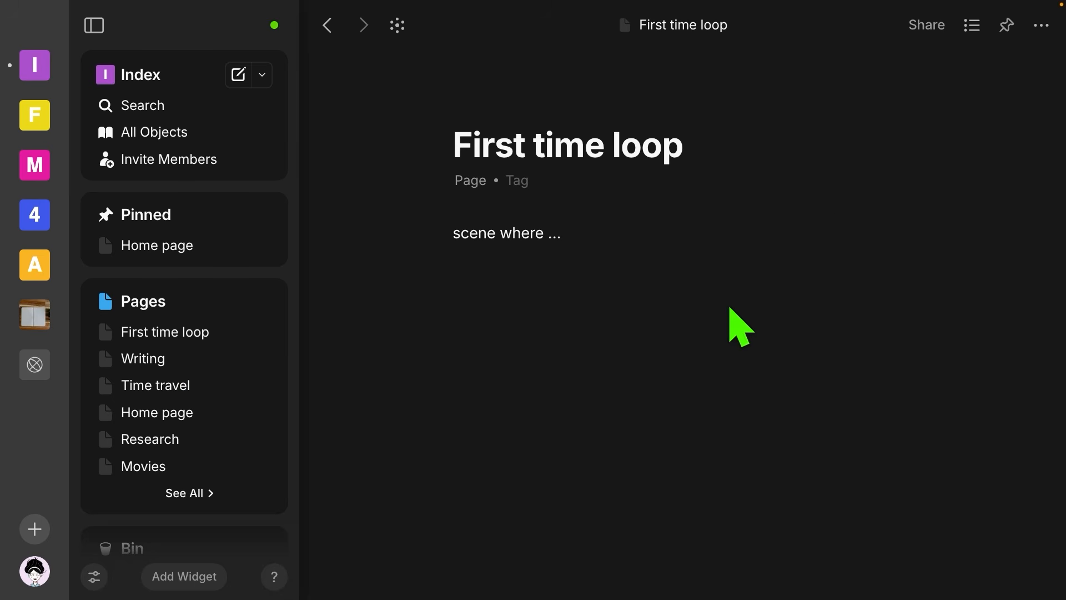
Add a link to the "First time loop" page on the existing Writing page.
{"action": "left_click", "coordinate": [1041, 26]}
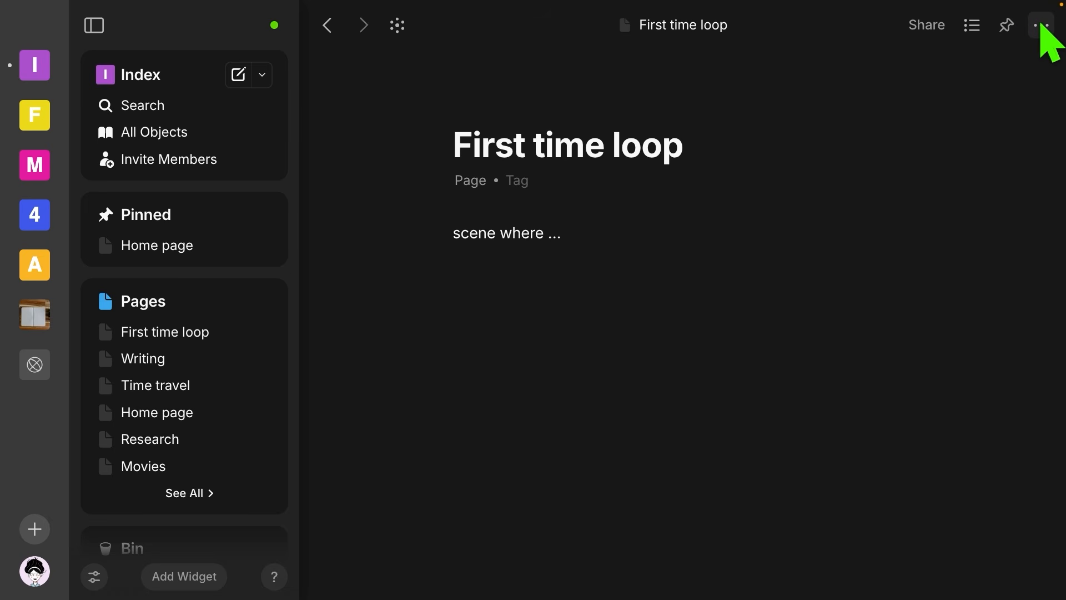
{"action": "mouse_move", "coordinate": [917, 139]}
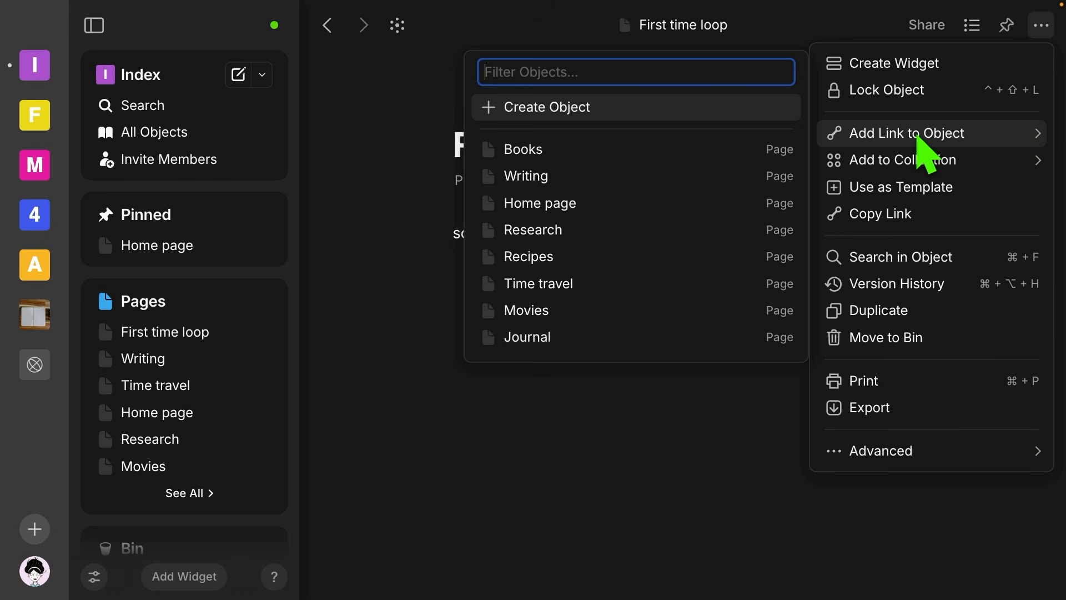
{"action": "left_click", "coordinate": [602, 183]}
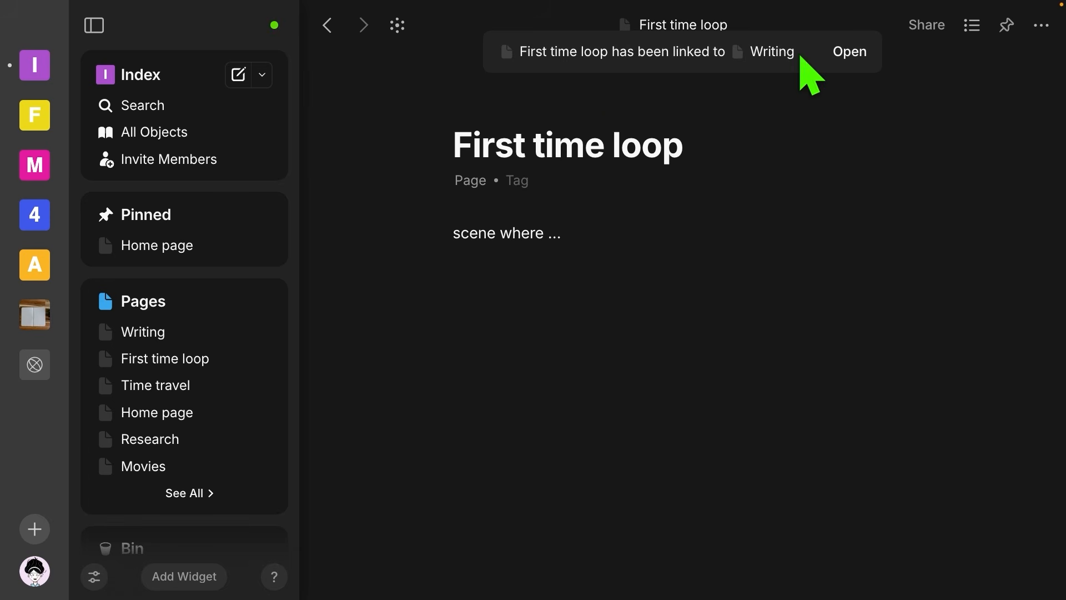
On the Writing page, add a "Scenes" line in Heading style above the First time loop link and delete the blank line between them.
{"action": "left_click", "coordinate": [177, 335]}
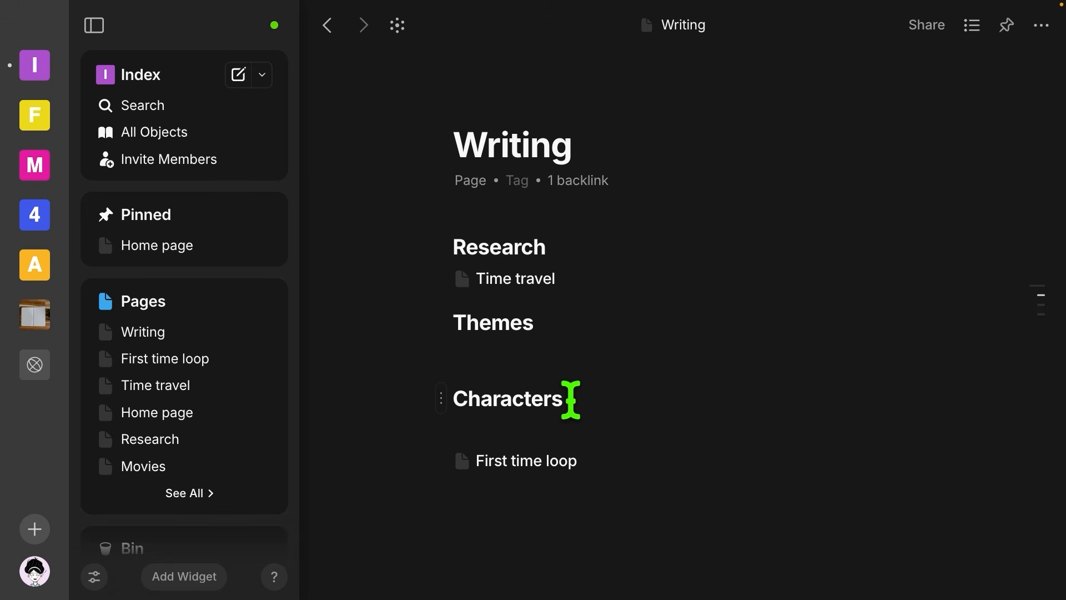
{"action": "key", "text": "Return"}
{"action": "type", "text": "Scenes"}
{"action": "left_click", "coordinate": [442, 463]}
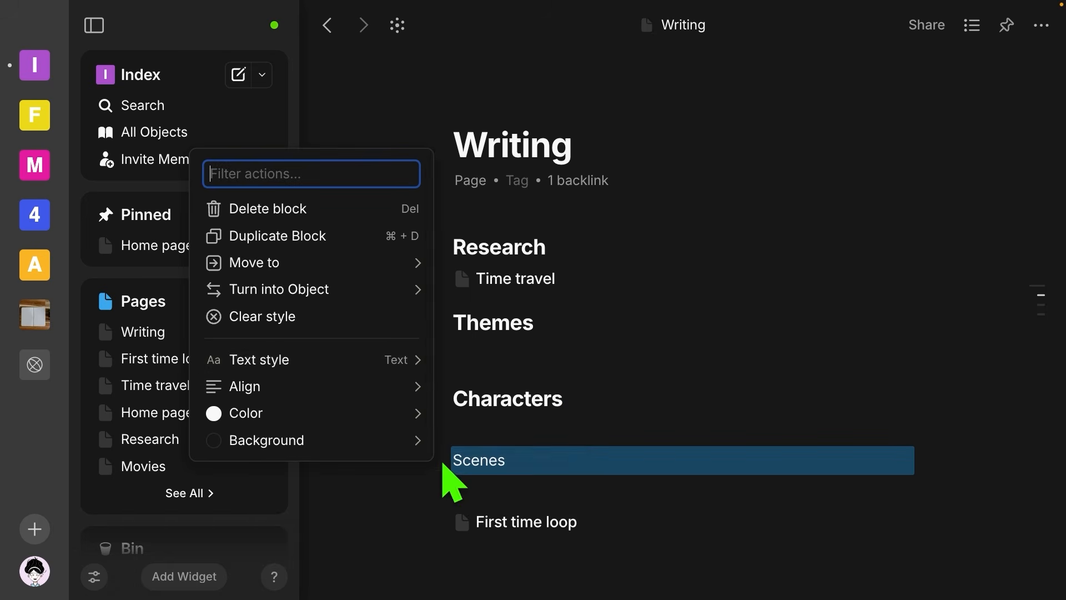
{"action": "mouse_move", "coordinate": [398, 362]}
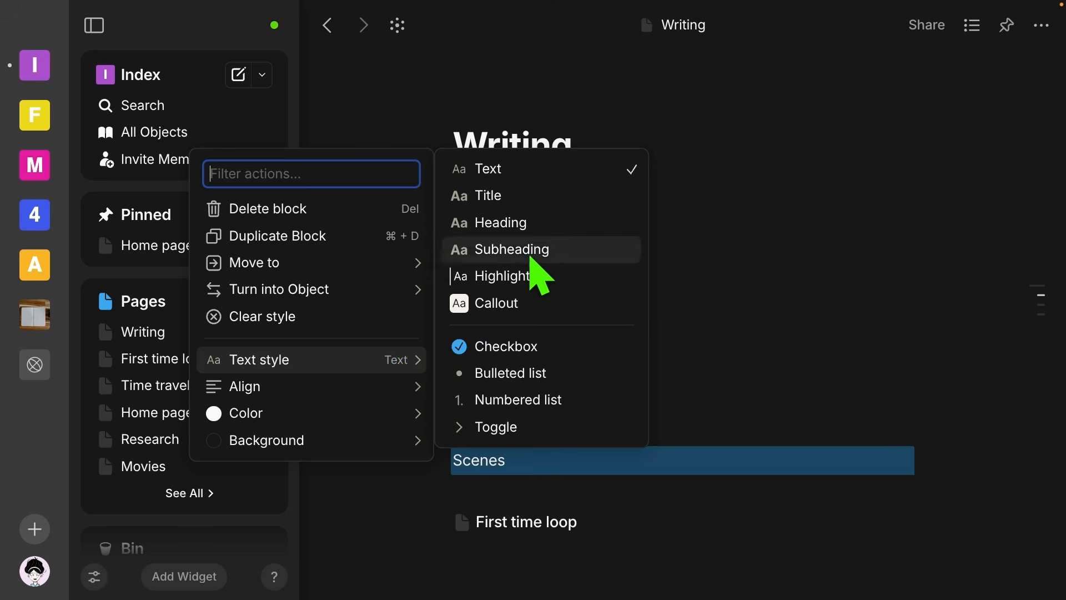
{"action": "left_click", "coordinate": [533, 225]}
{"action": "left_click", "coordinate": [499, 502]}
{"action": "key", "text": "BackSpace"}
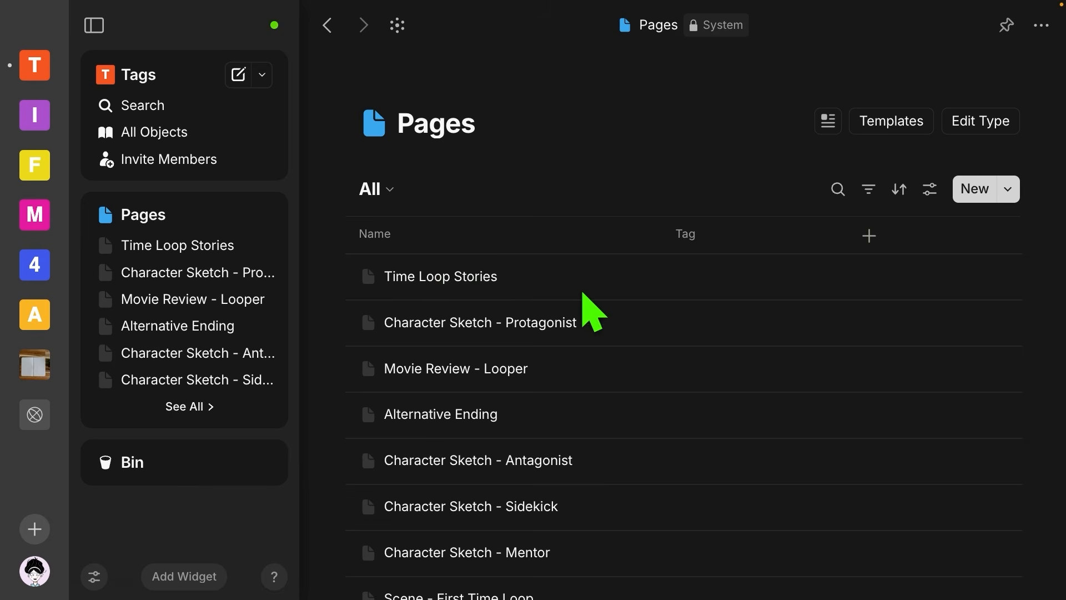
In the Tags space, add the text "#TimeTravel" to the body of the Time Loop Stories page.
{"action": "left_click", "coordinate": [481, 292]}
{"action": "left_click", "coordinate": [534, 283]}
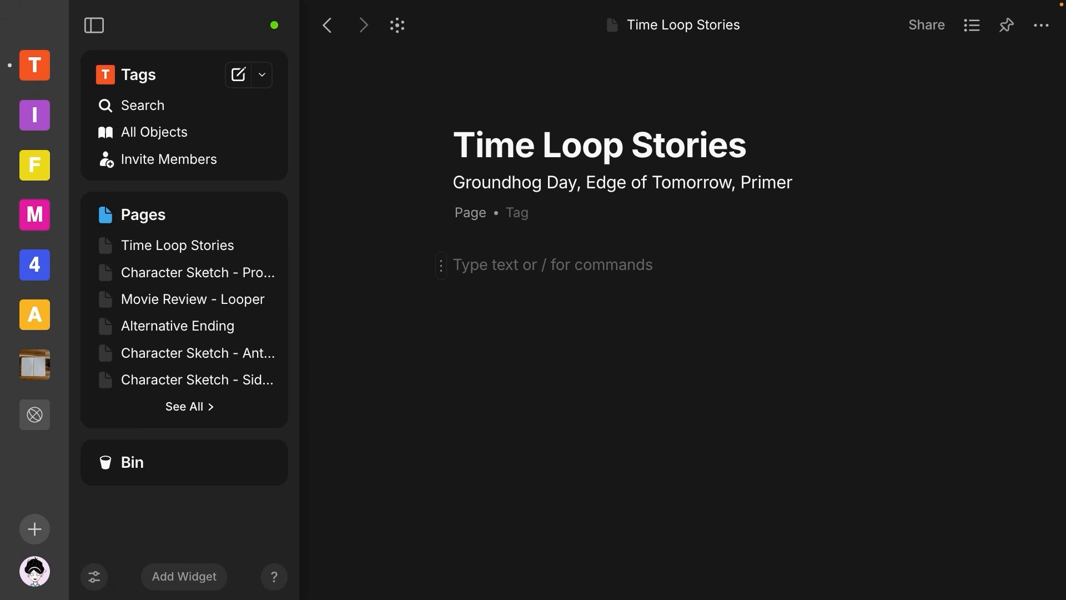
{"action": "type", "text": "#TimeTravel"}
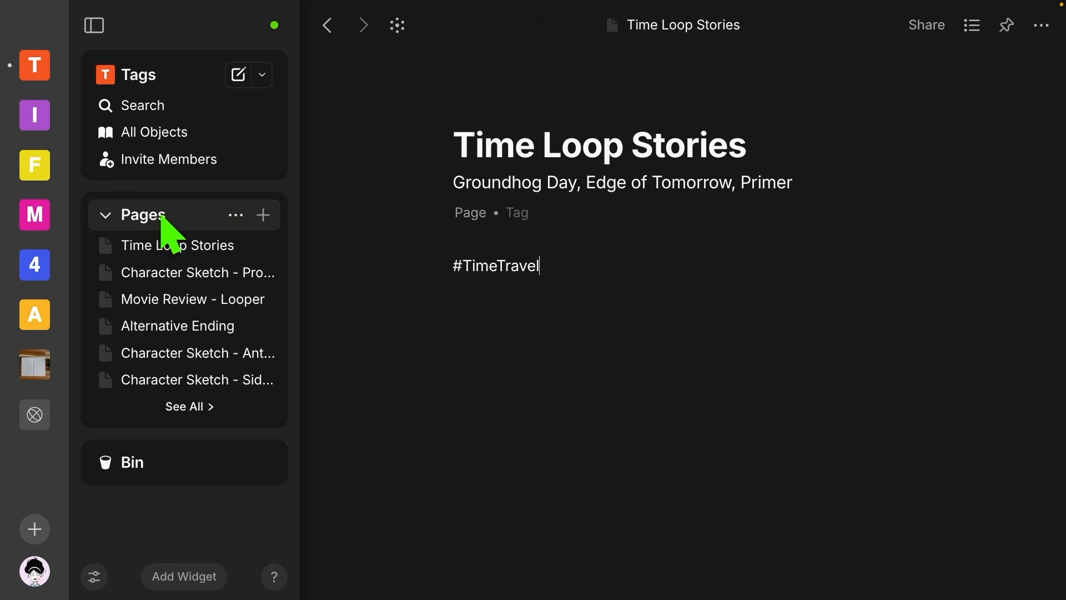
Open "Scene - First Time Loop" from the full list of pages and write "#TimeTravel" in its body, followed by a new line.
{"action": "left_click", "coordinate": [162, 219]}
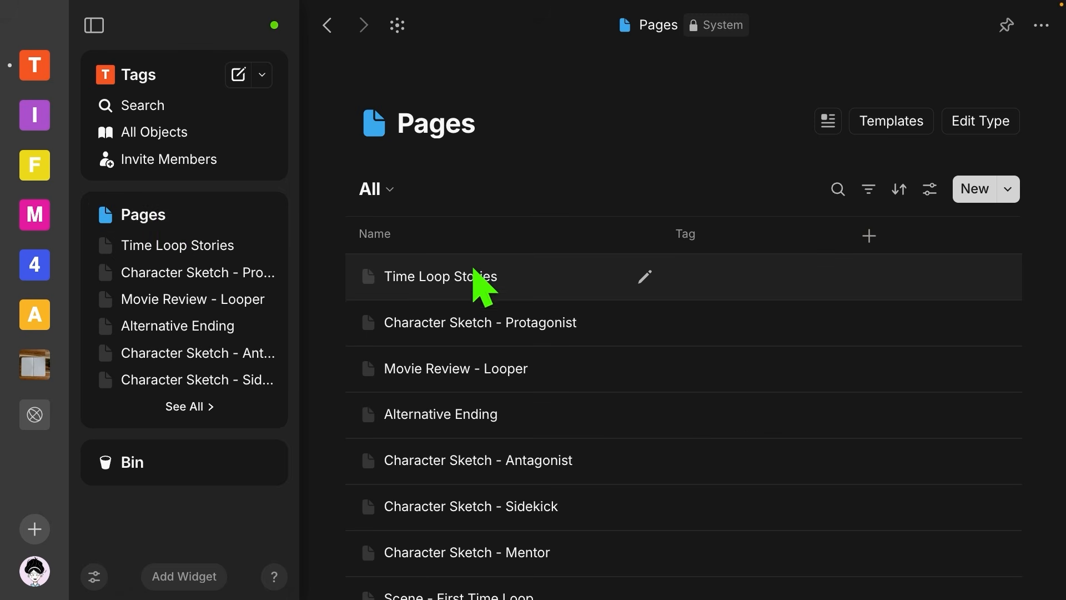
{"action": "scroll", "coordinate": [483, 289], "scroll_direction": "down", "scroll_amount": 3}
{"action": "scroll", "coordinate": [488, 297], "scroll_direction": "down", "scroll_amount": 5}
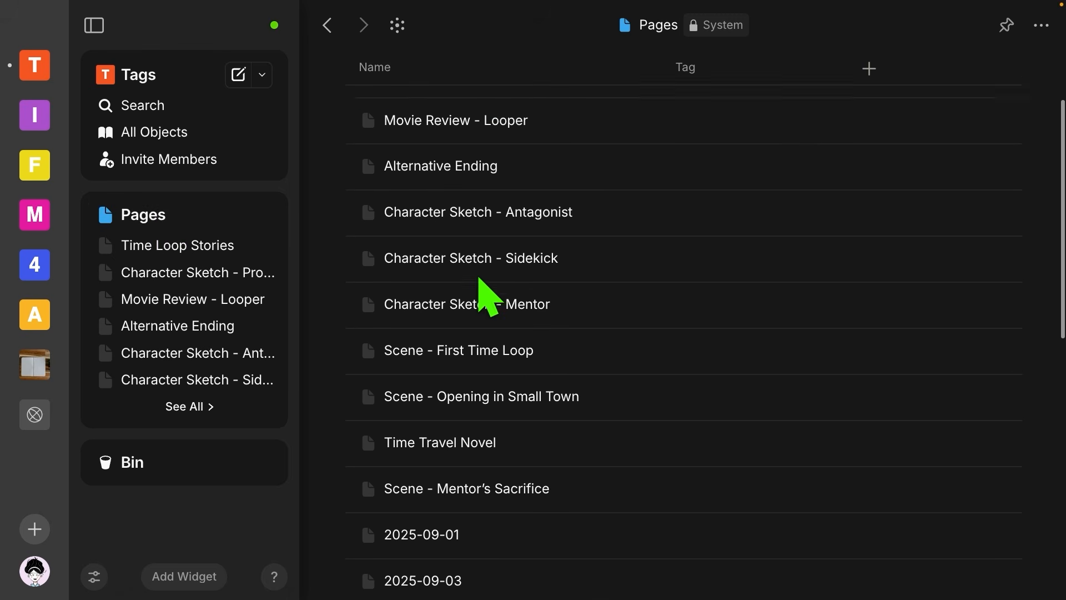
{"action": "scroll", "coordinate": [489, 297], "scroll_direction": "down", "scroll_amount": 3}
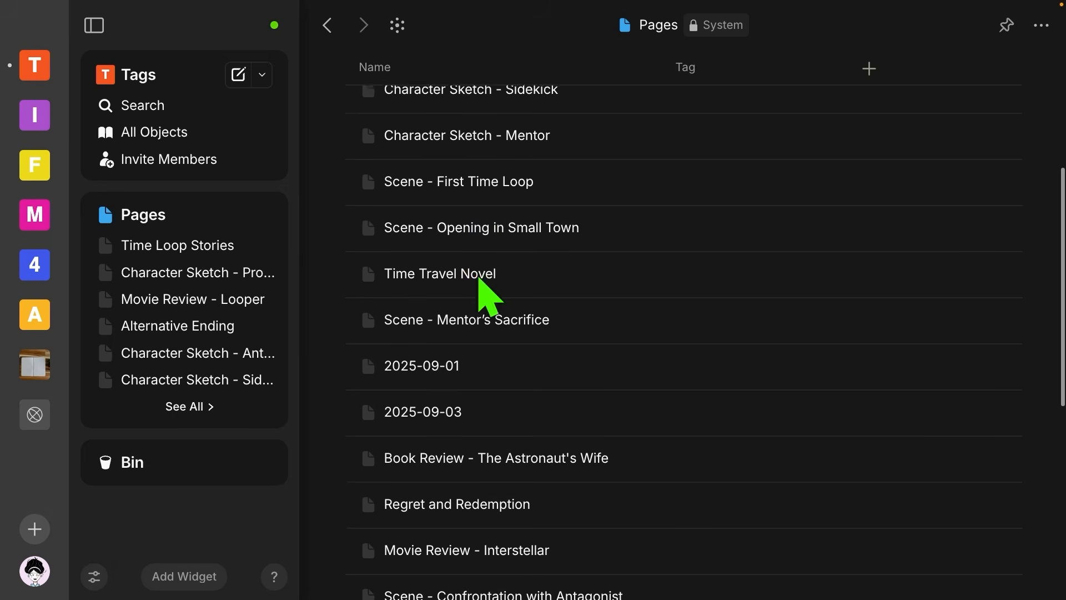
{"action": "left_click", "coordinate": [491, 206]}
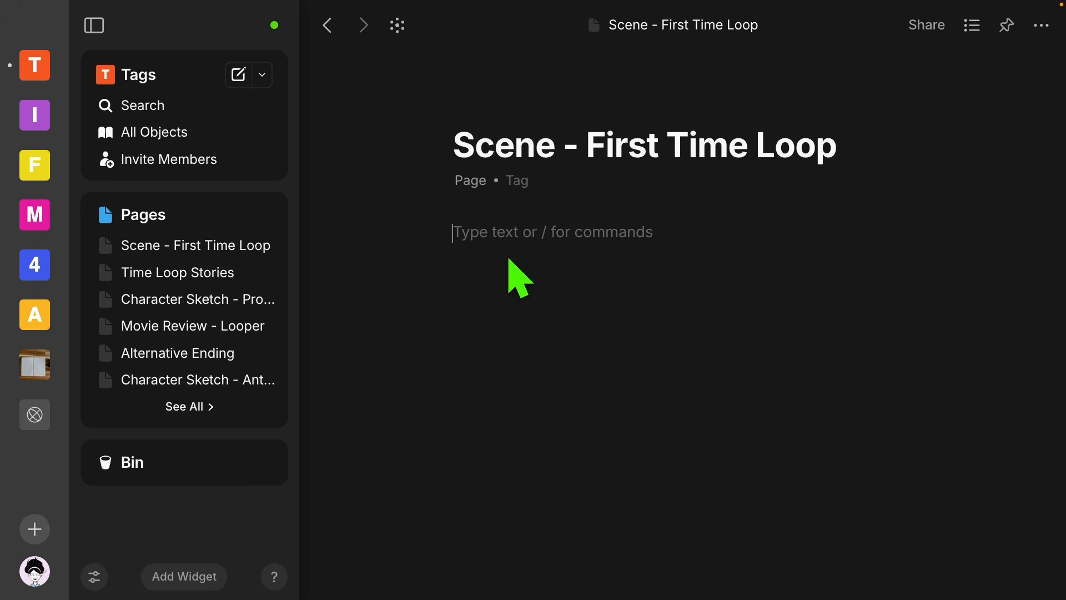
{"action": "type", "text": "#Time"}
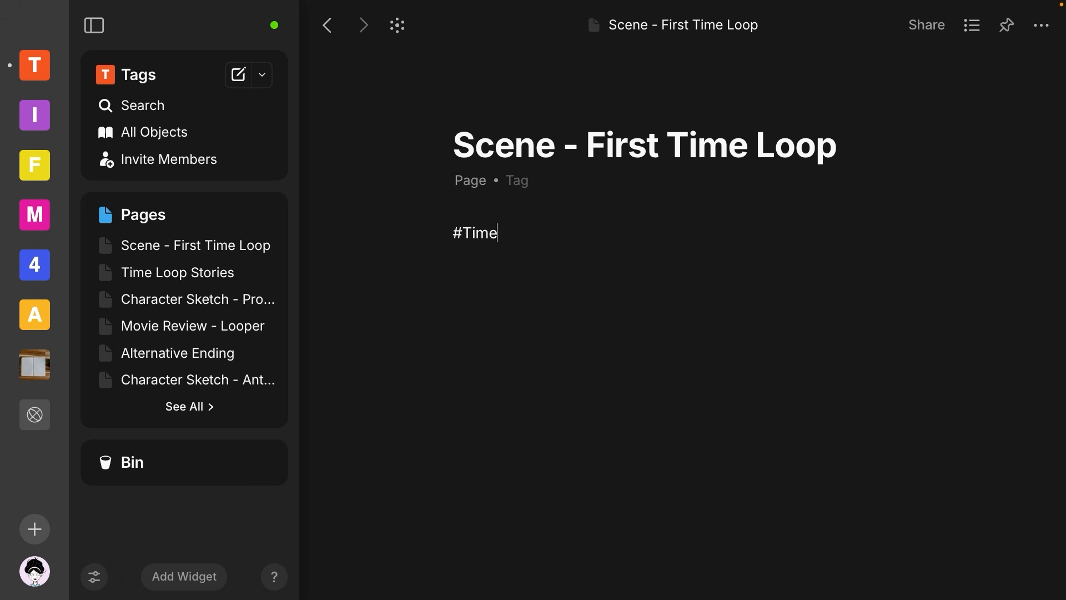
{"action": "type", "text": "Tra"}
{"action": "key", "text": "BackSpace"}
{"action": "type", "text": "rae"}
{"action": "key", "text": "BackSpace"}
{"action": "type", "text": "vel"}
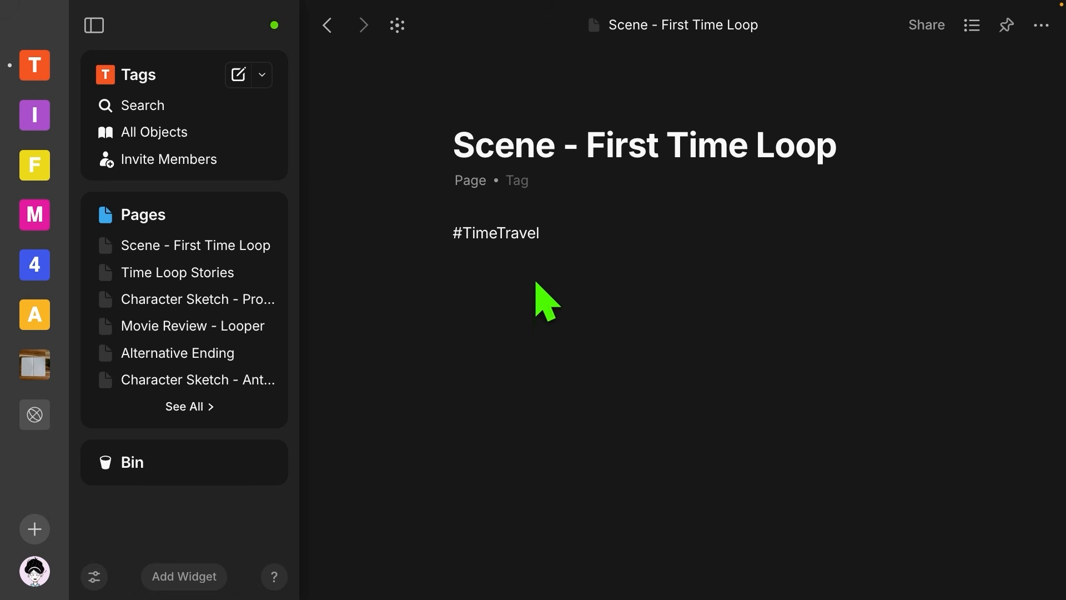
{"action": "key", "text": "Return"}
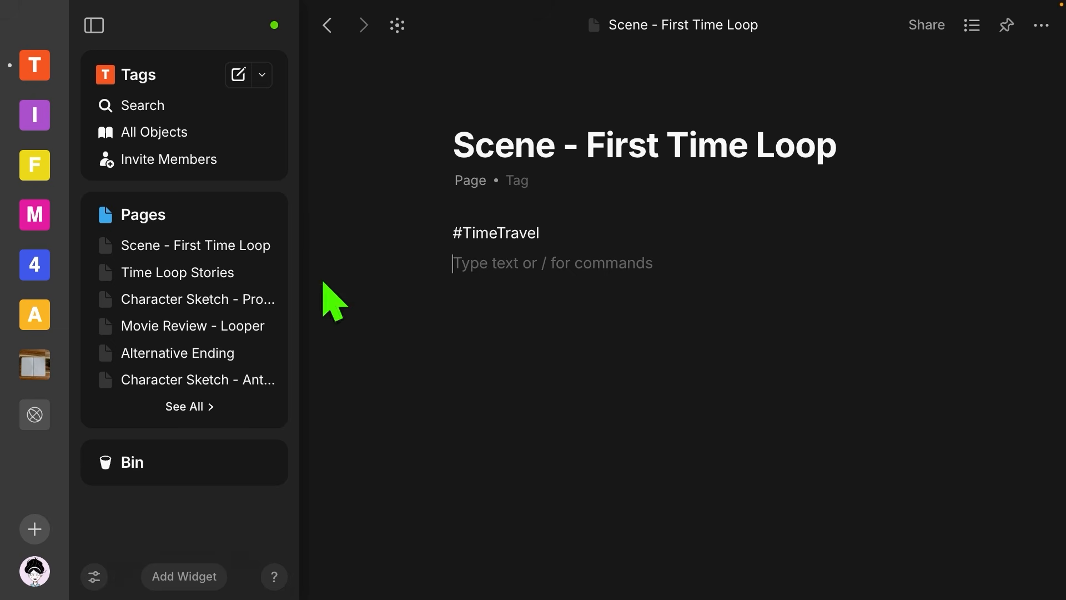
Write "#TimeTravel" in the body of the "Movie Review - Looper" page, followed by a new line.
{"action": "left_click", "coordinate": [194, 327]}
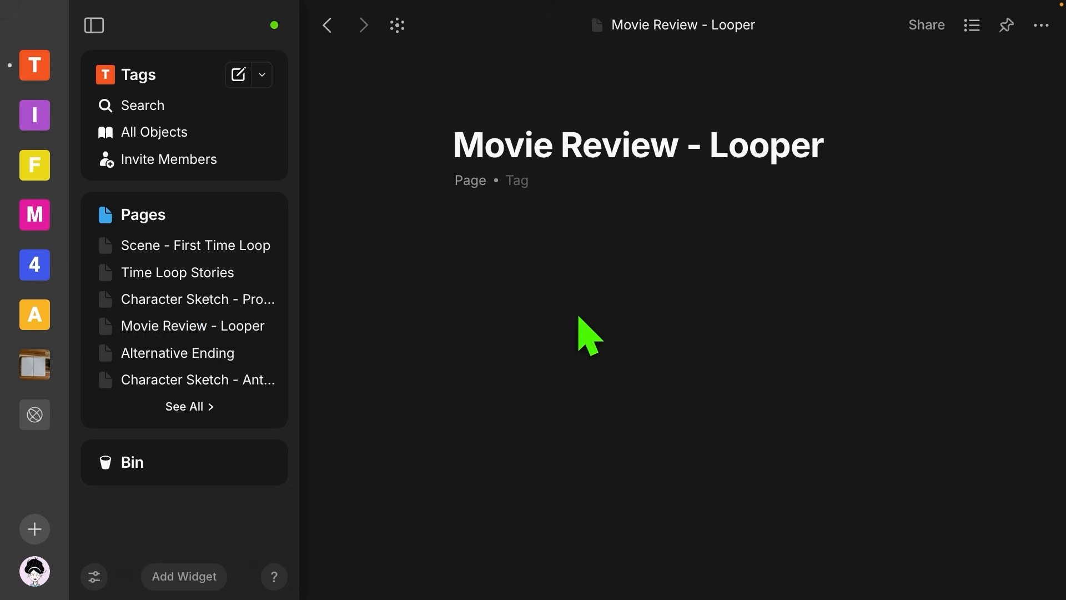
{"action": "type", "text": "#Ti"}
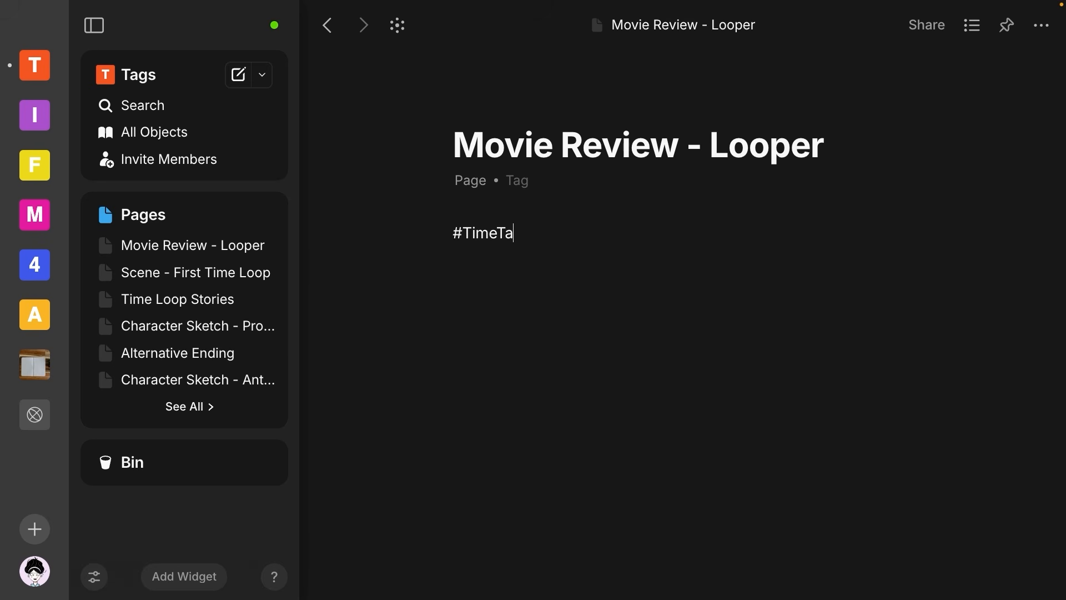
{"action": "type", "text": "meTravel"}
{"action": "key", "text": "Return"}
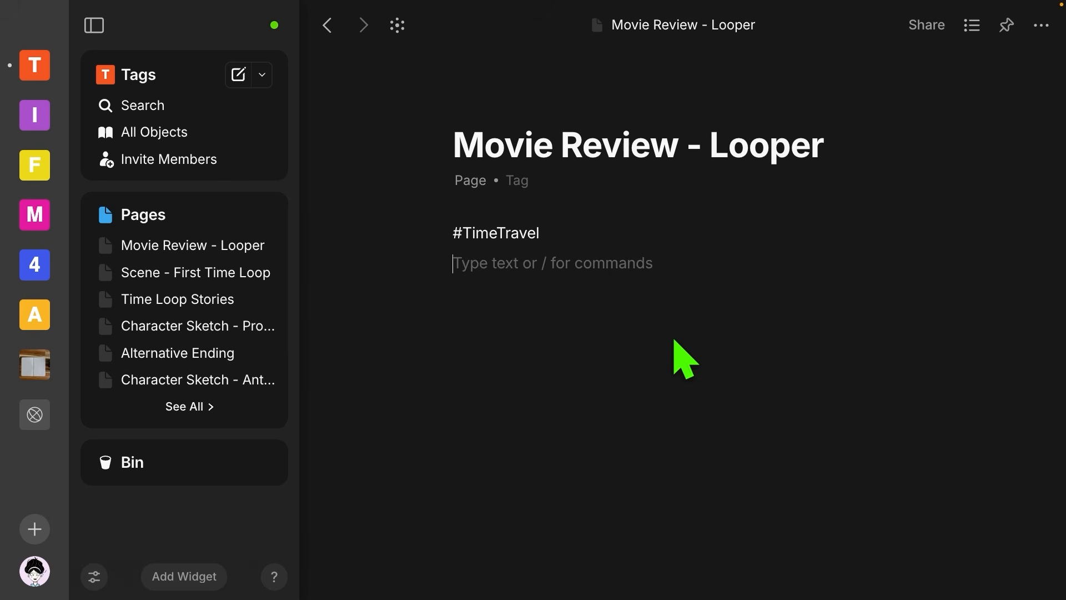
Return to the full list of pages, search the space for "#TimeTravel", and close the search.
{"action": "left_click", "coordinate": [143, 215]}
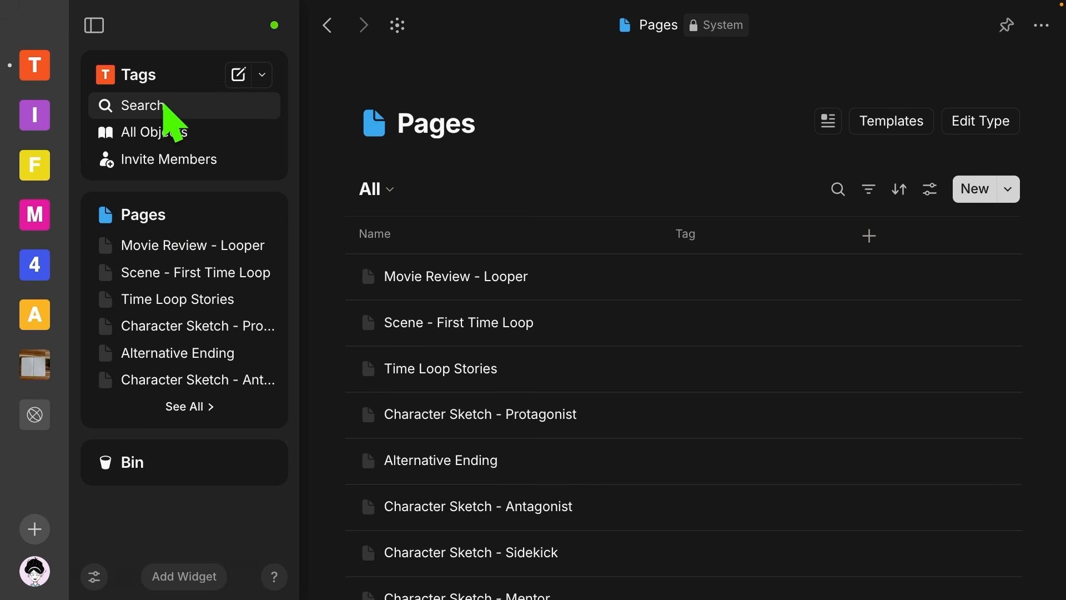
{"action": "left_click", "coordinate": [166, 111]}
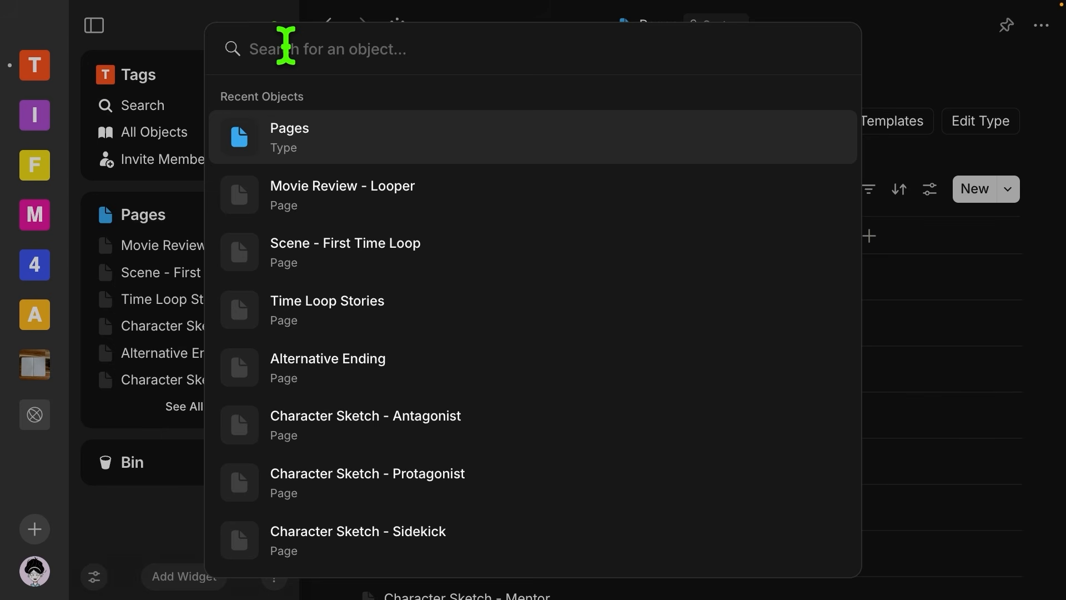
{"action": "type", "text": "#TimeTravel"}
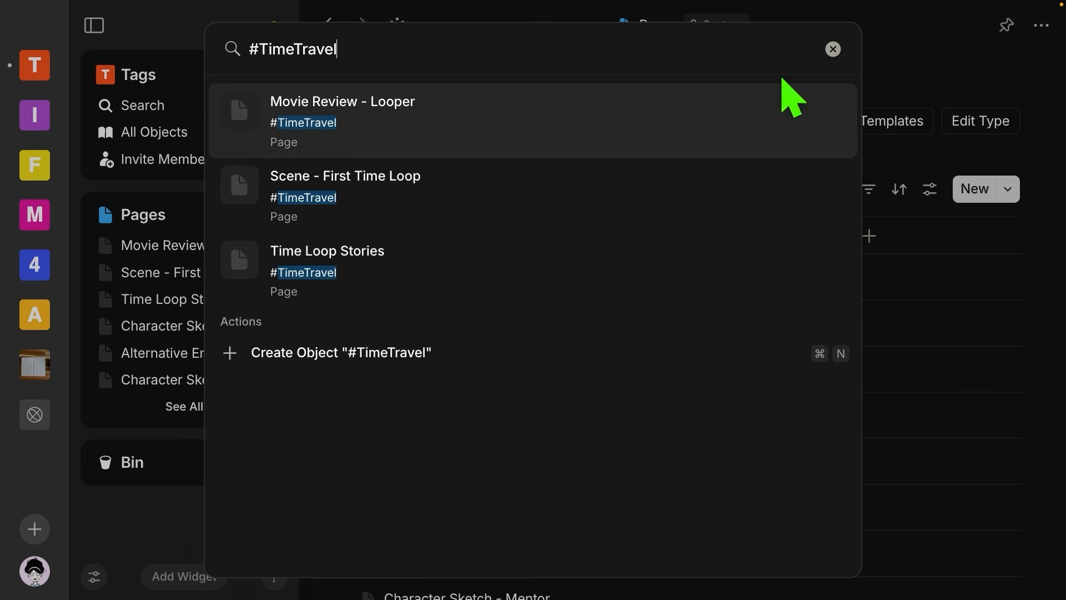
{"action": "left_click", "coordinate": [833, 50]}
{"action": "left_click", "coordinate": [899, 70]}
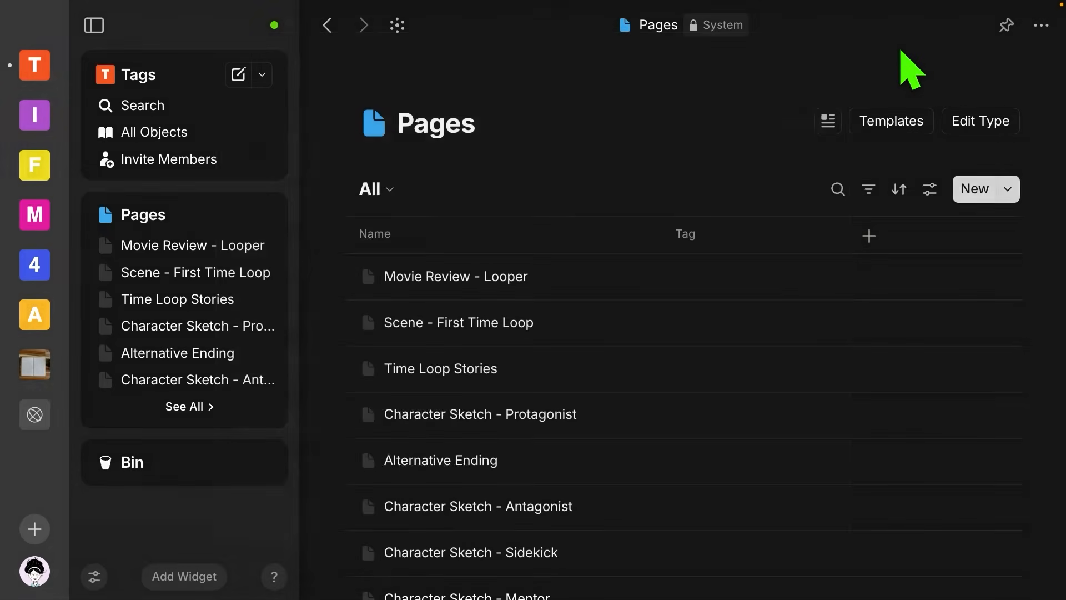
Examine the view settings of the Pages list and its Tag column, closing the settings without changes.
{"action": "scroll", "coordinate": [562, 195], "scroll_direction": "down", "scroll_amount": 2}
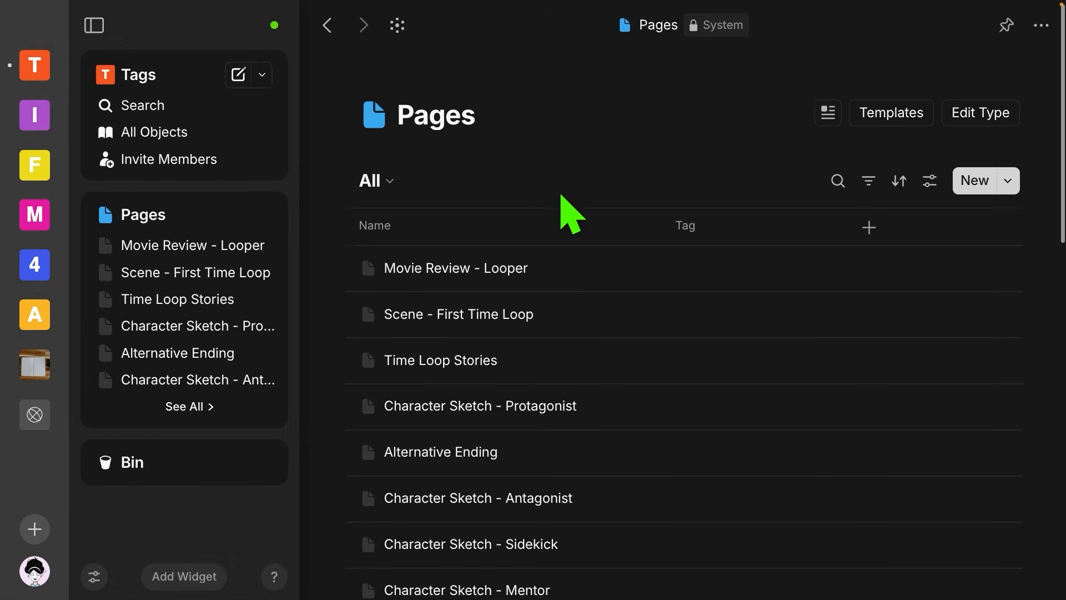
{"action": "left_click", "coordinate": [930, 118]}
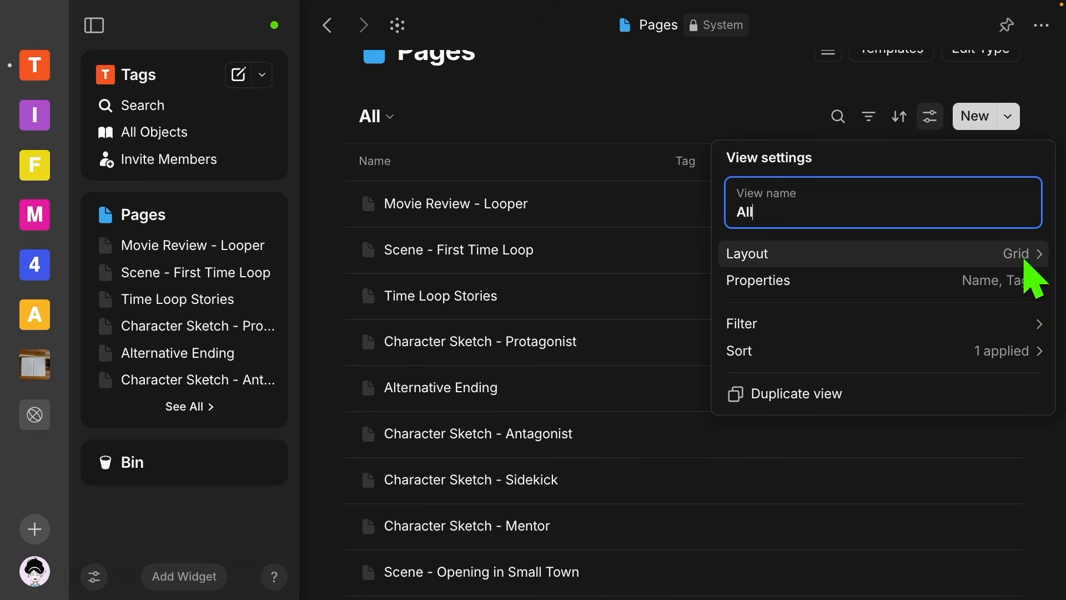
{"action": "left_click", "coordinate": [674, 145]}
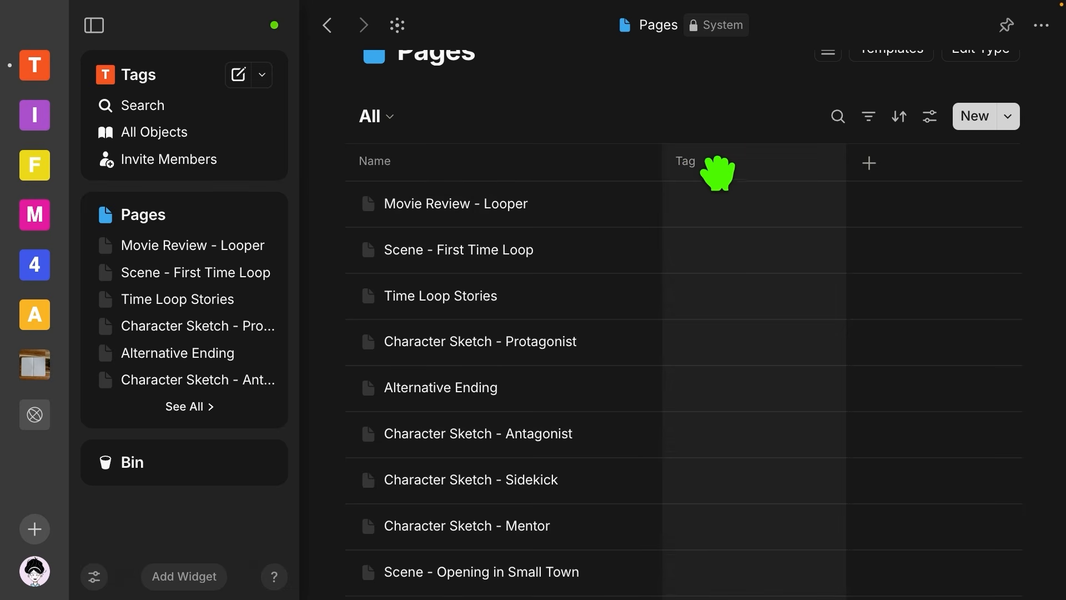
{"action": "scroll", "coordinate": [716, 171], "scroll_direction": "up", "scroll_amount": 3}
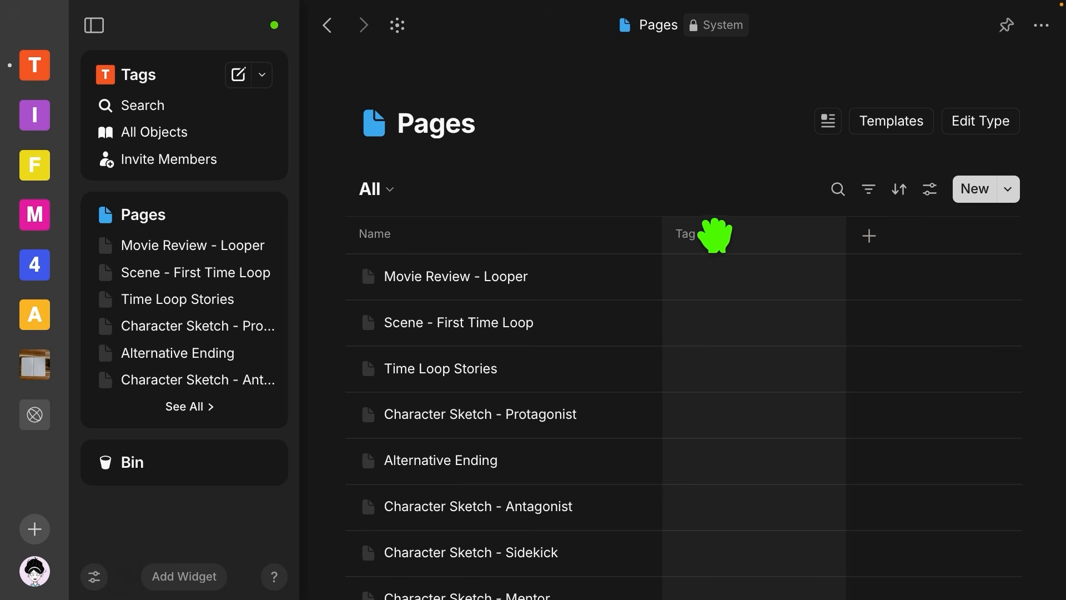
Create a "time travel" tag for "Movie Review - Looper" in the Tag column and set the tag's color to teal.
{"action": "left_click", "coordinate": [693, 266]}
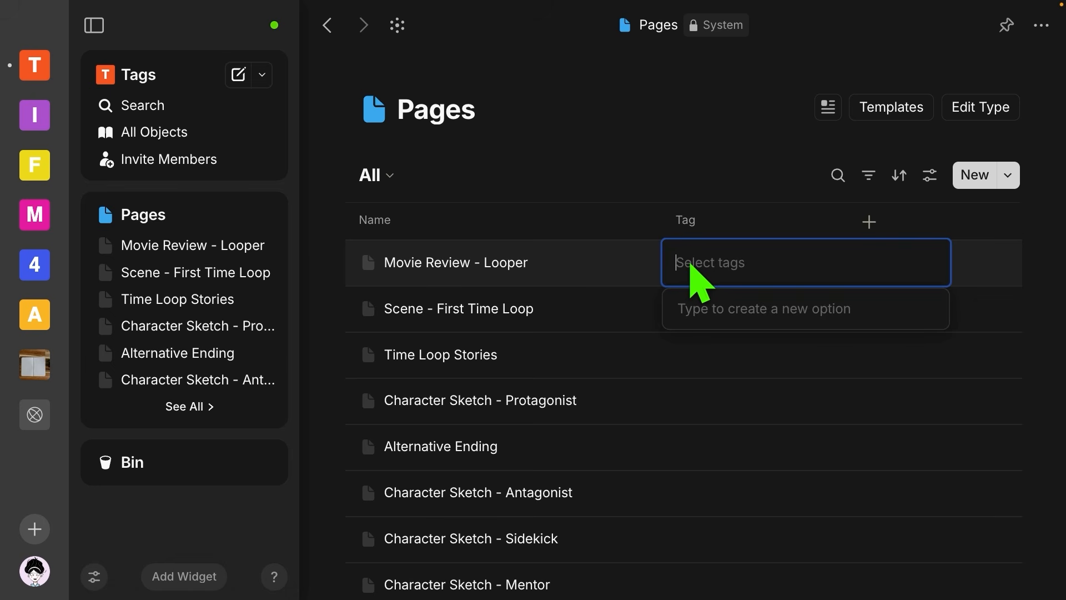
{"action": "type", "text": "time travel"}
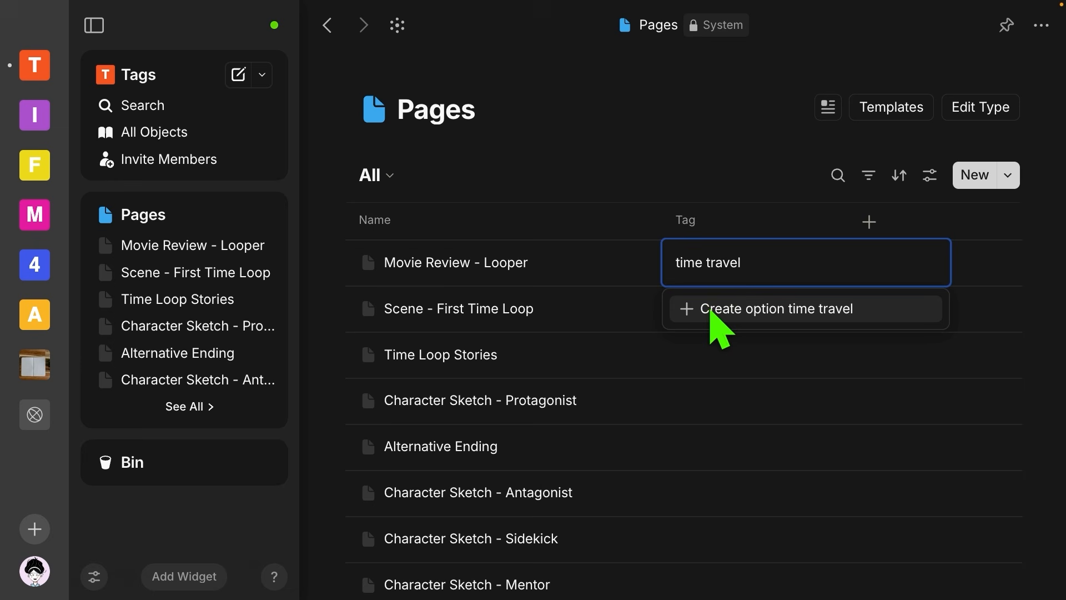
{"action": "left_click", "coordinate": [721, 328]}
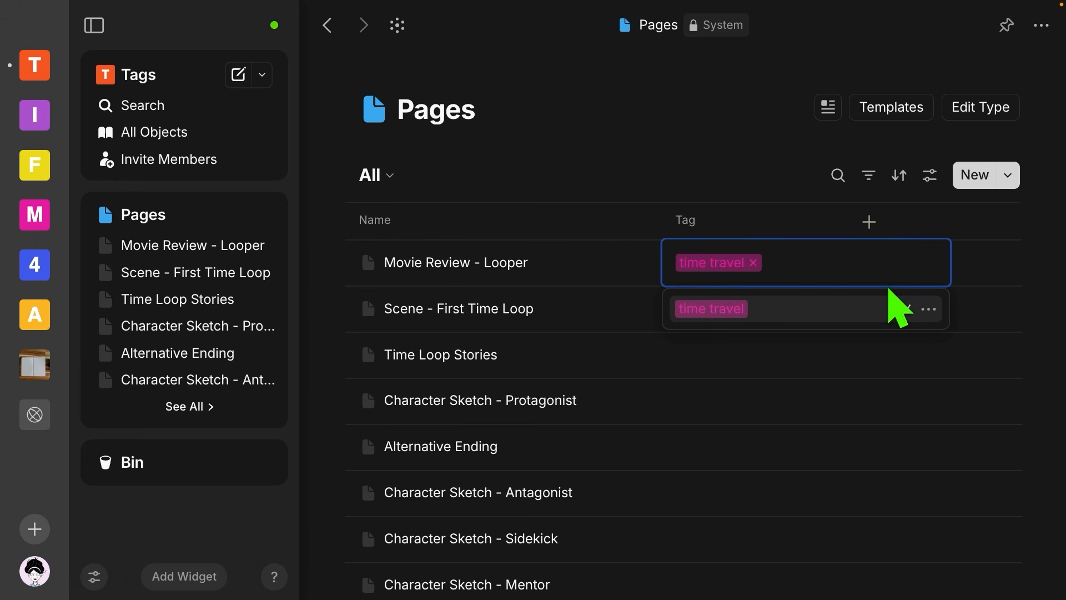
{"action": "left_click", "coordinate": [928, 310]}
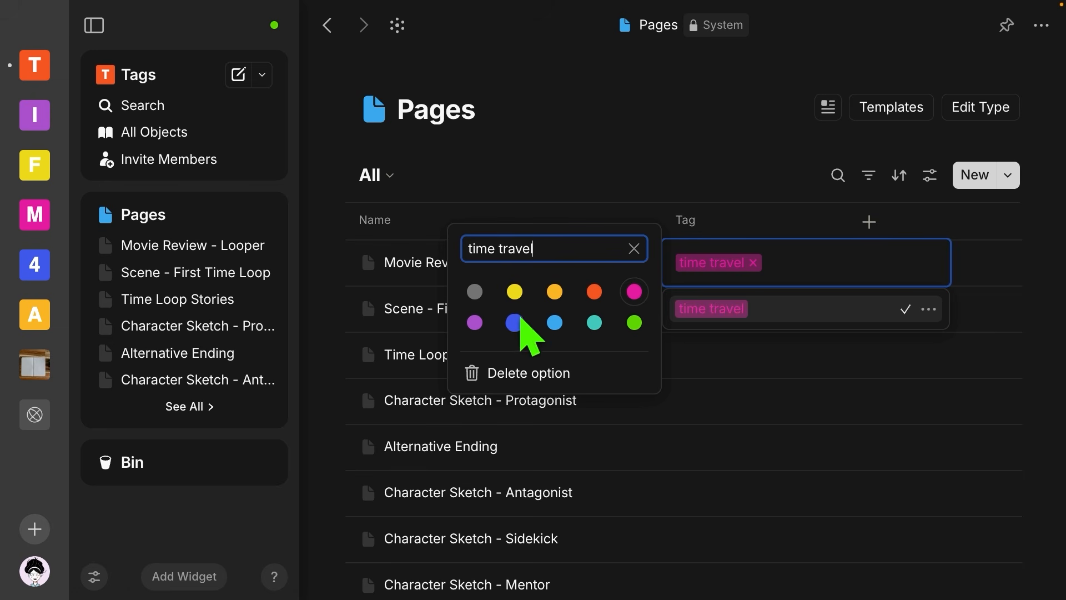
{"action": "left_click", "coordinate": [594, 322]}
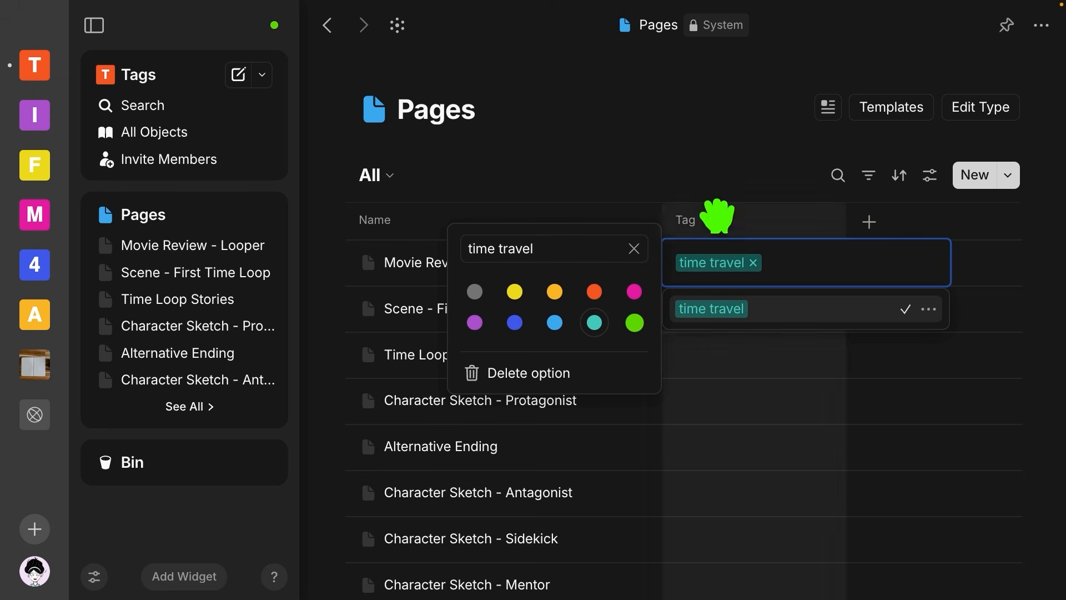
Create a "movie" tag for "Movie Review - Looper" in the Tag column, in addition to its existing tag.
{"action": "left_click", "coordinate": [719, 199]}
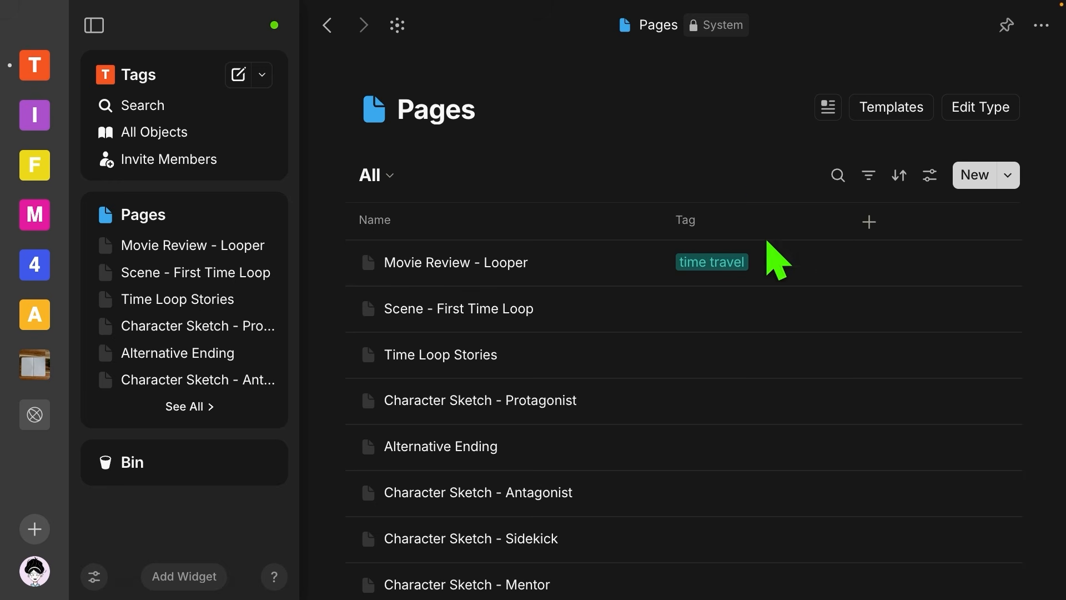
{"action": "left_click", "coordinate": [775, 276]}
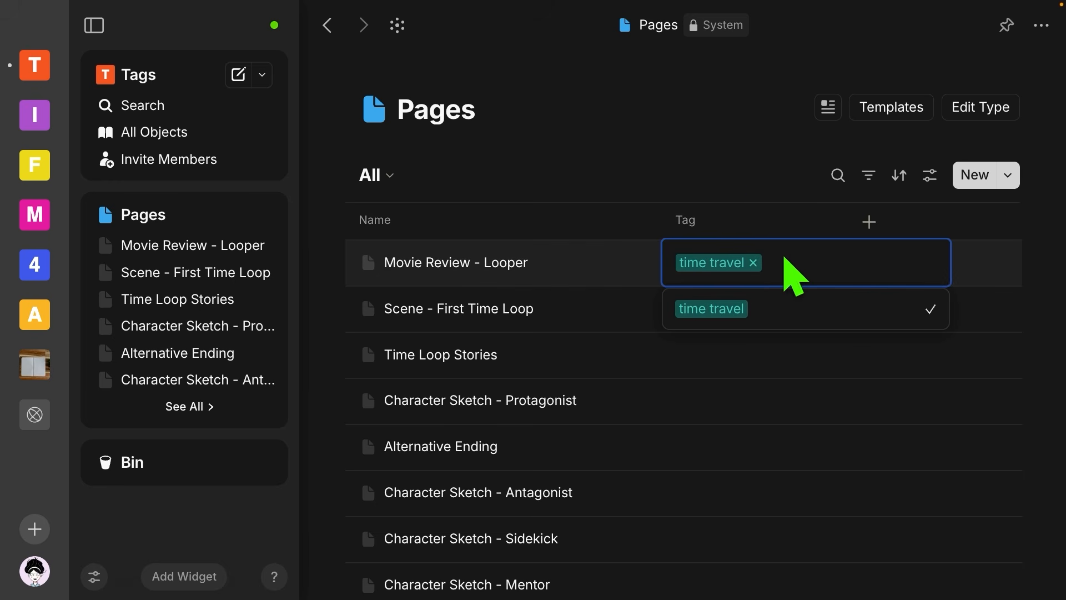
{"action": "type", "text": "movie"}
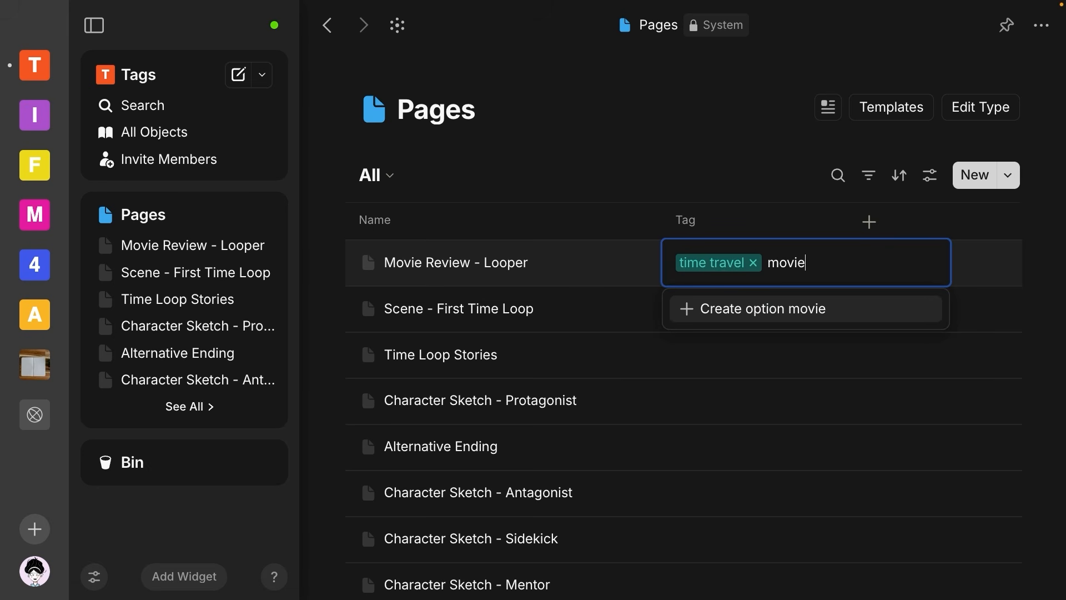
{"action": "key", "text": "Return"}
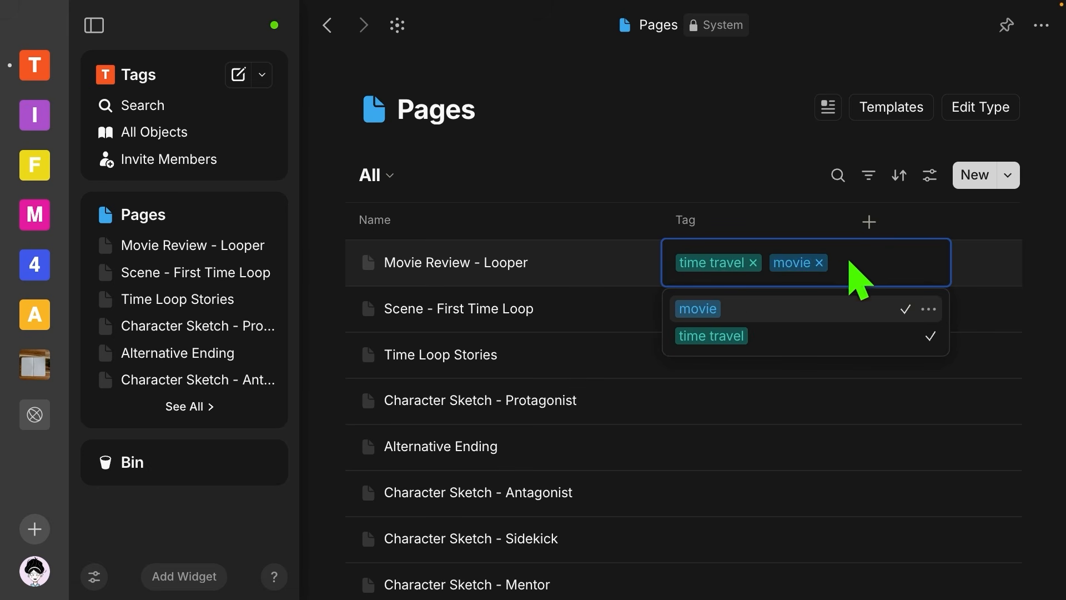
{"action": "left_click", "coordinate": [748, 193]}
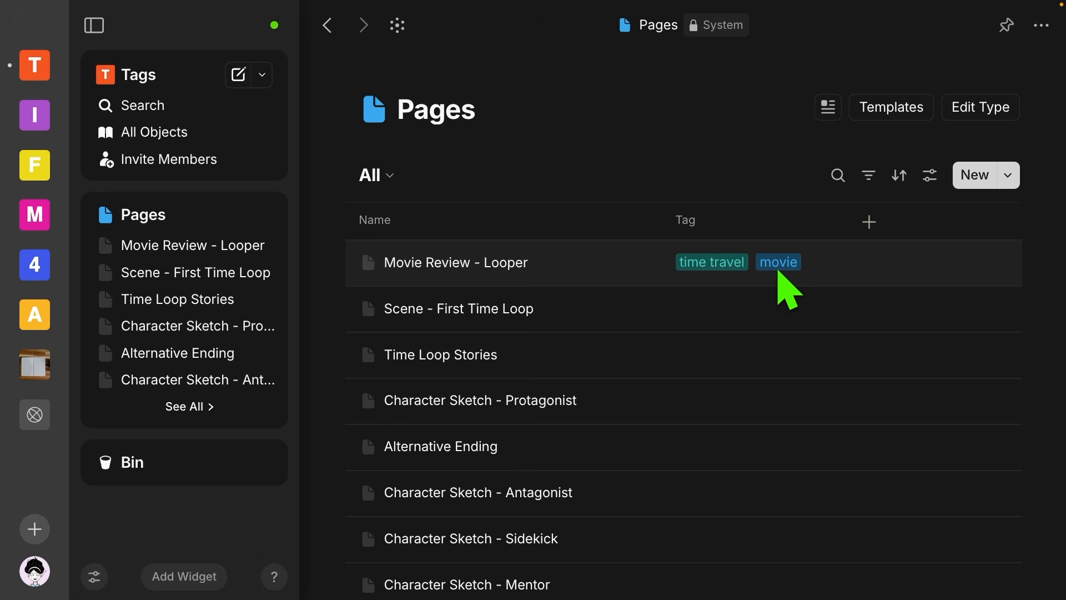
Assign the existing "time travel" tag to the "Time Loop Stories" page in the Tag column.
{"action": "scroll", "coordinate": [722, 388], "scroll_direction": "down", "scroll_amount": 1}
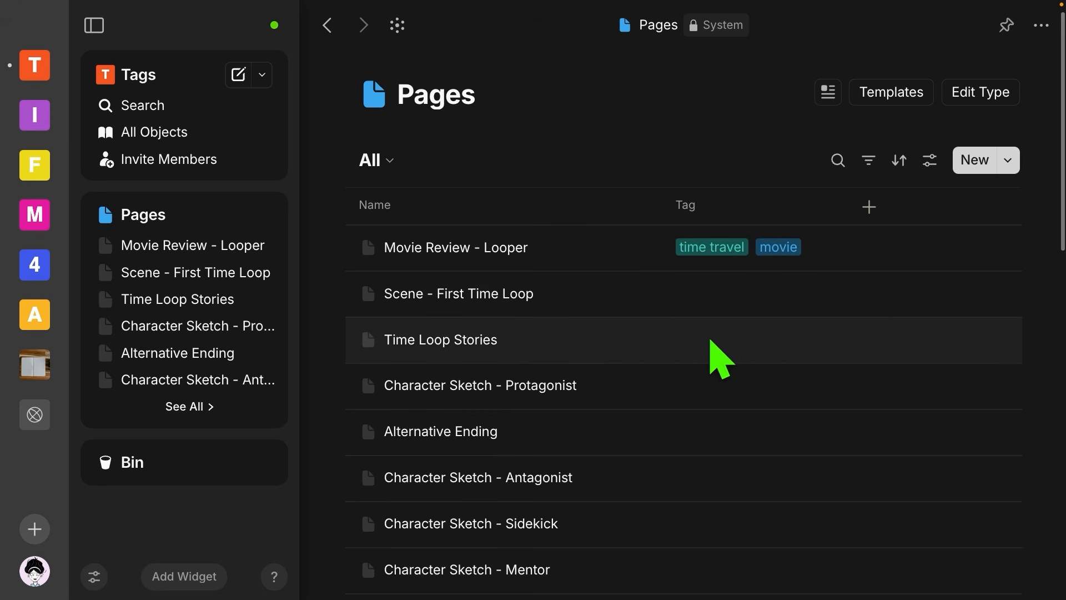
{"action": "left_click", "coordinate": [720, 360]}
{"action": "left_click", "coordinate": [722, 417]}
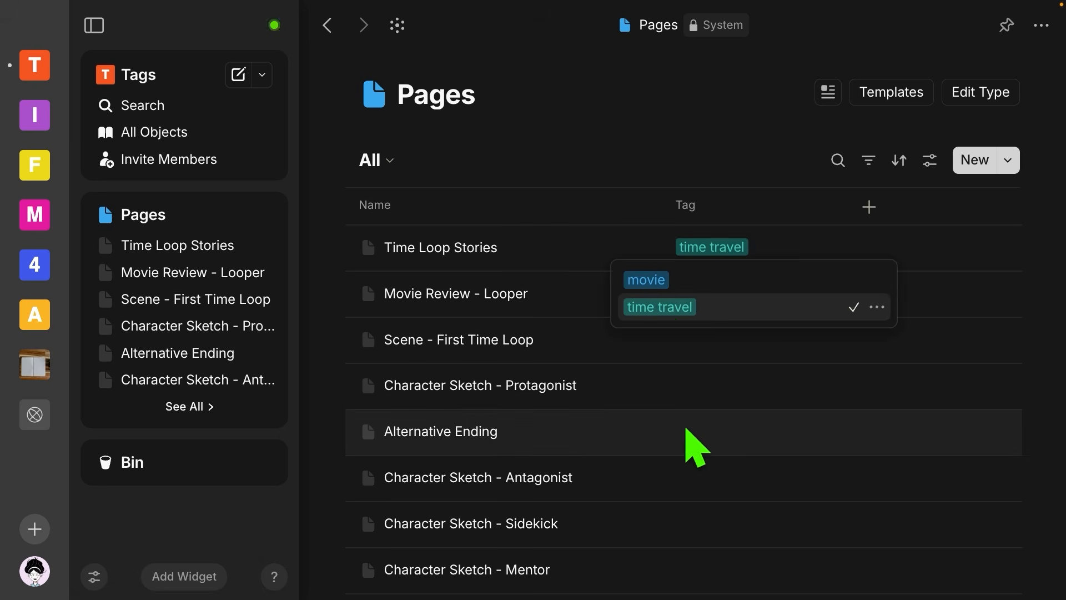
{"action": "scroll", "coordinate": [714, 448], "scroll_direction": "up", "scroll_amount": 1}
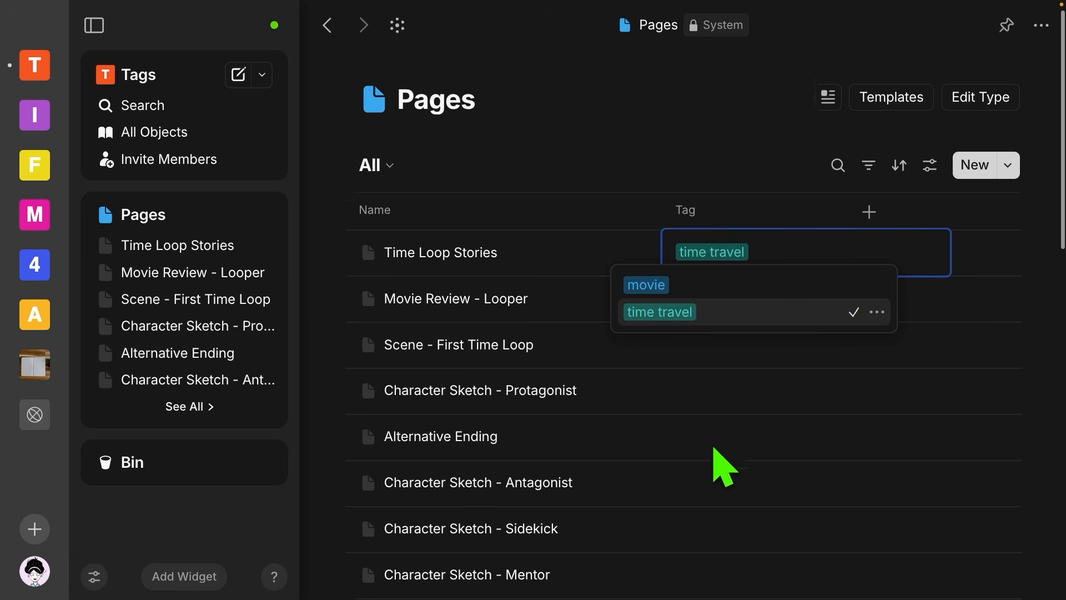
{"action": "left_click", "coordinate": [698, 150]}
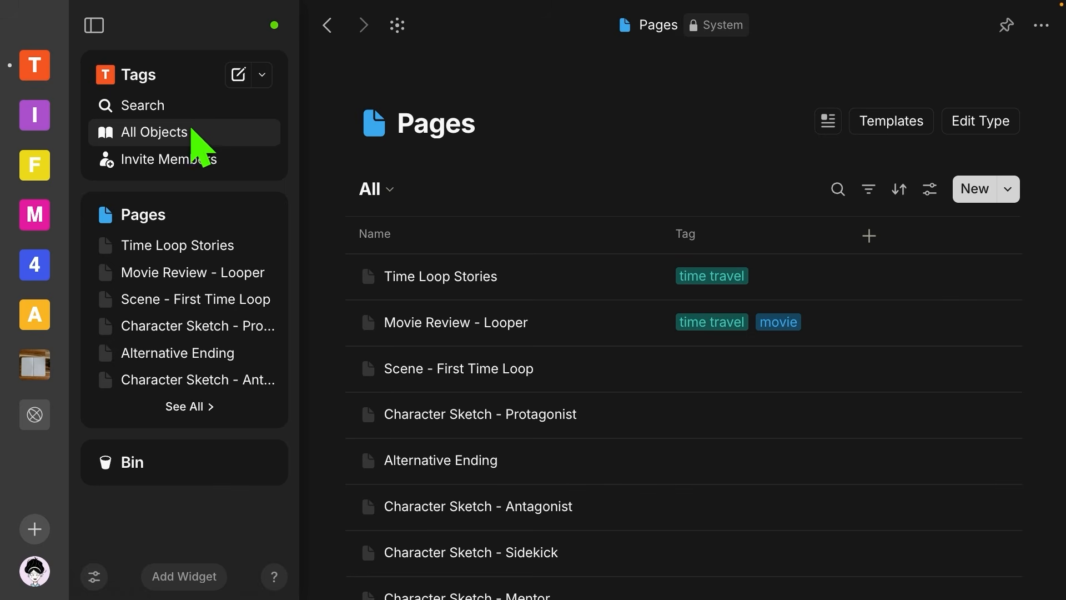
Search the space for "time travel" and examine which pages match by tag, title or description.
{"action": "left_click", "coordinate": [189, 107]}
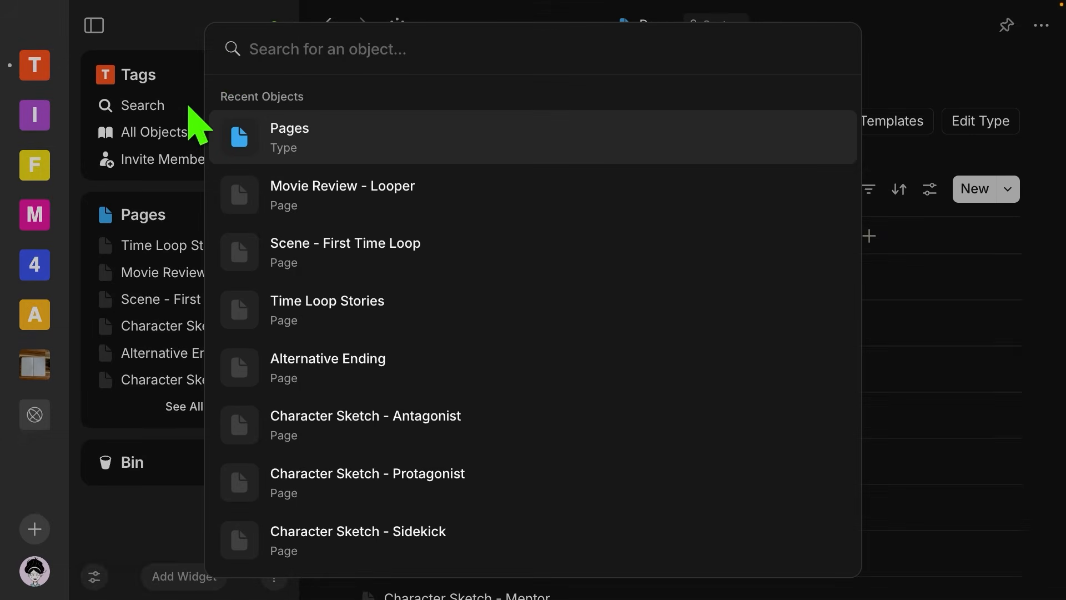
{"action": "type", "text": "time"}
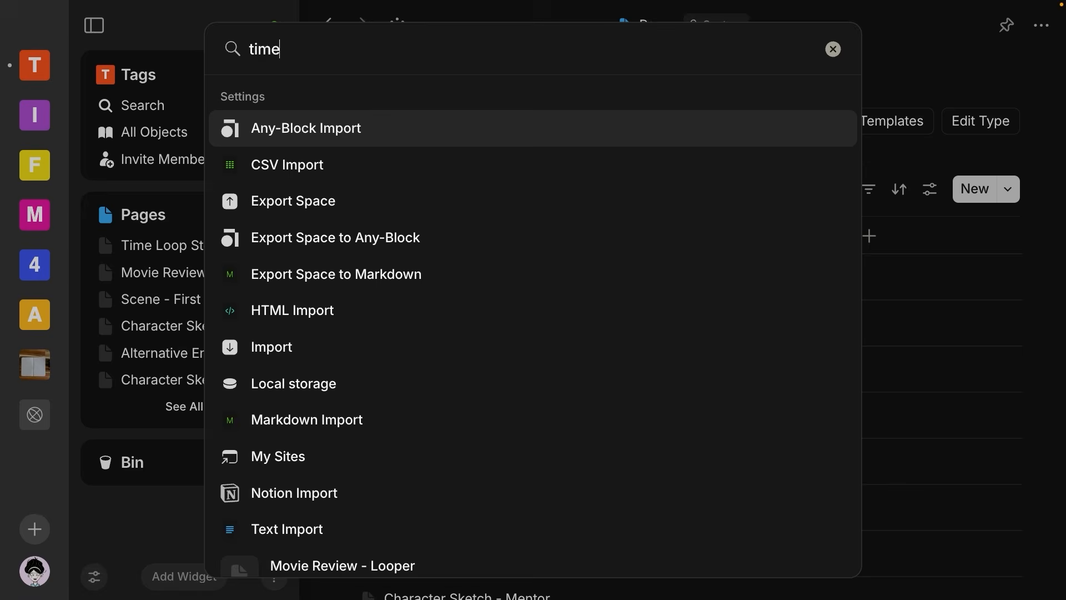
{"action": "type", "text": " trac"}
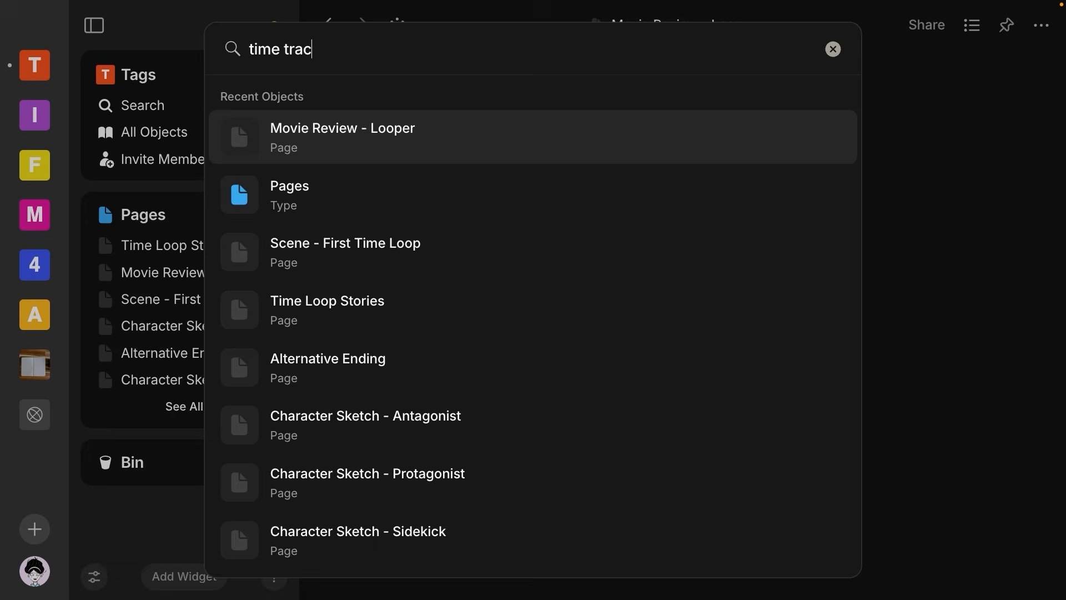
{"action": "key", "text": "BackSpace"}
{"action": "type", "text": "vel"}
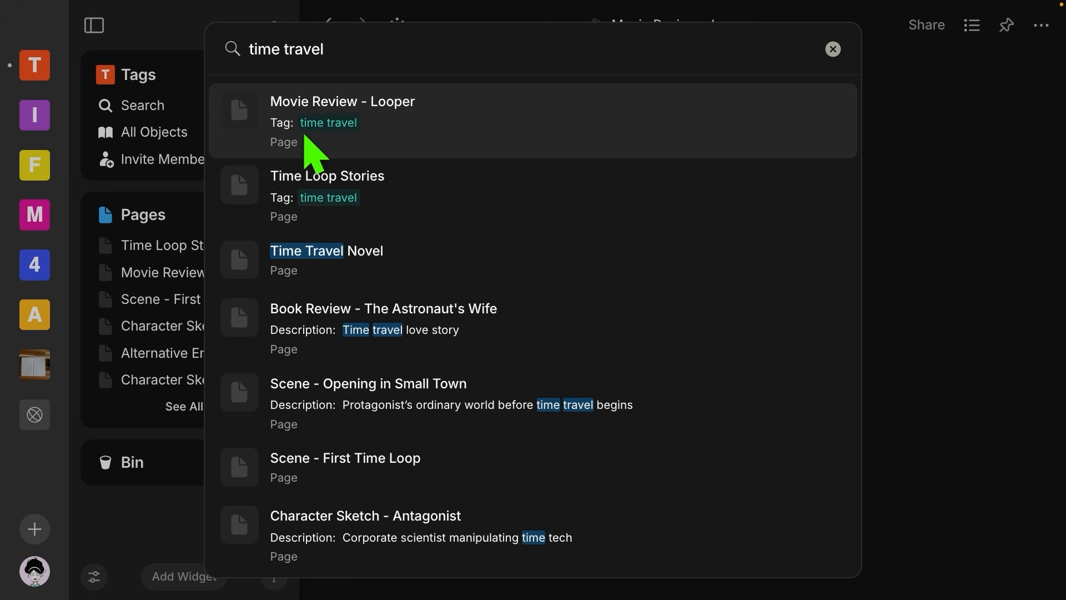
Search the space for just "travel", check the tag matches, and clear the search.
{"action": "left_click", "coordinate": [833, 49]}
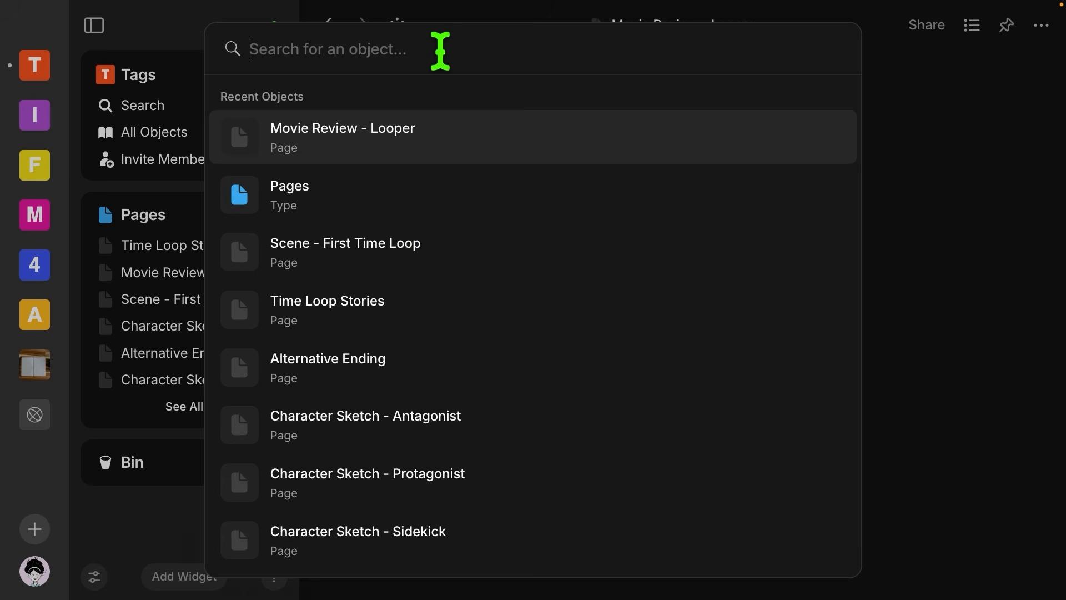
{"action": "type", "text": "traa"}
{"action": "key", "text": "BackSpace"}
{"action": "type", "text": "v"}
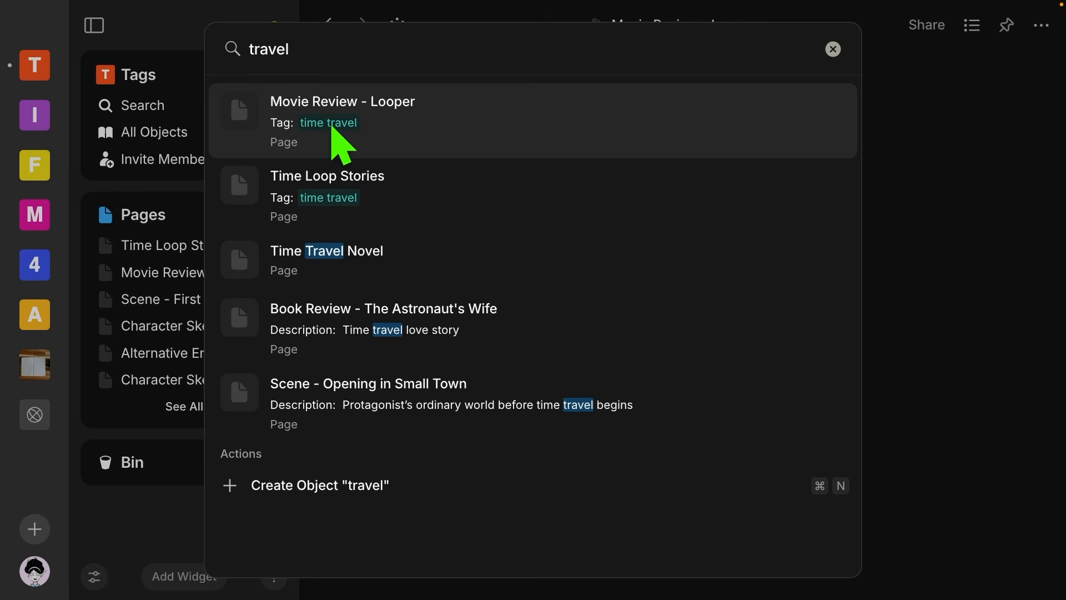
{"action": "left_click", "coordinate": [833, 49]}
Rename the "time travel" tag option to "timeTravel" from the Tag property of the "Movie Review - Looper" page.
{"action": "left_click", "coordinate": [684, 309]}
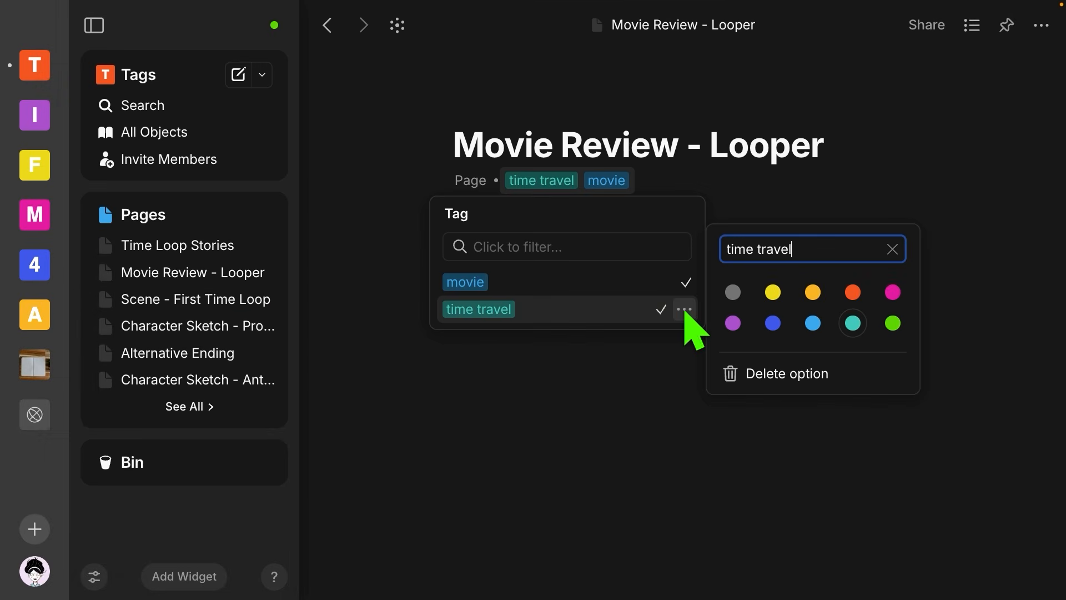
{"action": "left_click", "coordinate": [765, 248]}
{"action": "key", "text": "BackSpace"}
{"action": "key", "text": "BackSpace"}
{"action": "key", "text": "BackSpace"}
{"action": "type", "text": "T"}
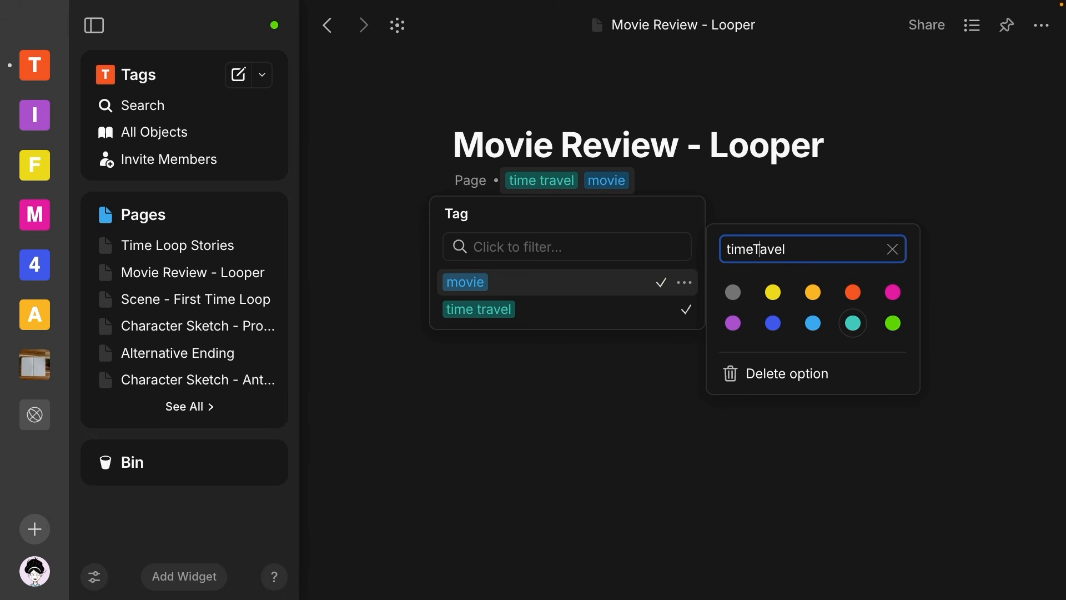
{"action": "type", "text": "r"}
{"action": "left_click", "coordinate": [859, 252]}
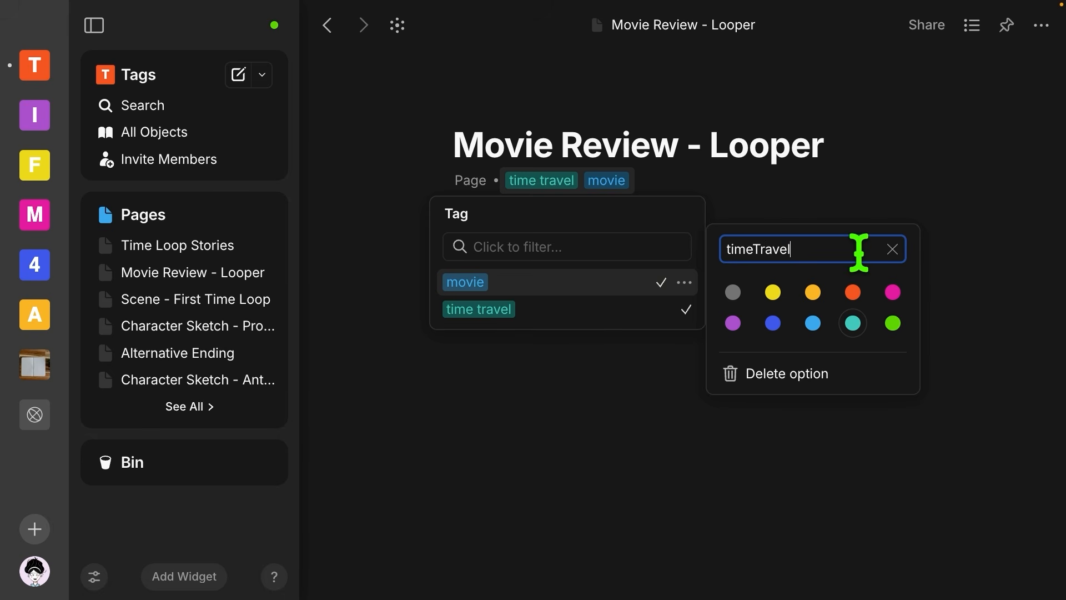
{"action": "key", "text": "Return"}
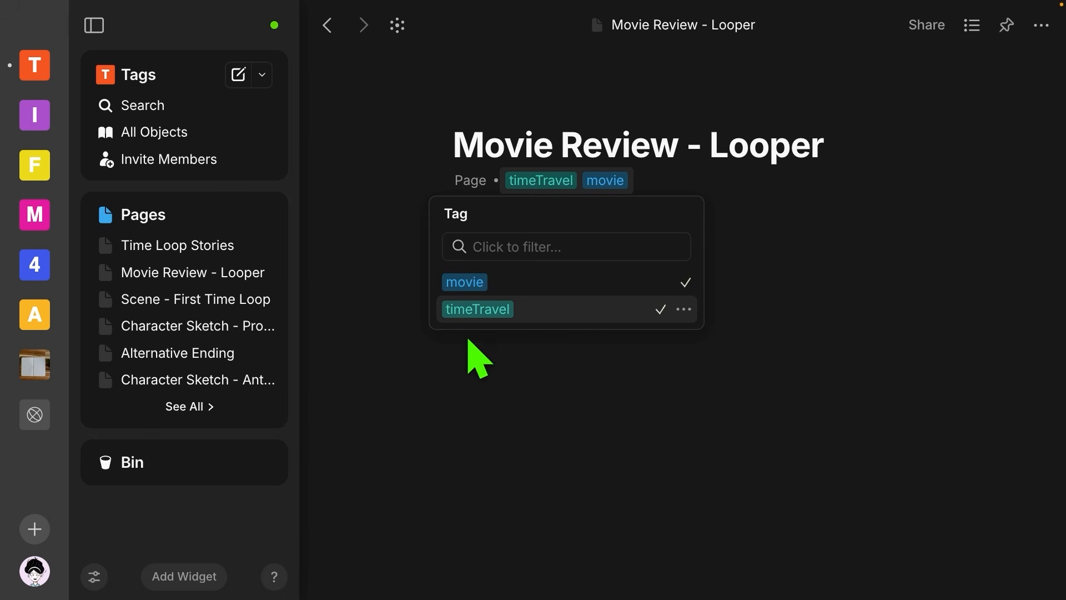
{"action": "left_click", "coordinate": [497, 361]}
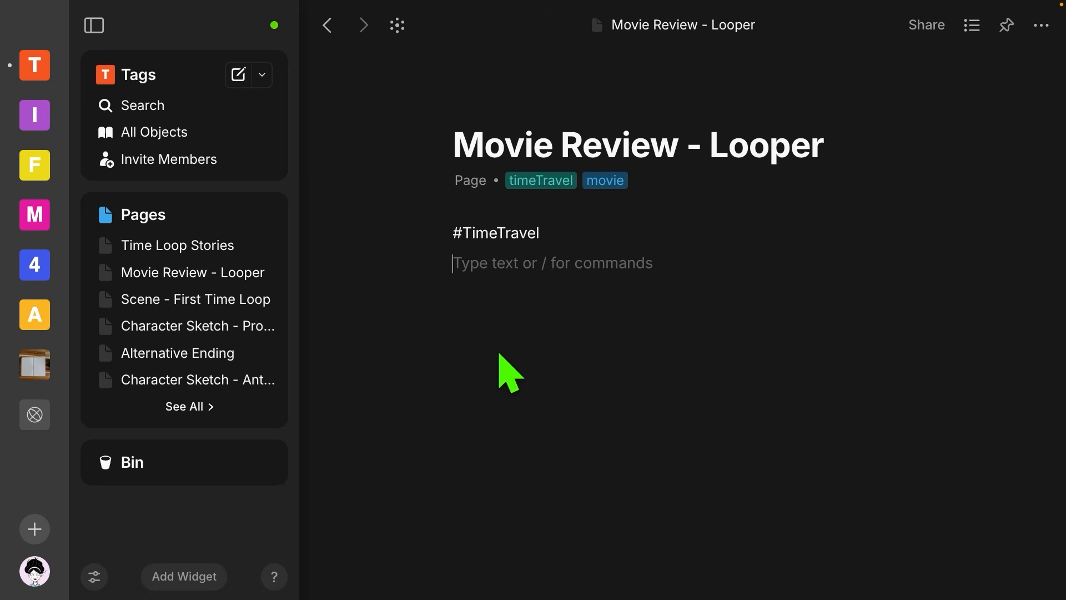
Search the space for "travel" and for "time travel", looking through the results for pages with the renamed tag.
{"action": "left_click", "coordinate": [142, 106]}
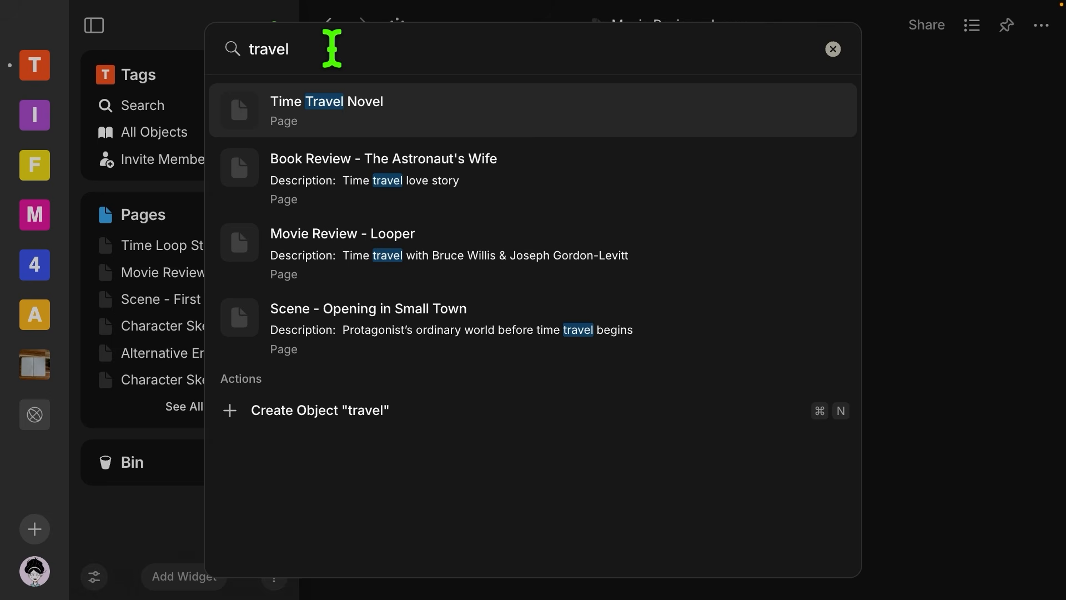
{"action": "left_click_drag", "start_coordinate": [322, 49], "coordinate": [245, 47]}
{"action": "type", "text": "time"}
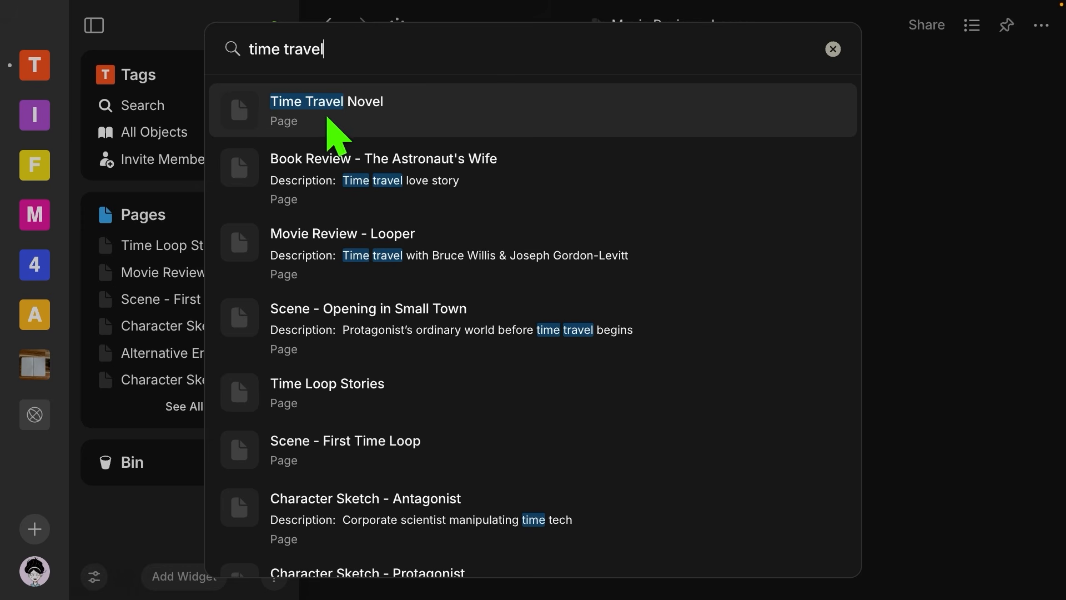
{"action": "scroll", "coordinate": [297, 125], "scroll_direction": "down", "scroll_amount": 4}
{"action": "scroll", "coordinate": [335, 126], "scroll_direction": "up", "scroll_amount": 4}
Search the space for "timetravel" as one word, review the matching tags and hashtags, and close the search.
{"action": "left_click", "coordinate": [284, 49]}
{"action": "key", "text": "BackSpace"}
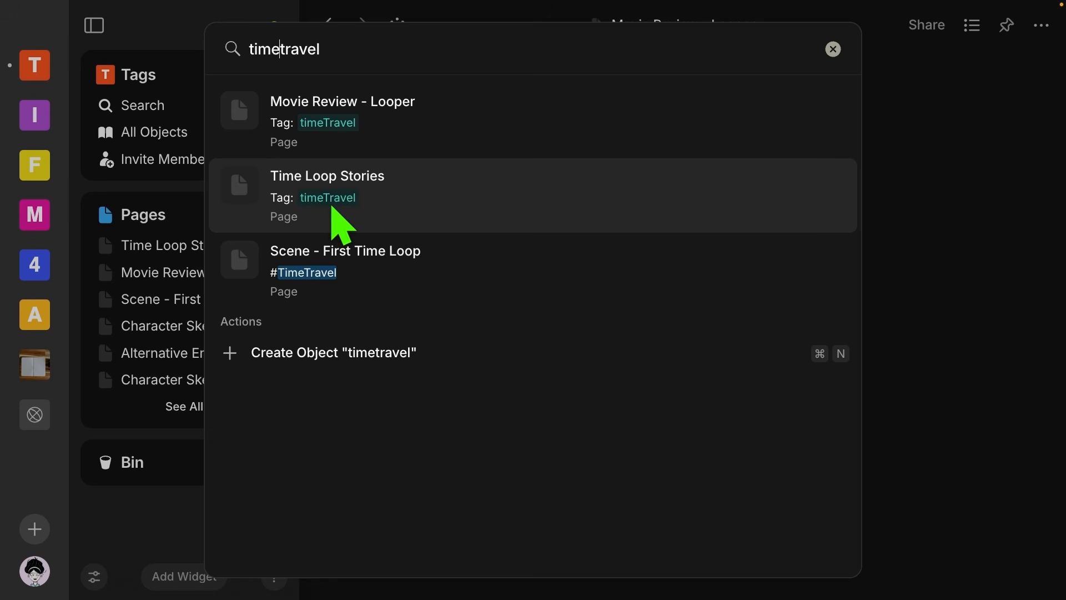
{"action": "left_click", "coordinate": [173, 209]}
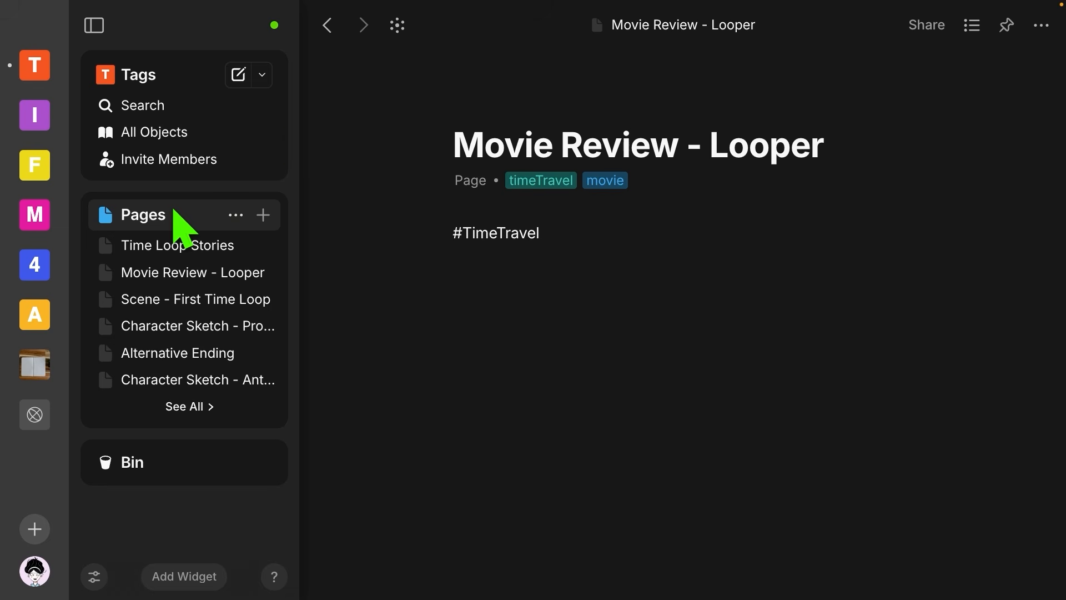
Create a new Query object titled "Time Travel".
{"action": "left_click", "coordinate": [262, 74]}
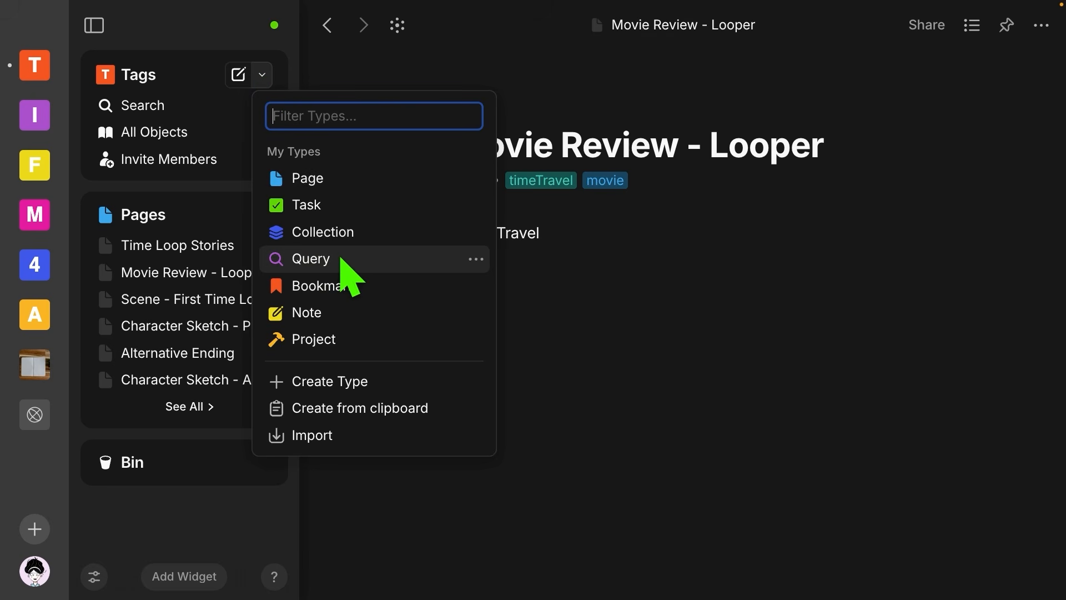
{"action": "left_click", "coordinate": [342, 259]}
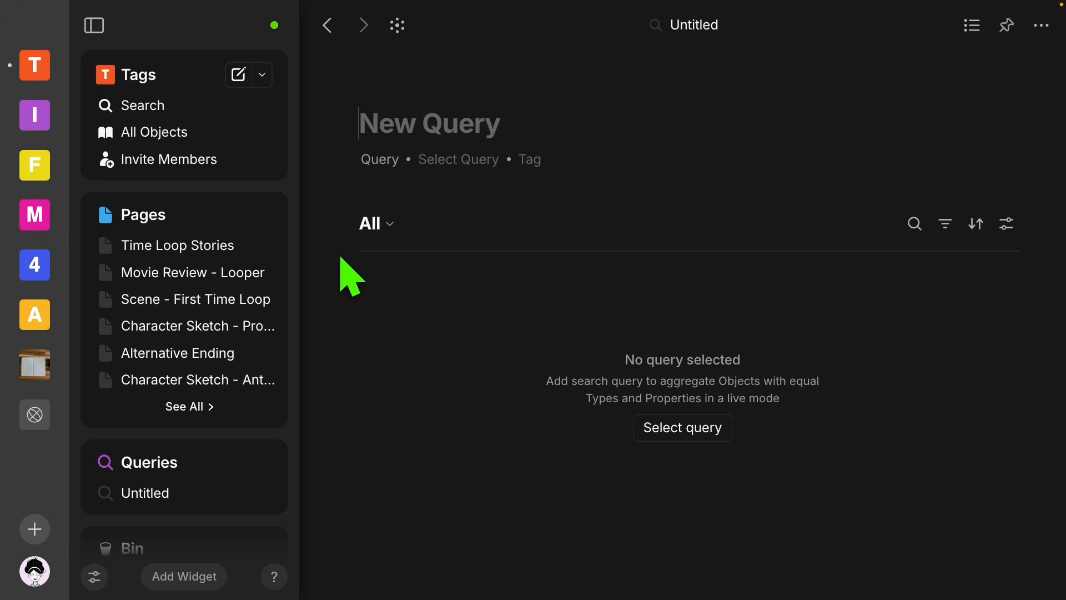
{"action": "type", "text": "Time Travel"}
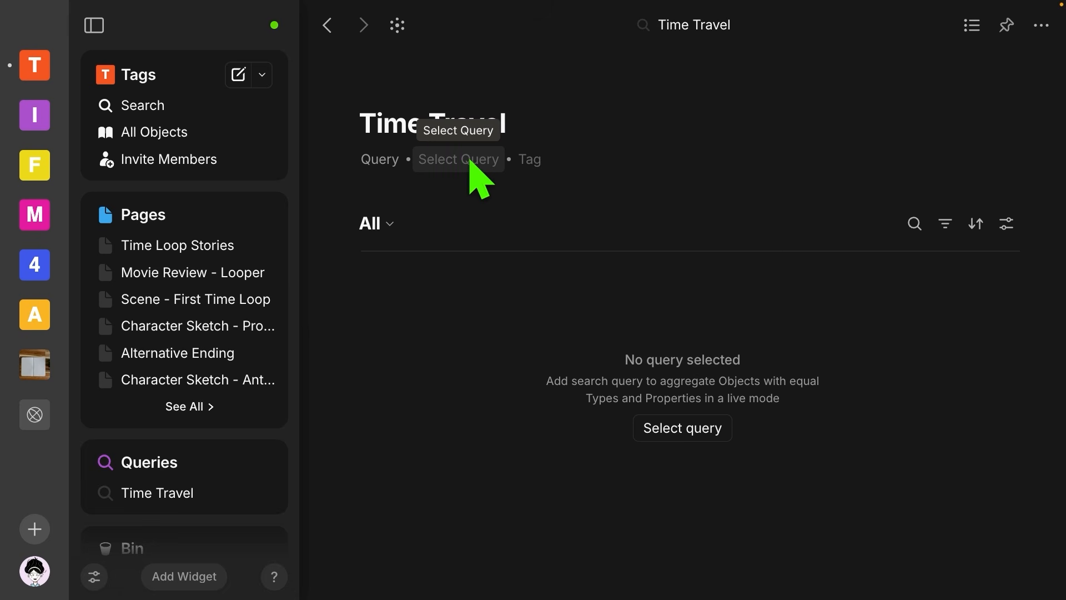
Set the "Time Travel" query to collect objects by the Tag property.
{"action": "left_click", "coordinate": [470, 160]}
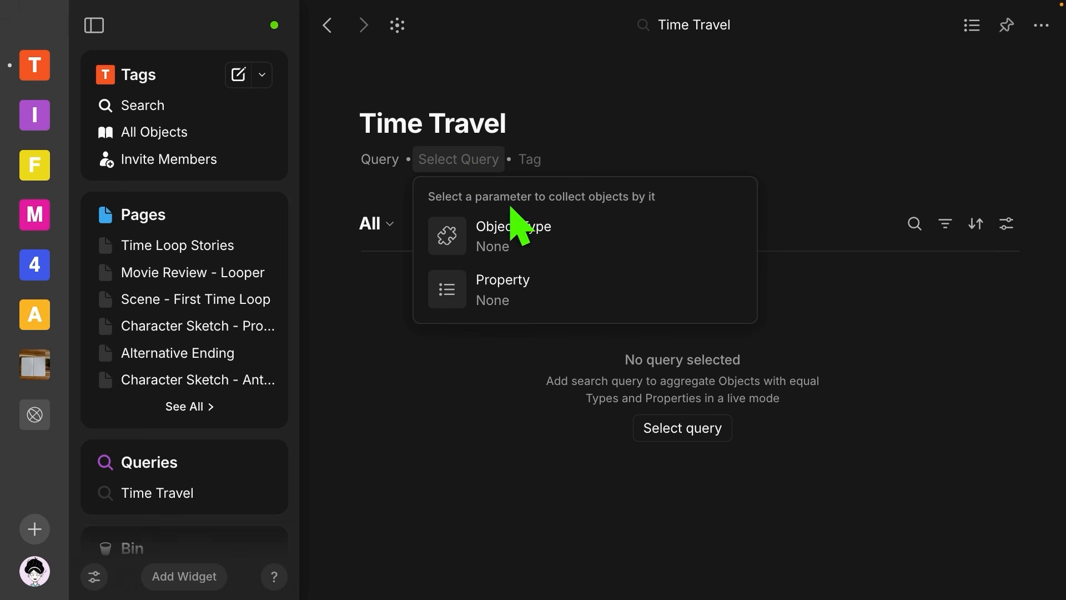
{"action": "left_click", "coordinate": [523, 287]}
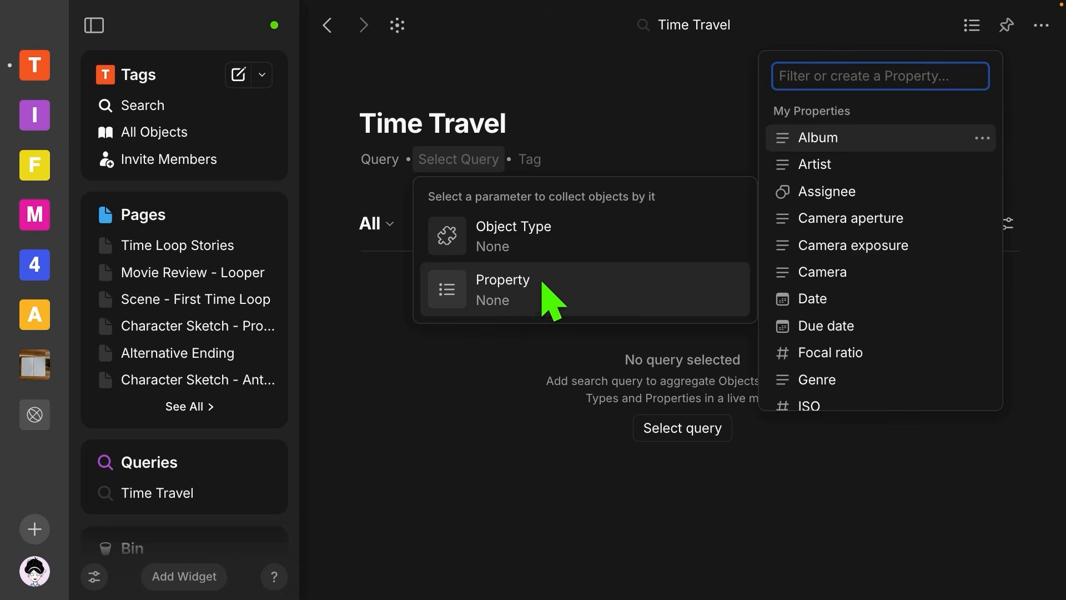
{"action": "type", "text": "tag"}
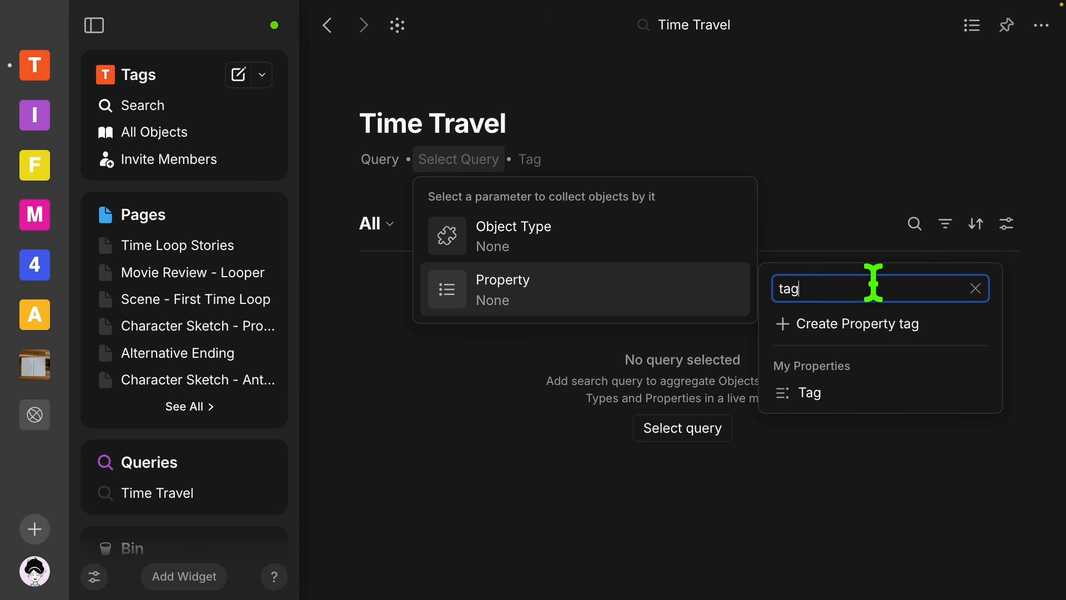
{"action": "left_click", "coordinate": [814, 393]}
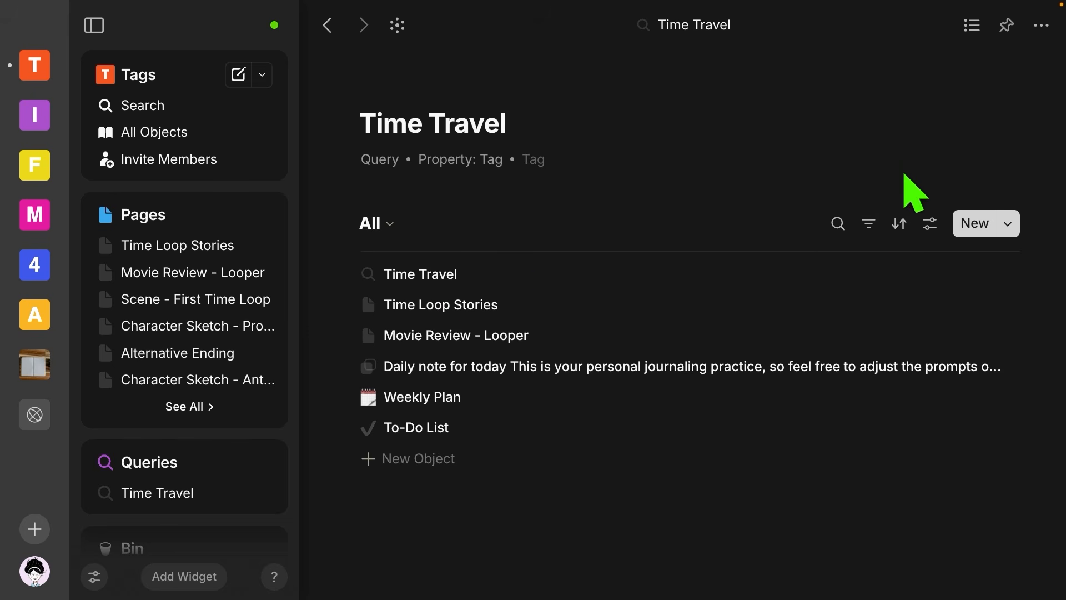
Change the layout of the query's All view to Grid and return to the main view settings.
{"action": "left_click", "coordinate": [930, 224]}
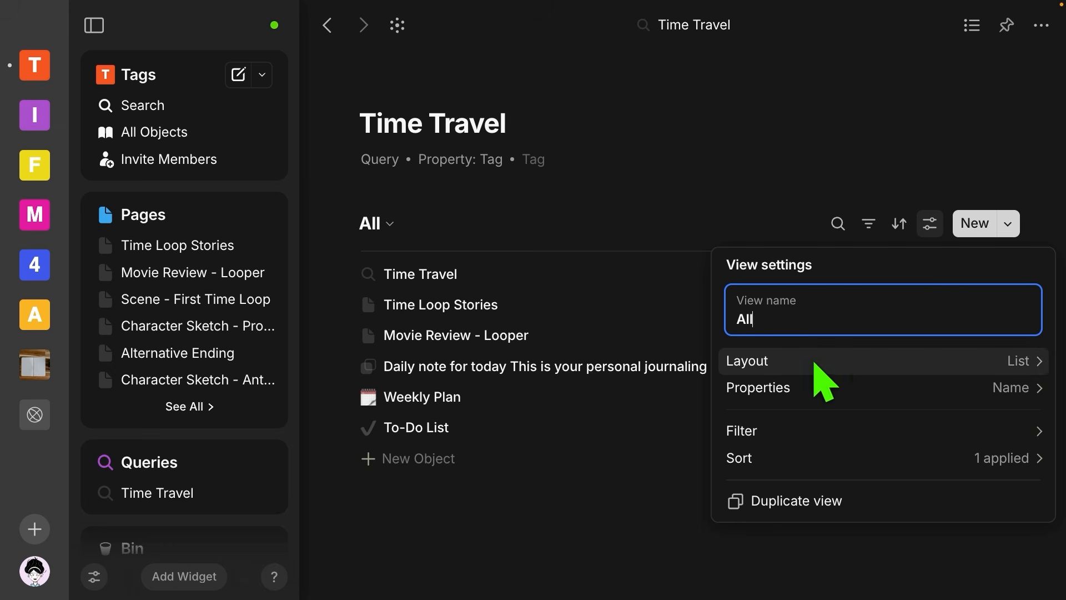
{"action": "left_click", "coordinate": [853, 372]}
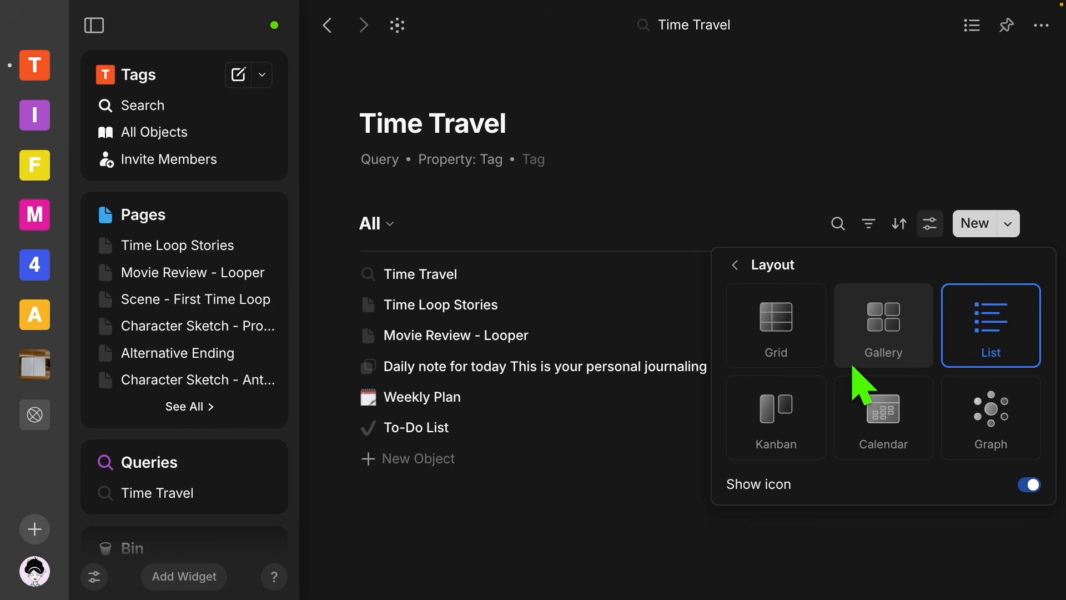
{"action": "left_click", "coordinate": [772, 328]}
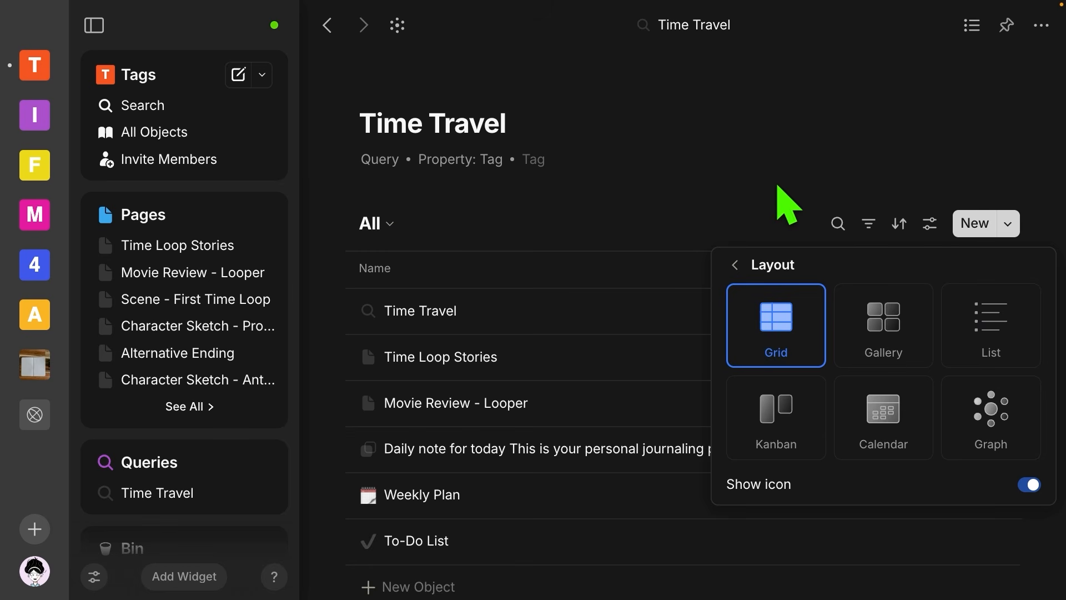
{"action": "left_click", "coordinate": [734, 266]}
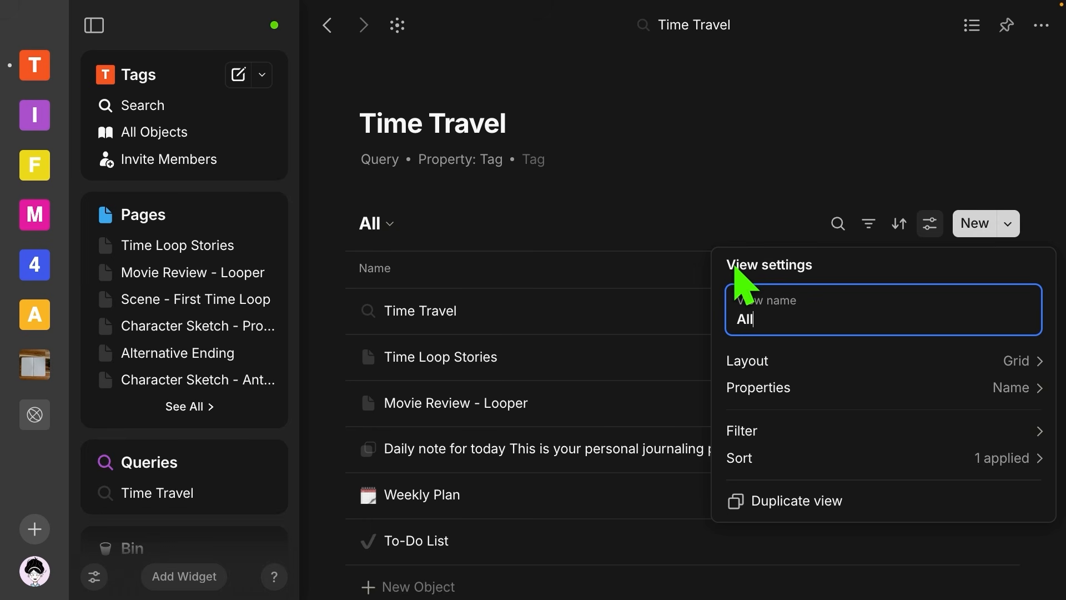
Show the Tag property as a column in the query's grid and narrow the Name column to about half its width.
{"action": "left_click", "coordinate": [798, 384]}
{"action": "left_click", "coordinate": [798, 387]}
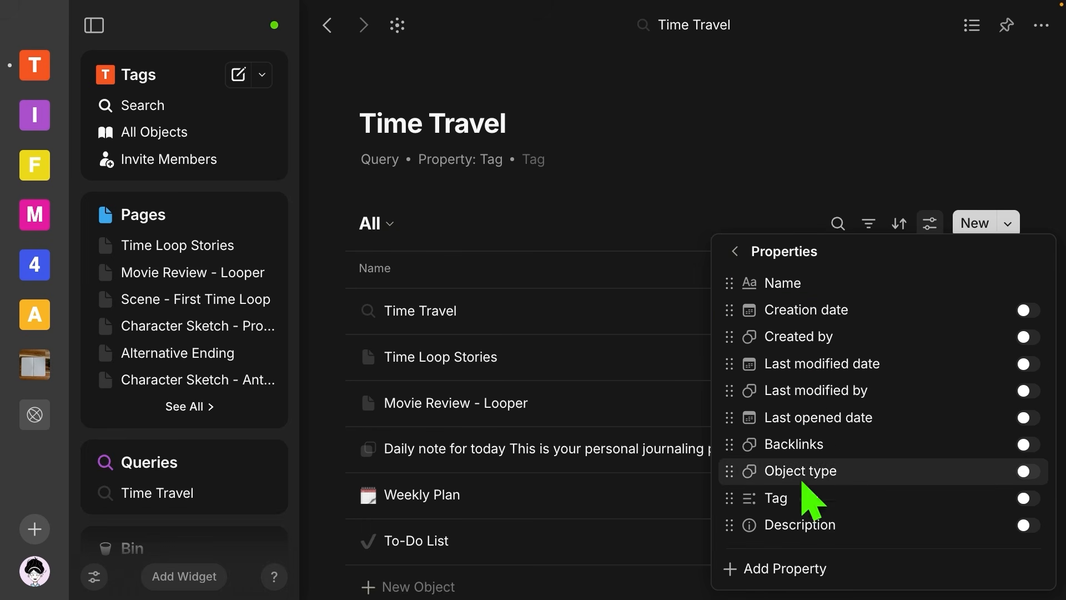
{"action": "left_click", "coordinate": [1031, 498]}
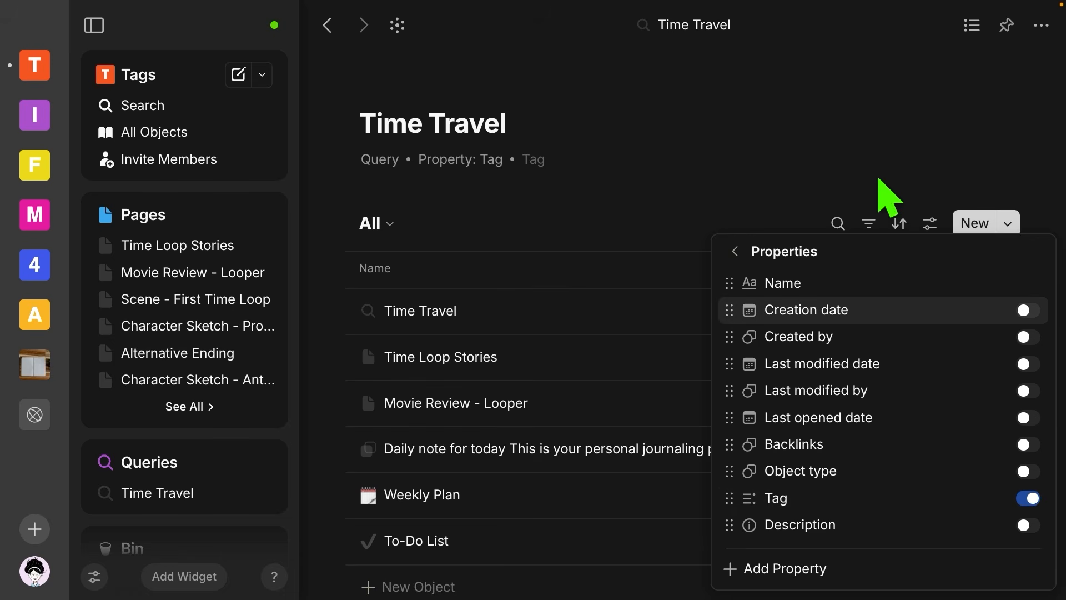
{"action": "left_click", "coordinate": [862, 135]}
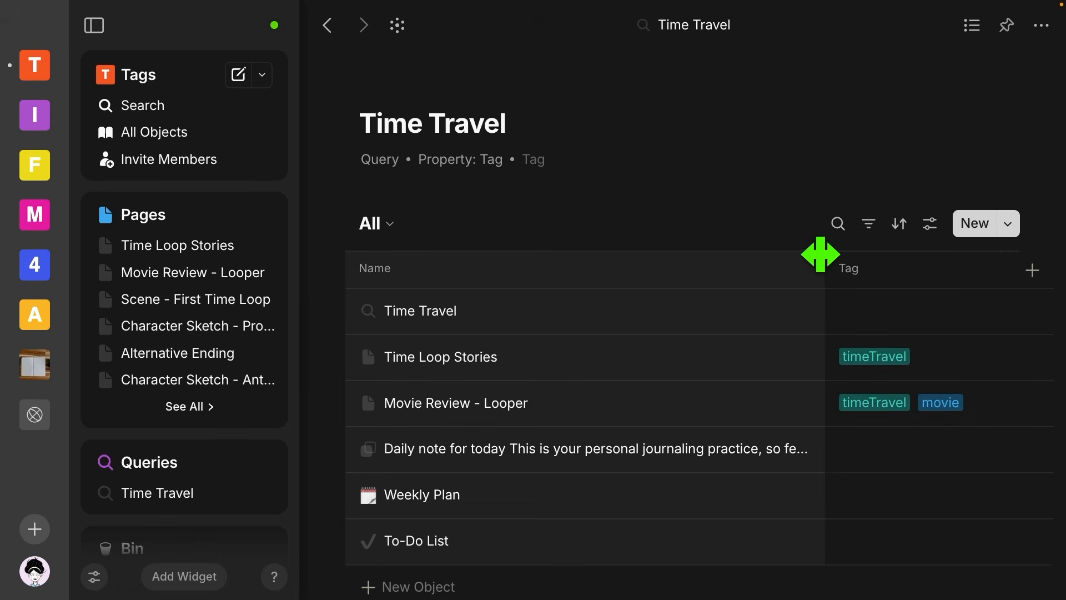
{"action": "left_click_drag", "start_coordinate": [820, 254], "coordinate": [583, 254]}
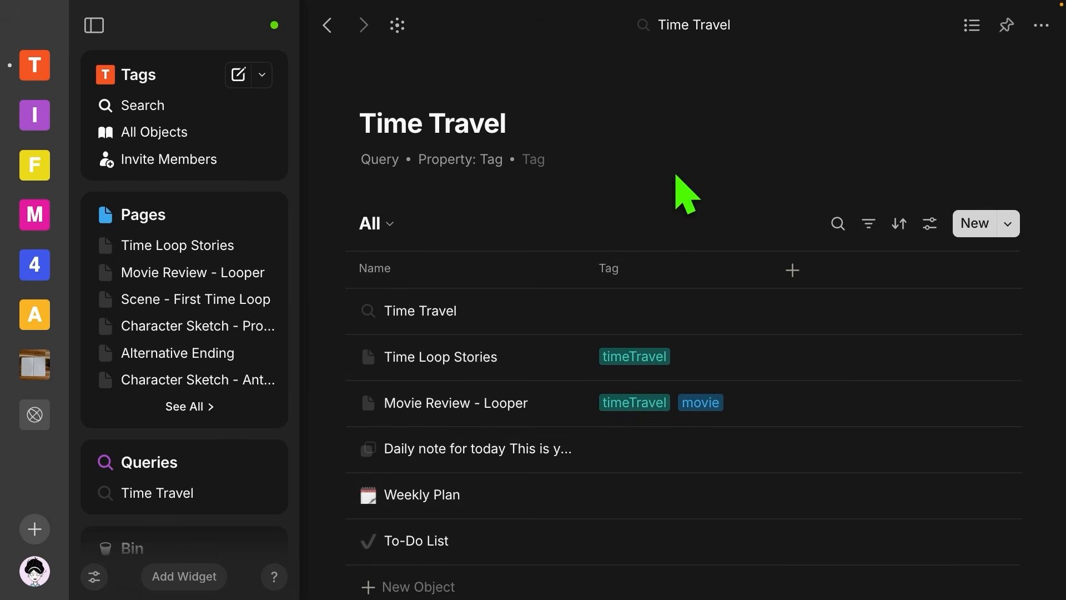
Add a filter on the Tag property to the Time Travel query's All view.
{"action": "scroll", "coordinate": [629, 523], "scroll_direction": "down", "scroll_amount": 1}
{"action": "scroll", "coordinate": [629, 521], "scroll_direction": "up", "scroll_amount": 1}
{"action": "left_click", "coordinate": [869, 225]}
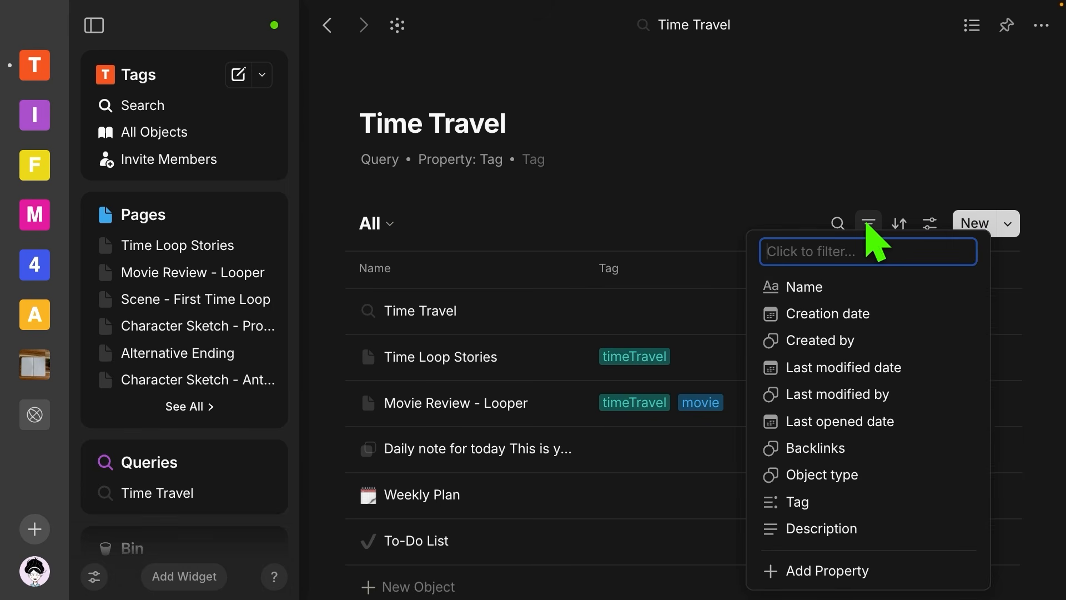
{"action": "scroll", "coordinate": [852, 319], "scroll_direction": "down", "scroll_amount": 1}
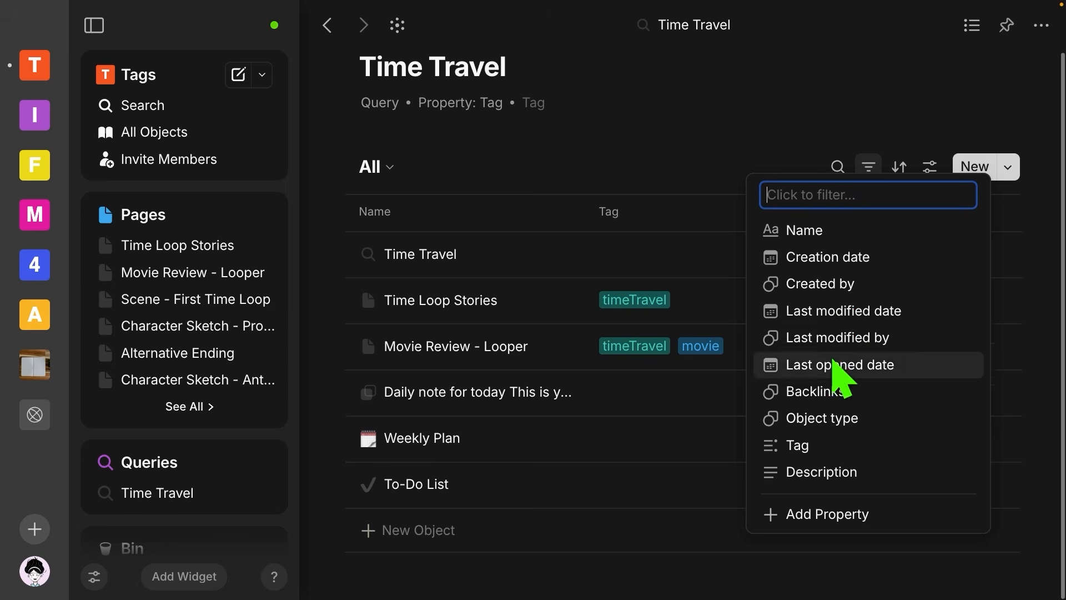
{"action": "left_click", "coordinate": [801, 447]}
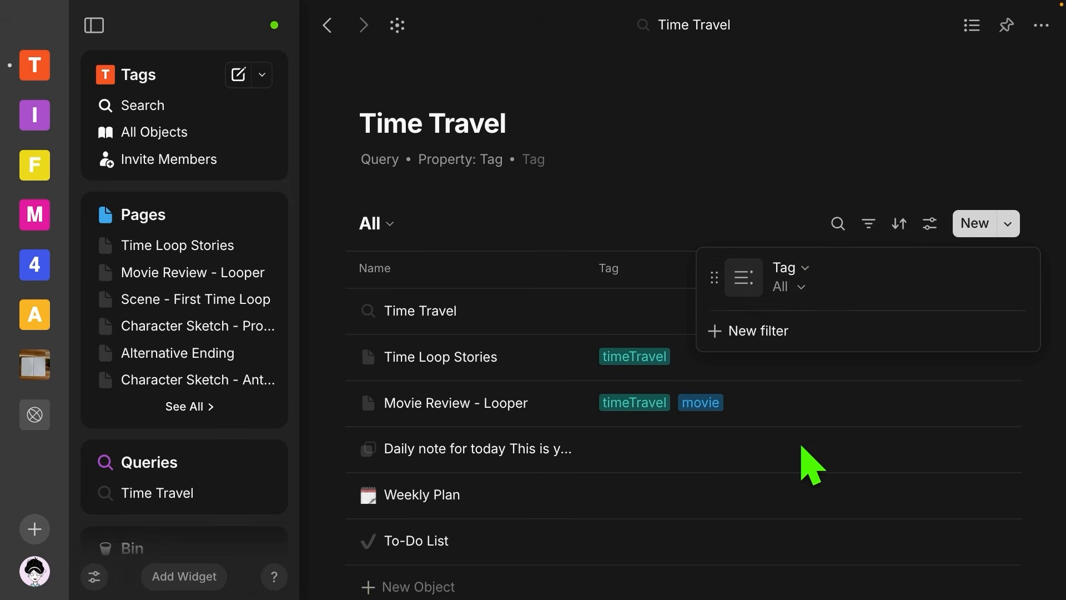
Set the Tag filter's condition to "Has any of" with the timeTravel tag and close the filter settings.
{"action": "left_click", "coordinate": [801, 287]}
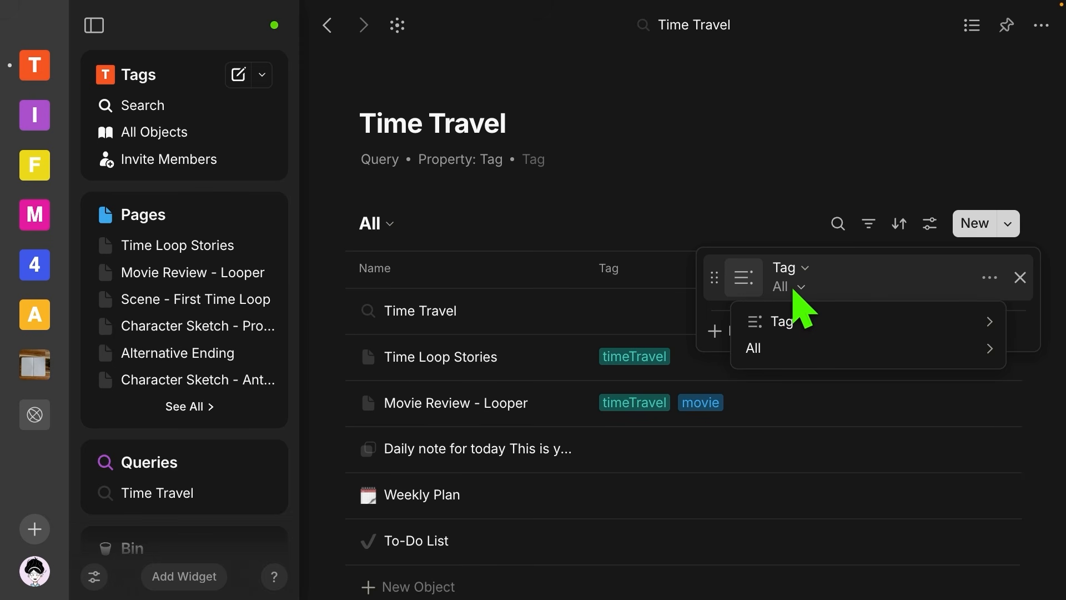
{"action": "mouse_move", "coordinate": [802, 322]}
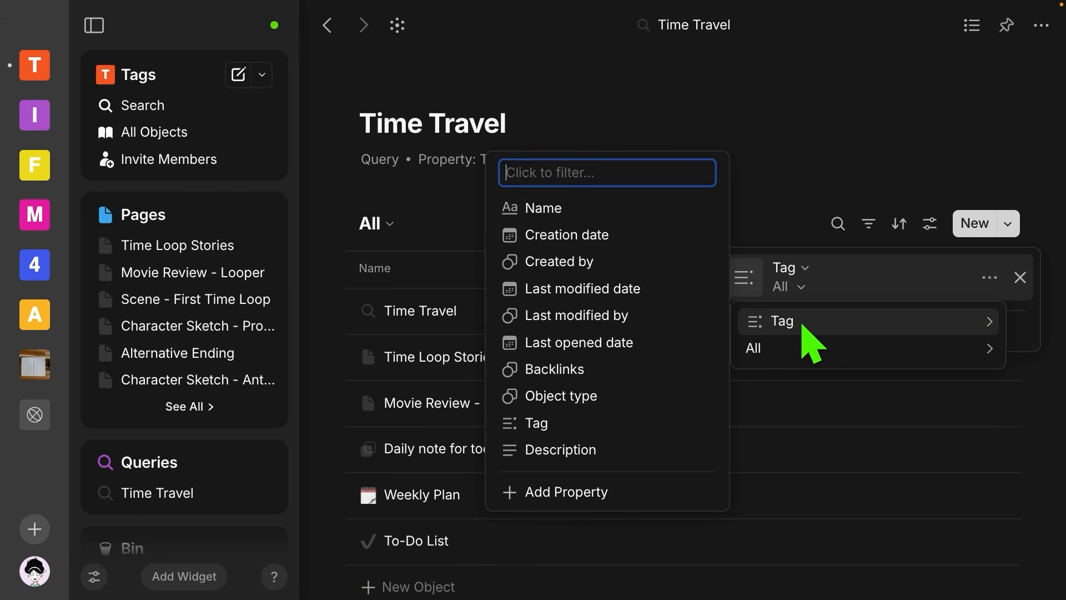
{"action": "mouse_move", "coordinate": [805, 348]}
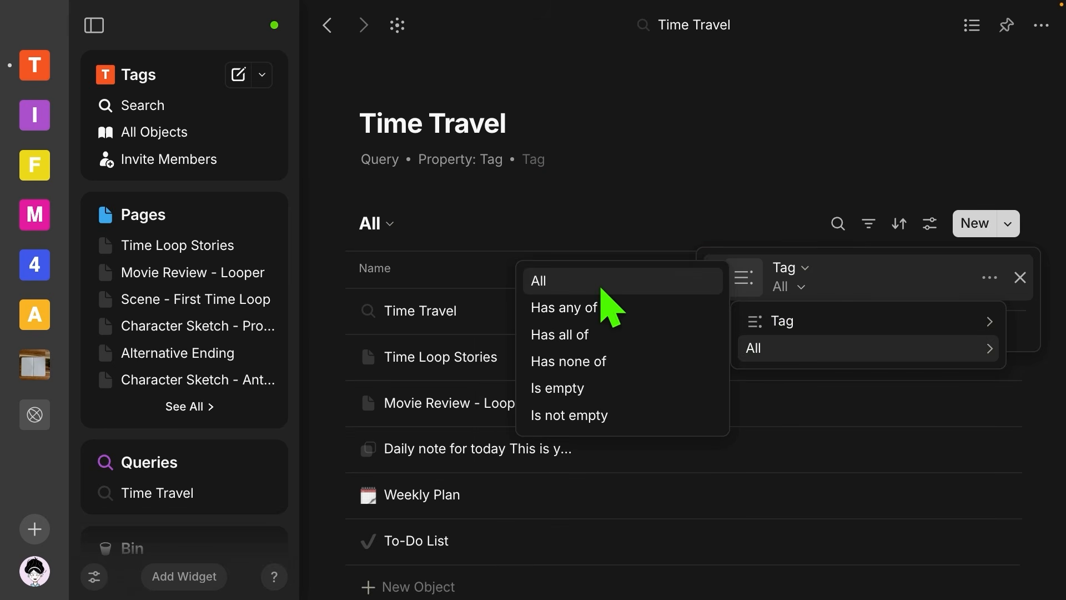
{"action": "left_click", "coordinate": [606, 307]}
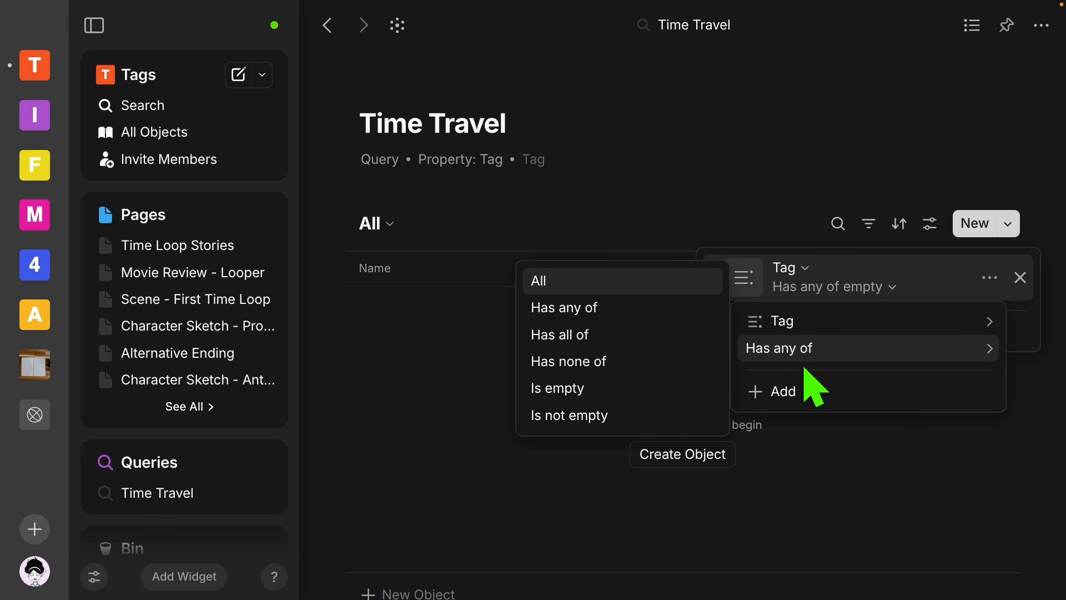
{"action": "left_click", "coordinate": [794, 391]}
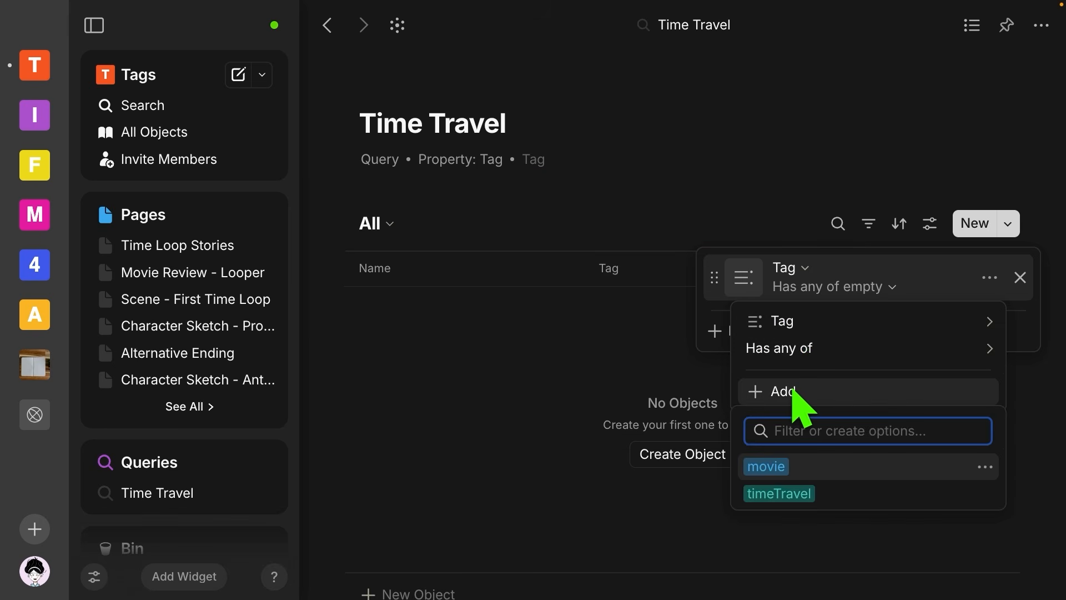
{"action": "left_click", "coordinate": [780, 494]}
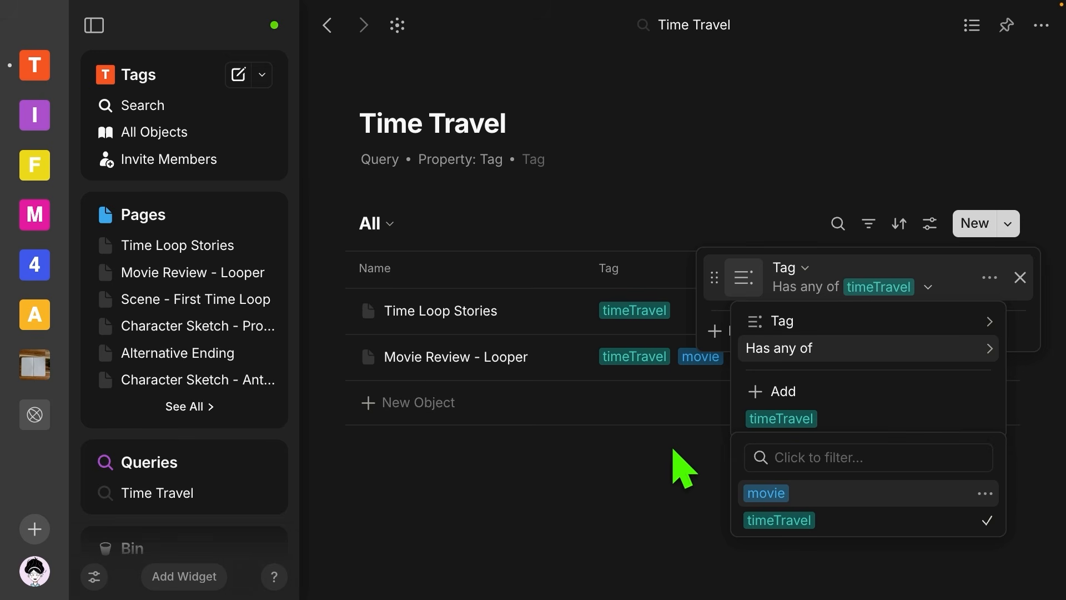
{"action": "key", "text": "Escape"}
{"action": "key", "text": "Escape"}
{"action": "key", "text": "Escape"}
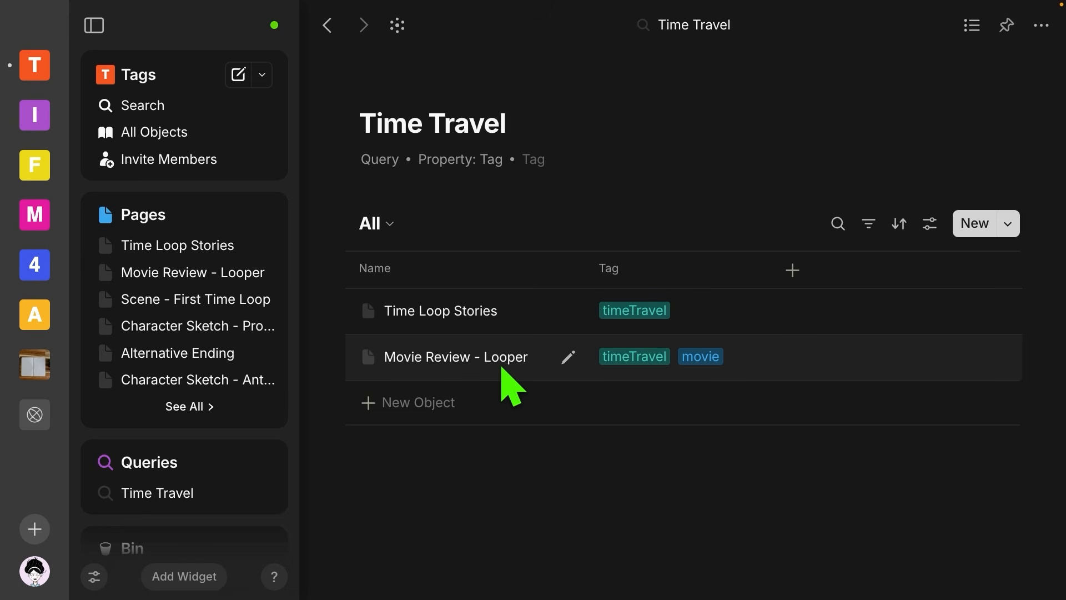
Add a new object named "new movie oct" to the filtered Time Travel query.
{"action": "left_click", "coordinate": [435, 411]}
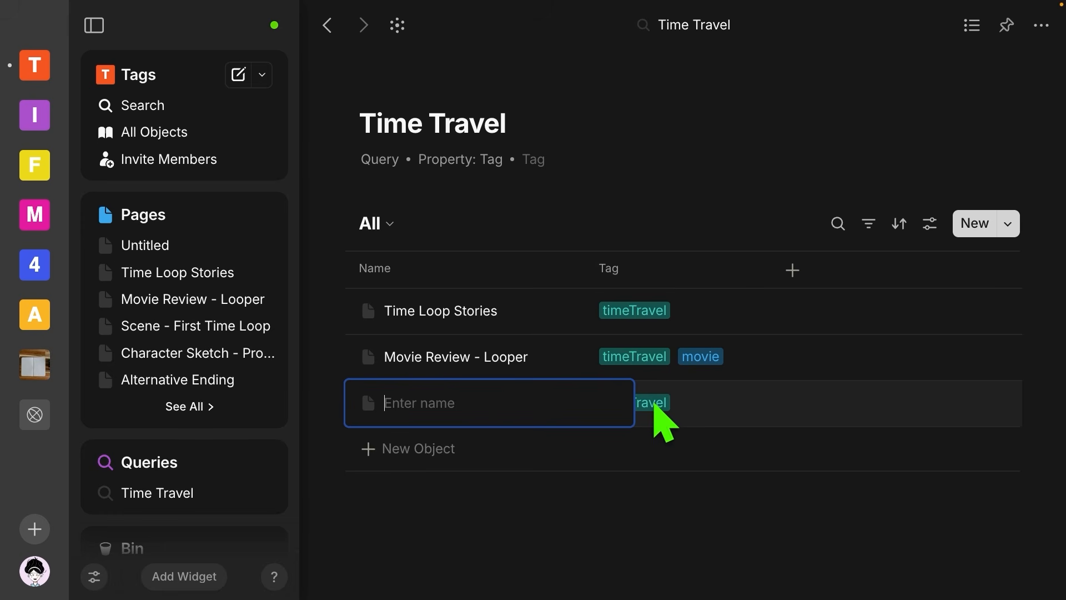
{"action": "type", "text": "new movie oct"}
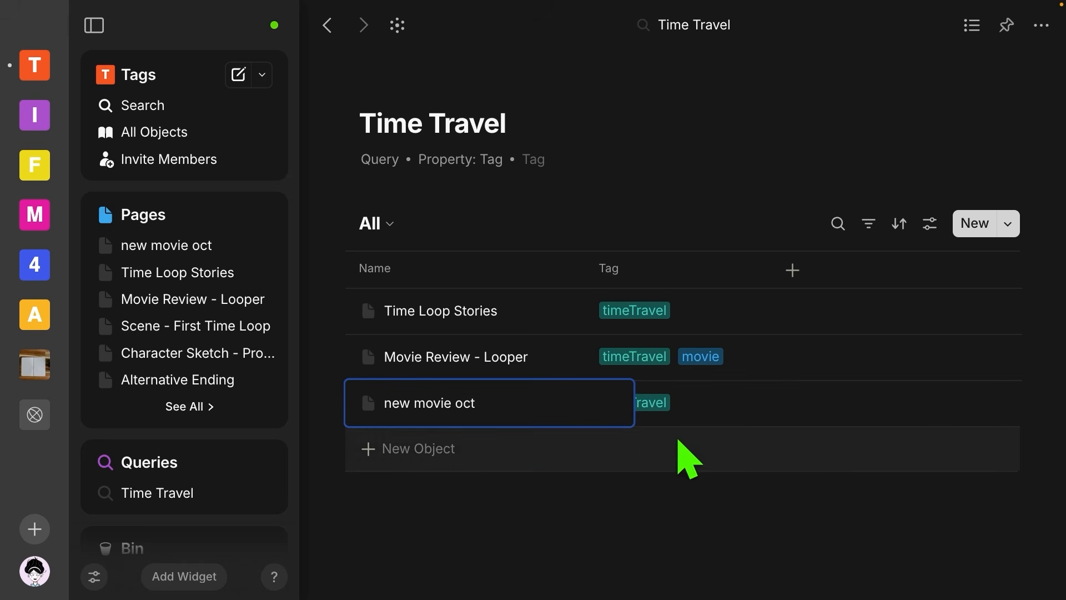
{"action": "left_click", "coordinate": [679, 439]}
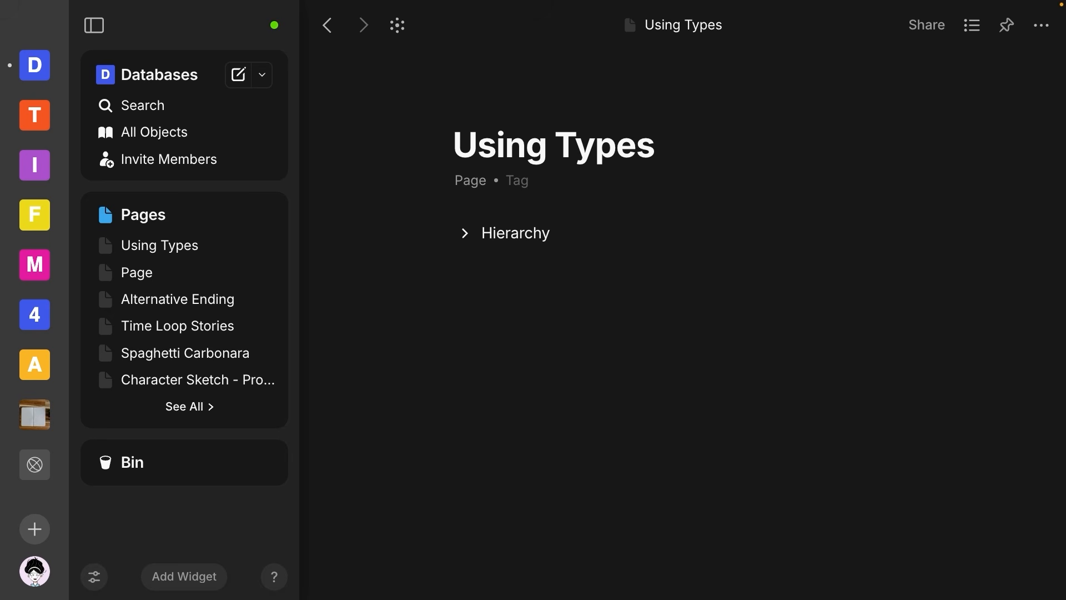
Expand the Hierarchy toggle on the Using Types page and review the object types available for creation in the Databases space.
{"action": "left_click", "coordinate": [465, 234]}
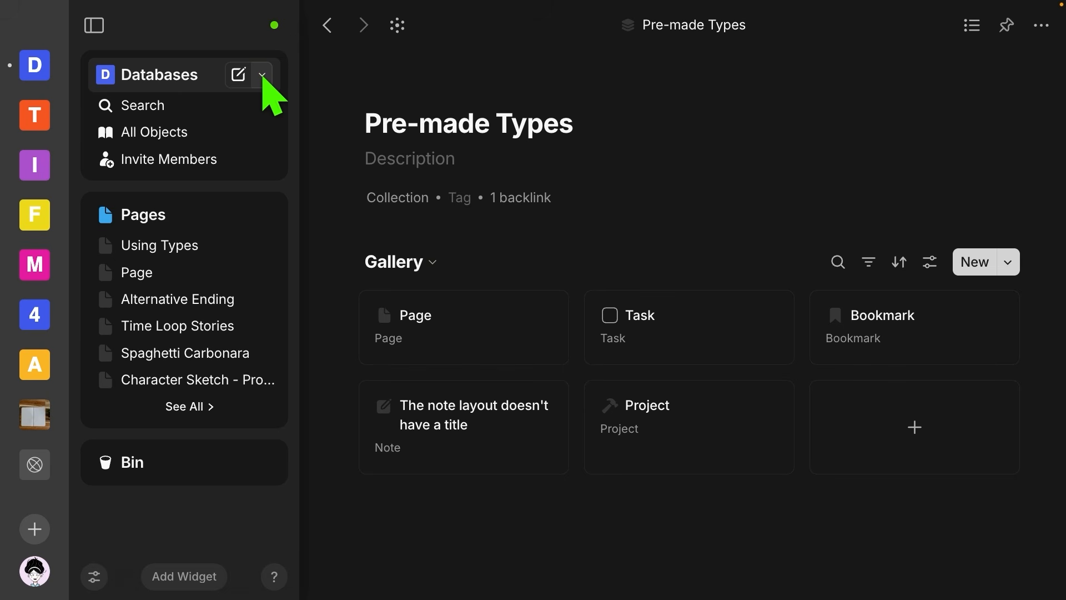
{"action": "left_click", "coordinate": [263, 76]}
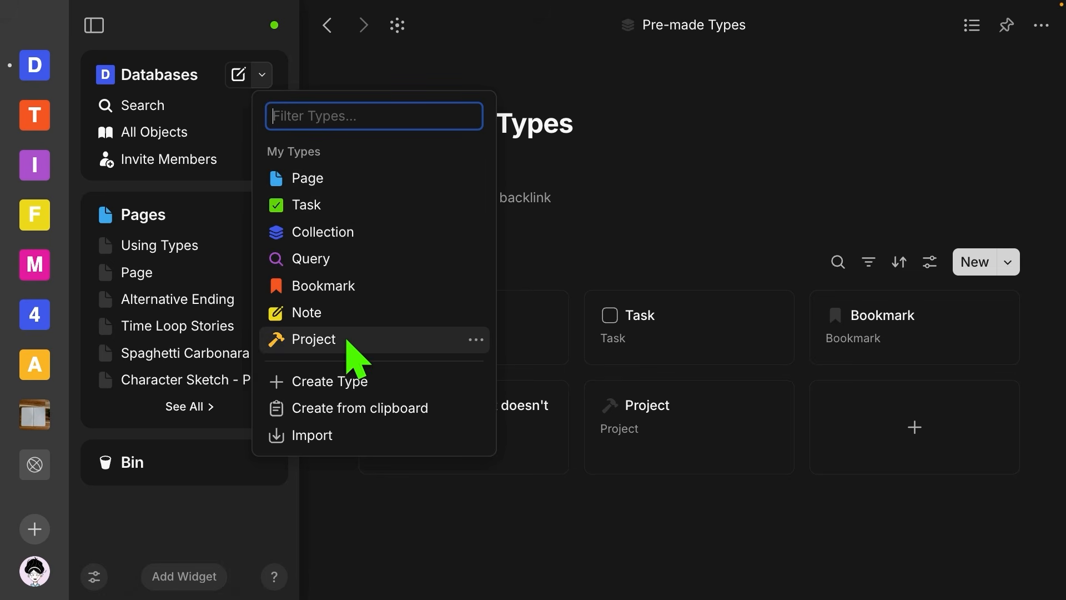
{"action": "key", "text": "Escape"}
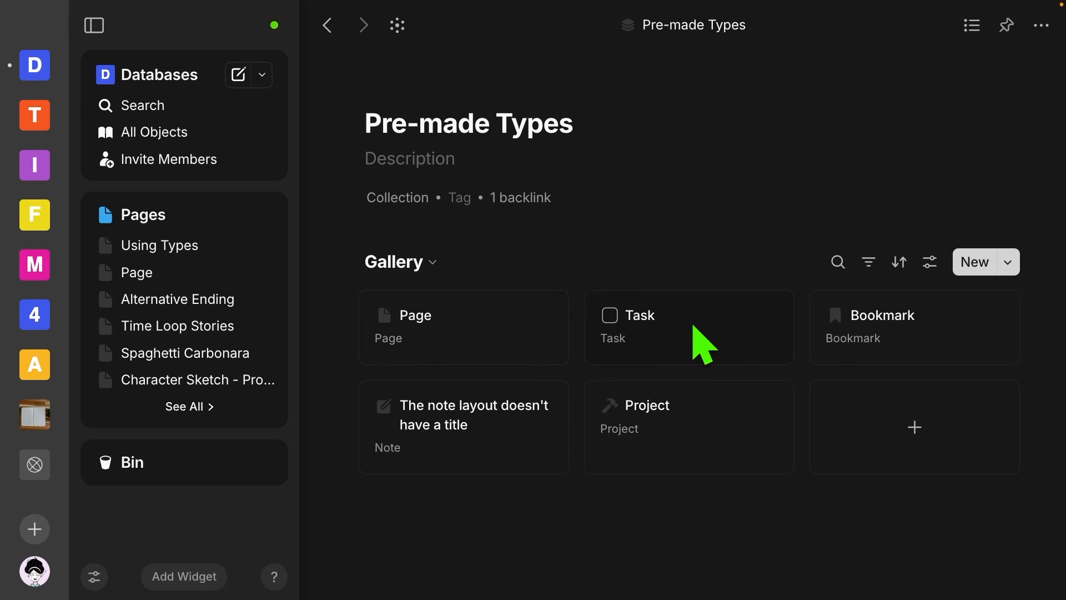
Open the Task example and the Tasks type's table, and link the task to a Project under Linked Projects.
{"action": "left_click", "coordinate": [610, 316]}
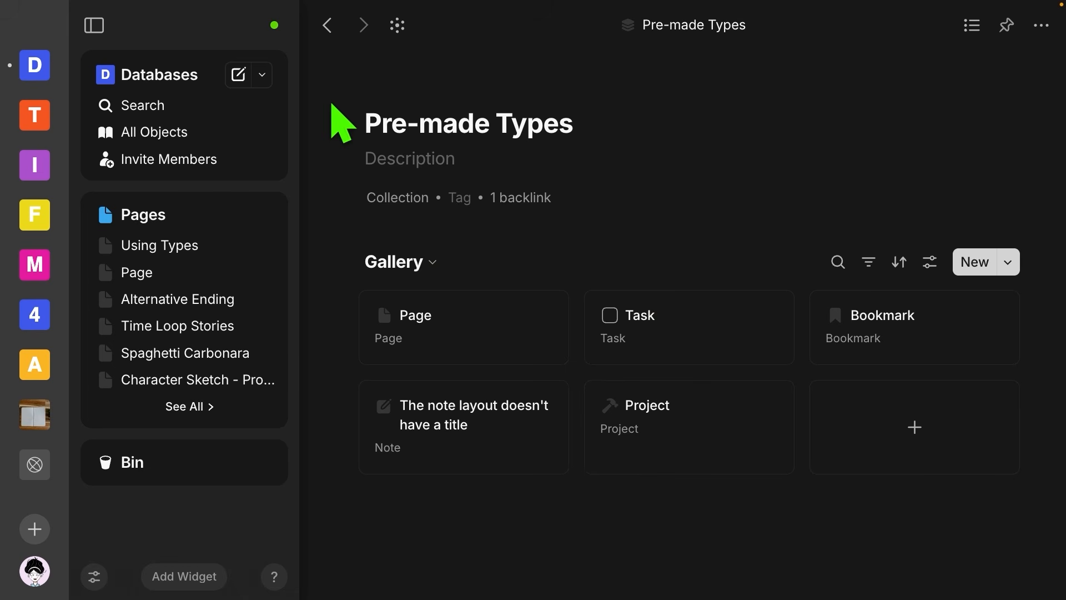
{"action": "left_click", "coordinate": [689, 335]}
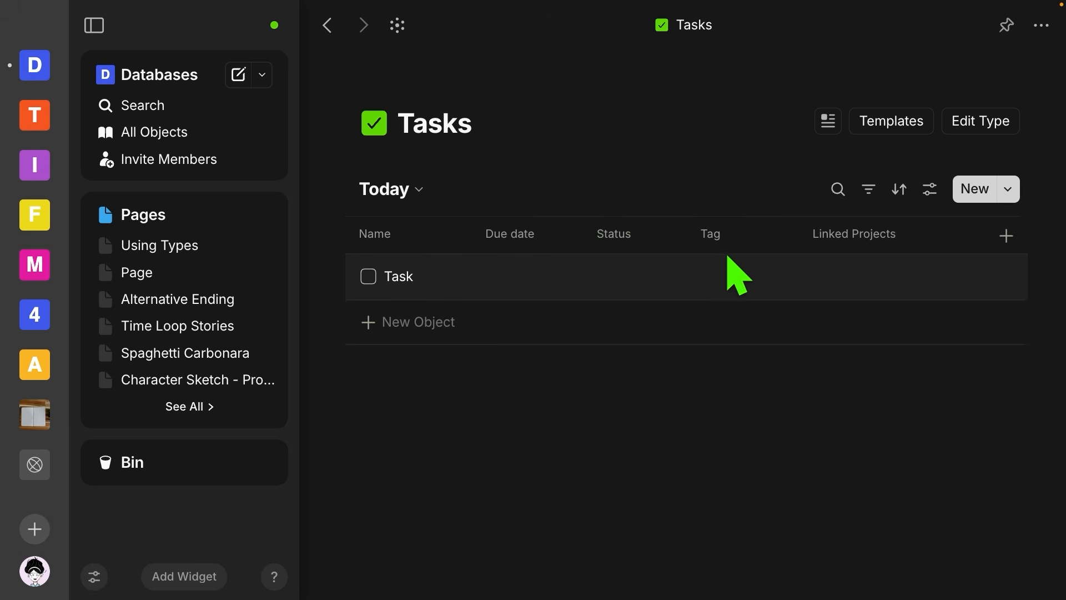
{"action": "left_click", "coordinate": [837, 272]}
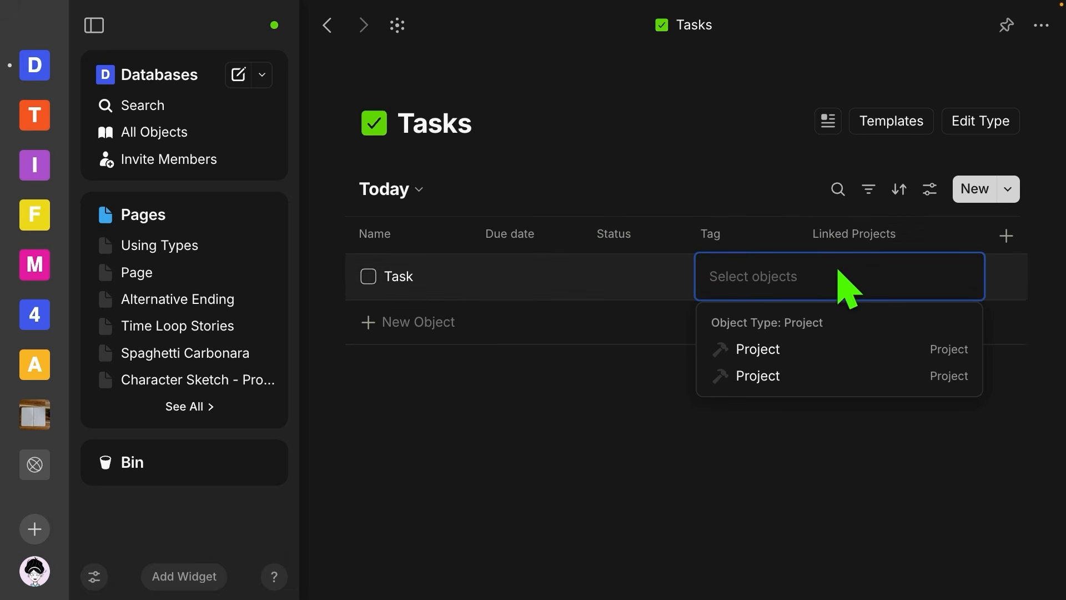
{"action": "left_click", "coordinate": [758, 350]}
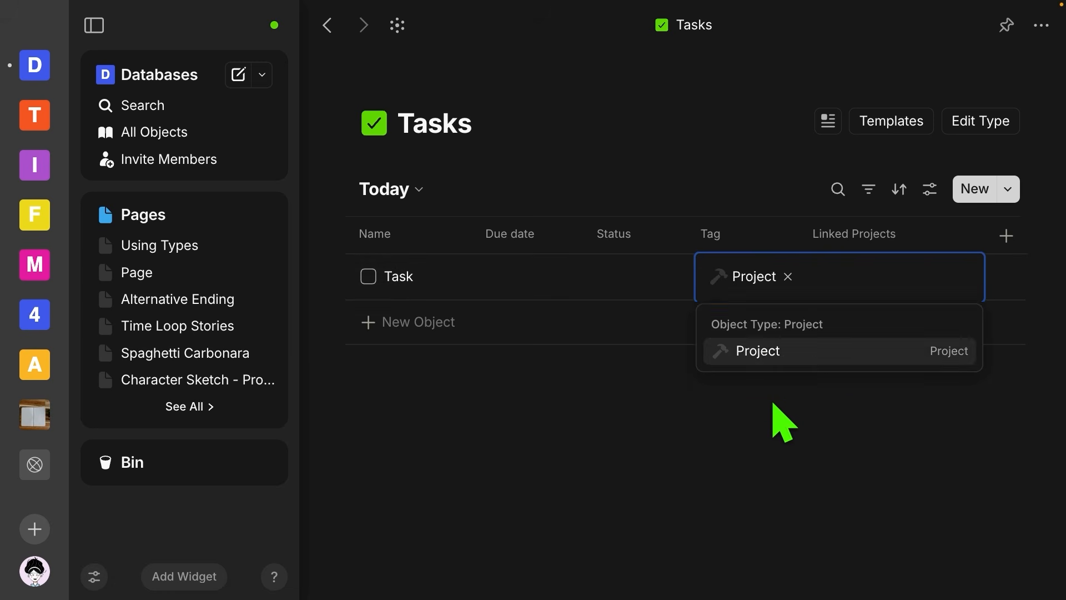
{"action": "left_click", "coordinate": [778, 420]}
Open the task's linked Project object to view its page and return to the Tasks table.
{"action": "left_click", "coordinate": [845, 279]}
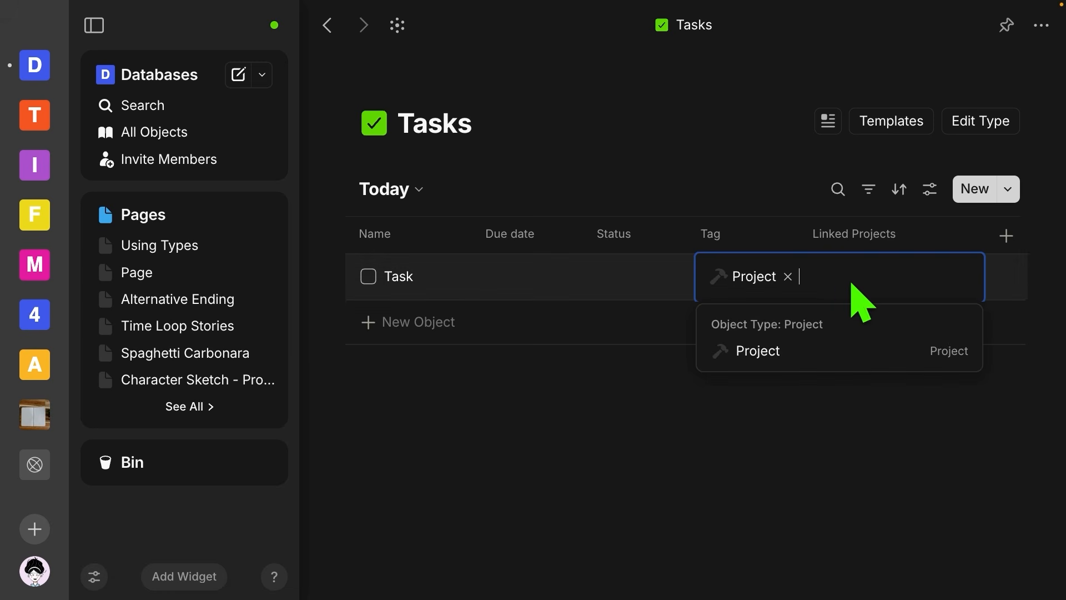
{"action": "left_click", "coordinate": [768, 276]}
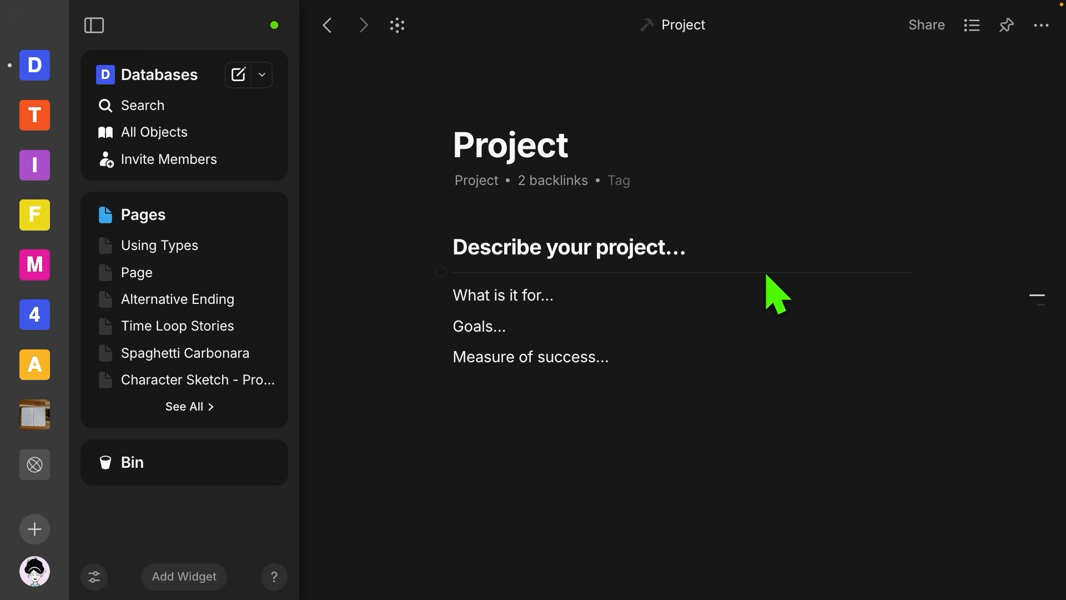
{"action": "left_click", "coordinate": [331, 29]}
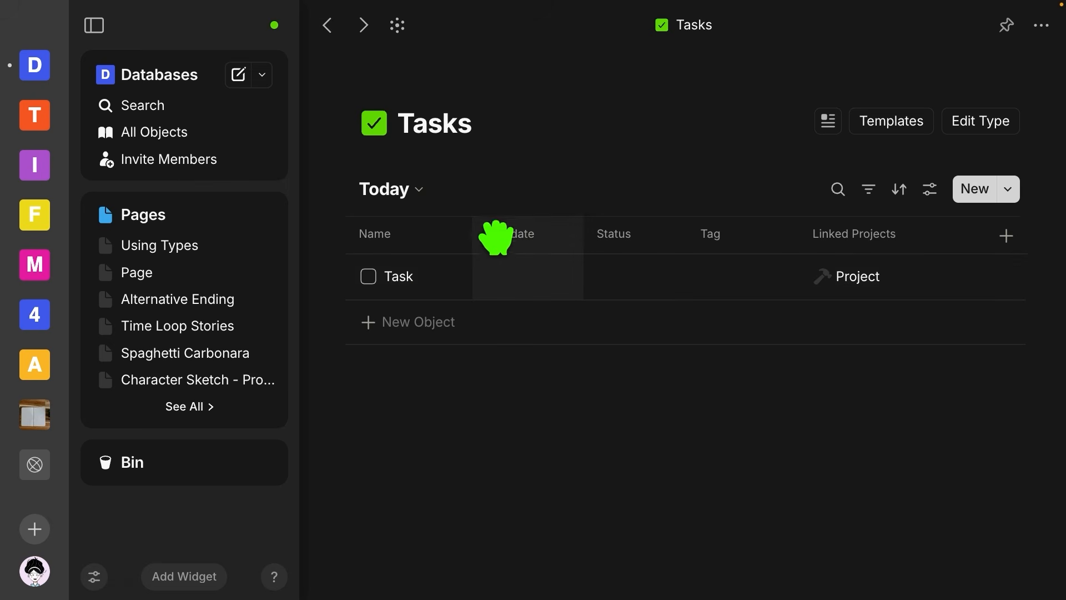
Check the task's Due date and Tag fields without filling them in, and set its Status to Done.
{"action": "left_click", "coordinate": [517, 270]}
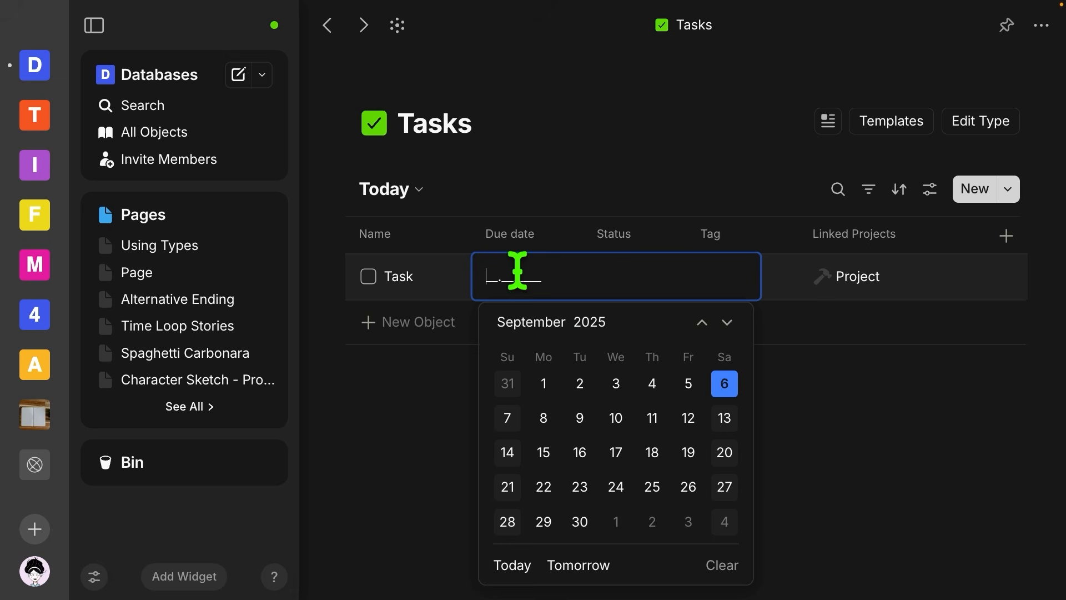
{"action": "left_click", "coordinate": [596, 206]}
{"action": "left_click", "coordinate": [625, 268]}
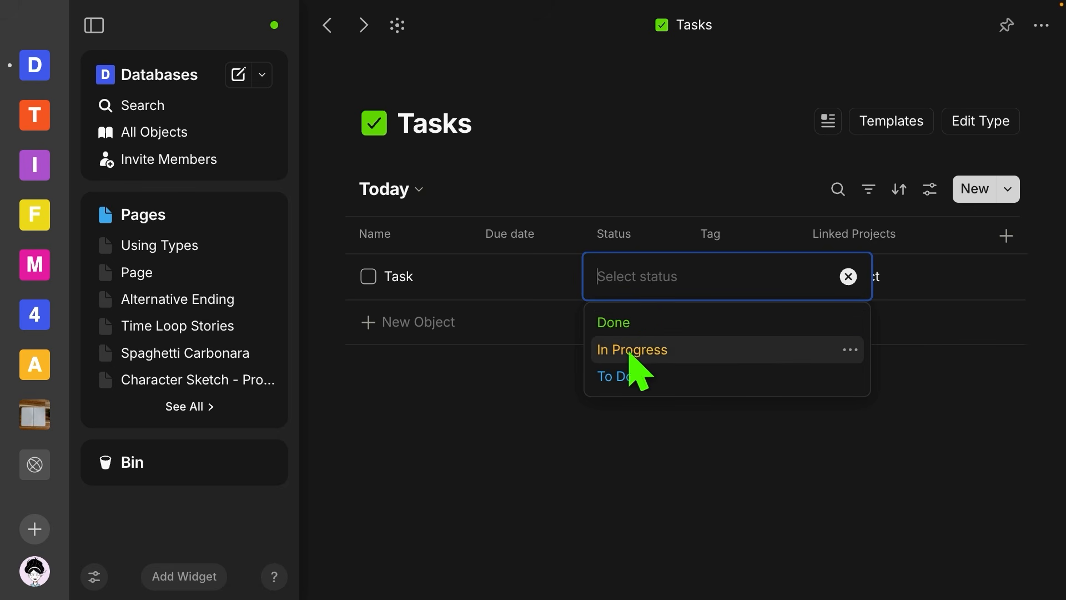
{"action": "left_click", "coordinate": [631, 328]}
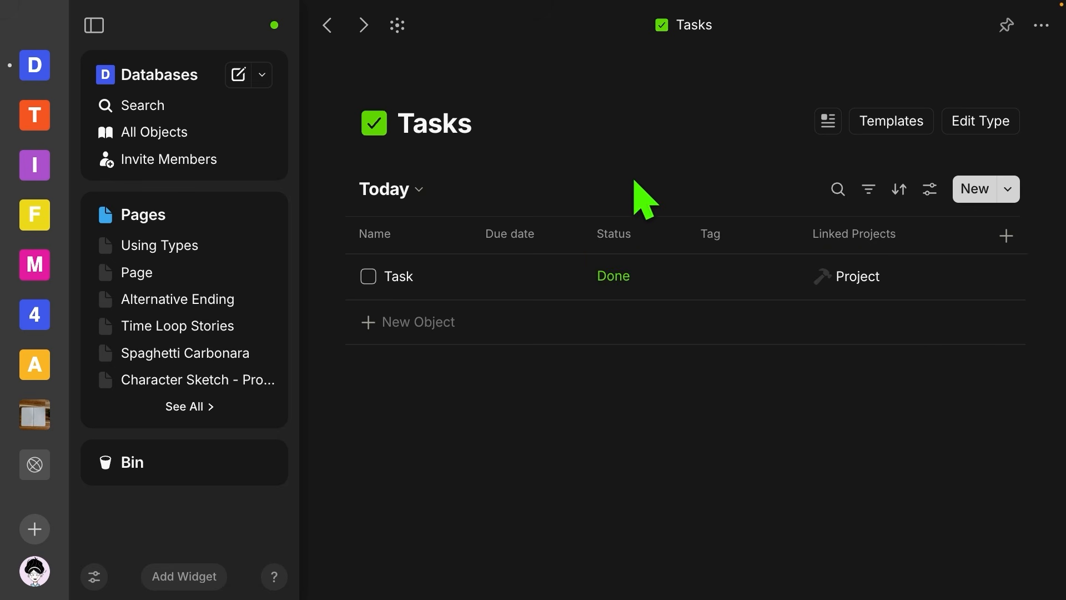
{"action": "left_click", "coordinate": [713, 274]}
{"action": "left_click", "coordinate": [720, 423]}
Go back through the Task page to the Pre-made Types collection and view the Bookmark example.
{"action": "left_click", "coordinate": [328, 25]}
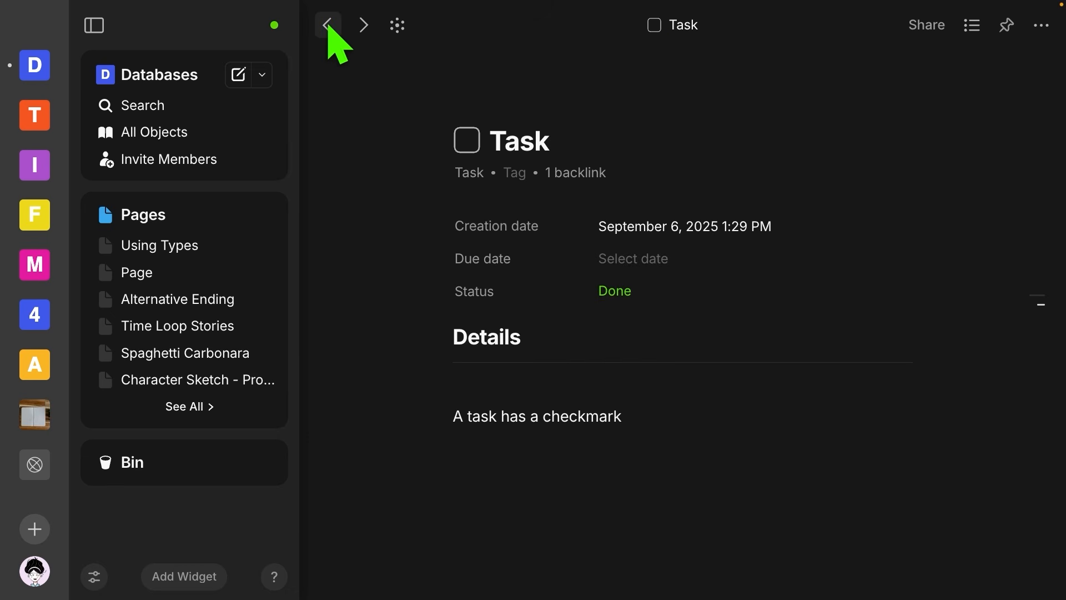
{"action": "left_click", "coordinate": [328, 26]}
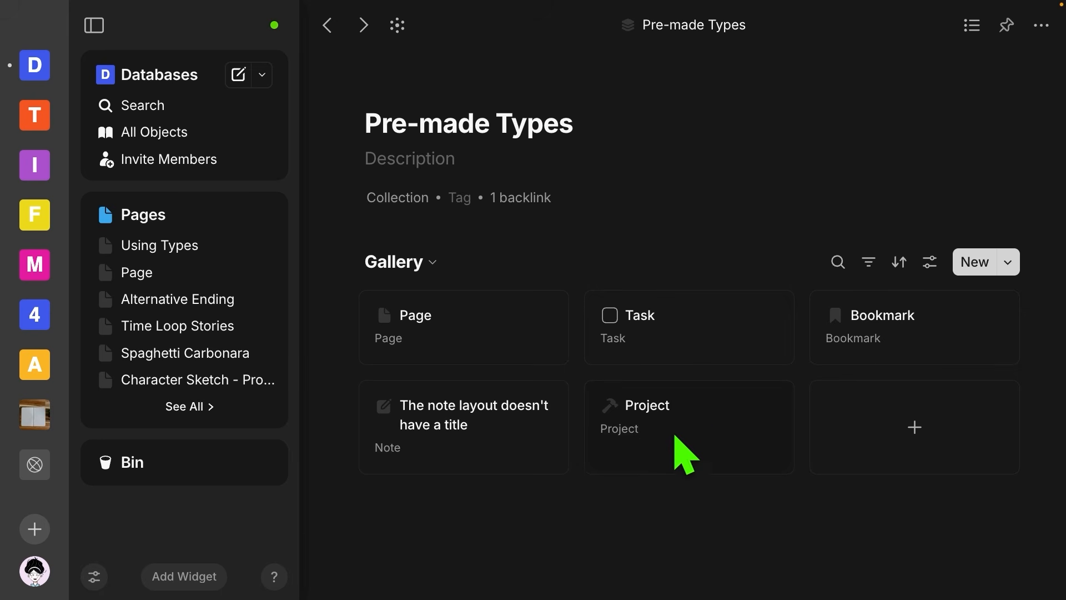
{"action": "left_click", "coordinate": [902, 339]}
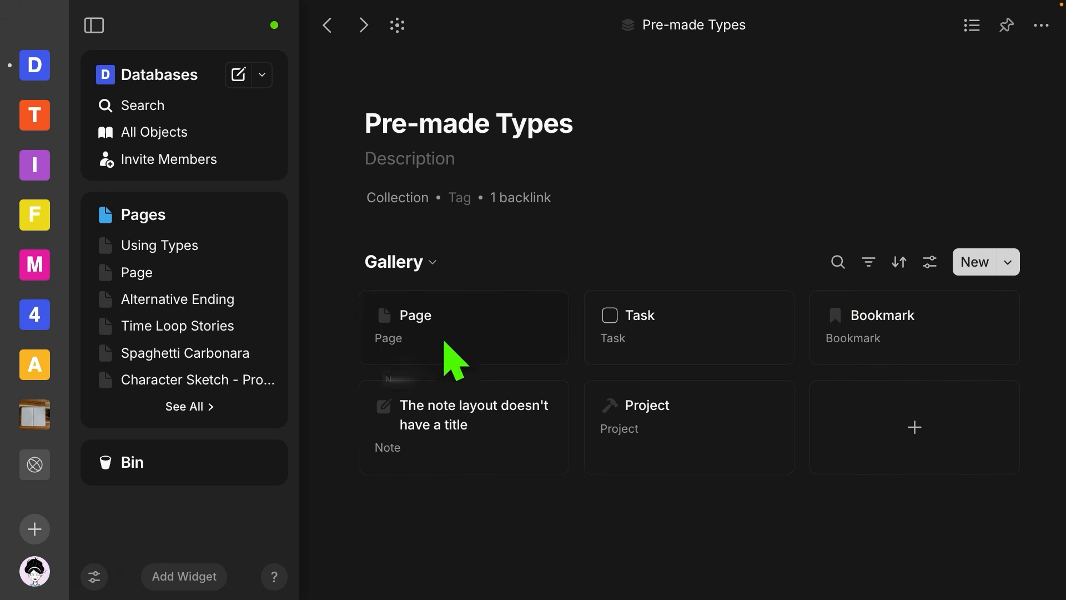
Open the note example in the Pre-made Types collection, try adding a comma after its text line, and delete it.
{"action": "left_click", "coordinate": [455, 430]}
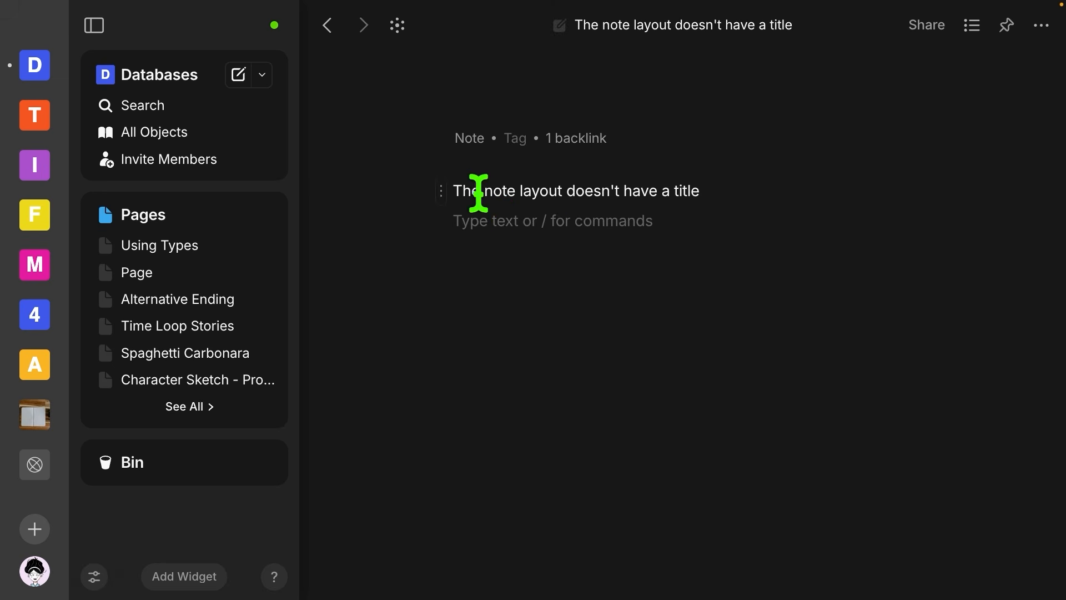
{"action": "left_click", "coordinate": [718, 190]}
{"action": "type", "text": ","}
{"action": "key", "text": "BackSpace"}
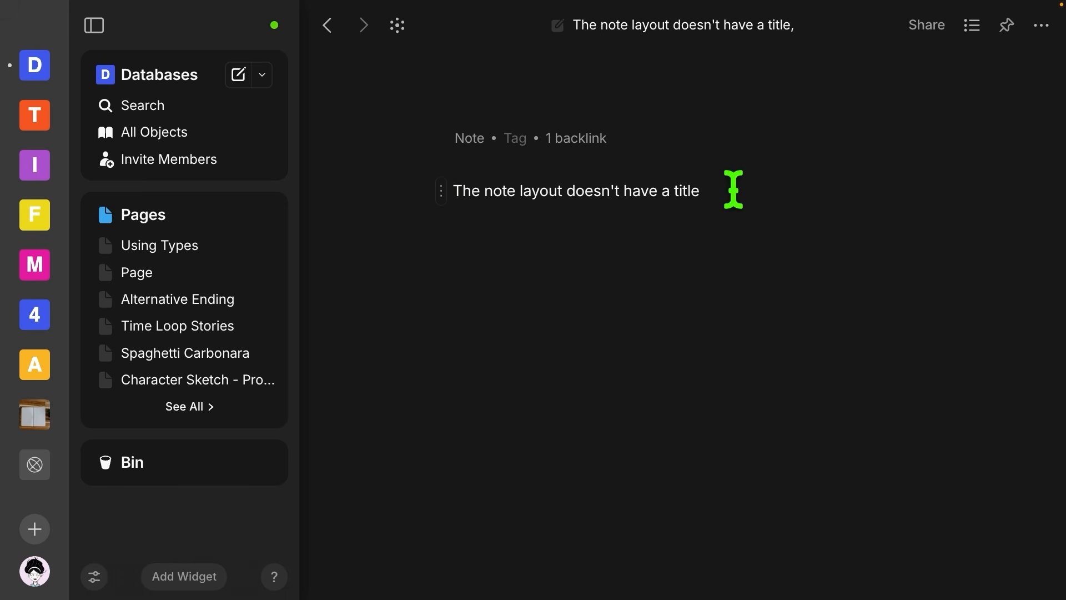
Copy the note's line "The note layout doesn't have a title" and paste a duplicate after it.
{"action": "left_click_drag", "start_coordinate": [728, 195], "coordinate": [448, 195]}
{"action": "key", "text": "ctrl+c"}
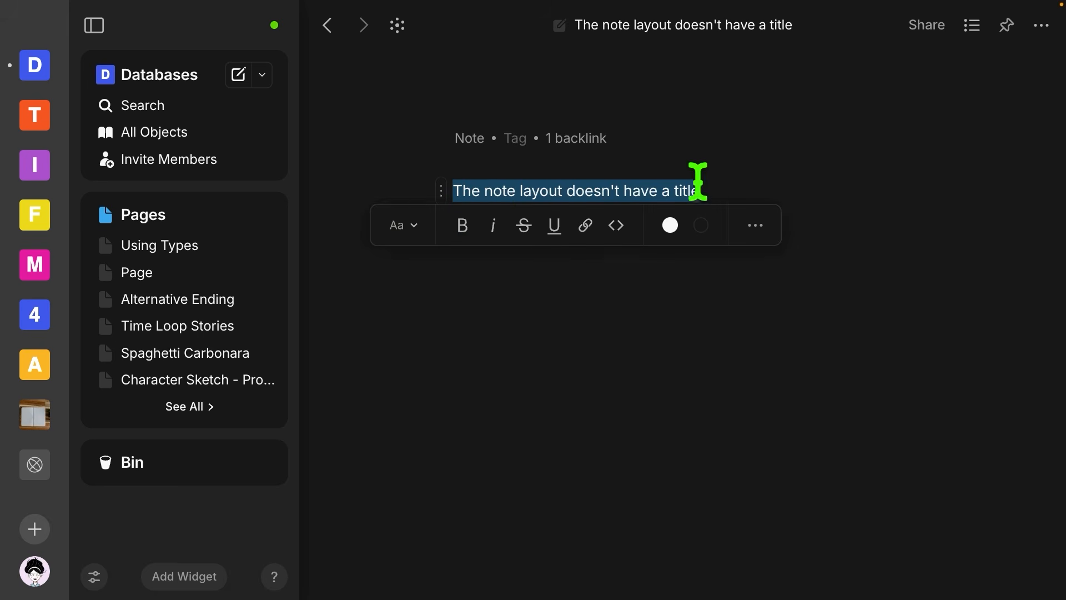
{"action": "left_click", "coordinate": [722, 190]}
{"action": "key", "text": "ctrl+v"}
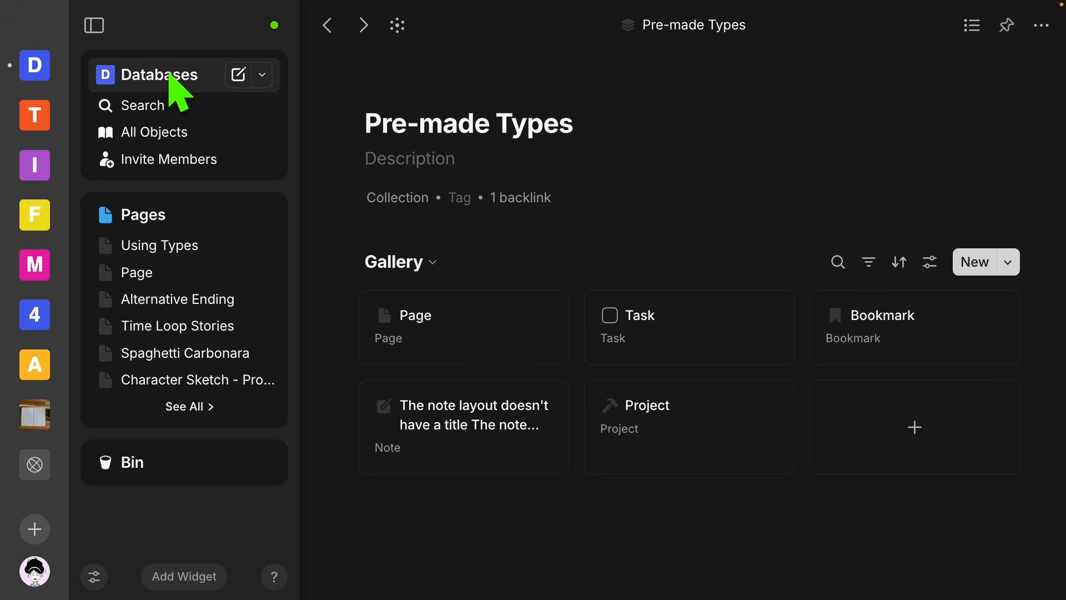
Open the Databases space's object types and view the Page and Bookmark types.
{"action": "left_click", "coordinate": [176, 90]}
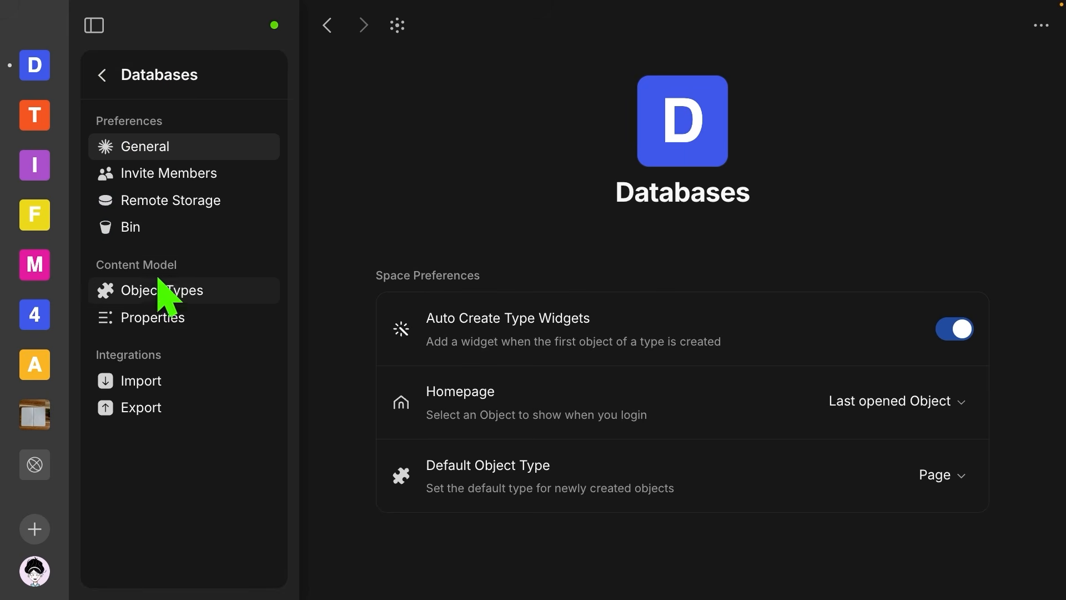
{"action": "left_click", "coordinate": [166, 296]}
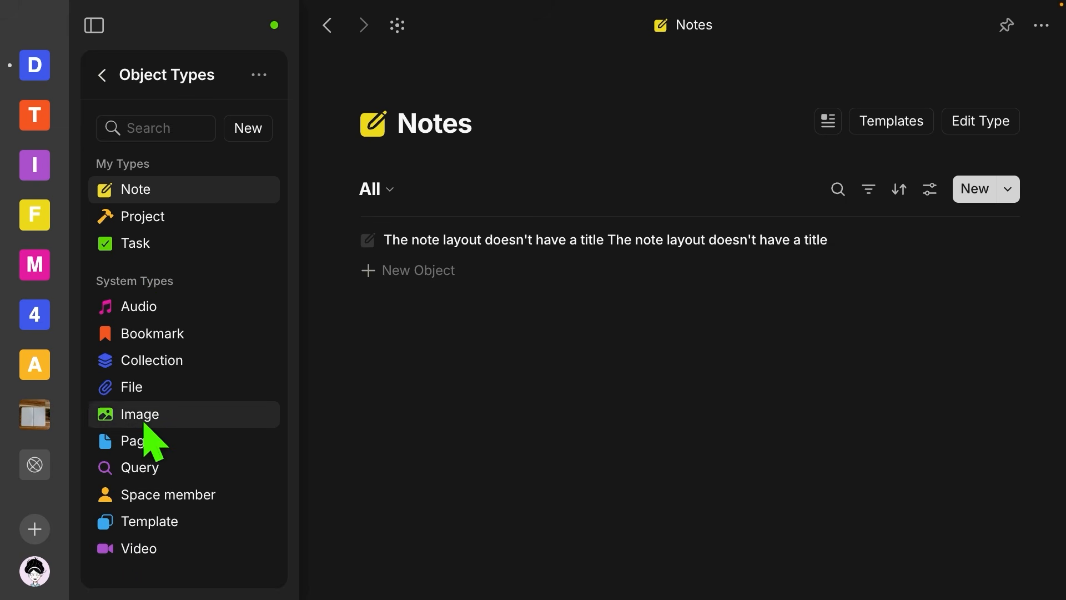
{"action": "left_click", "coordinate": [176, 440]}
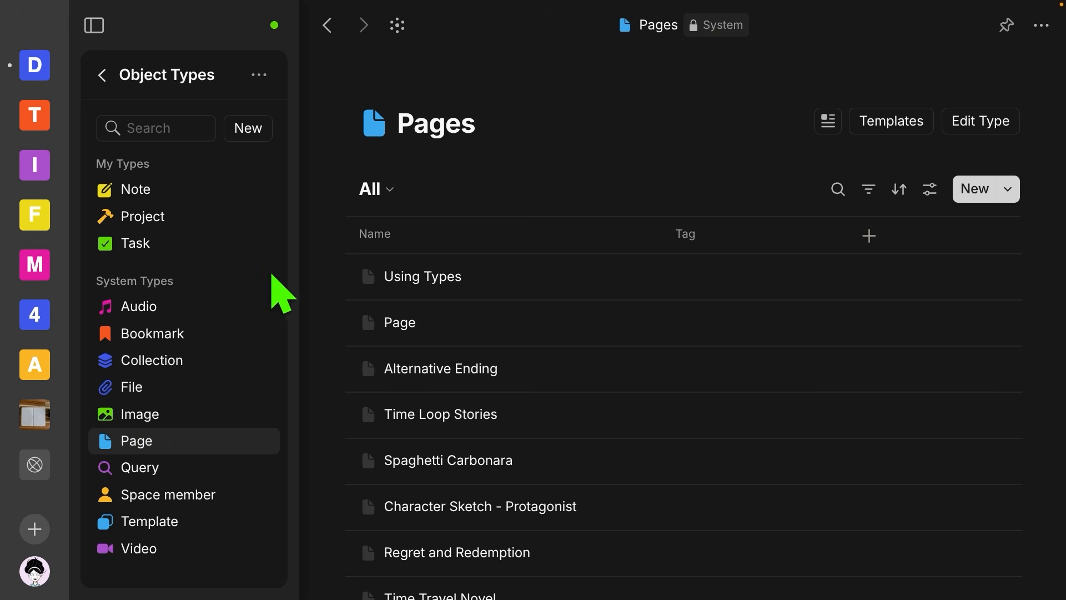
{"action": "left_click", "coordinate": [172, 334]}
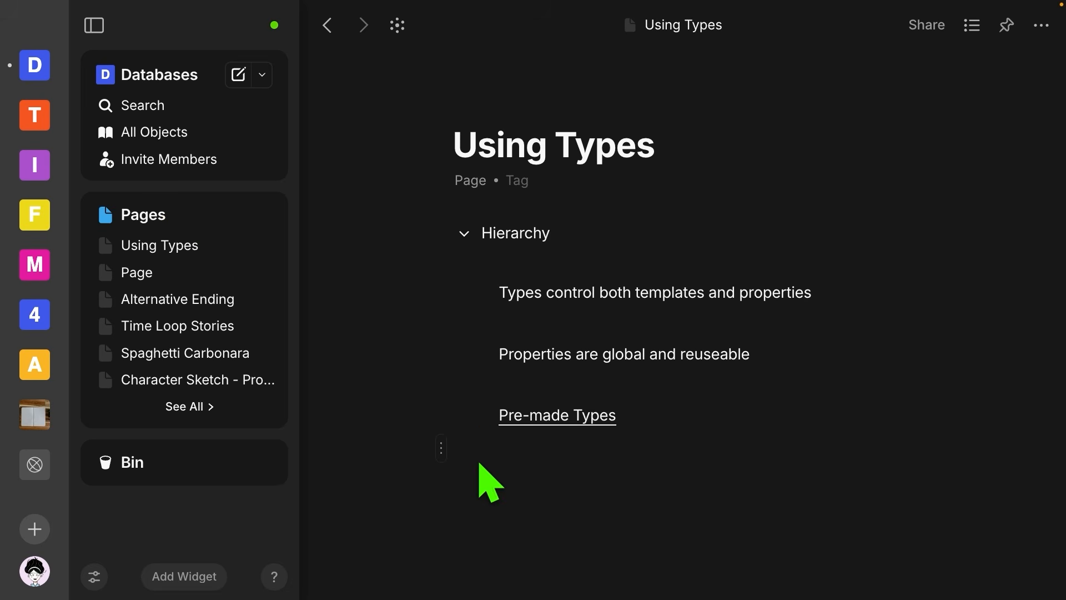
Add the lines Writing, Journal, Recipes, Books and Movies below the Pre-made Types link on the Using Types page.
{"action": "left_click", "coordinate": [483, 444]}
{"action": "scroll", "coordinate": [481, 445], "scroll_direction": "down", "scroll_amount": 3}
{"action": "key", "text": "Return"}
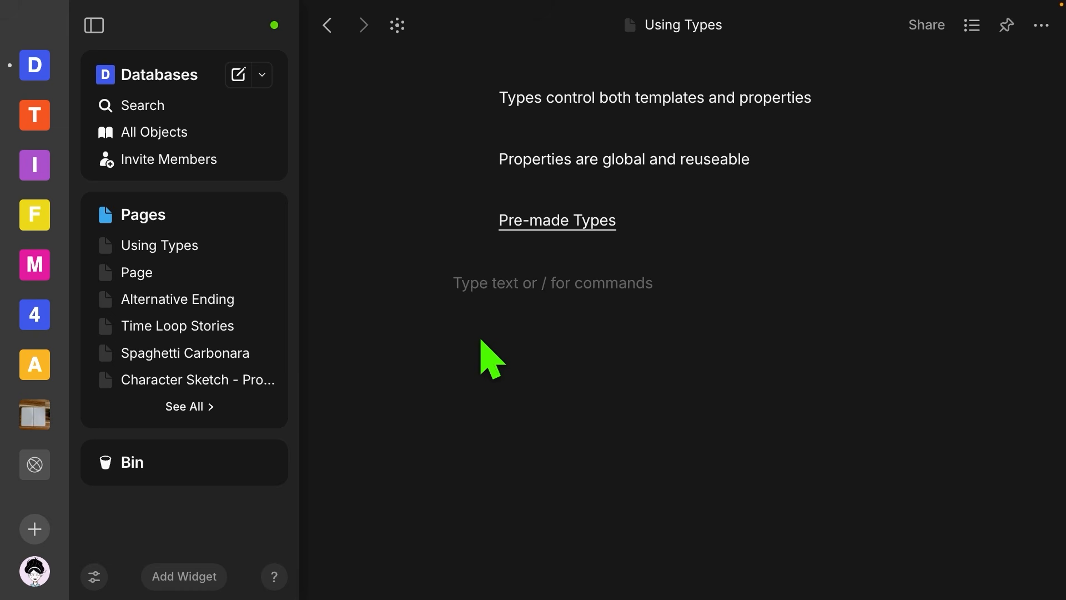
{"action": "type", "text": "W"}
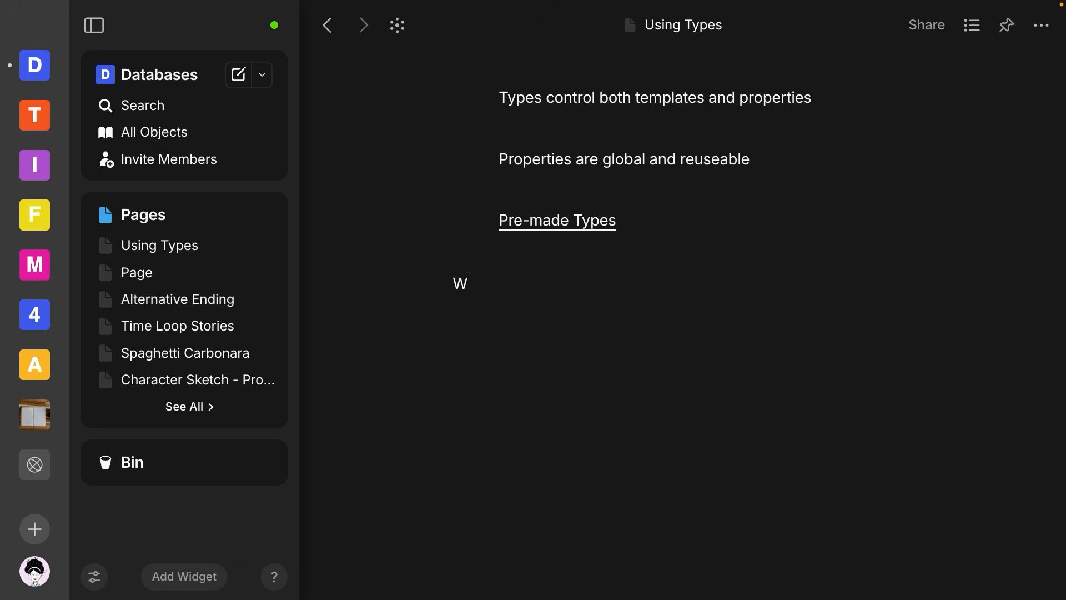
{"action": "type", "text": "riting"}
{"action": "key", "text": "Return"}
{"action": "type", "text": "Journal"}
{"action": "key", "text": "Return"}
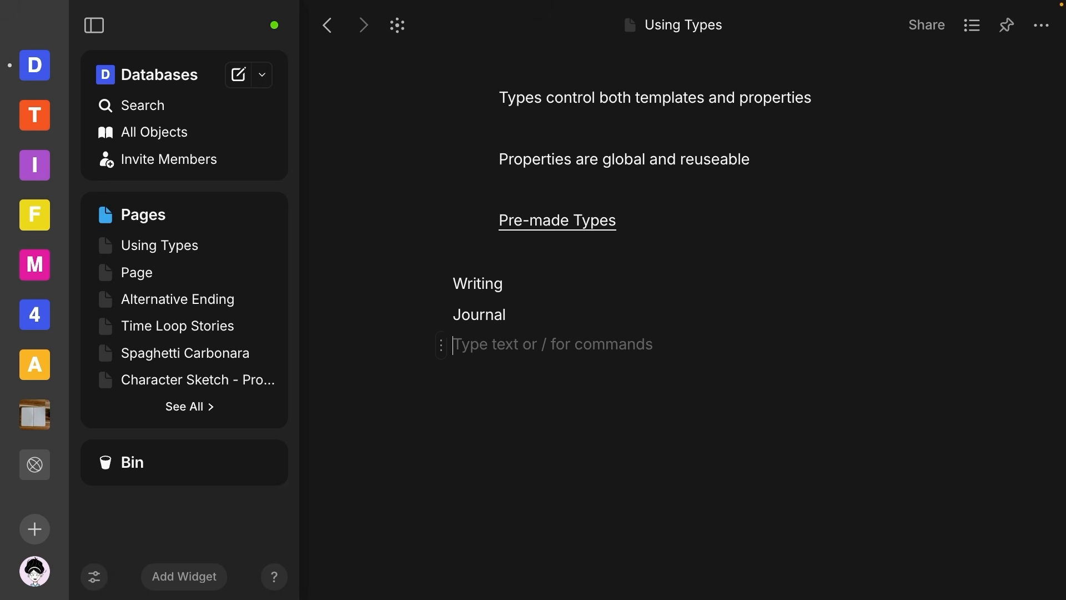
{"action": "type", "text": "Recipes"}
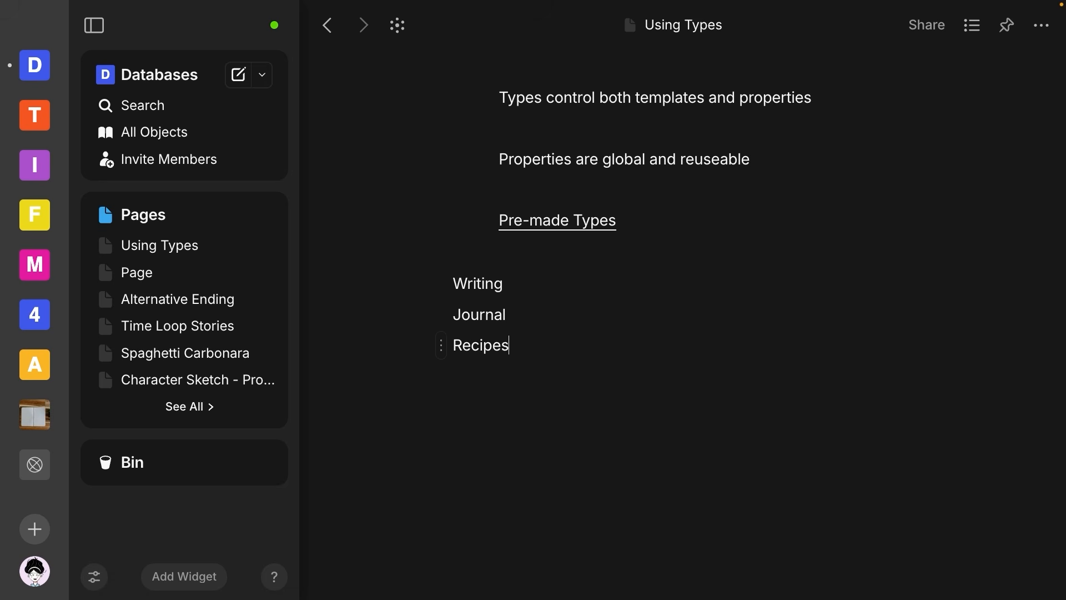
{"action": "key", "text": "Return"}
{"action": "type", "text": "Books"}
{"action": "key", "text": "Return"}
{"action": "type", "text": "Movies"}
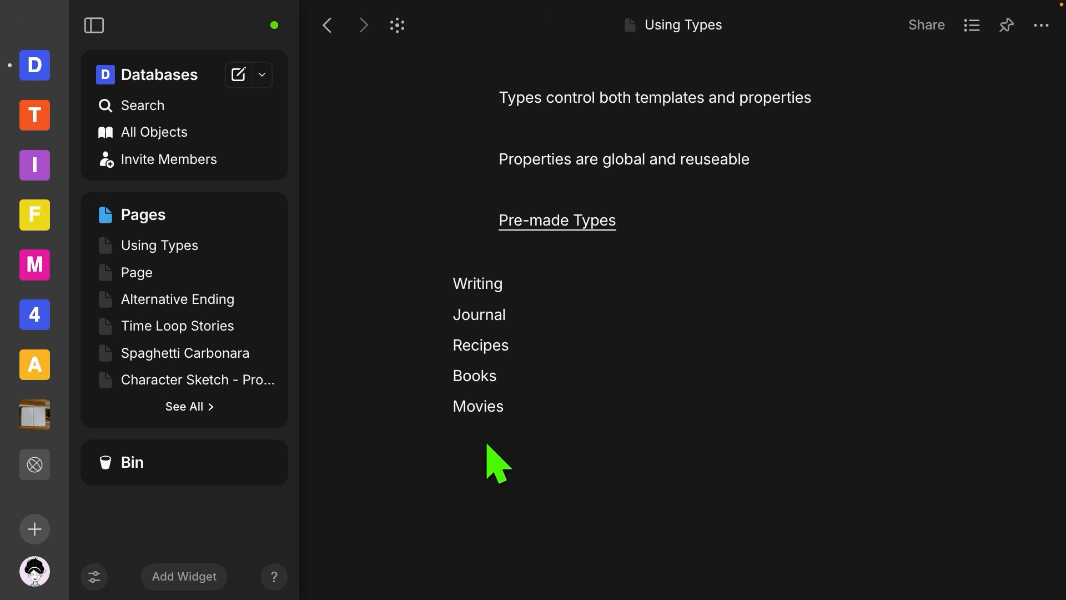
Start a new object type named Writing Notes and give it the purple pencil-on-square icon.
{"action": "left_click", "coordinate": [262, 76]}
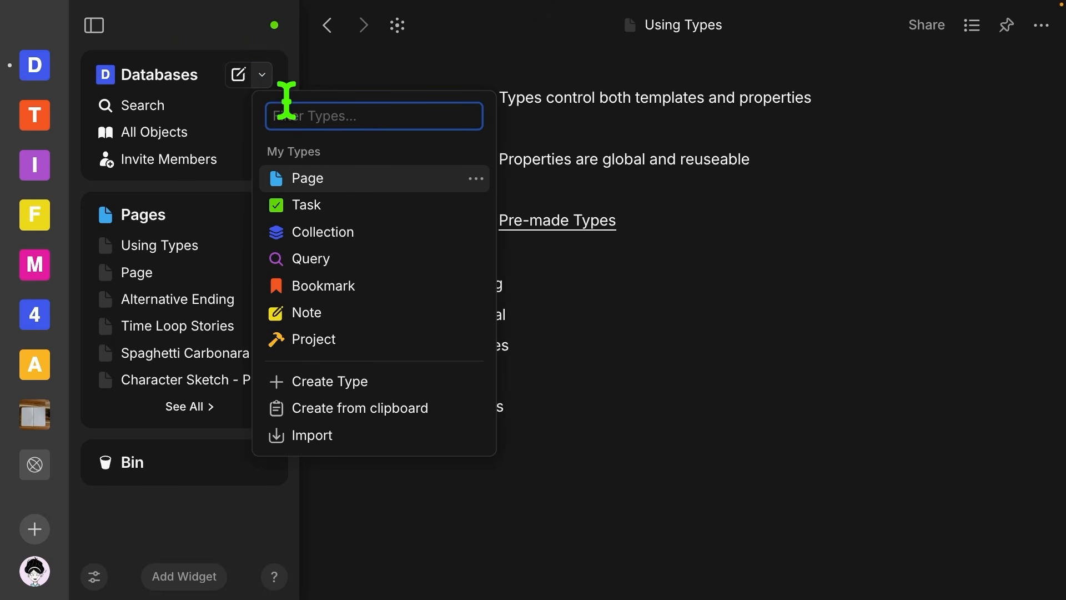
{"action": "left_click", "coordinate": [325, 383]}
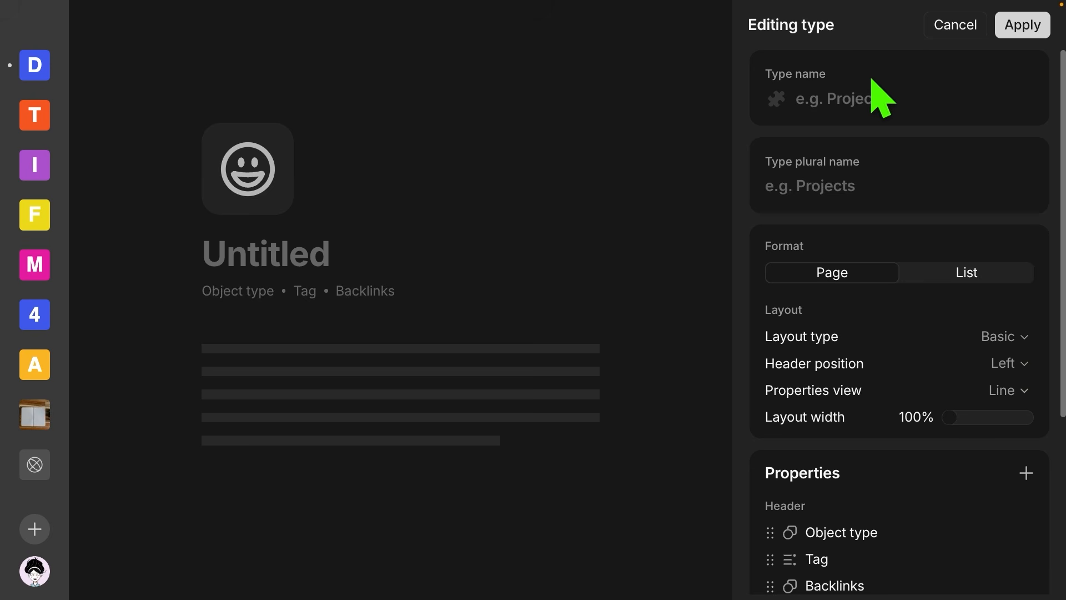
{"action": "key", "text": "ctrl+v"}
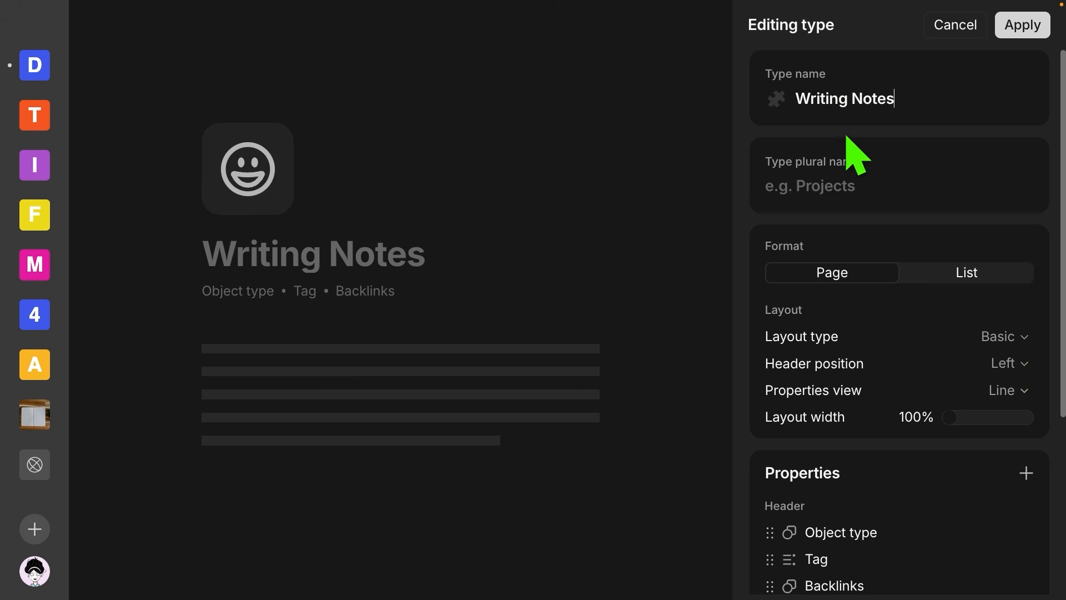
{"action": "left_click", "coordinate": [776, 100]}
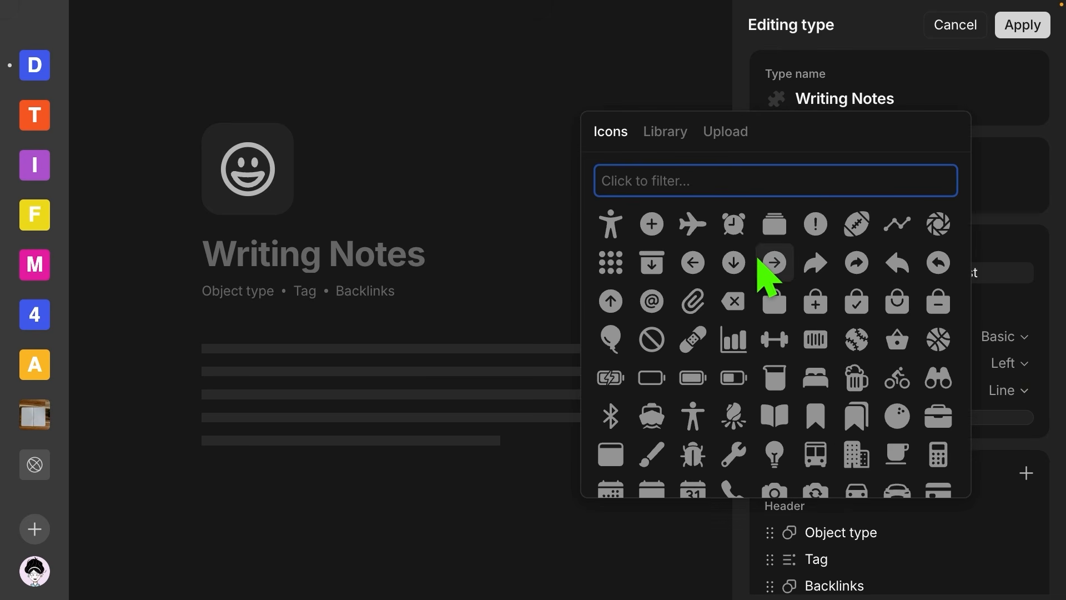
{"action": "scroll", "coordinate": [612, 269], "scroll_direction": "down", "scroll_amount": 10}
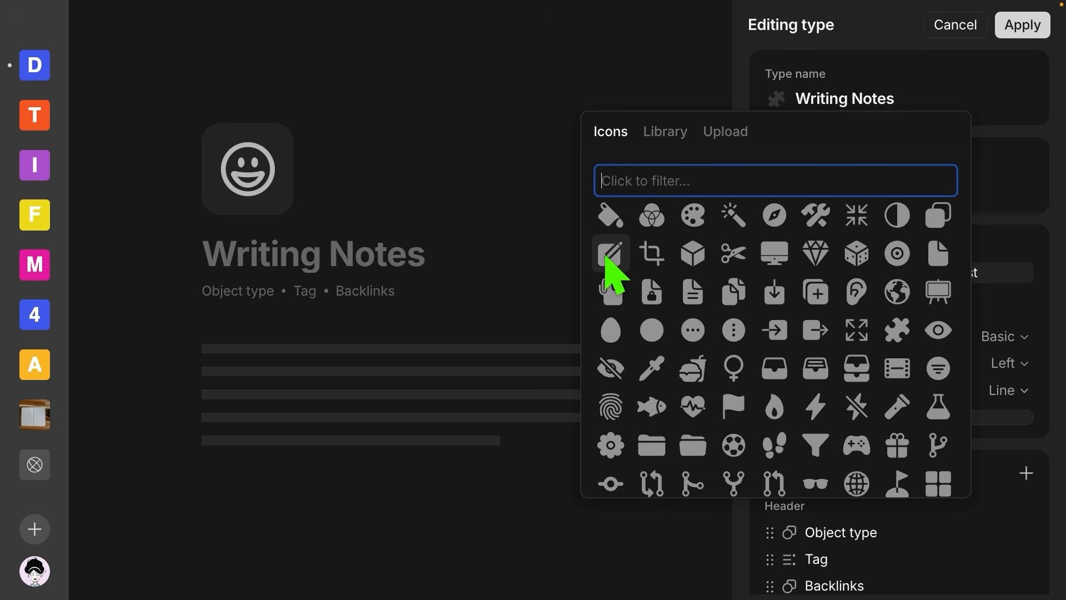
{"action": "mouse_move", "coordinate": [611, 269]}
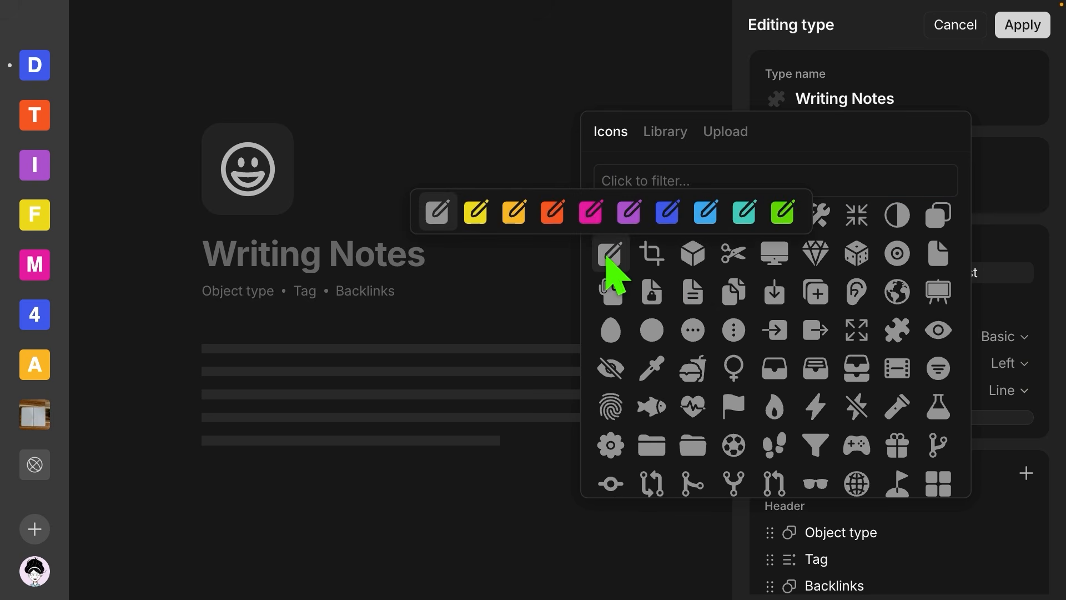
{"action": "left_click", "coordinate": [629, 221]}
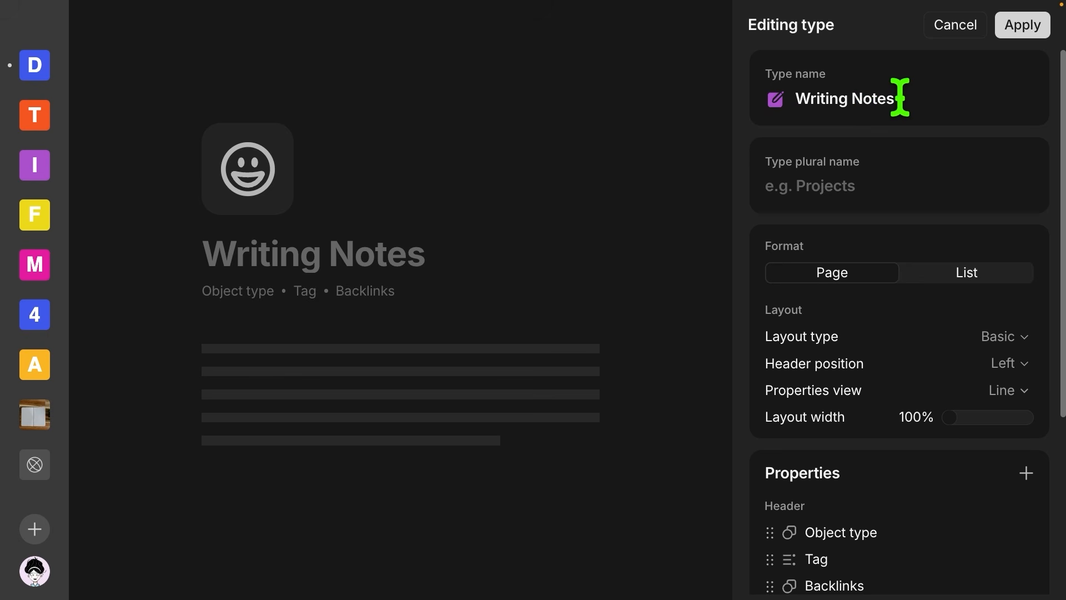
Change the type name to the singular Writing Note and enter Writing Notes as its plural name.
{"action": "key", "text": "BackSpace"}
{"action": "left_click", "coordinate": [822, 184]}
{"action": "type", "text": "Writing Notes"}
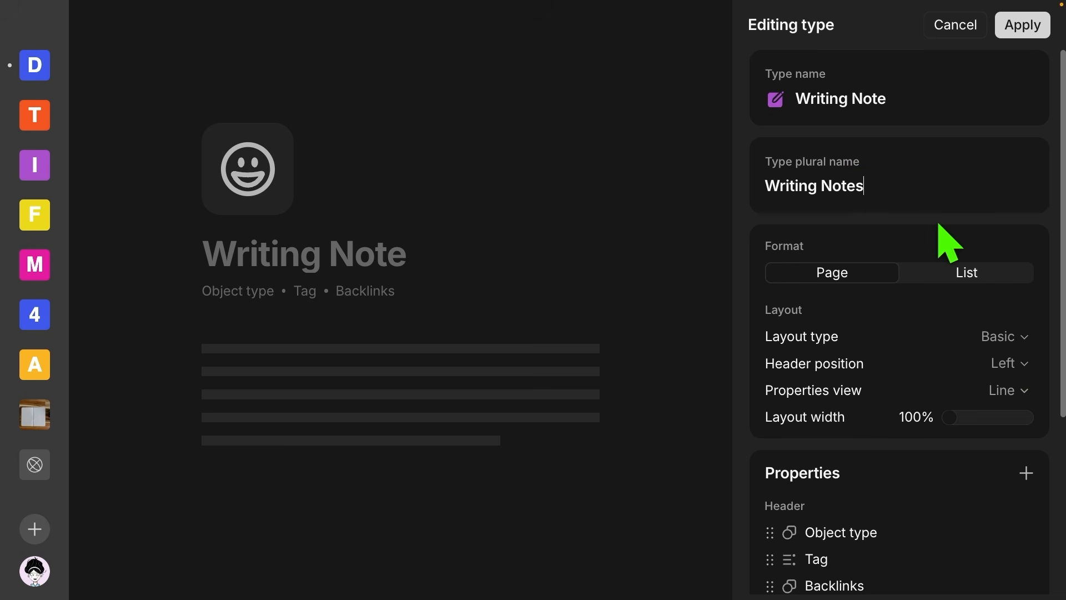
Keep the Writing Note layout type as Basic and set its properties view to List.
{"action": "scroll", "coordinate": [973, 319], "scroll_direction": "down", "scroll_amount": 3}
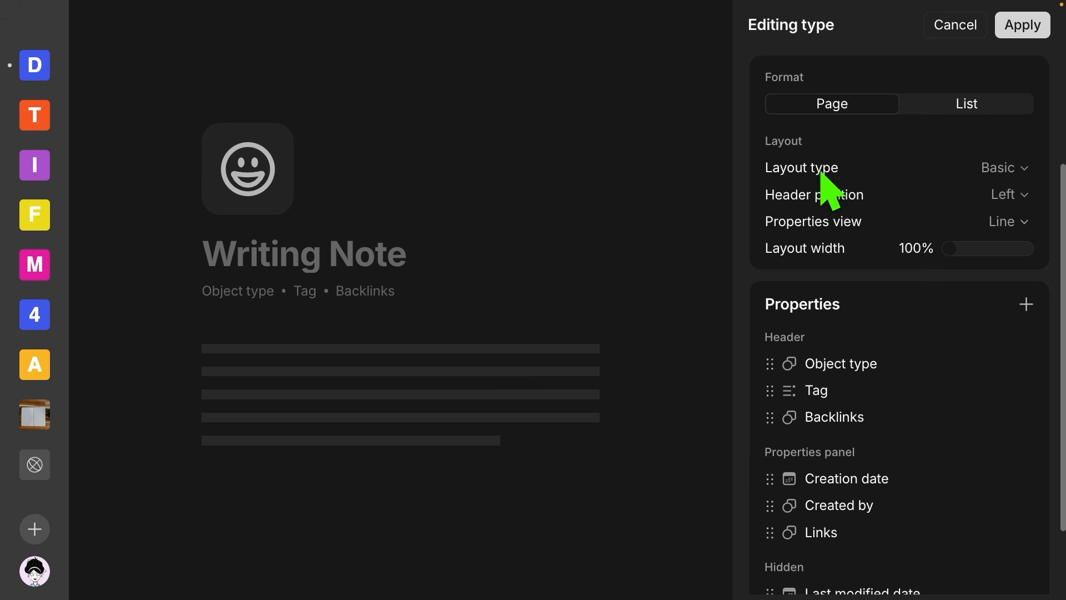
{"action": "left_click", "coordinate": [1025, 176]}
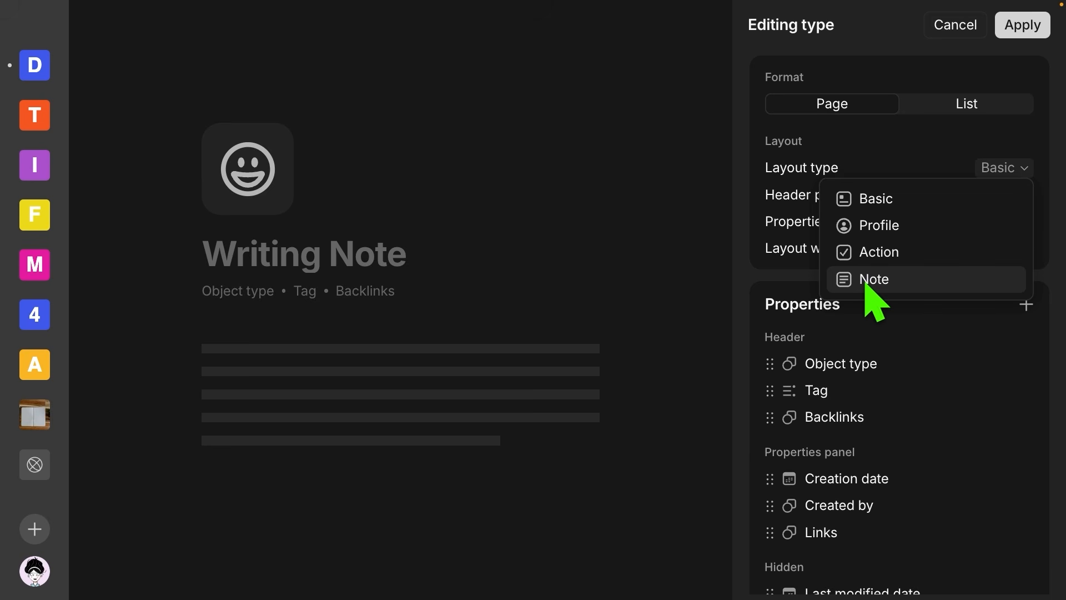
{"action": "left_click", "coordinate": [883, 200]}
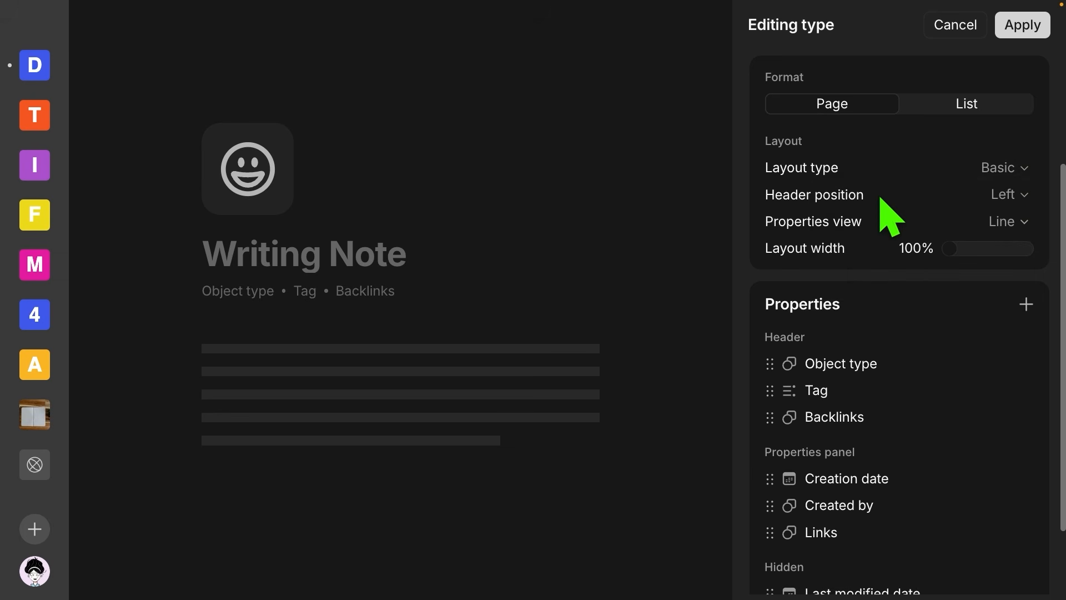
{"action": "scroll", "coordinate": [943, 221], "scroll_direction": "down", "scroll_amount": 2}
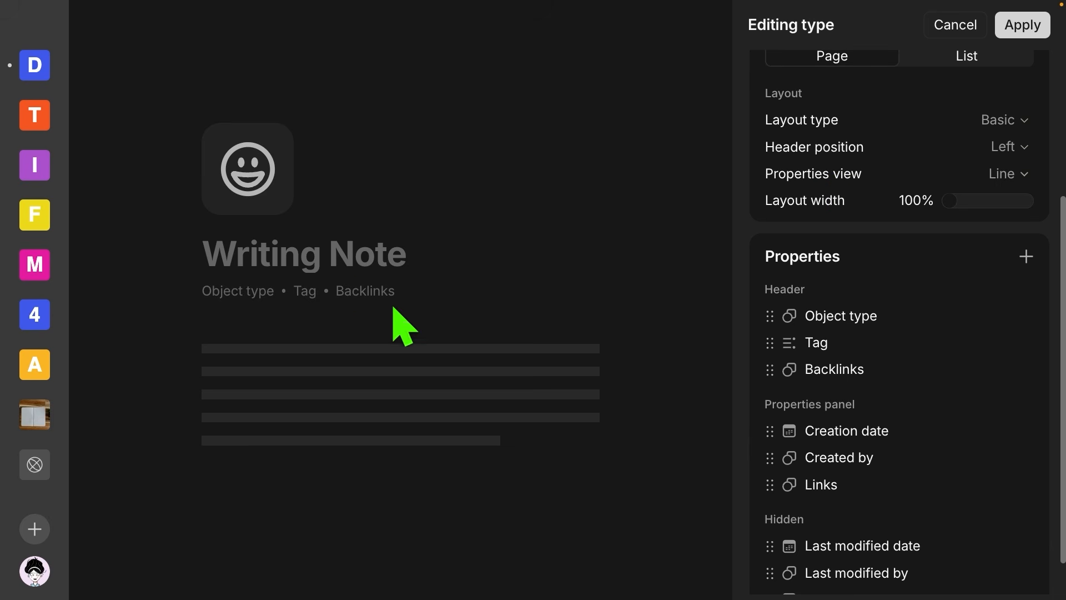
{"action": "left_click", "coordinate": [1005, 178]}
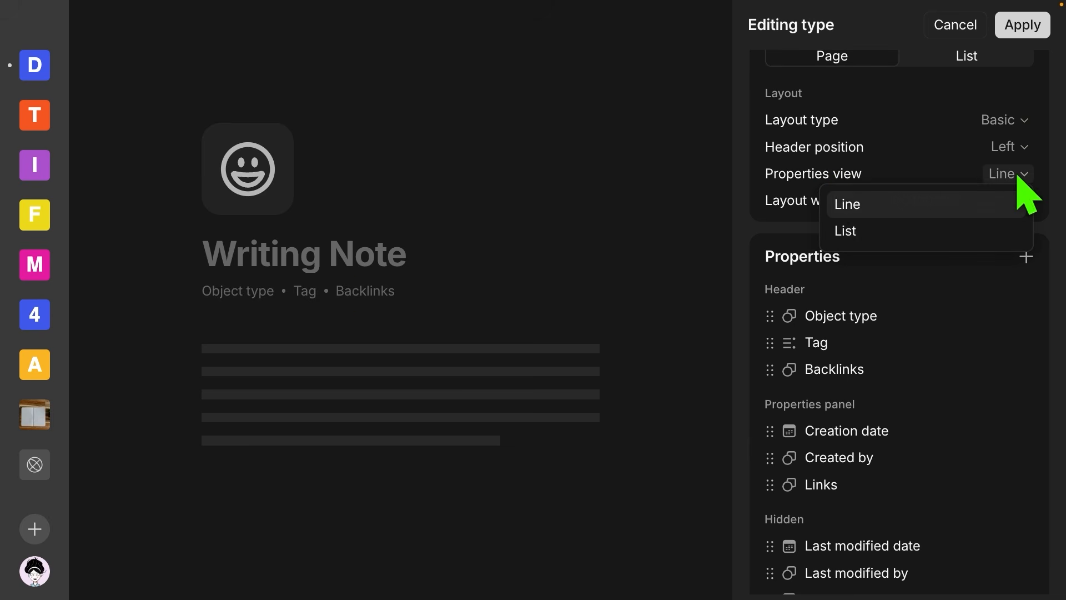
{"action": "left_click", "coordinate": [883, 230]}
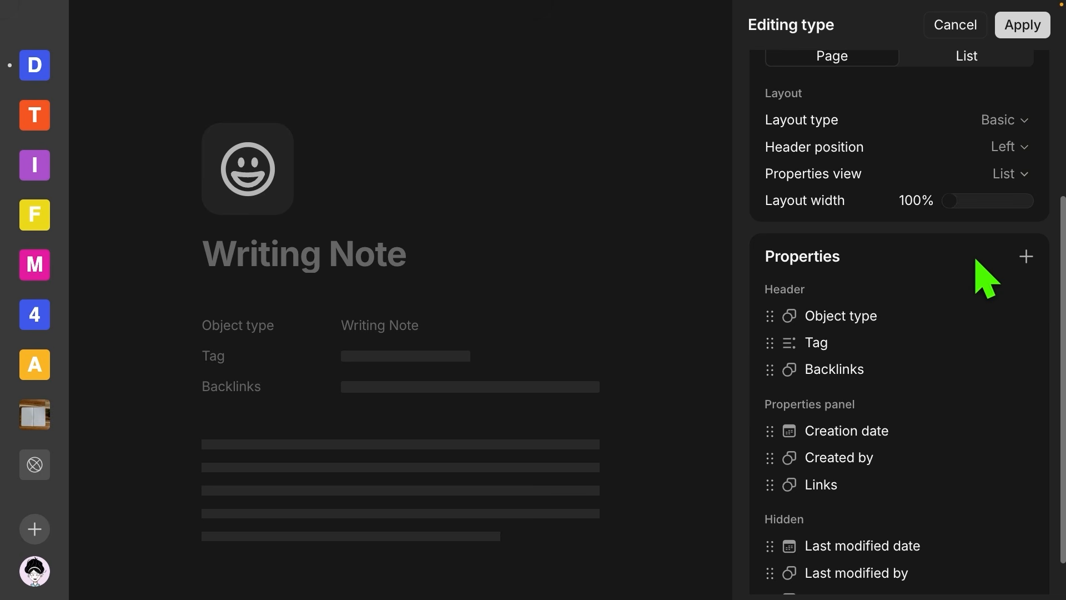
Move Backlinks to the Properties panel group and Last modified date into the Header above Tag, and apply the Writing Note type.
{"action": "scroll", "coordinate": [977, 261], "scroll_direction": "down", "scroll_amount": 2}
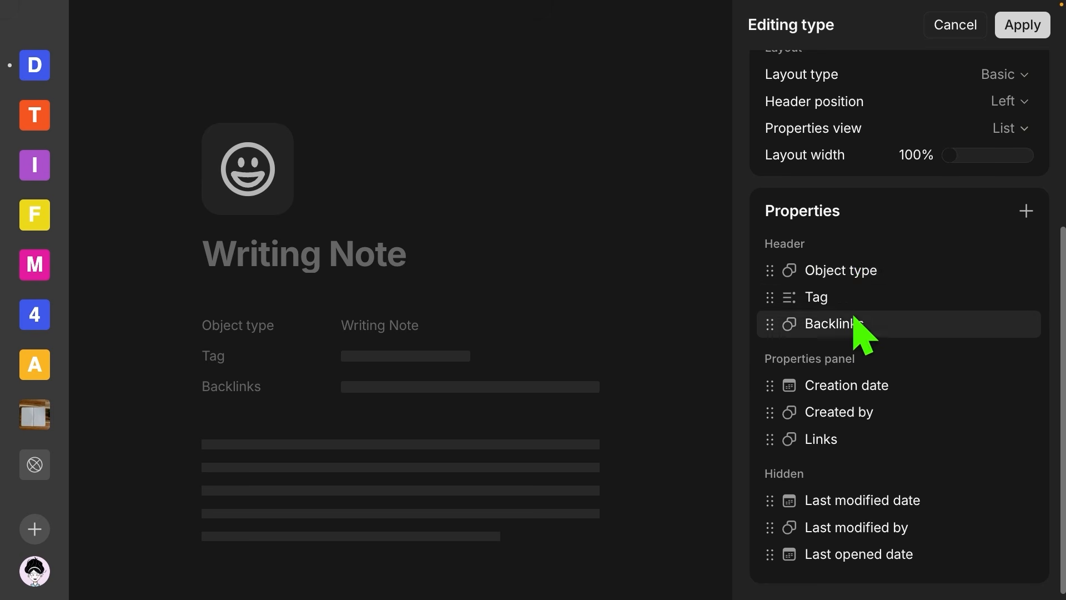
{"action": "left_click_drag", "start_coordinate": [768, 323], "coordinate": [768, 383]}
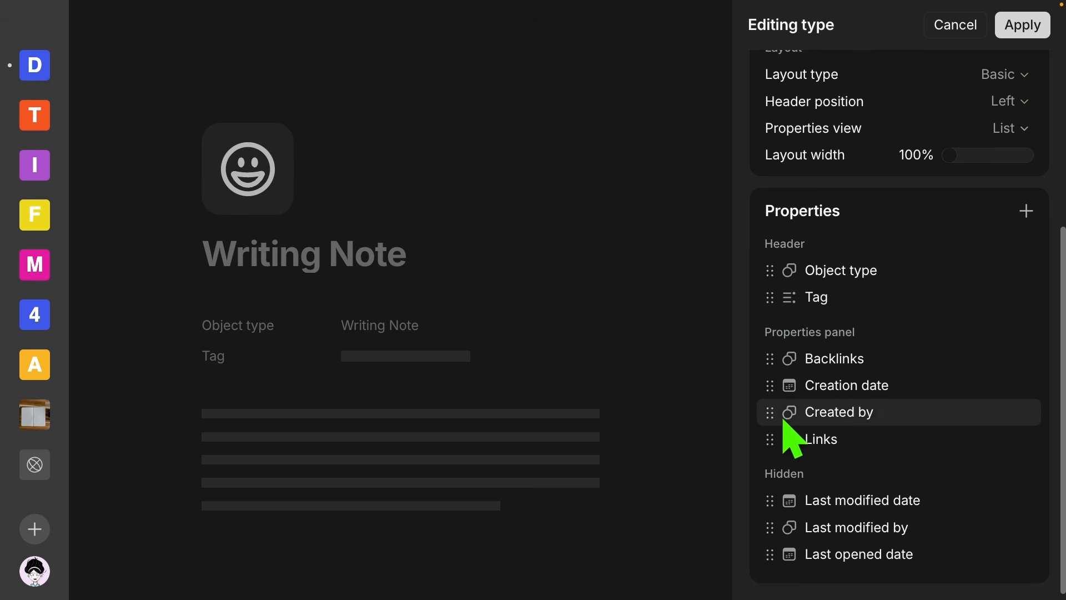
{"action": "left_click_drag", "start_coordinate": [769, 500], "coordinate": [788, 295]}
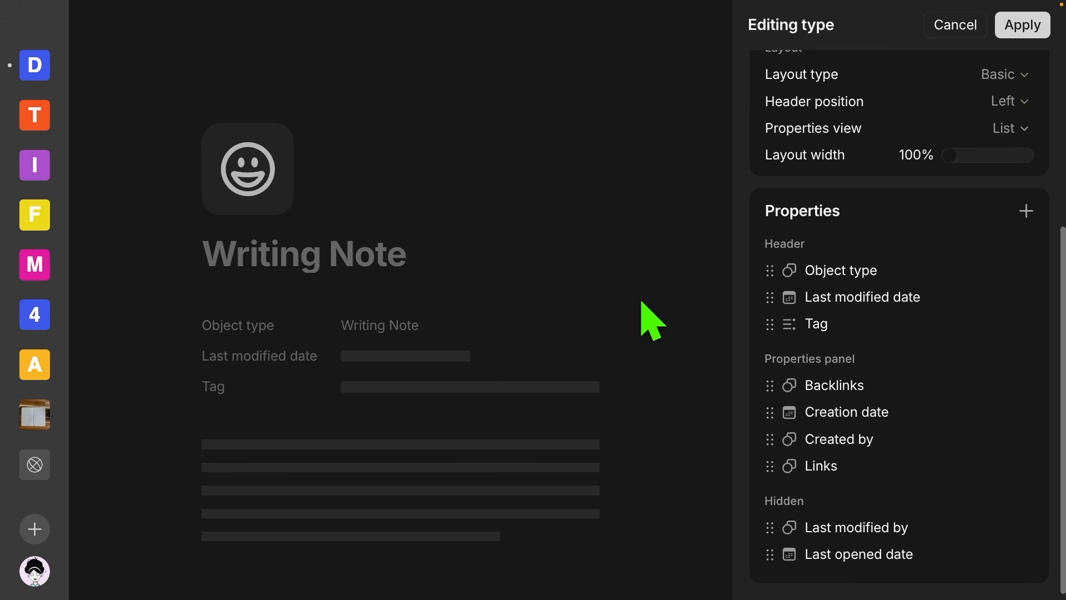
{"action": "scroll", "coordinate": [874, 262], "scroll_direction": "up", "scroll_amount": 5}
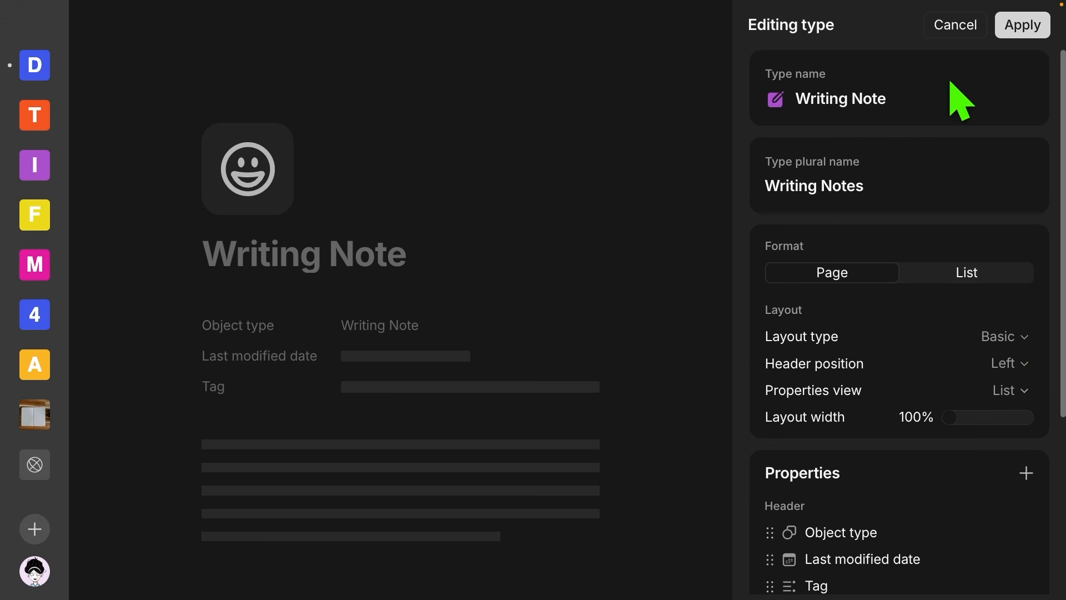
{"action": "left_click", "coordinate": [1023, 25]}
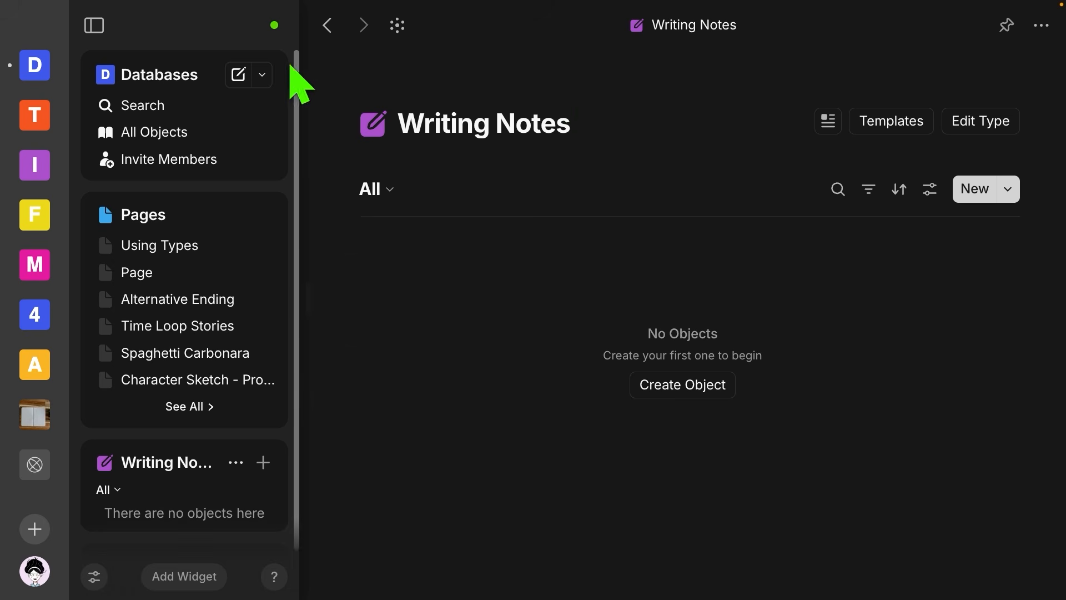
Start a new object type named Movies and give it the red-orange video camera icon.
{"action": "left_click", "coordinate": [262, 75]}
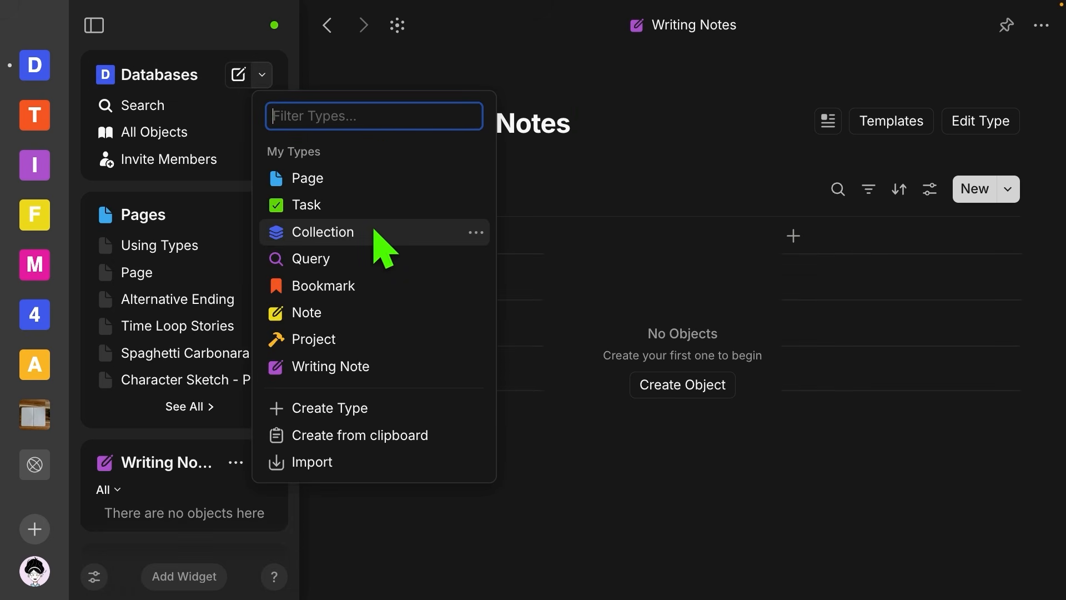
{"action": "left_click", "coordinate": [371, 413]}
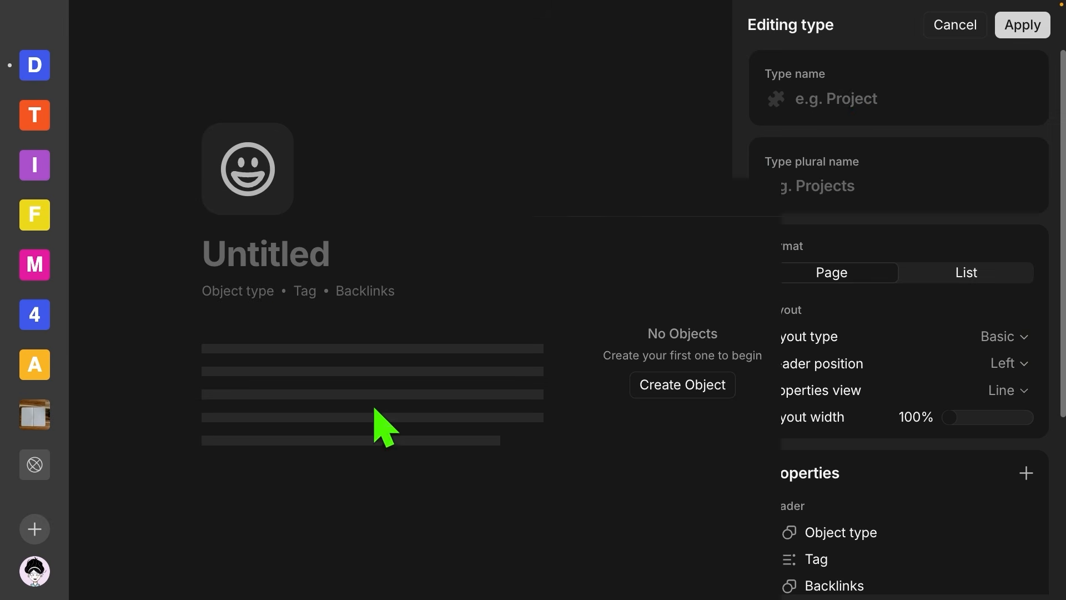
{"action": "left_click", "coordinate": [838, 98]}
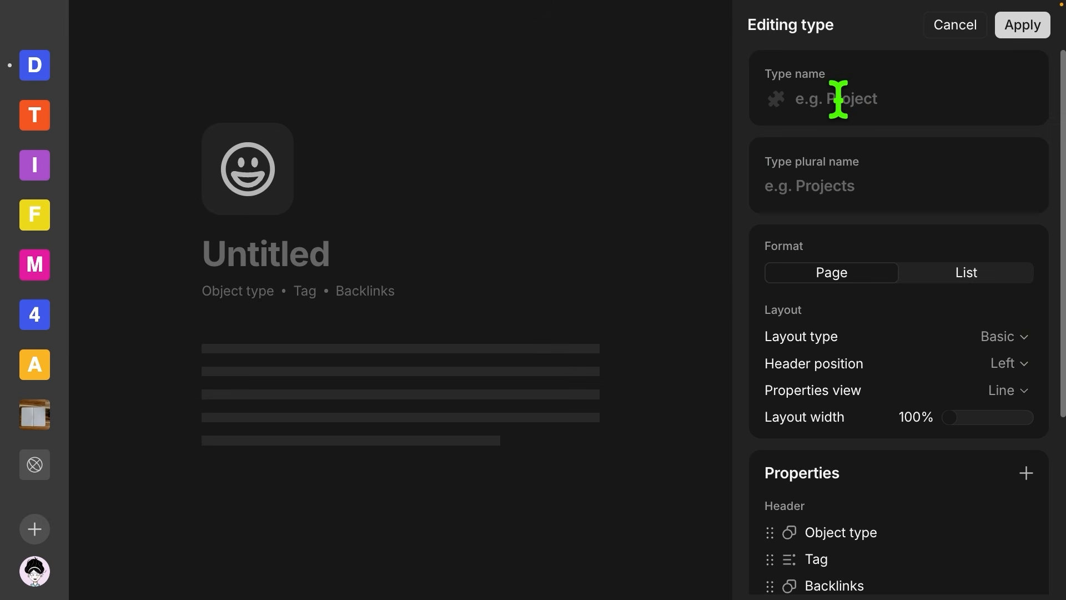
{"action": "type", "text": "Movies"}
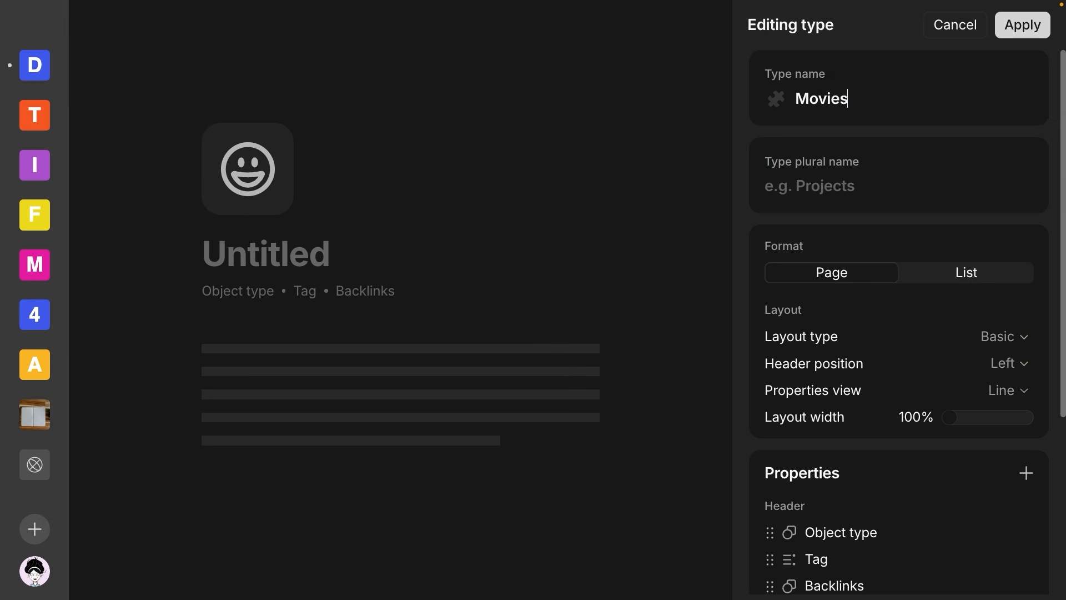
{"action": "left_click", "coordinate": [777, 101]}
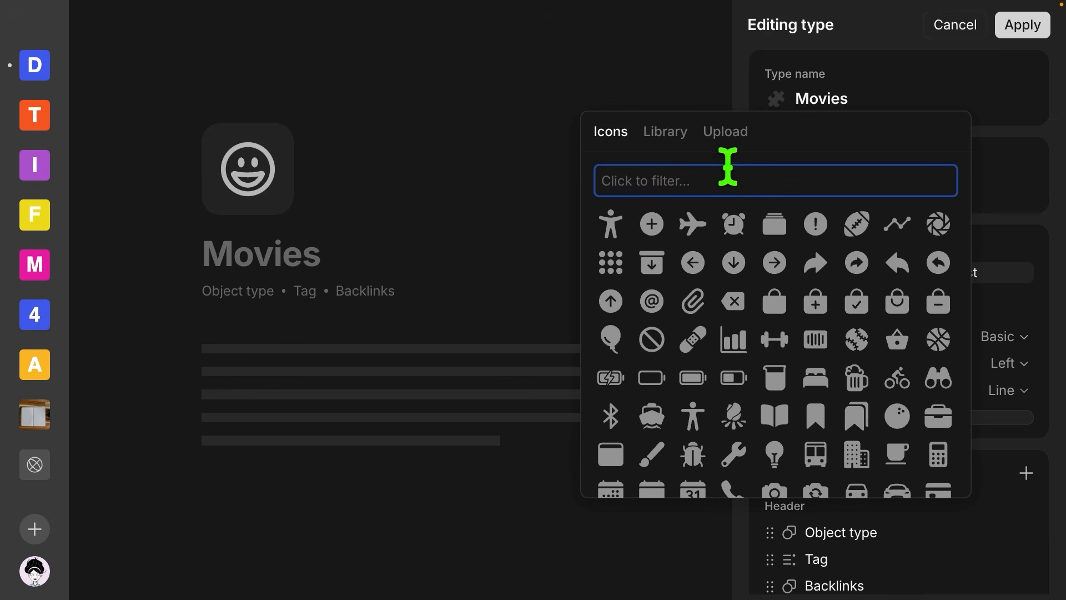
{"action": "type", "text": "vid"}
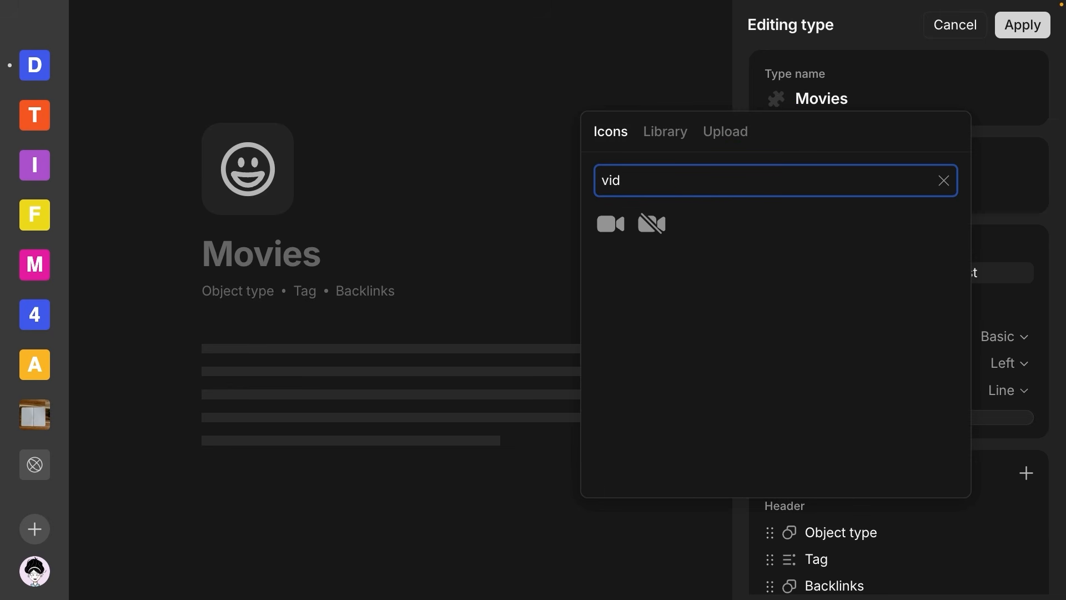
{"action": "left_click", "coordinate": [608, 228]}
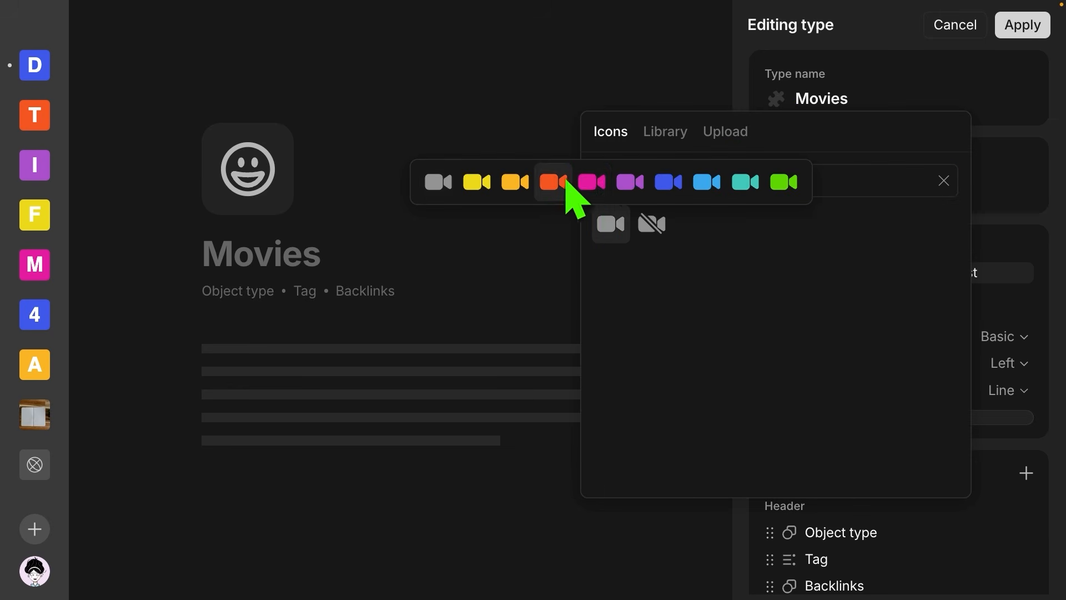
{"action": "left_click", "coordinate": [567, 182]}
Change the type name to the singular Movie and enter Movies as its plural name.
{"action": "left_click", "coordinate": [855, 99]}
{"action": "key", "text": "BackSpace"}
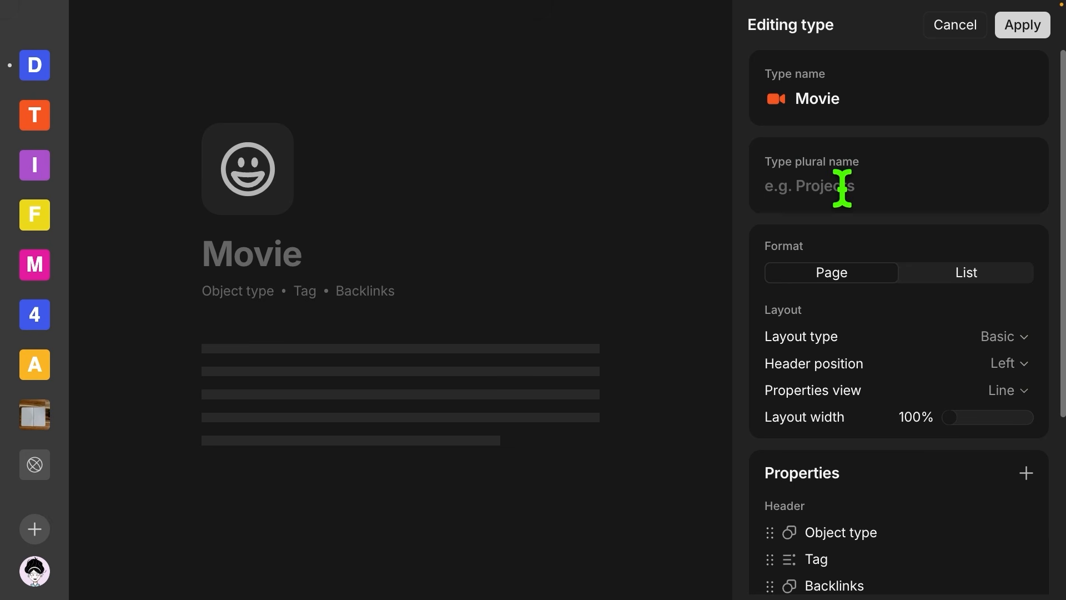
{"action": "type", "text": "Movies"}
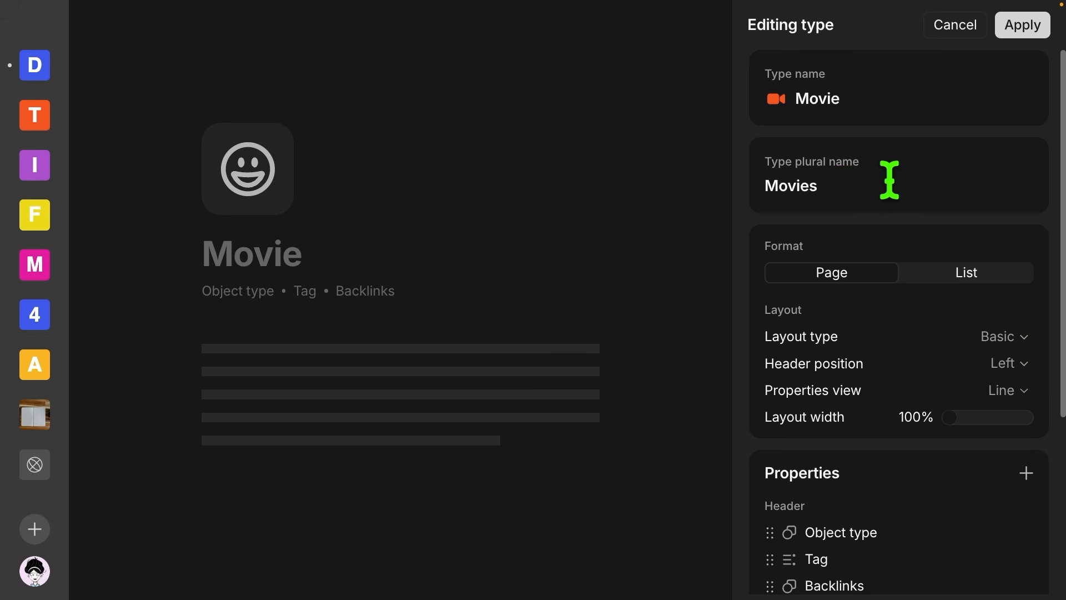
Add a new Select property named 5 star rating to the Movie type and apply the type.
{"action": "scroll", "coordinate": [890, 218], "scroll_direction": "down", "scroll_amount": 3}
{"action": "scroll", "coordinate": [890, 222], "scroll_direction": "down", "scroll_amount": 2}
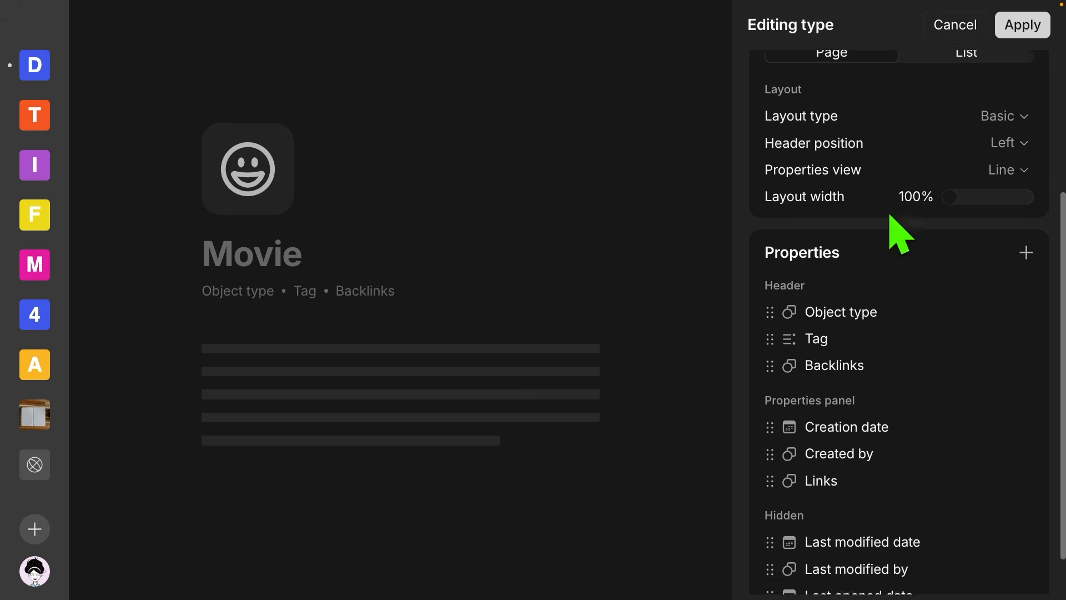
{"action": "left_click", "coordinate": [1026, 211]}
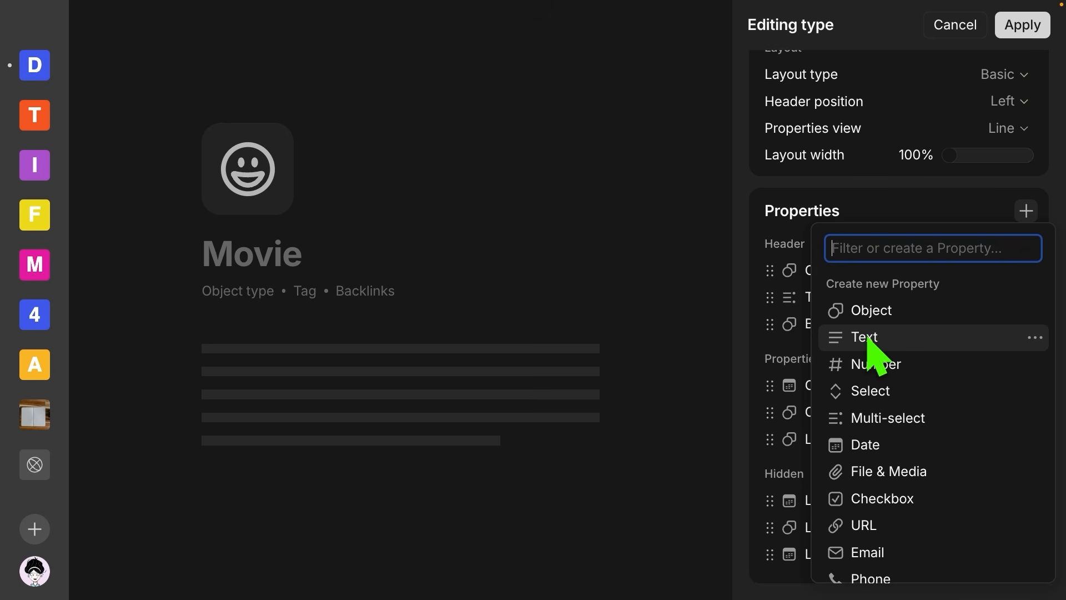
{"action": "left_click", "coordinate": [872, 393]}
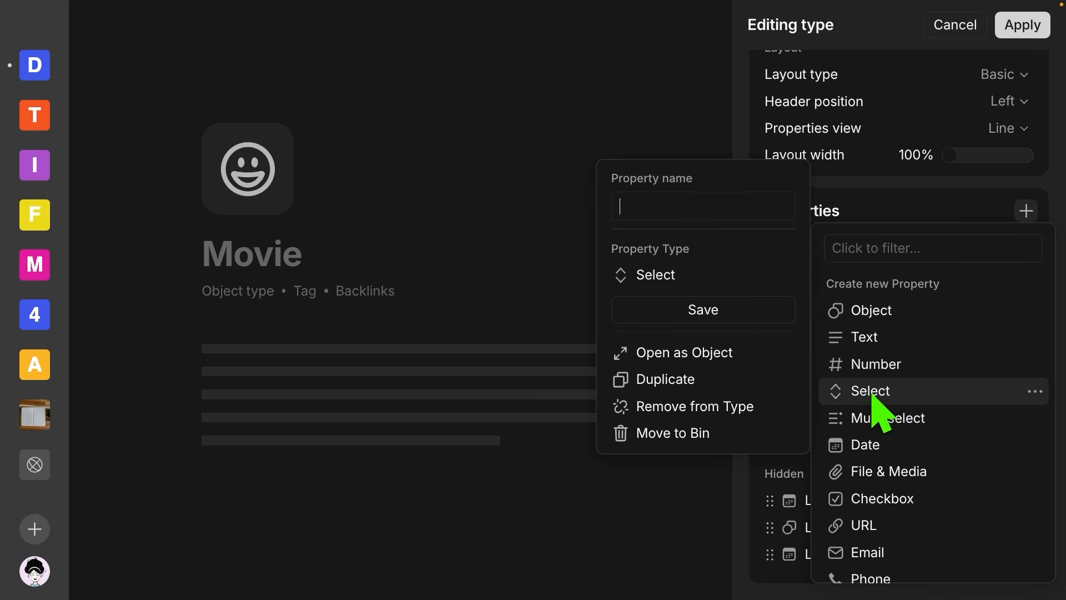
{"action": "left_click", "coordinate": [666, 207]}
{"action": "type", "text": "5 star"}
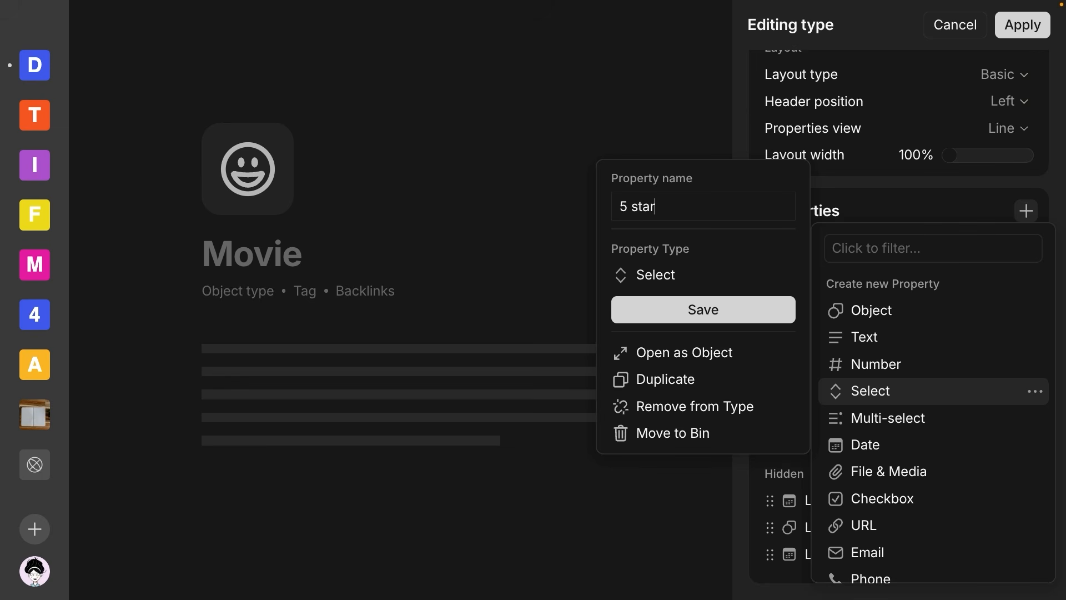
{"action": "type", "text": " rating"}
{"action": "left_click", "coordinate": [655, 275]}
{"action": "left_click", "coordinate": [673, 321]}
{"action": "left_click", "coordinate": [672, 322]}
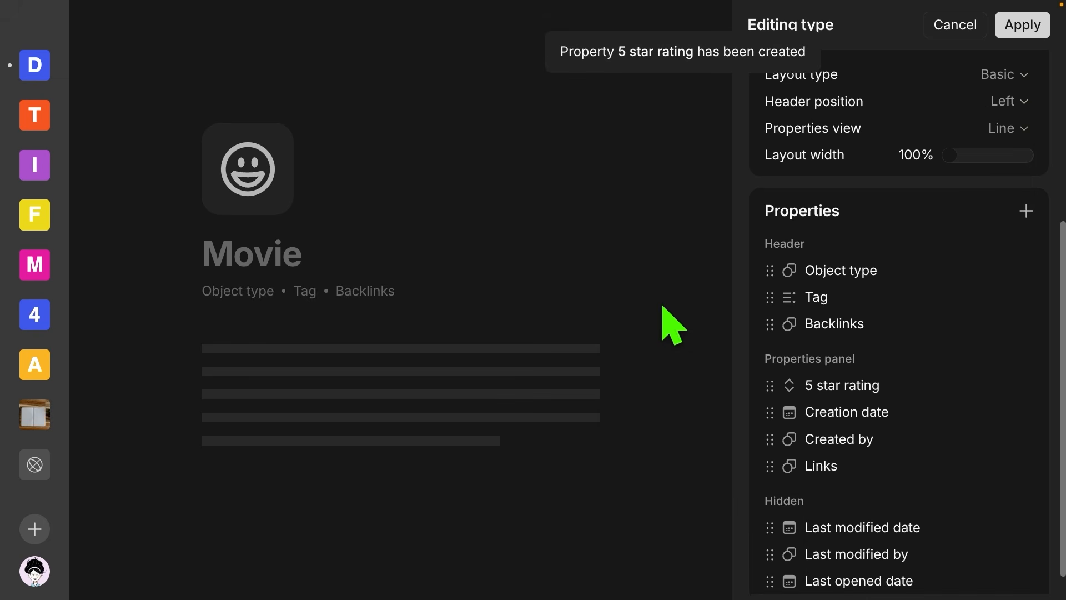
{"action": "left_click", "coordinate": [1024, 28]}
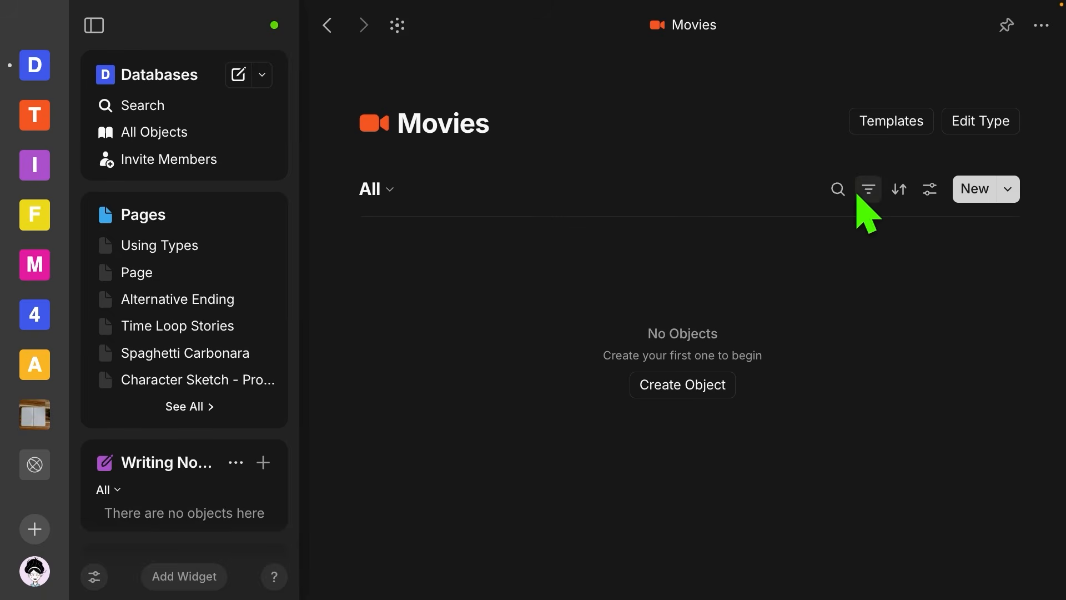
Create a first Movie object, switch the All view to a grid layout with columns, and narrow the Name column.
{"action": "left_click", "coordinate": [678, 383]}
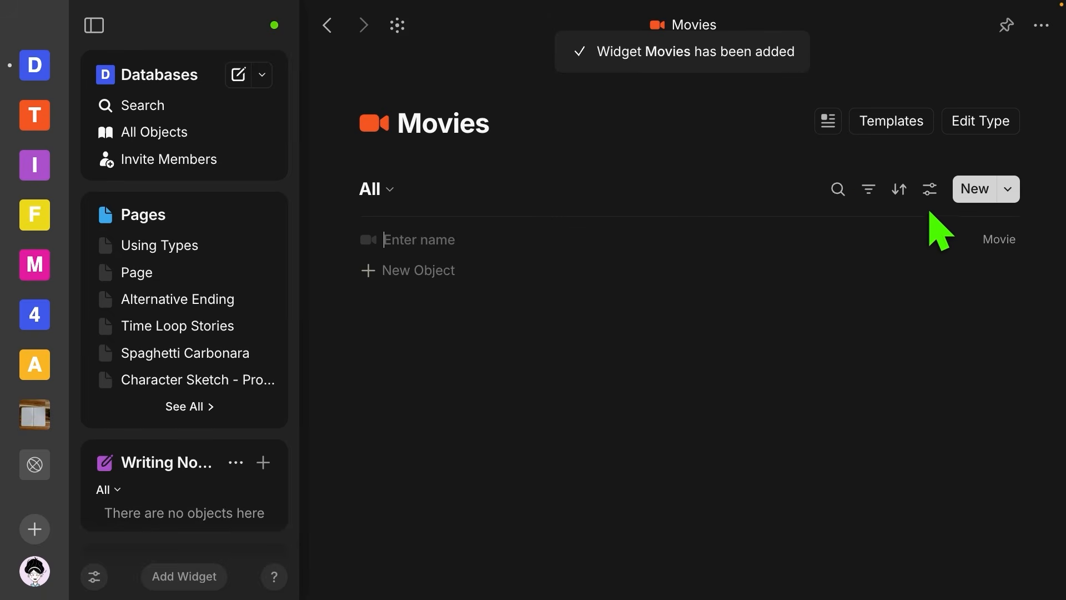
{"action": "left_click", "coordinate": [930, 191]}
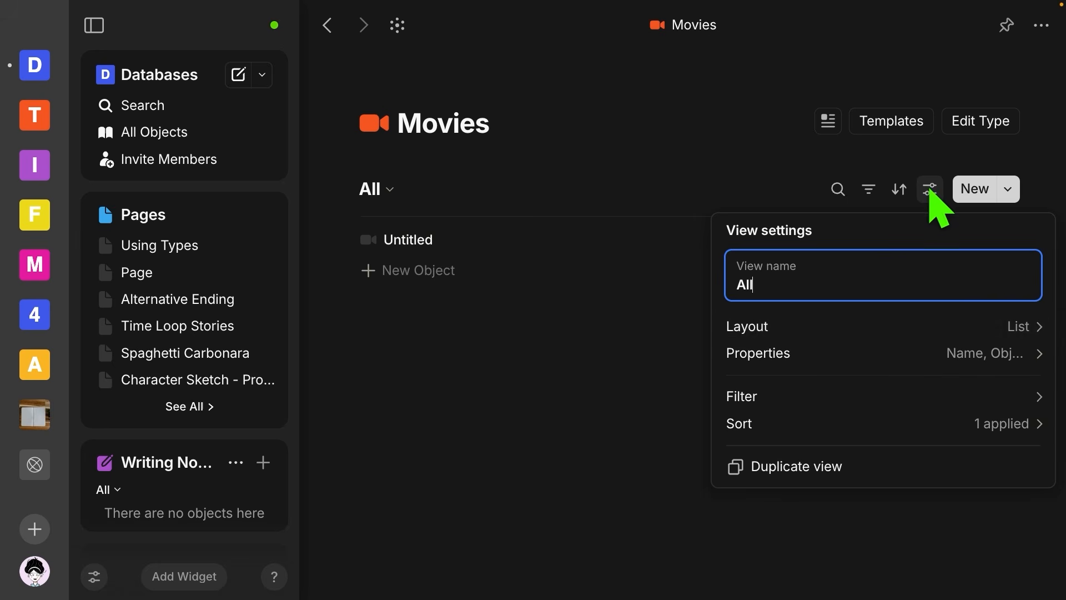
{"action": "left_click", "coordinate": [823, 326]}
{"action": "left_click", "coordinate": [769, 292]}
{"action": "left_click", "coordinate": [607, 221]}
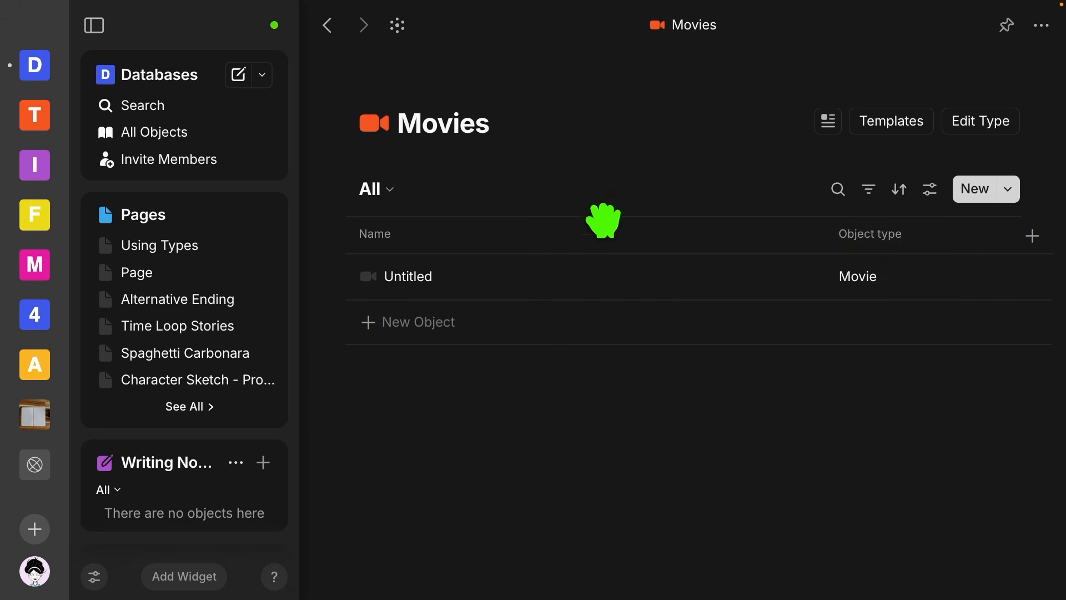
{"action": "left_click_drag", "start_coordinate": [827, 237], "coordinate": [513, 238]}
Add the existing 5 star rating property as a column in the Movies view.
{"action": "left_click", "coordinate": [717, 235]}
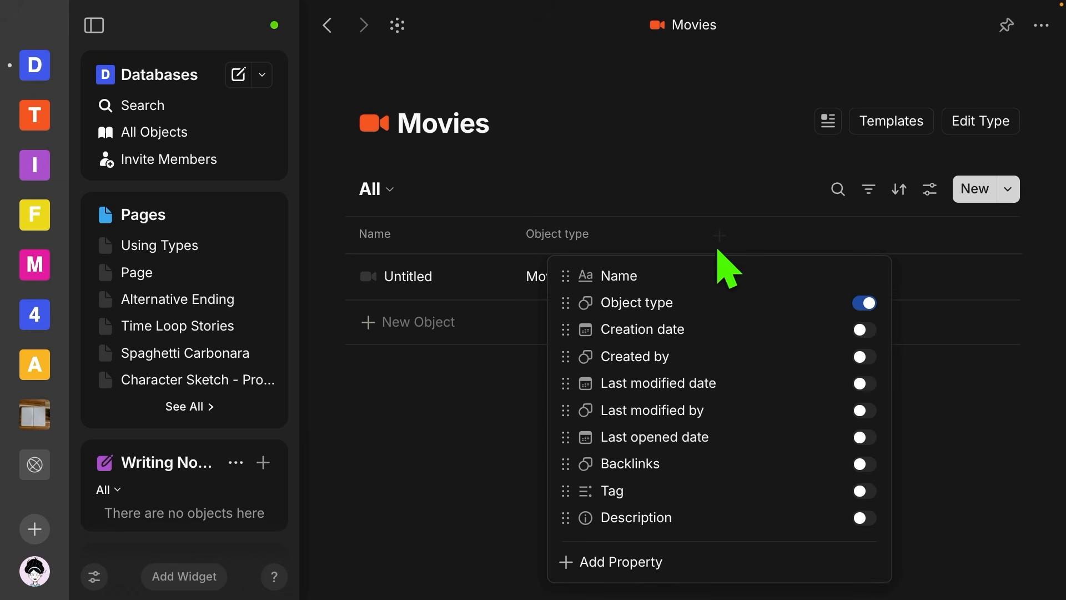
{"action": "left_click", "coordinate": [658, 562]}
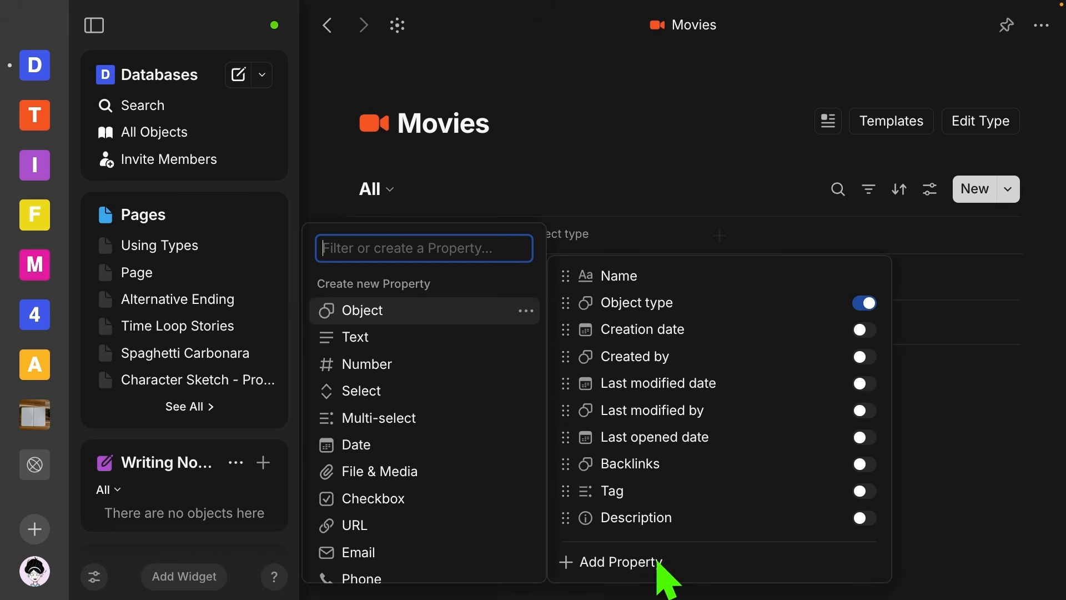
{"action": "scroll", "coordinate": [522, 405], "scroll_direction": "down", "scroll_amount": 2}
{"action": "scroll", "coordinate": [521, 405], "scroll_direction": "down", "scroll_amount": 1}
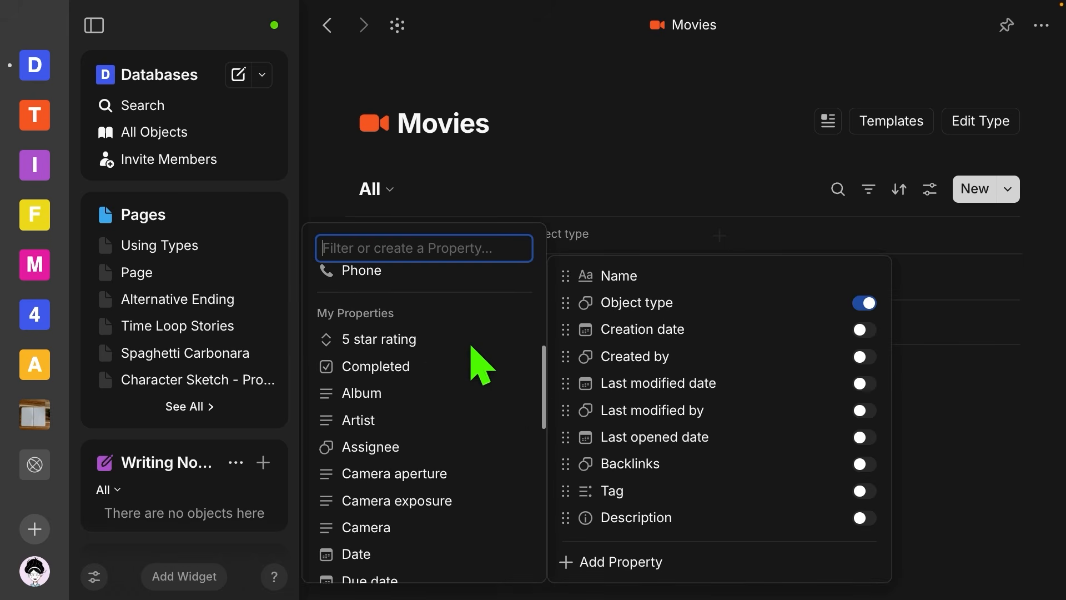
{"action": "left_click", "coordinate": [401, 340]}
{"action": "left_click", "coordinate": [404, 357]}
Create a five-star option made of star emojis (⭐⭐⭐⭐⭐) in the untitled movie's 5 star rating cell.
{"action": "left_click", "coordinate": [722, 287]}
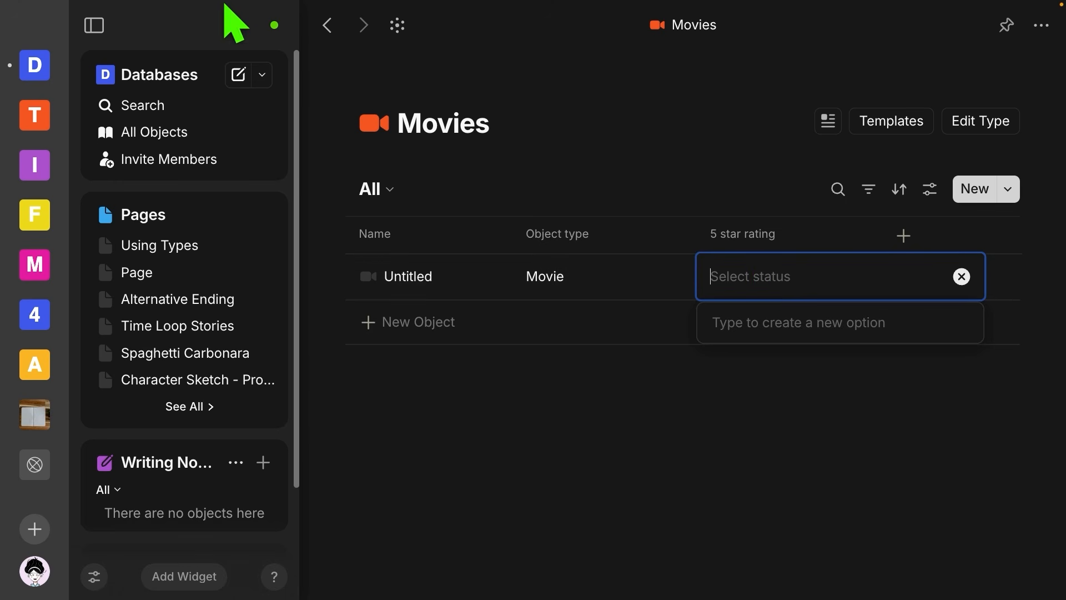
{"action": "left_click", "coordinate": [101, 6]}
{"action": "left_click", "coordinate": [155, 193]}
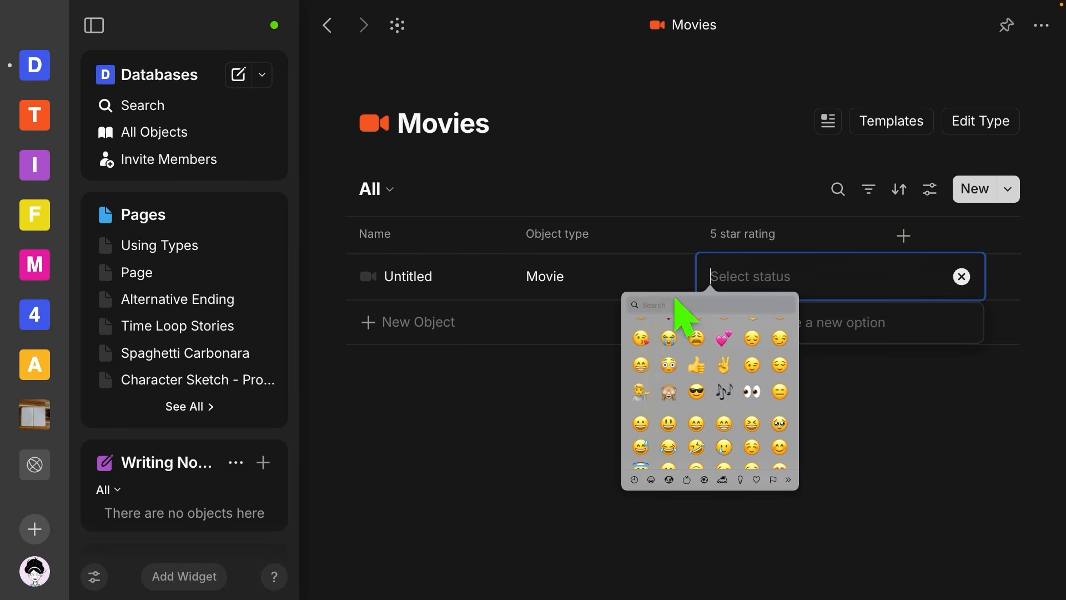
{"action": "scroll", "coordinate": [716, 333], "scroll_direction": "up", "scroll_amount": 2}
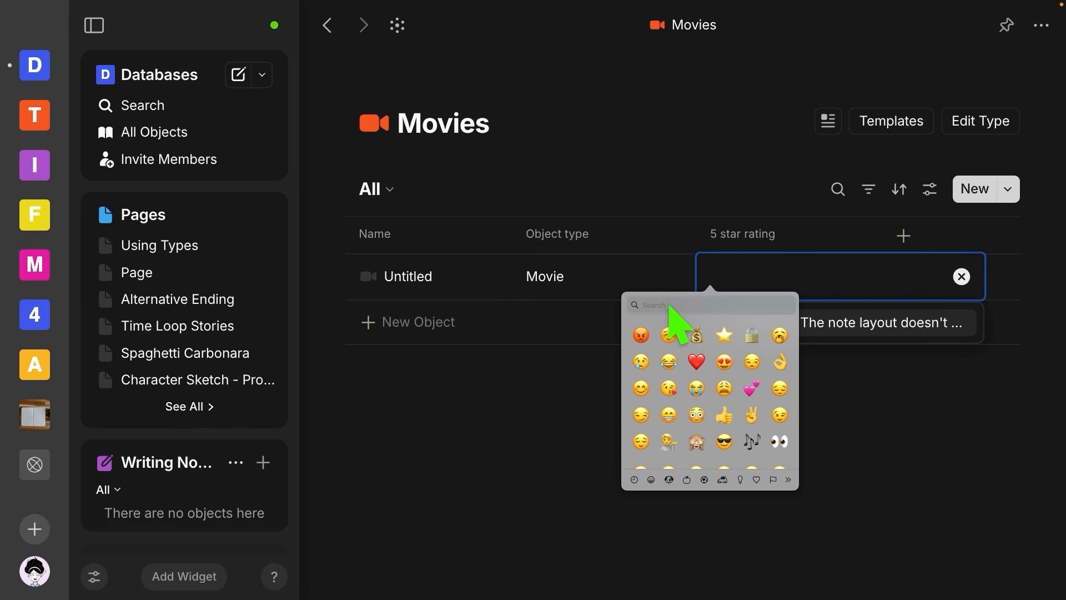
{"action": "left_click", "coordinate": [724, 335]}
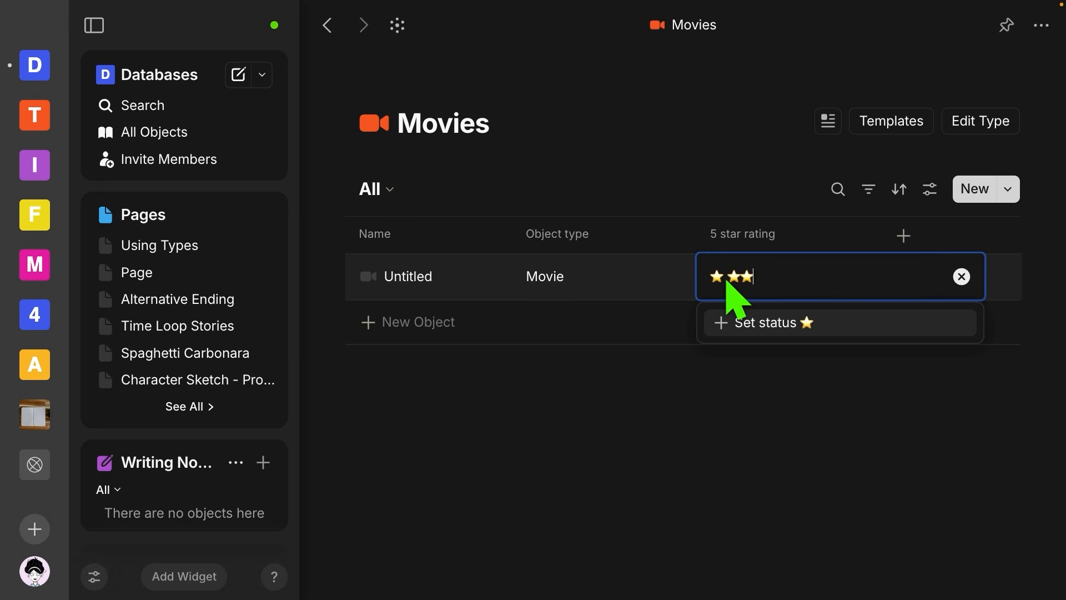
{"action": "type", "text": "⭐"}
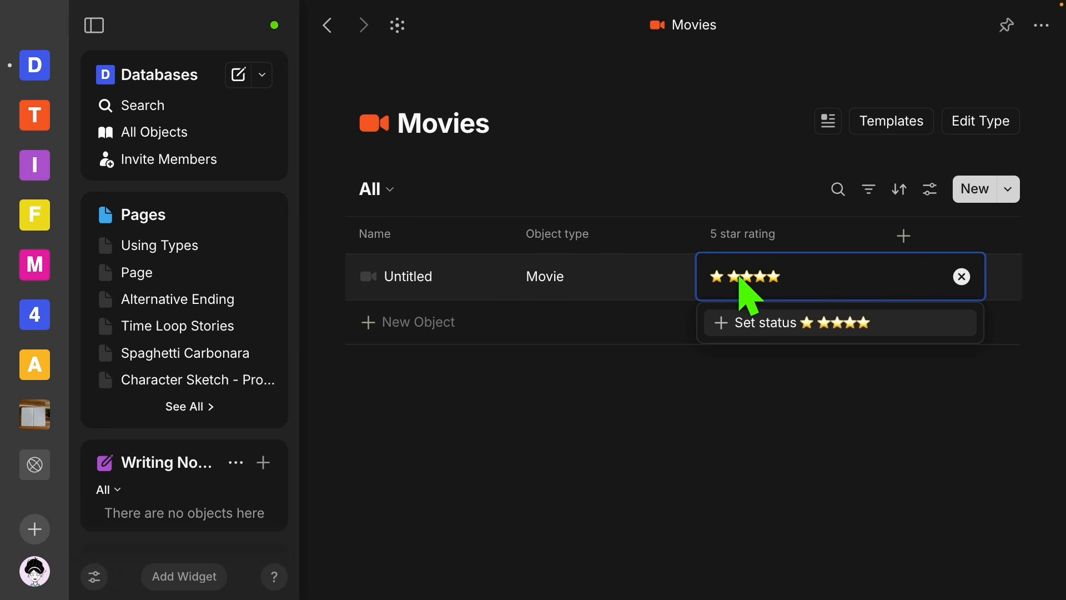
{"action": "key", "text": "BackSpace"}
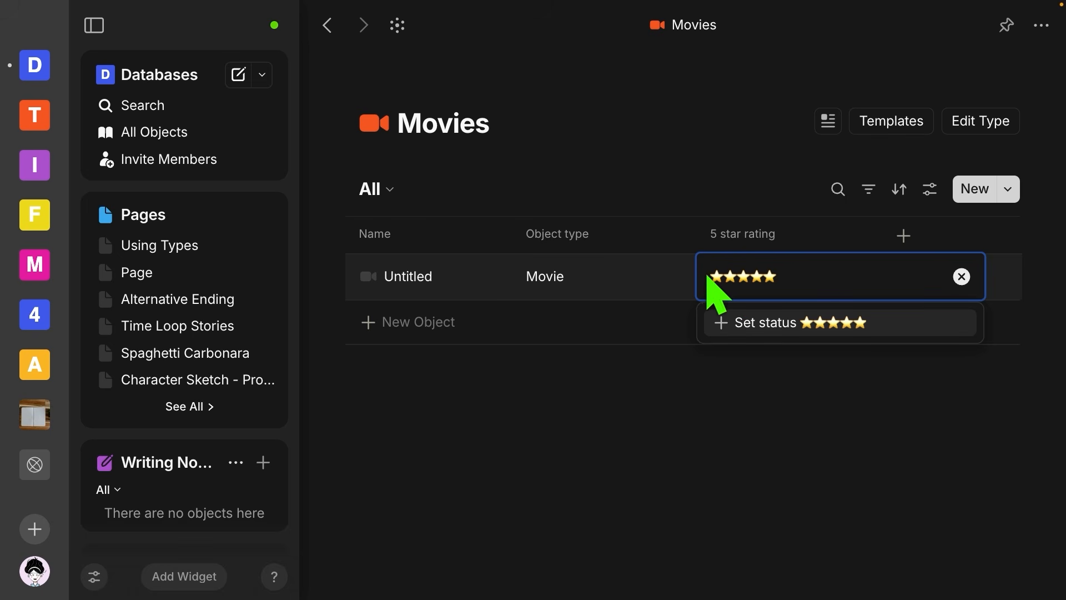
{"action": "left_click", "coordinate": [787, 328]}
Create the four-star (⭐⭐⭐⭐) and three-star (⭐⭐⭐) options for the 5 star rating property.
{"action": "left_click", "coordinate": [764, 284]}
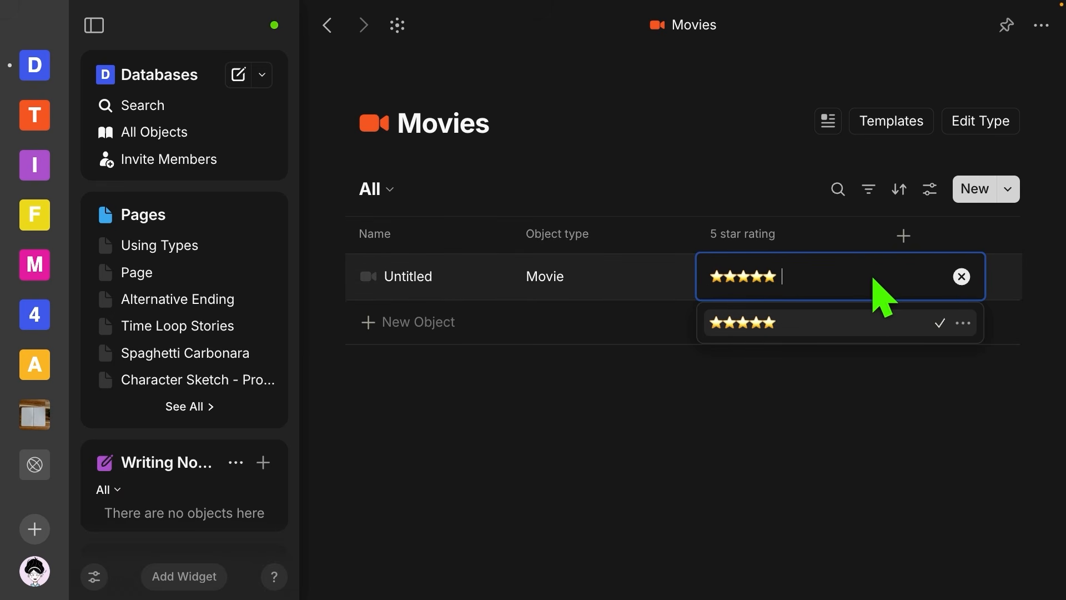
{"action": "type", "text": "⭐"}
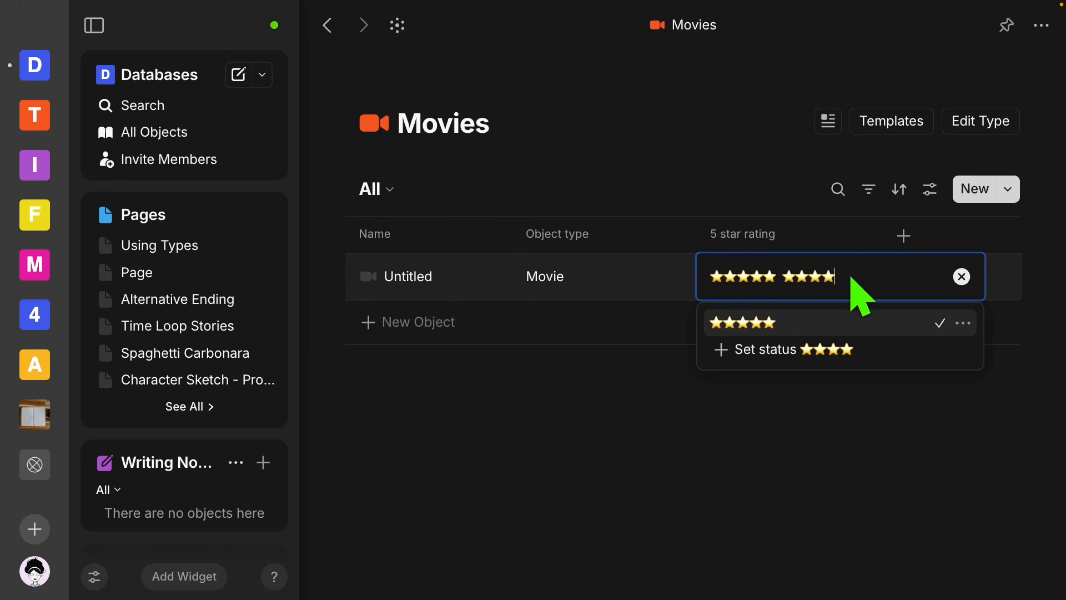
{"action": "type", "text": "⭐⭐⭐"}
{"action": "left_click", "coordinate": [830, 353]}
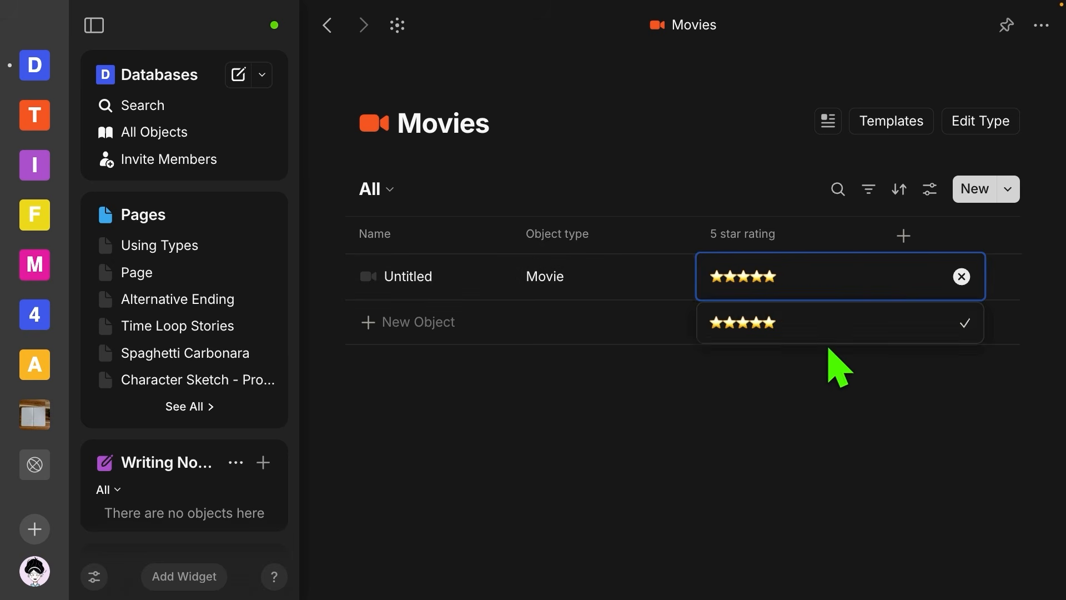
{"action": "left_click", "coordinate": [775, 277]}
{"action": "left_click", "coordinate": [796, 279]}
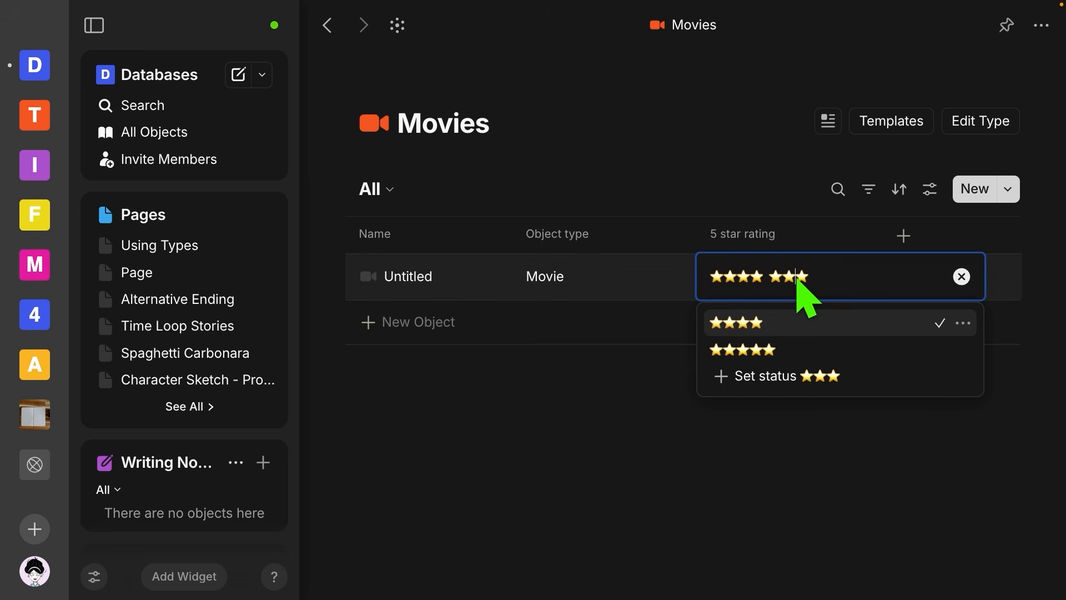
{"action": "left_click", "coordinate": [803, 380]}
Create the two-star (⭐⭐) and one-star (⭐) options for the 5 star rating property.
{"action": "left_click", "coordinate": [758, 280]}
{"action": "type", "text": "⭐"}
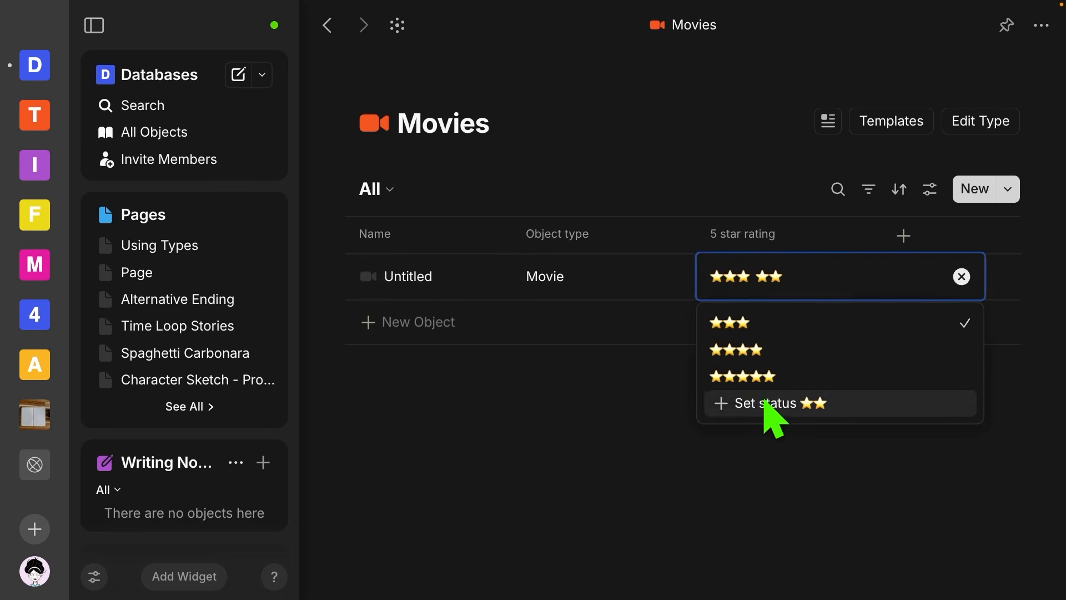
{"action": "left_click", "coordinate": [763, 397]}
{"action": "left_click", "coordinate": [759, 277]}
{"action": "type", "text": "⭐"}
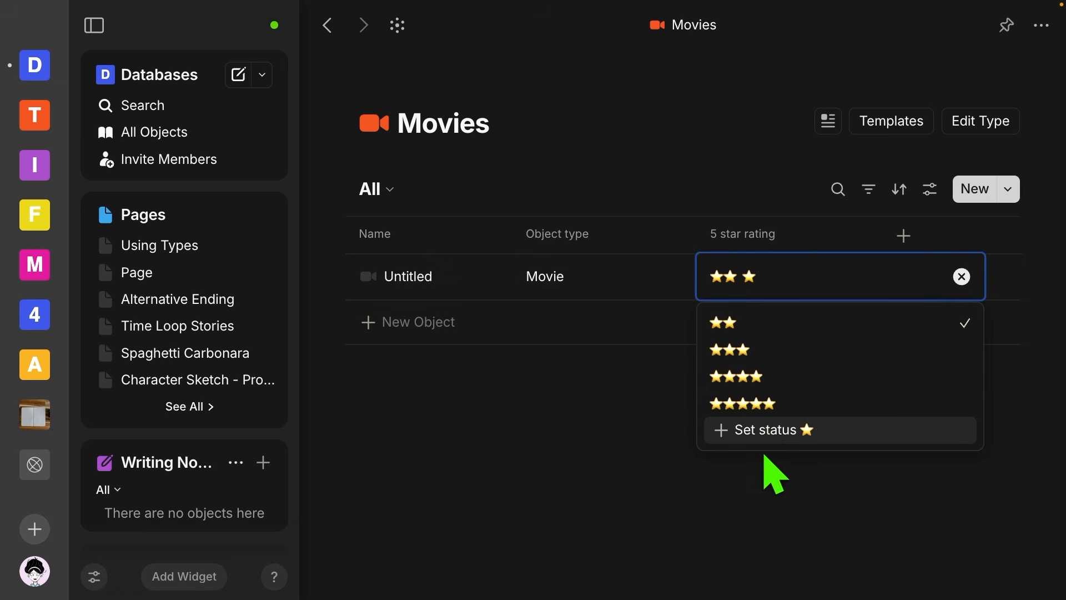
{"action": "left_click", "coordinate": [767, 430]}
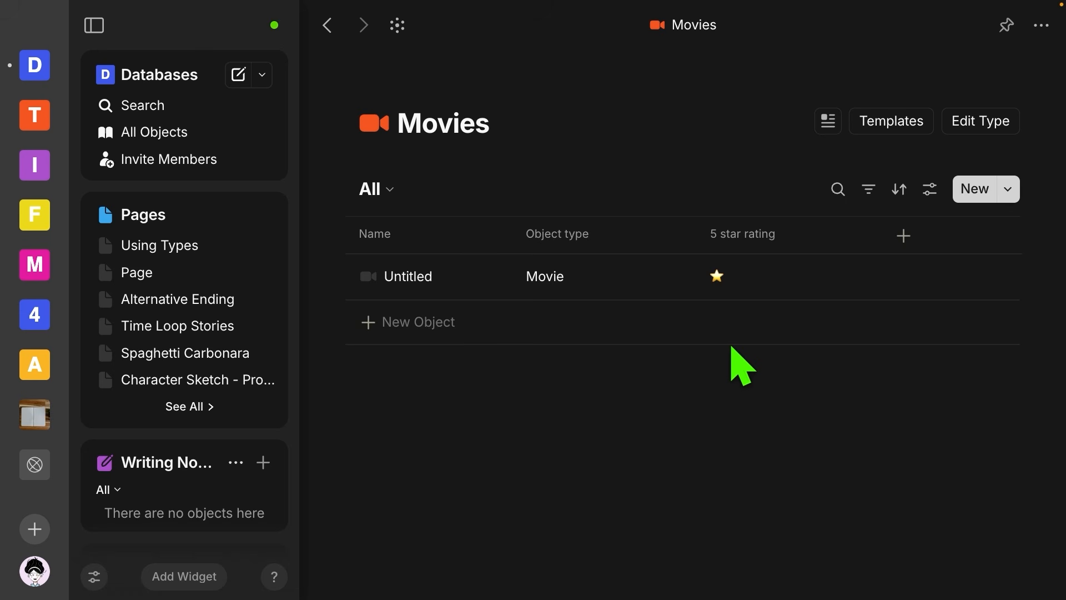
Name the untitled movie Looper and open its page.
{"action": "left_click", "coordinate": [430, 278]}
{"action": "type", "text": "Looper"}
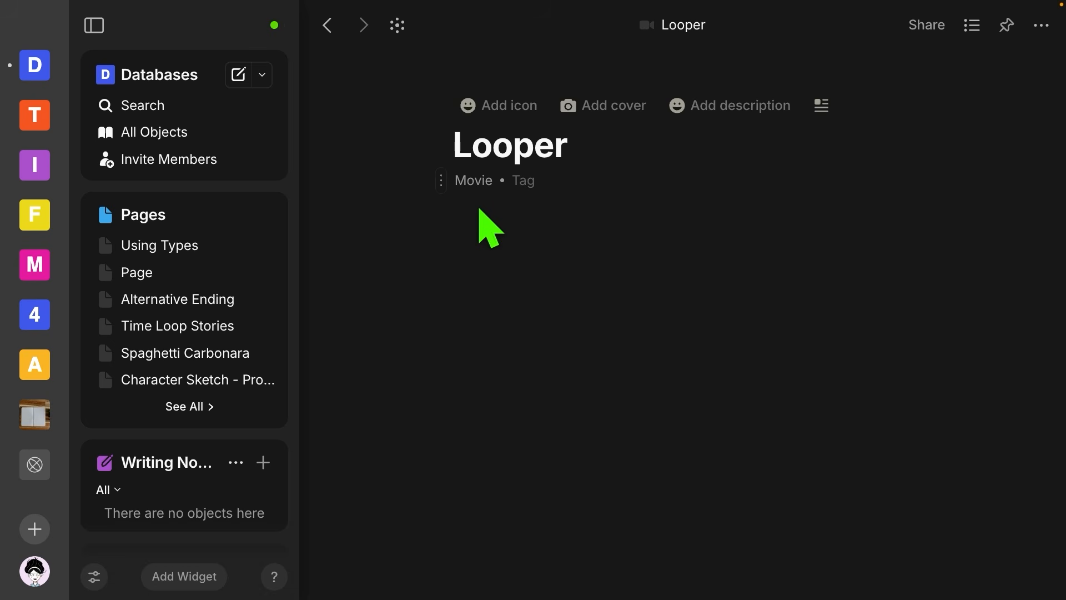
Edit the Movie type from Looper's page, moving the 5 star rating property to the first place in the header.
{"action": "left_click", "coordinate": [973, 26]}
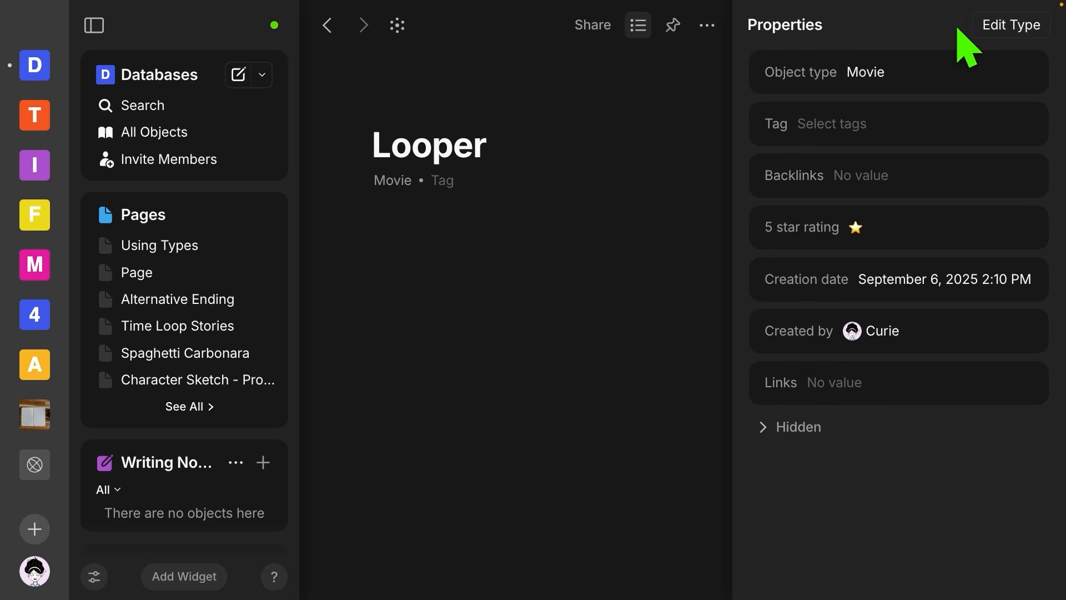
{"action": "left_click", "coordinate": [1011, 25]}
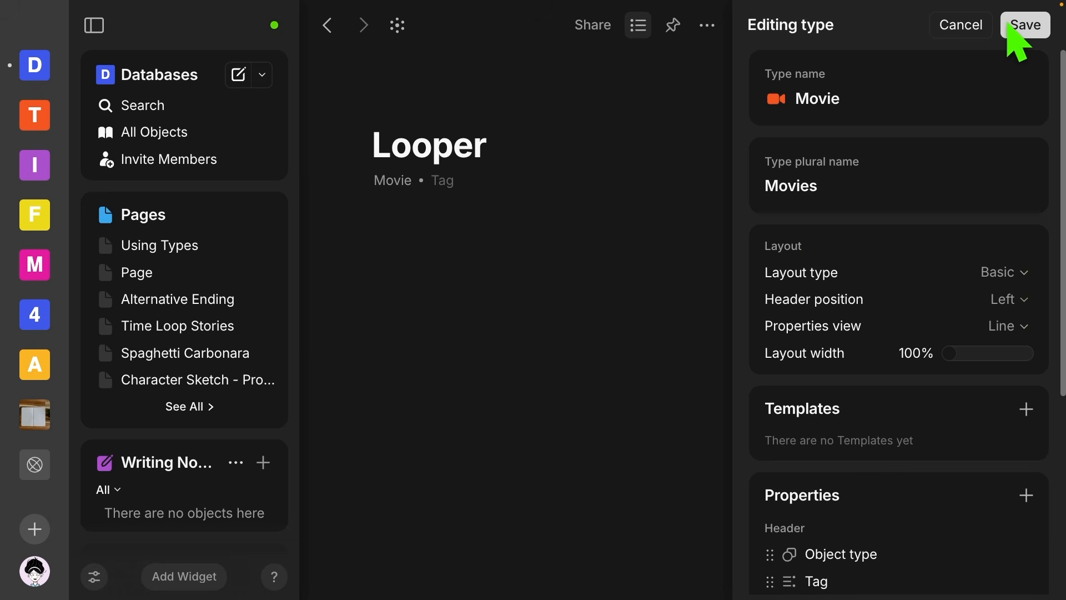
{"action": "scroll", "coordinate": [996, 302], "scroll_direction": "down", "scroll_amount": 5}
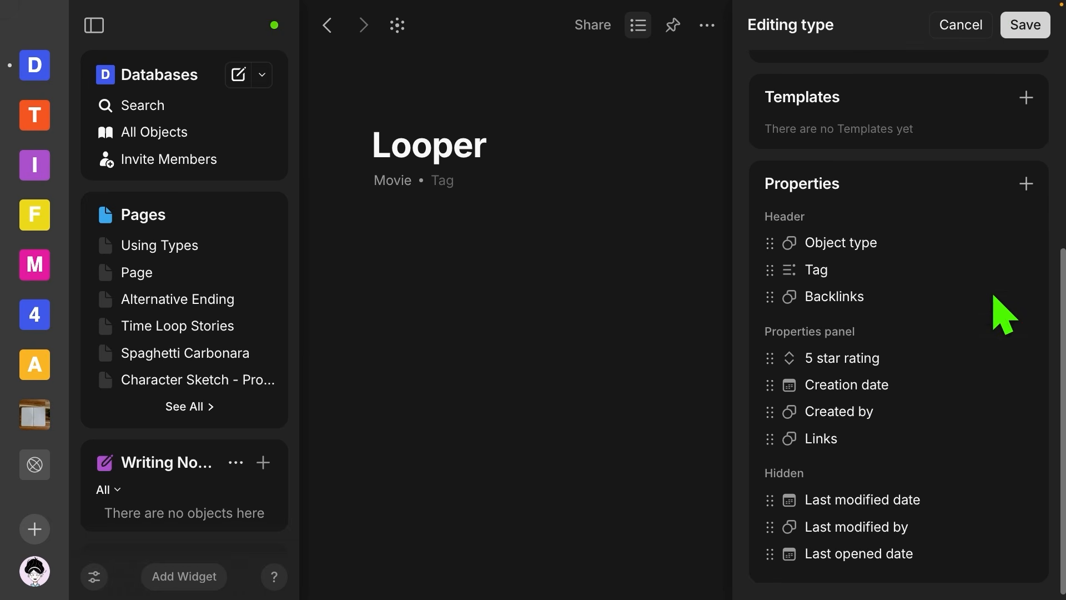
{"action": "left_click_drag", "start_coordinate": [771, 357], "coordinate": [774, 233]}
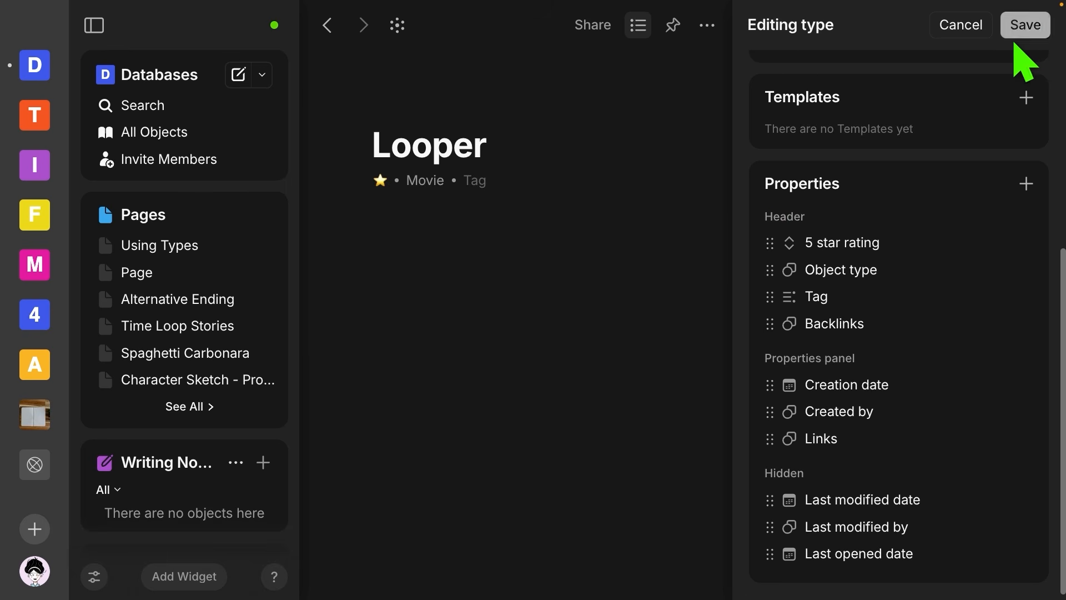
Set the Movie type's properties view to List, save the type, and close Looper's properties.
{"action": "scroll", "coordinate": [938, 183], "scroll_direction": "up", "scroll_amount": 5}
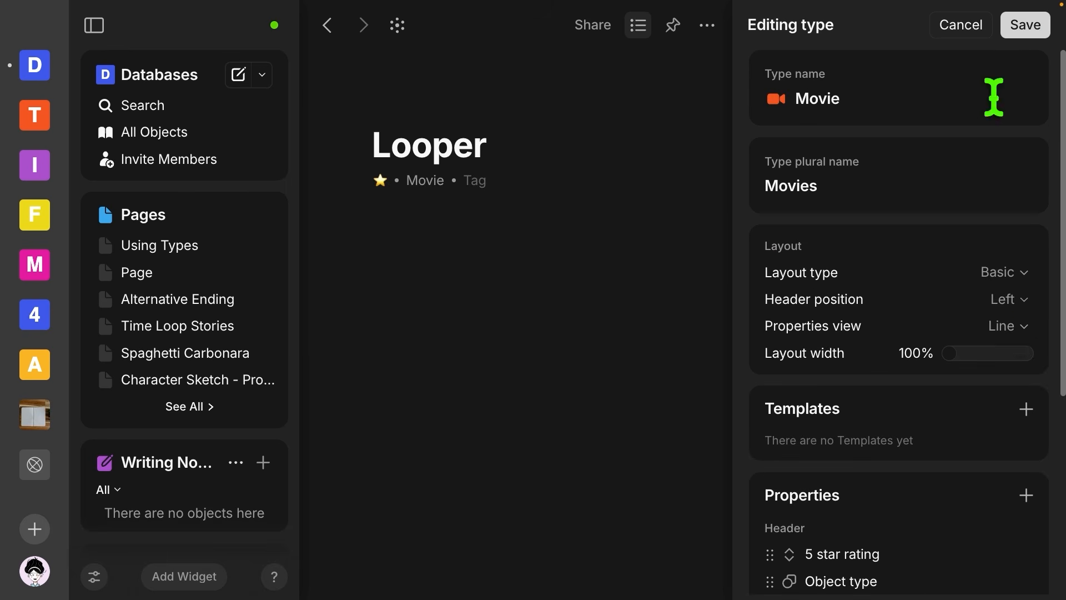
{"action": "left_click", "coordinate": [1006, 322]}
{"action": "left_click", "coordinate": [904, 378]}
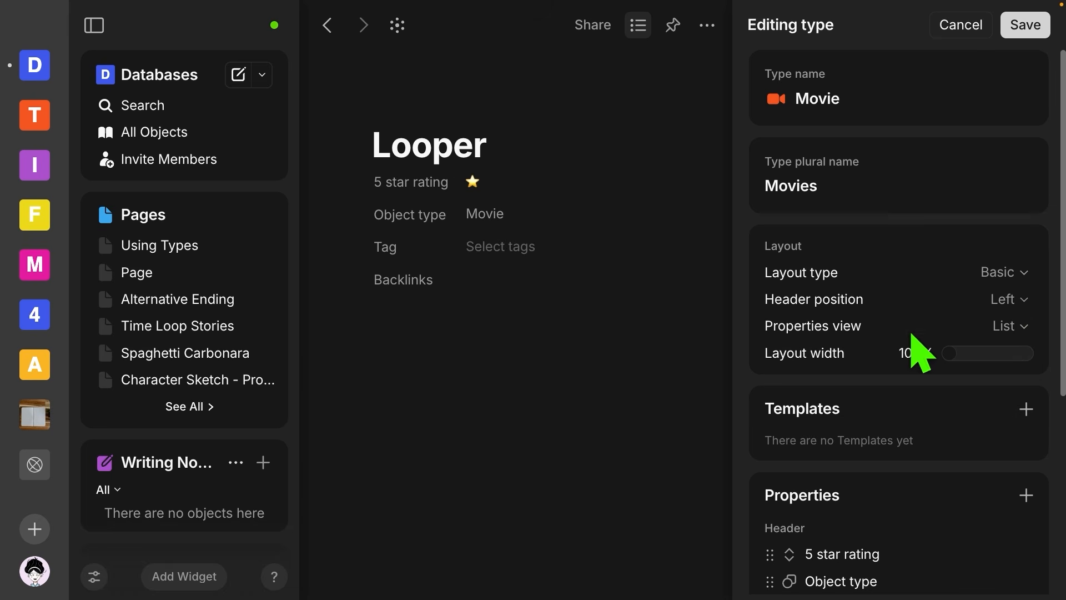
{"action": "left_click", "coordinate": [1024, 25]}
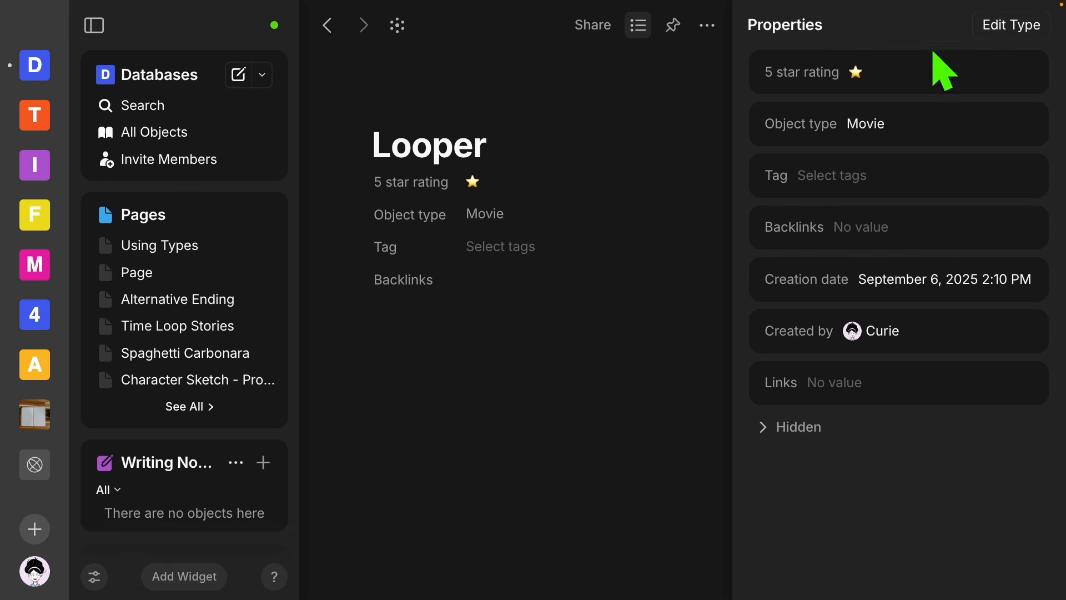
{"action": "left_click", "coordinate": [639, 26]}
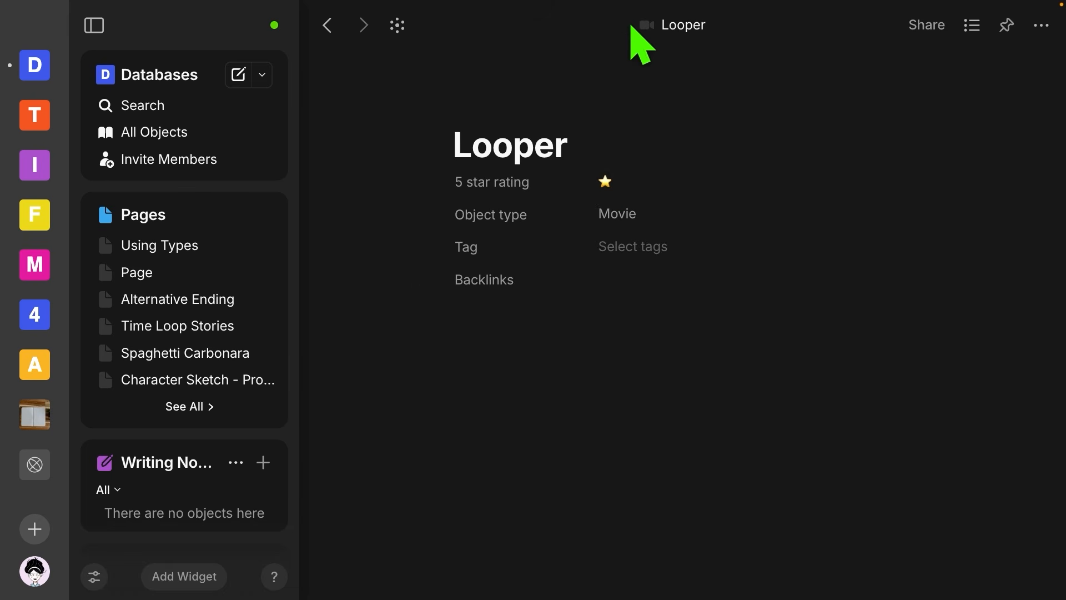
Set Looper's 5 star rating to four stars (⭐⭐⭐⭐) and return to the Movies list.
{"action": "left_click", "coordinate": [604, 183]}
{"action": "left_click", "coordinate": [678, 299]}
{"action": "left_click", "coordinate": [611, 390]}
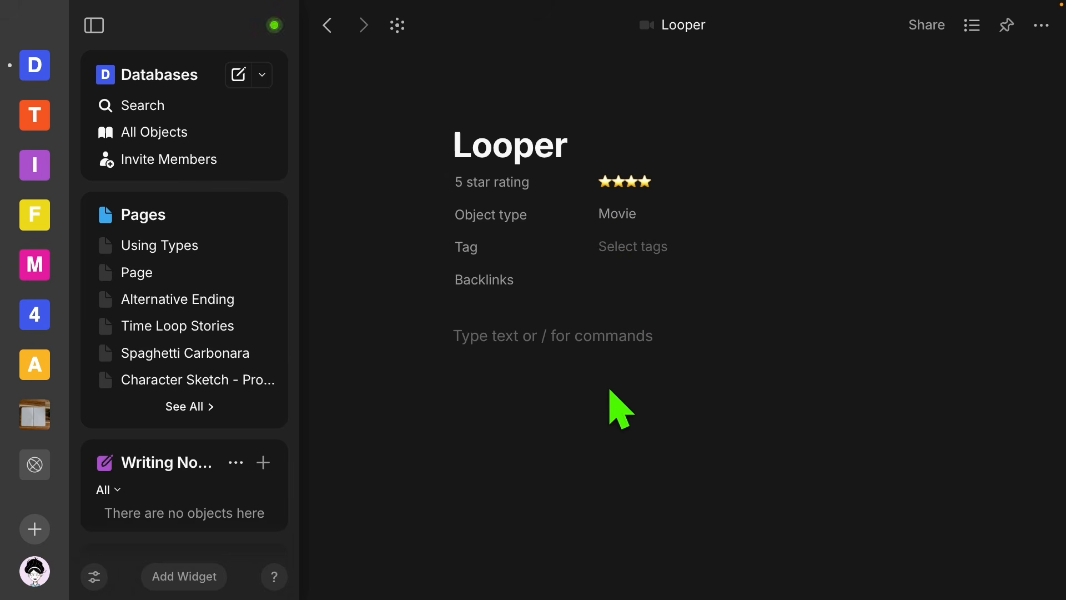
{"action": "left_click", "coordinate": [329, 25]}
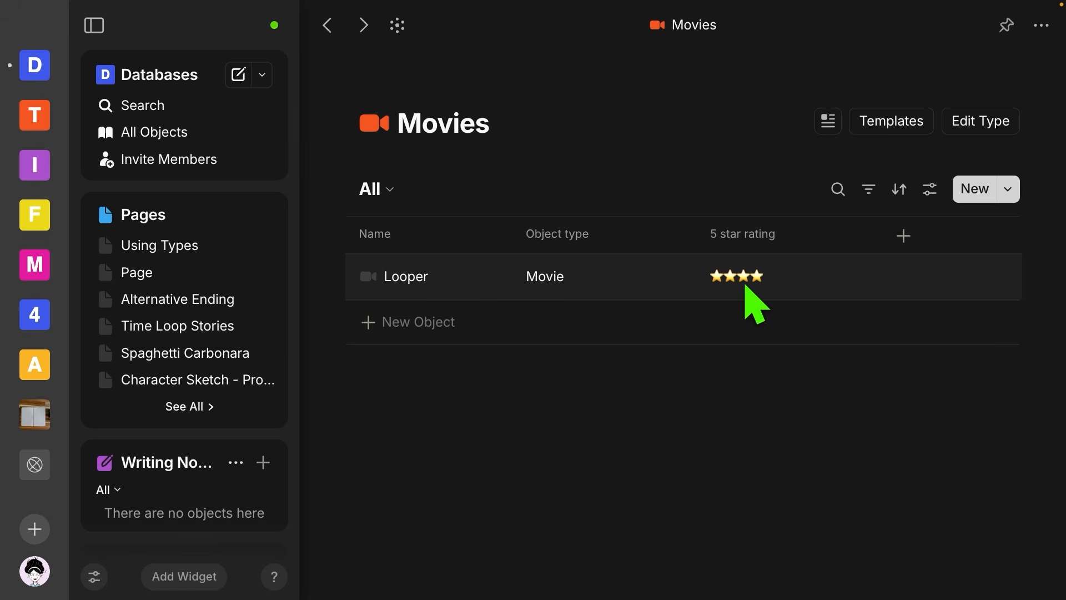
Start a new object type named Book with the plural name Books.
{"action": "left_click", "coordinate": [263, 78]}
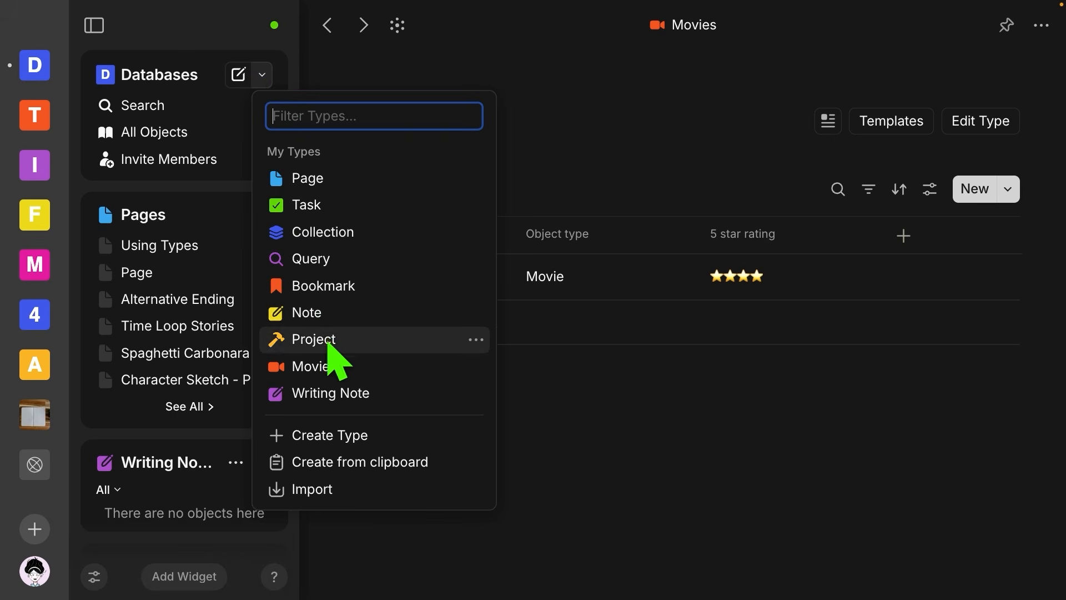
{"action": "left_click", "coordinate": [311, 436]}
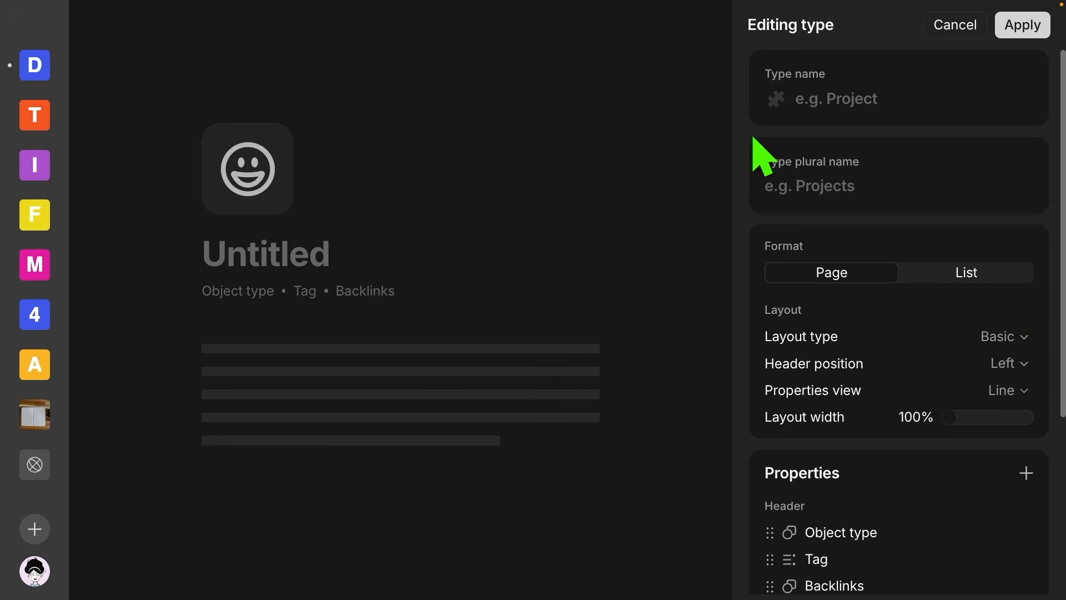
{"action": "left_click", "coordinate": [834, 101]}
{"action": "type", "text": "Book"}
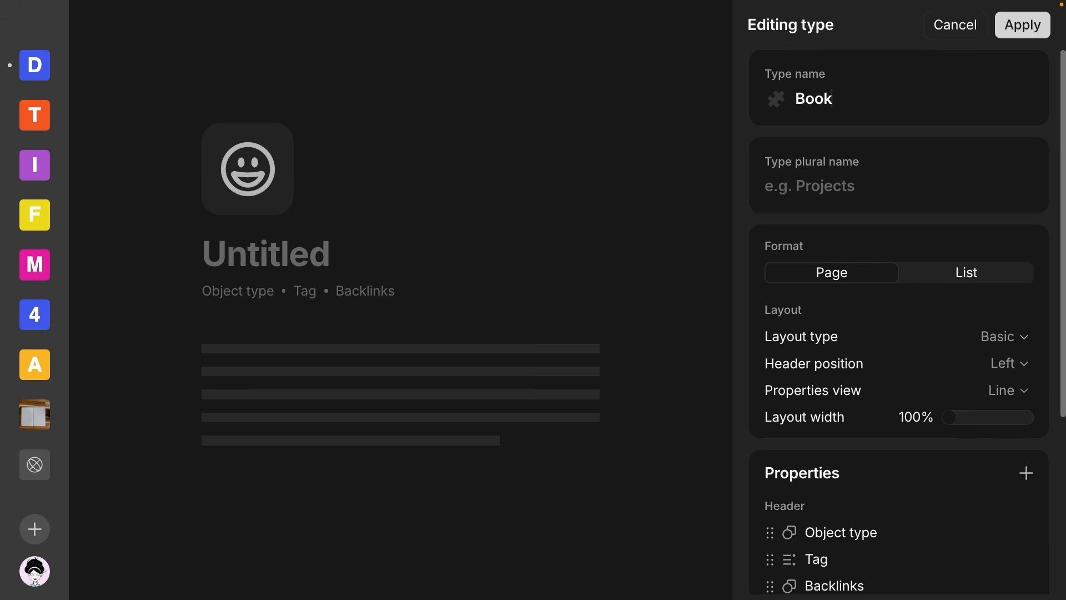
{"action": "left_click", "coordinate": [841, 185]}
{"action": "type", "text": "Books"}
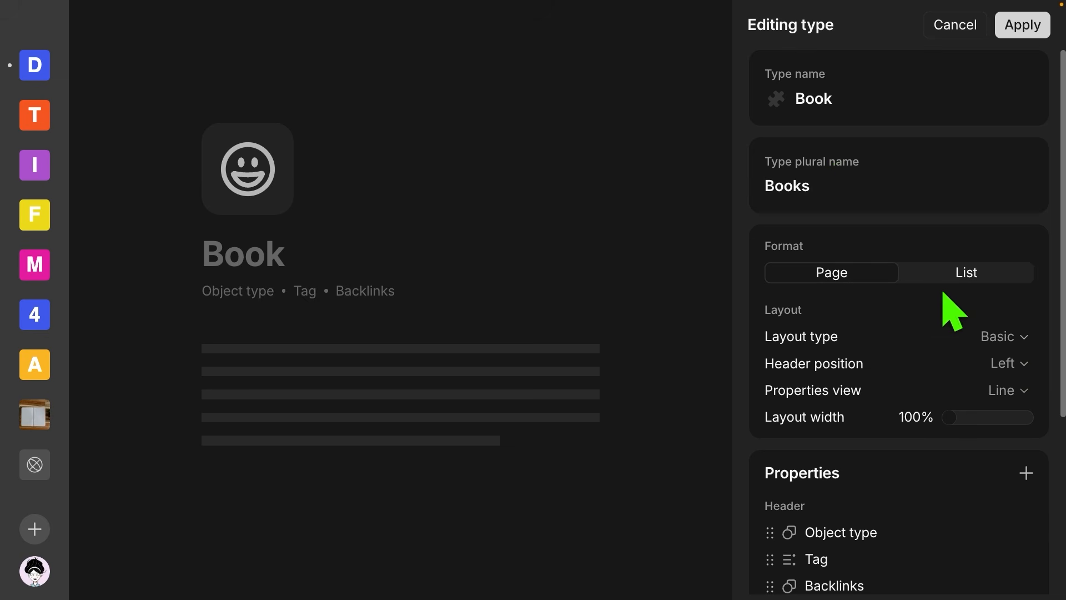
Set the Book type's properties view to List.
{"action": "scroll", "coordinate": [951, 307], "scroll_direction": "down", "scroll_amount": 2}
{"action": "left_click", "coordinate": [1010, 280]}
{"action": "left_click", "coordinate": [904, 335]}
Add the existing 5 star rating property to the Book type as its first header property and apply the type.
{"action": "scroll", "coordinate": [903, 347], "scroll_direction": "down", "scroll_amount": 3}
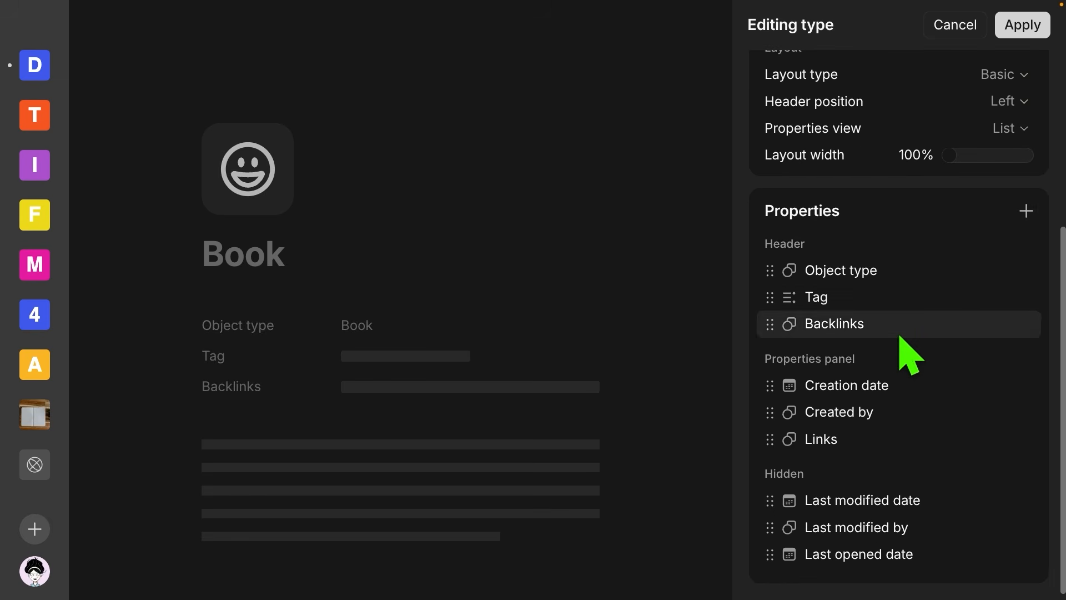
{"action": "left_click", "coordinate": [1026, 211]}
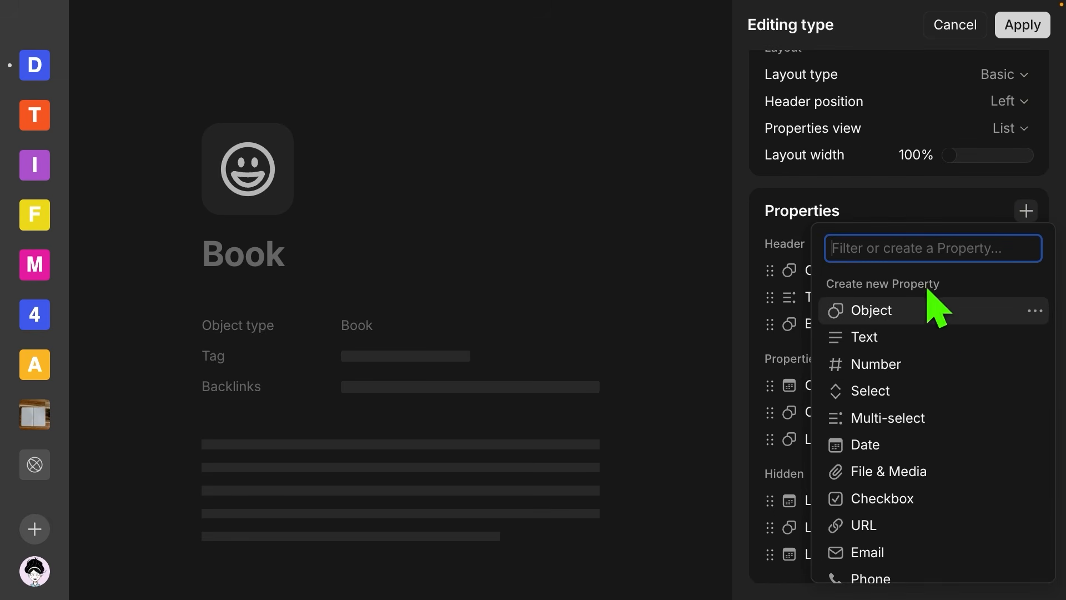
{"action": "type", "text": "5"}
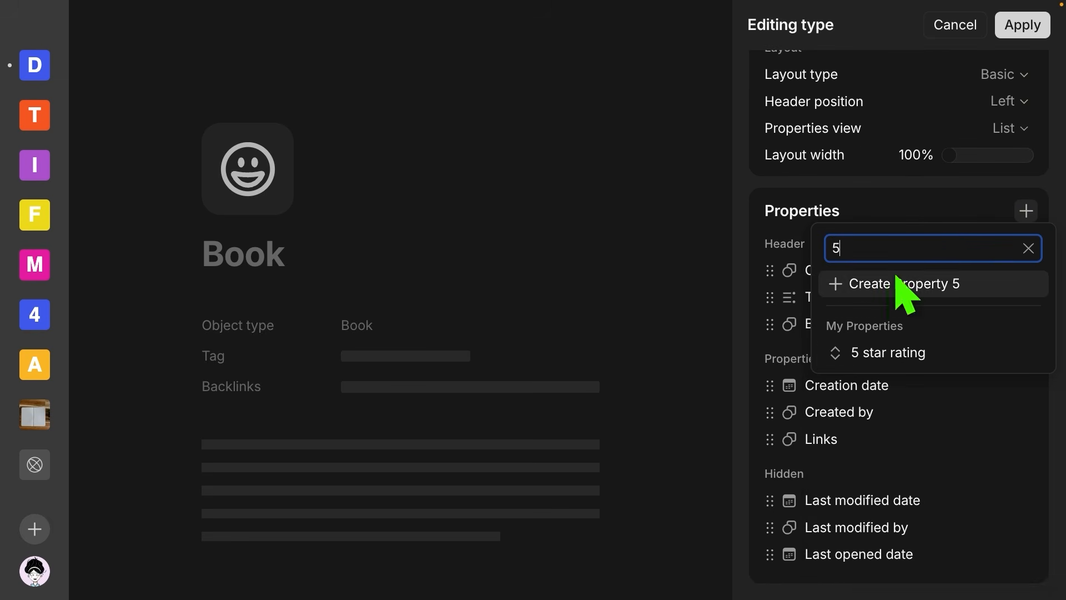
{"action": "left_click", "coordinate": [873, 355]}
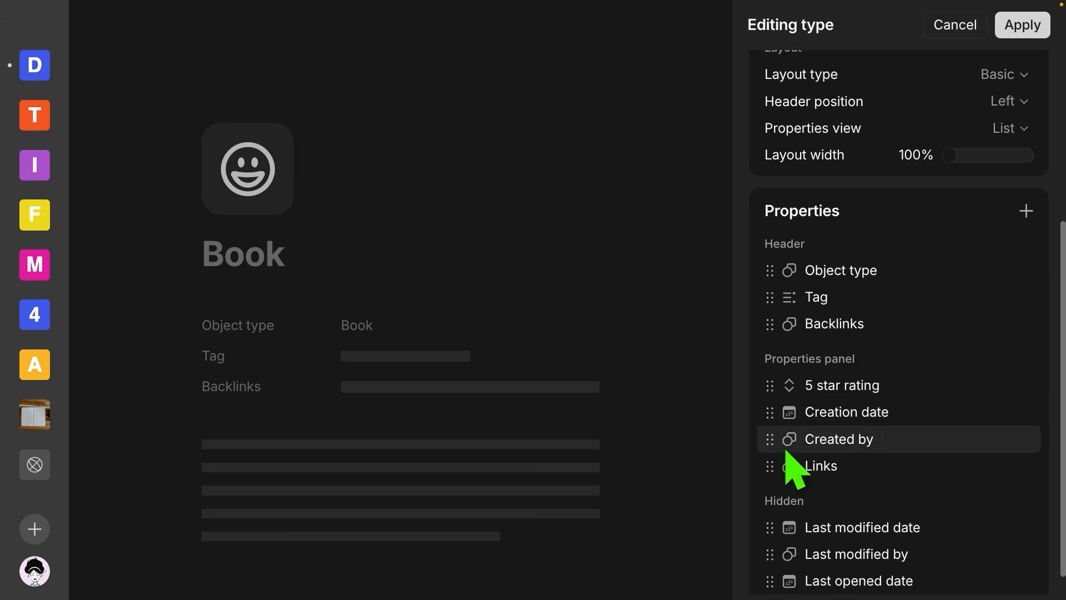
{"action": "left_click_drag", "start_coordinate": [769, 385], "coordinate": [771, 261]}
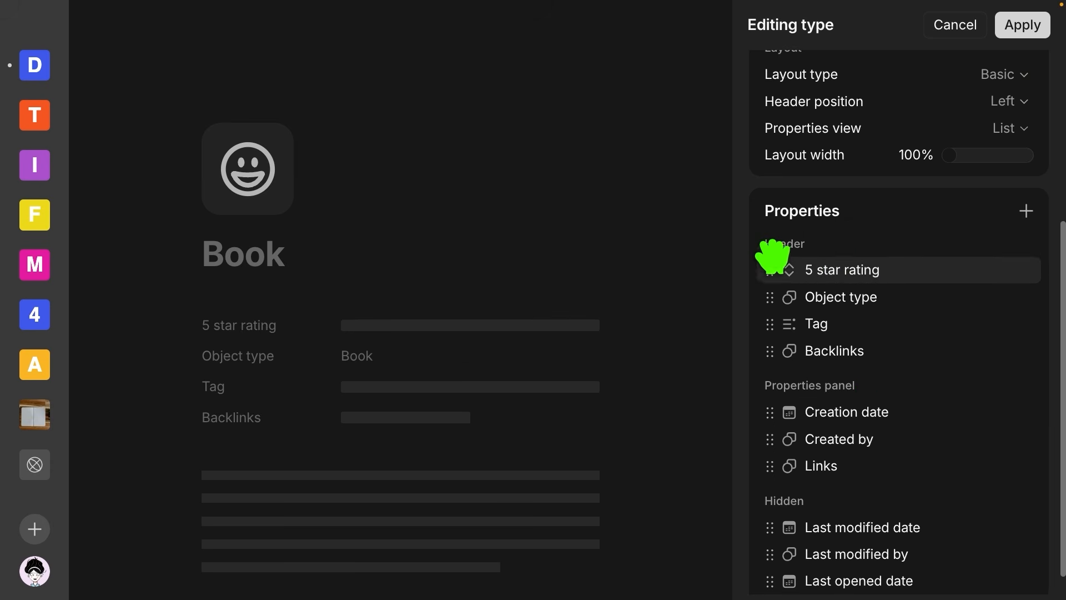
{"action": "left_click", "coordinate": [1022, 25]}
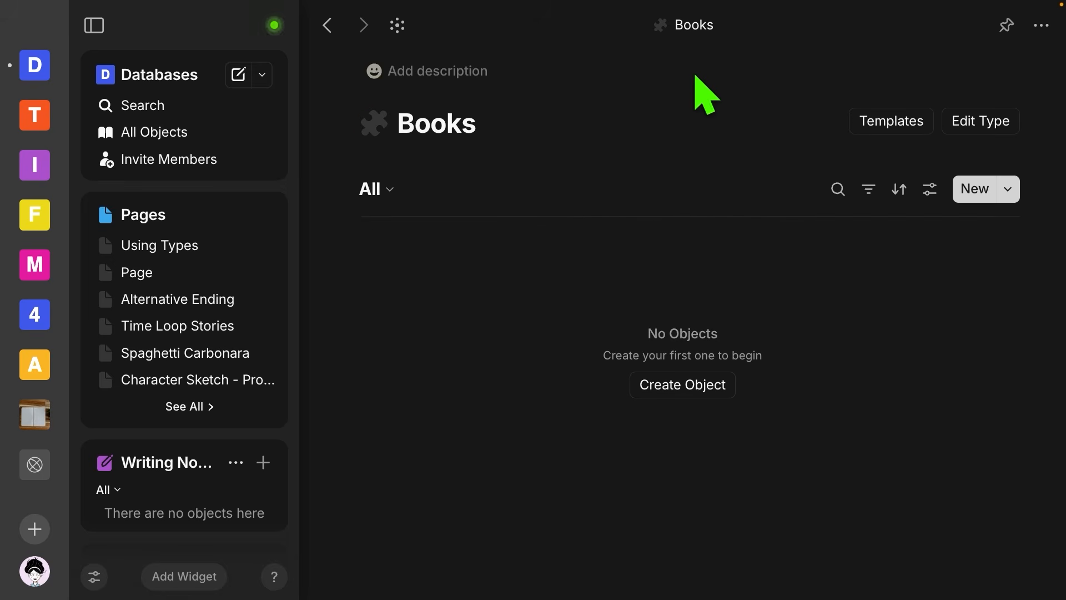
Add a book named The Astronaut's Wife and enable the 5 star rating property in the Books view.
{"action": "left_click", "coordinate": [669, 385]}
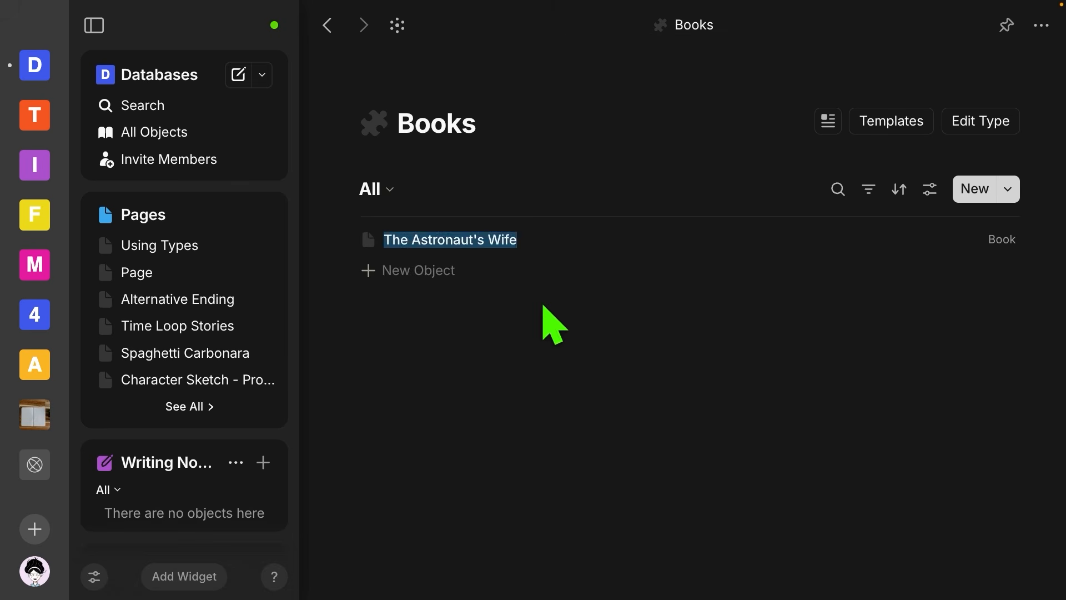
{"action": "left_click", "coordinate": [543, 306]}
{"action": "left_click", "coordinate": [929, 189]}
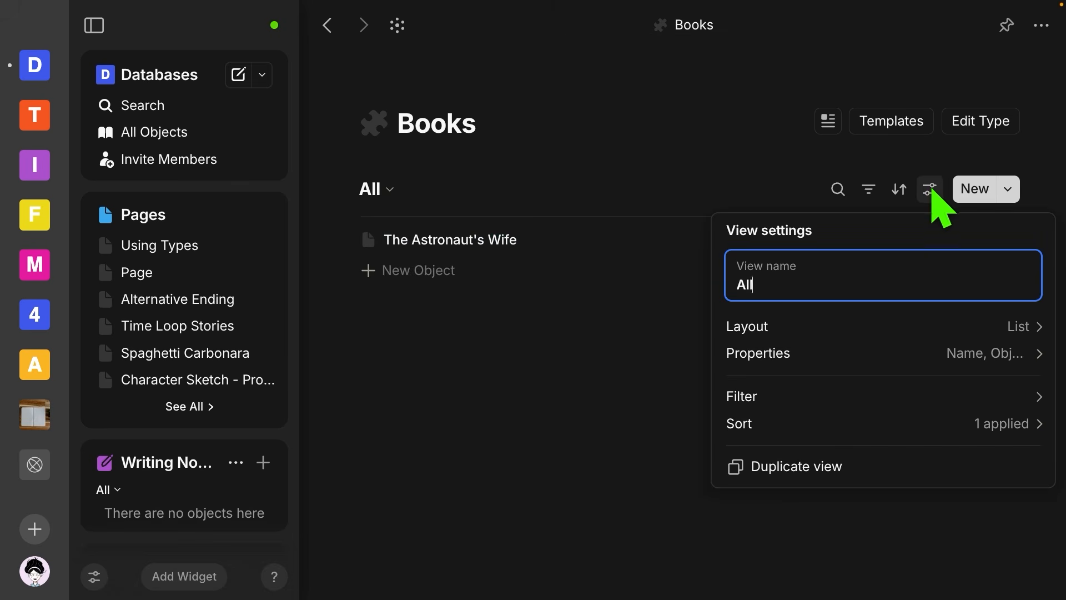
{"action": "left_click", "coordinate": [900, 350]}
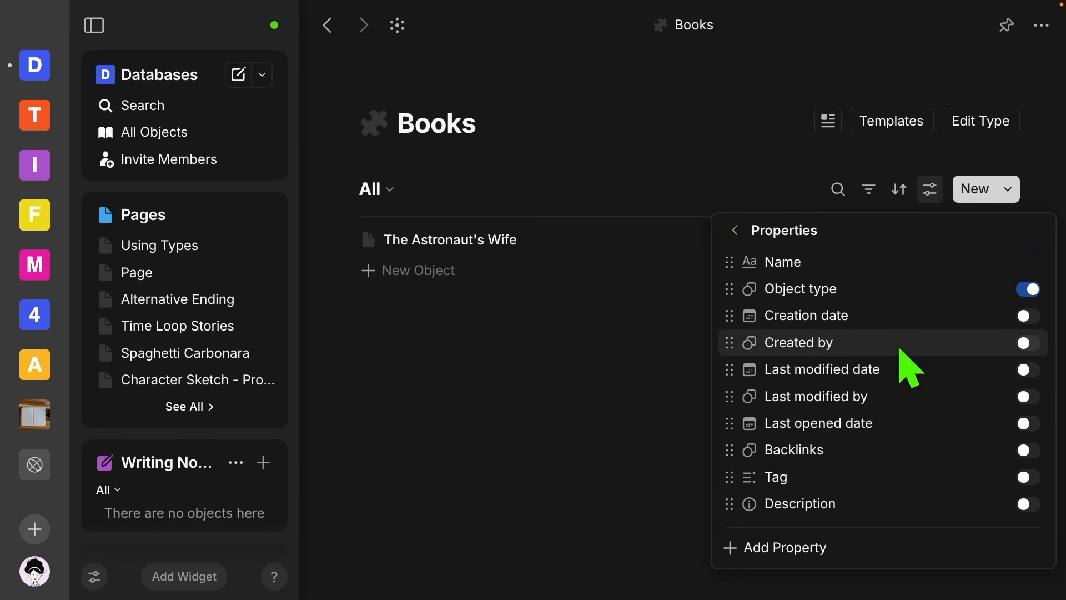
{"action": "left_click", "coordinate": [824, 547]}
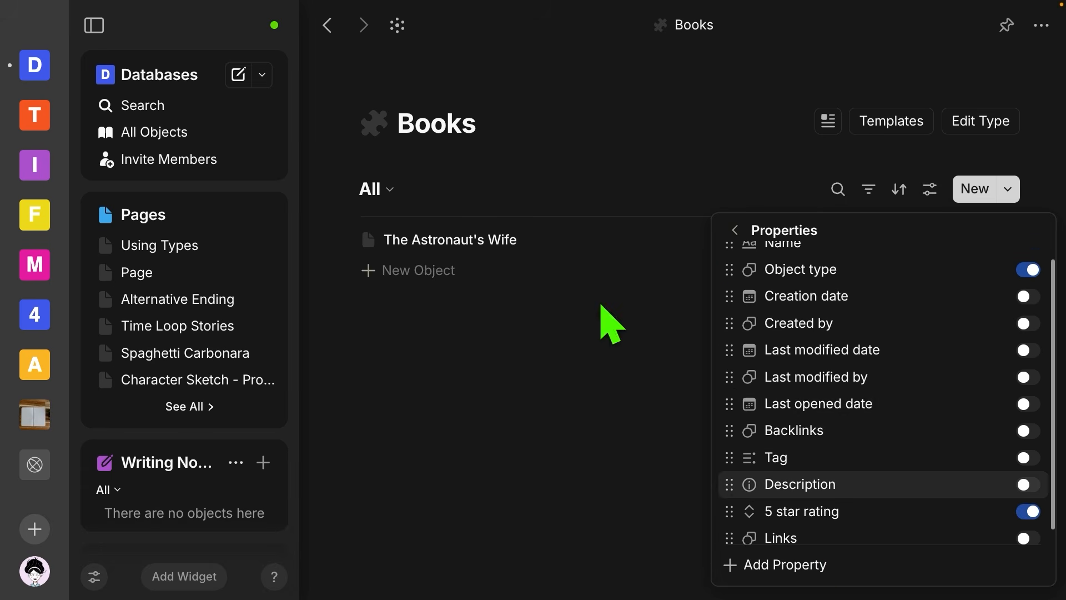
{"action": "left_click", "coordinate": [658, 175]}
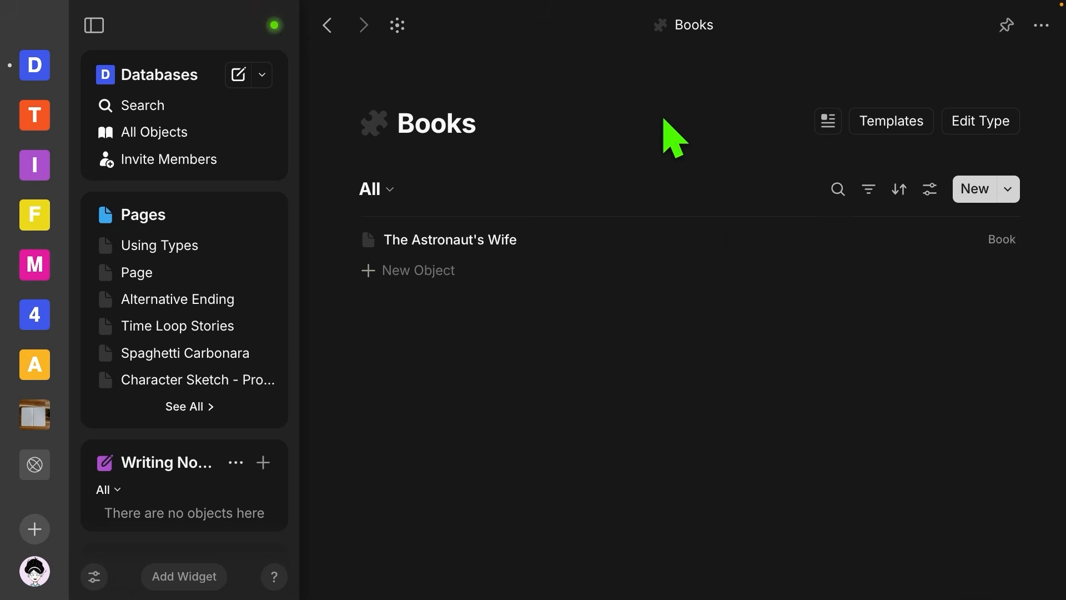
Set the 5 star rating of The Astronaut's Wife to four stars (⭐⭐⭐⭐).
{"action": "left_click", "coordinate": [926, 245]}
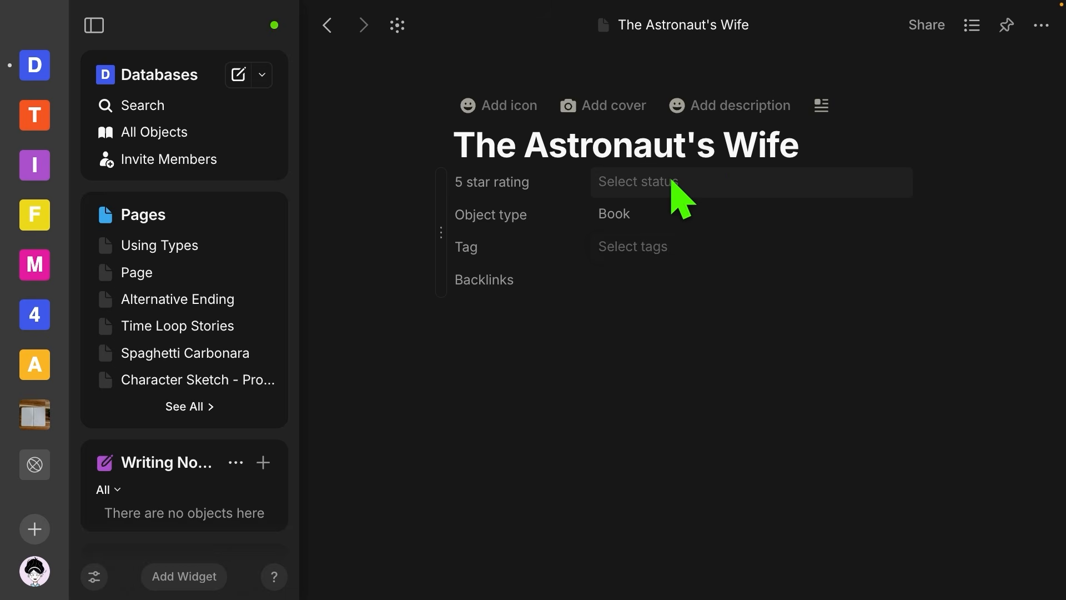
{"action": "left_click", "coordinate": [673, 183]}
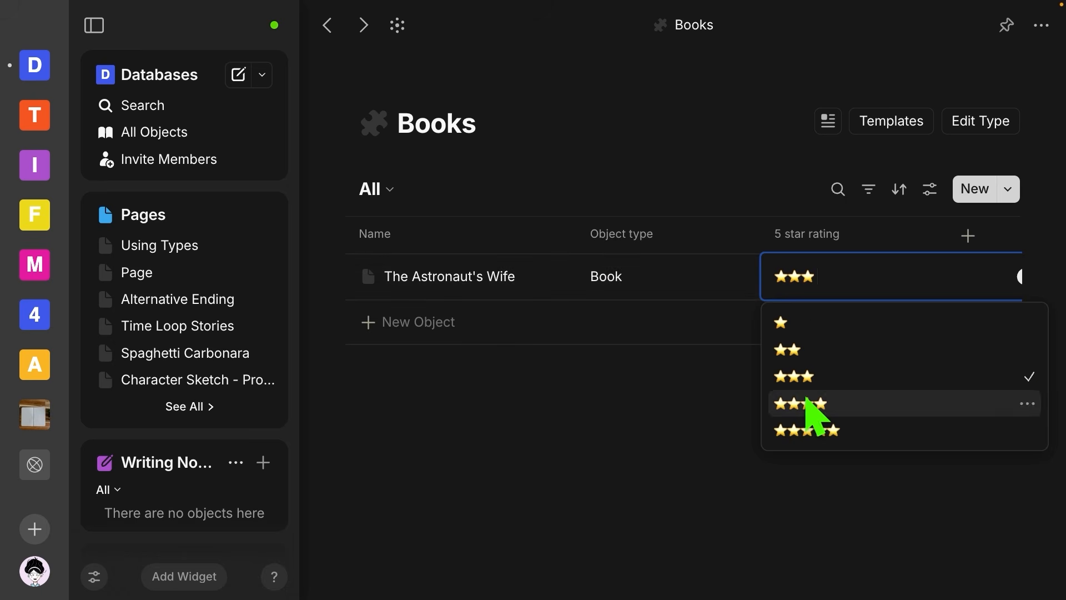
{"action": "left_click", "coordinate": [811, 405]}
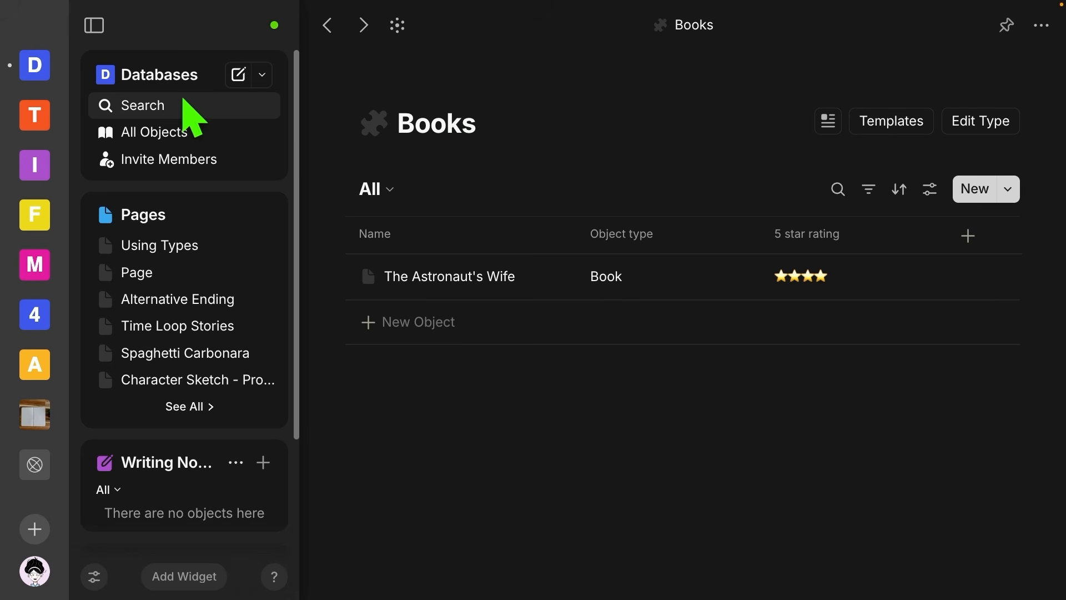
Create a query that collects objects by the 5 star rating property and name it Star Rating.
{"action": "left_click", "coordinate": [262, 78]}
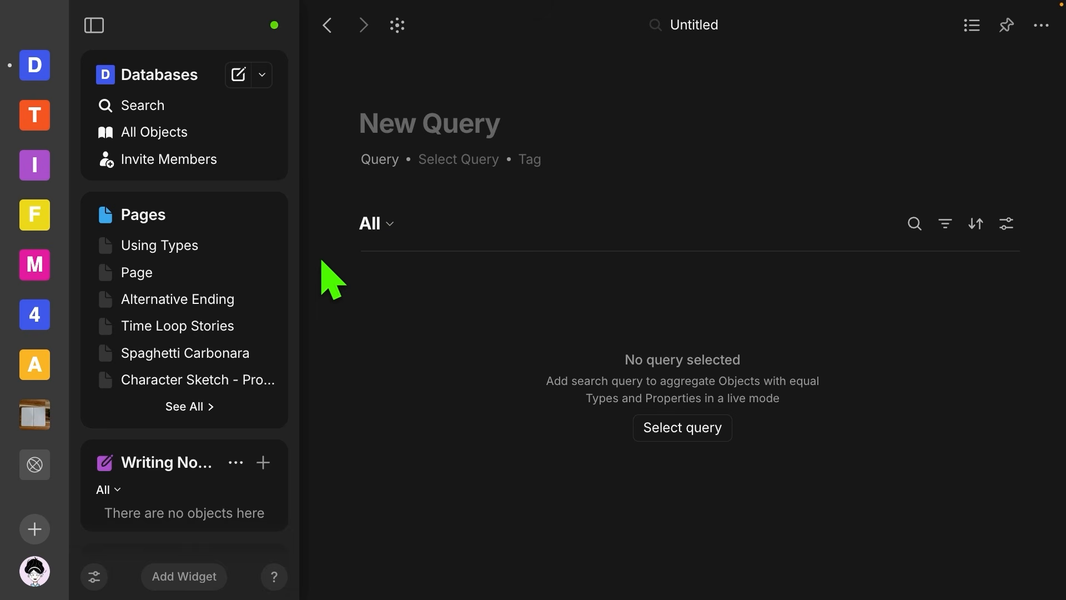
{"action": "left_click", "coordinate": [451, 161]}
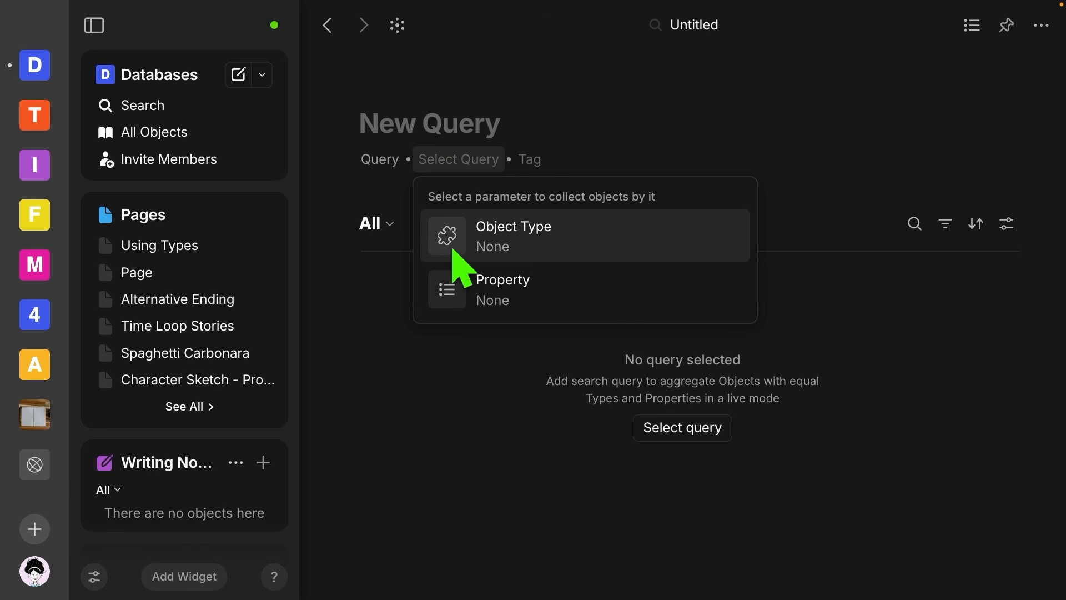
{"action": "left_click", "coordinate": [507, 301]}
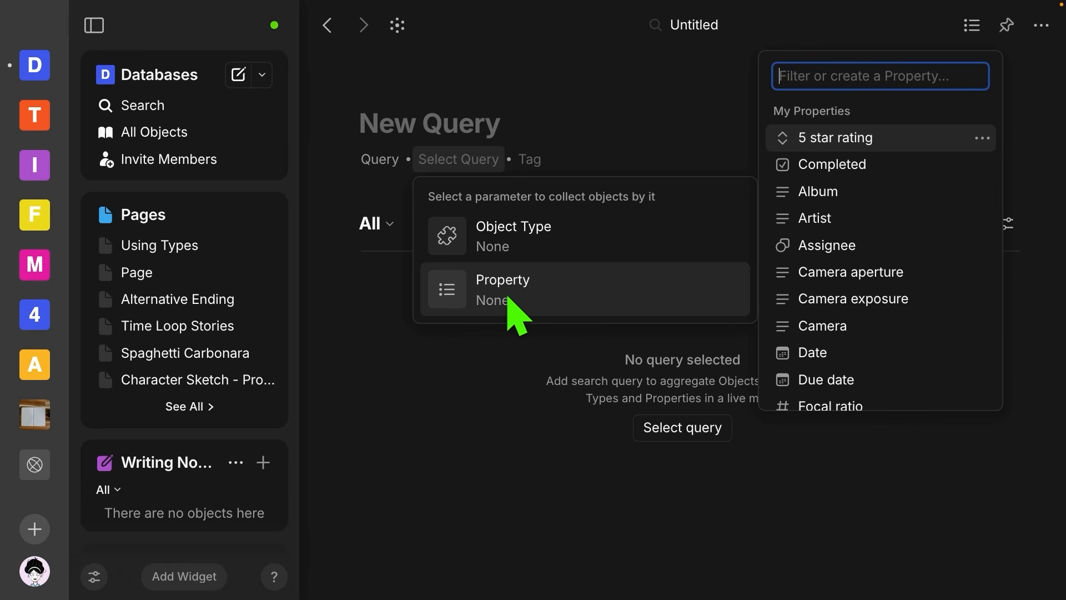
{"action": "left_click", "coordinate": [826, 138]}
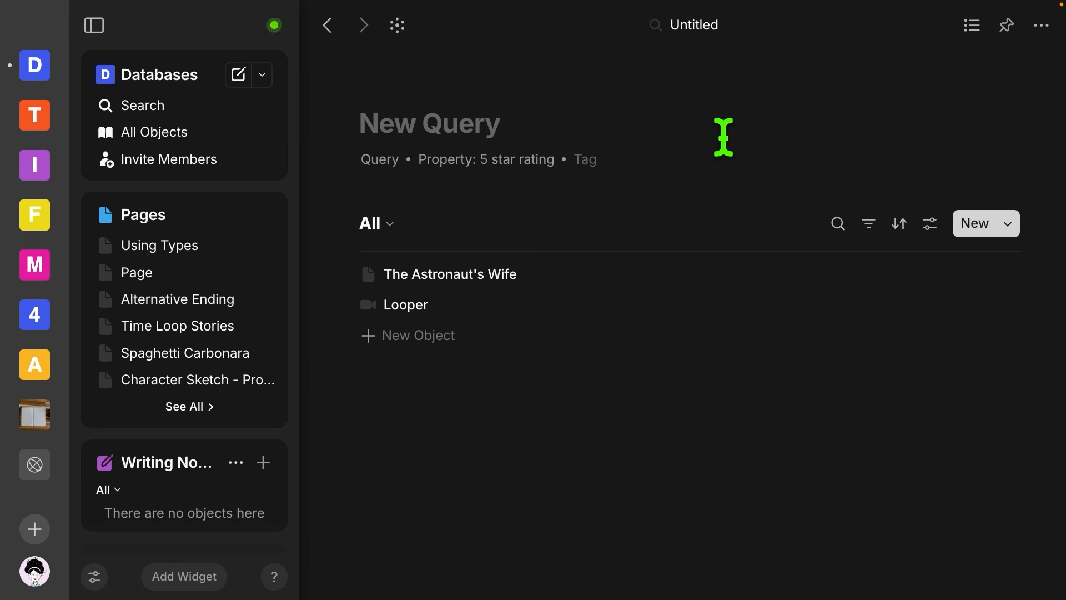
{"action": "left_click", "coordinate": [396, 128]}
{"action": "type", "text": "Star R"}
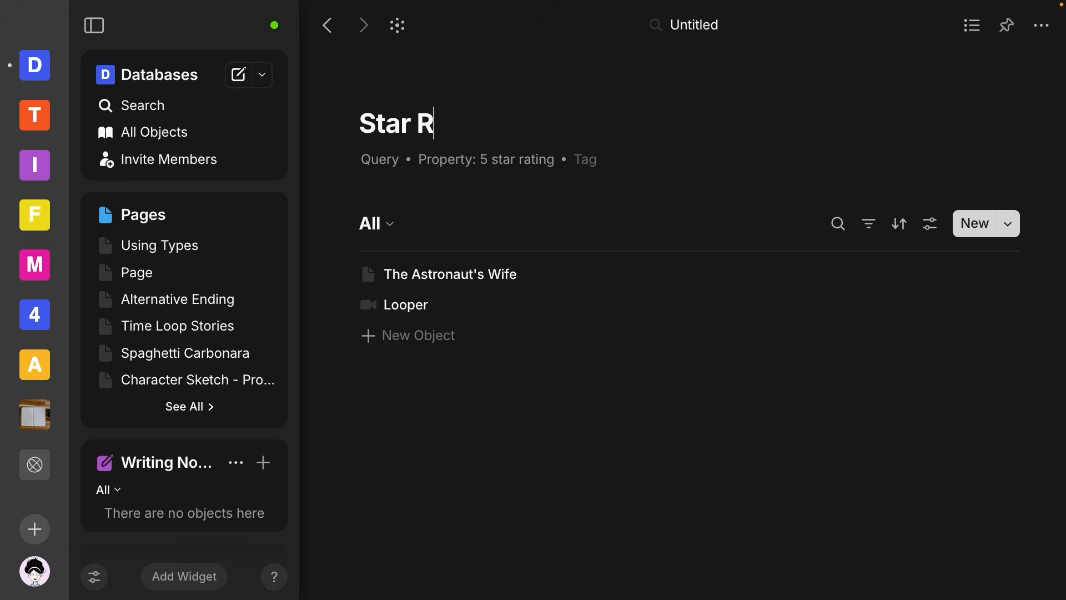
{"action": "type", "text": "ating"}
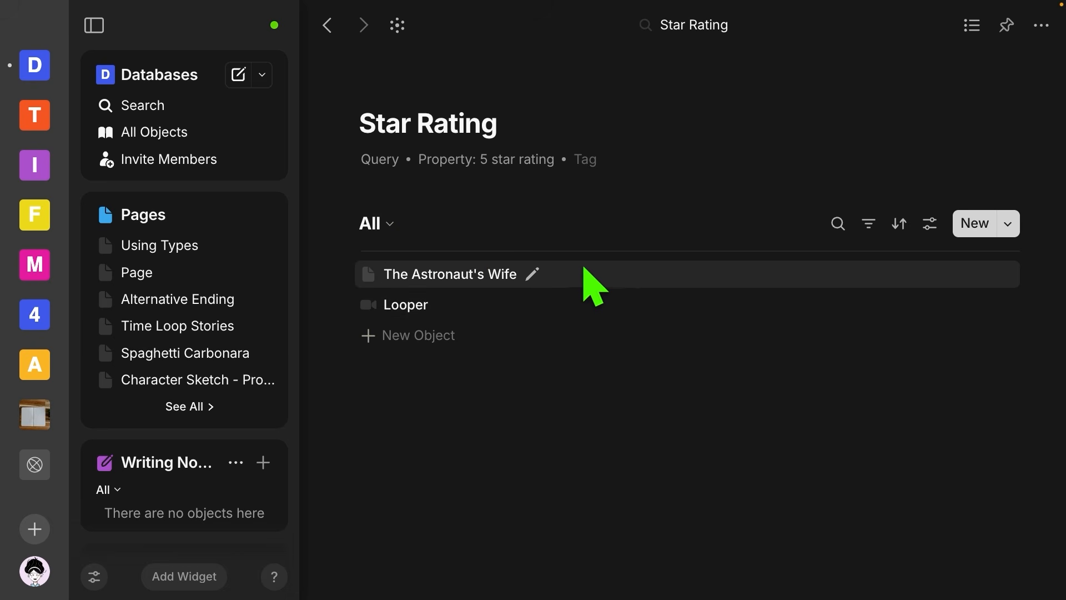
Switch the Star Rating query to the Grid layout and show the 5 star rating property as a column.
{"action": "left_click", "coordinate": [930, 224]}
{"action": "left_click", "coordinate": [1011, 362]}
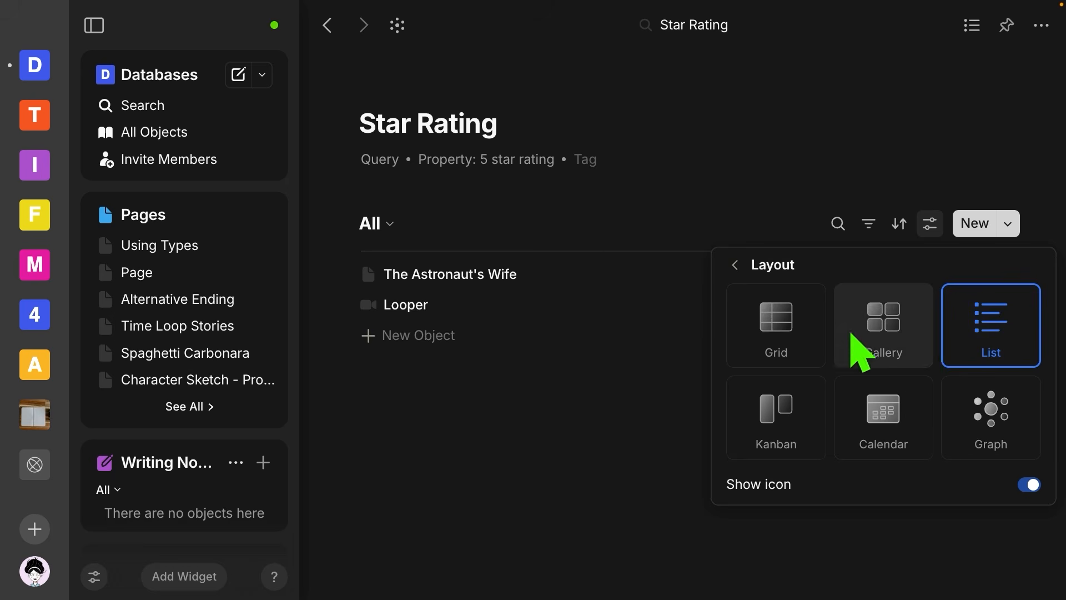
{"action": "left_click", "coordinate": [785, 317]}
{"action": "left_click", "coordinate": [623, 262]}
{"action": "left_click_drag", "start_coordinate": [816, 252], "coordinate": [608, 261]}
{"action": "left_click", "coordinate": [625, 271]}
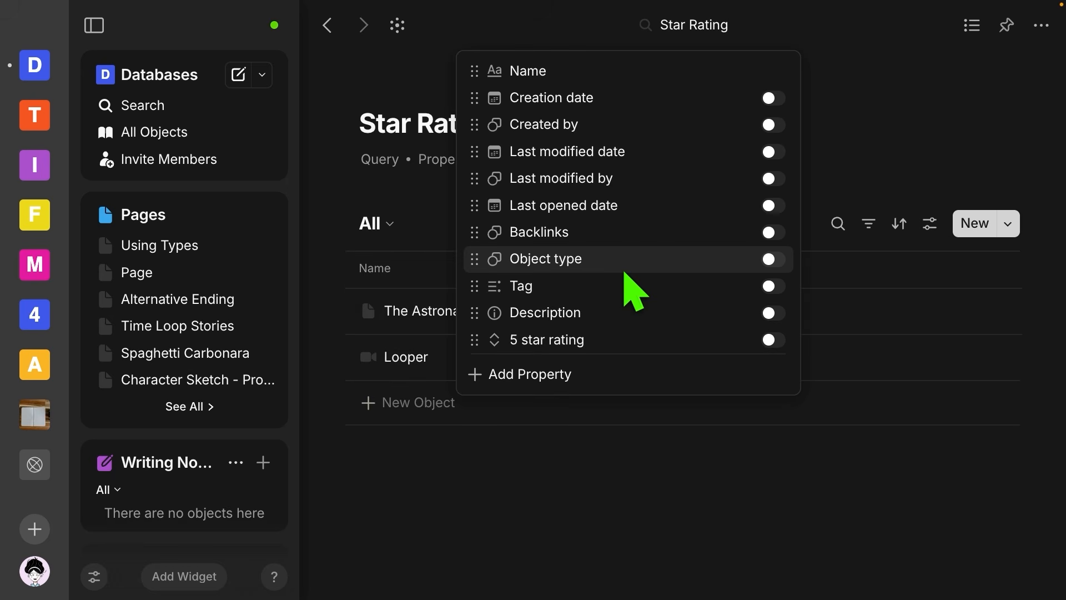
{"action": "left_click", "coordinate": [771, 340]}
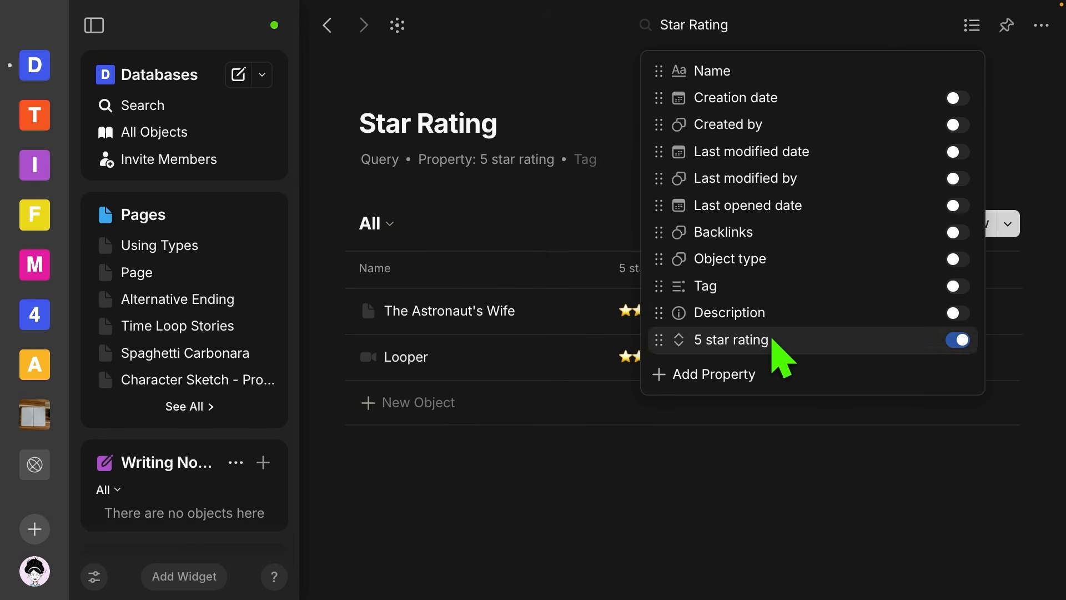
{"action": "left_click", "coordinate": [605, 477]}
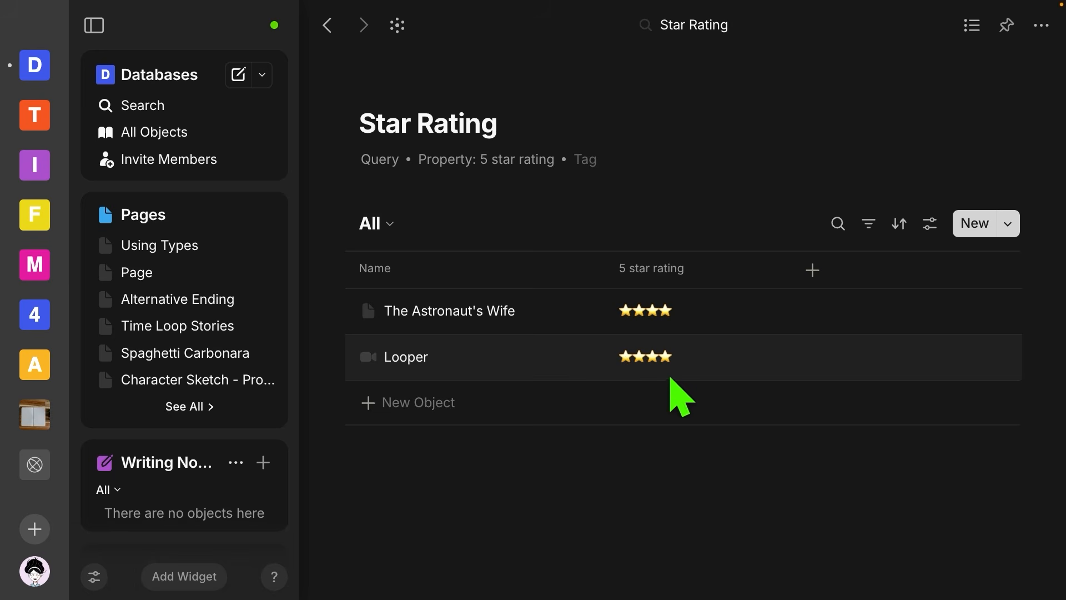
Show the Object type property as a column in the Star Rating query.
{"action": "left_click", "coordinate": [812, 270]}
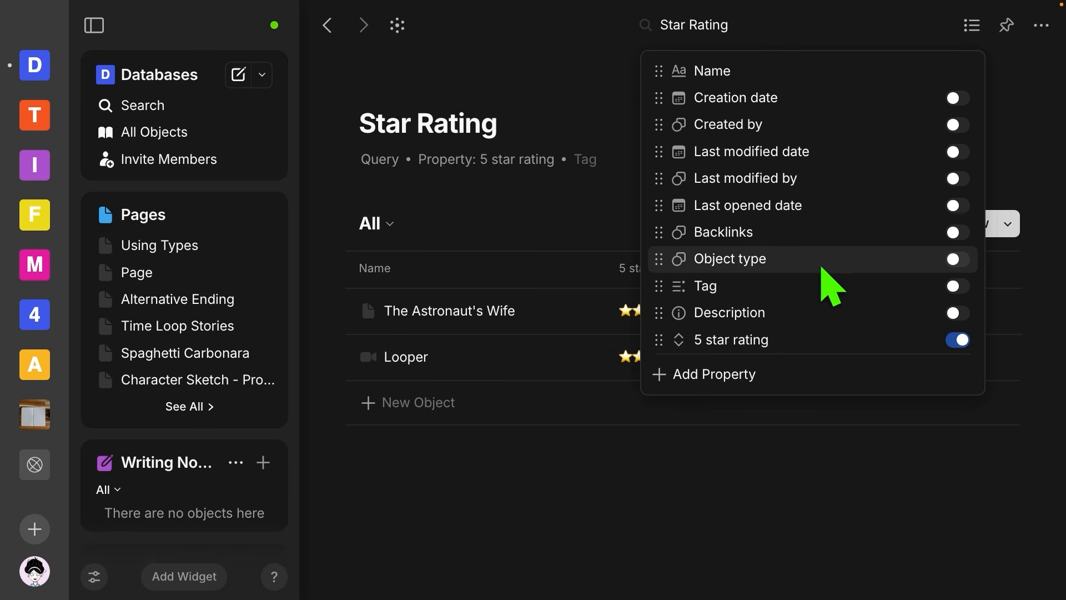
{"action": "left_click", "coordinate": [956, 259]}
{"action": "left_click", "coordinate": [674, 522]}
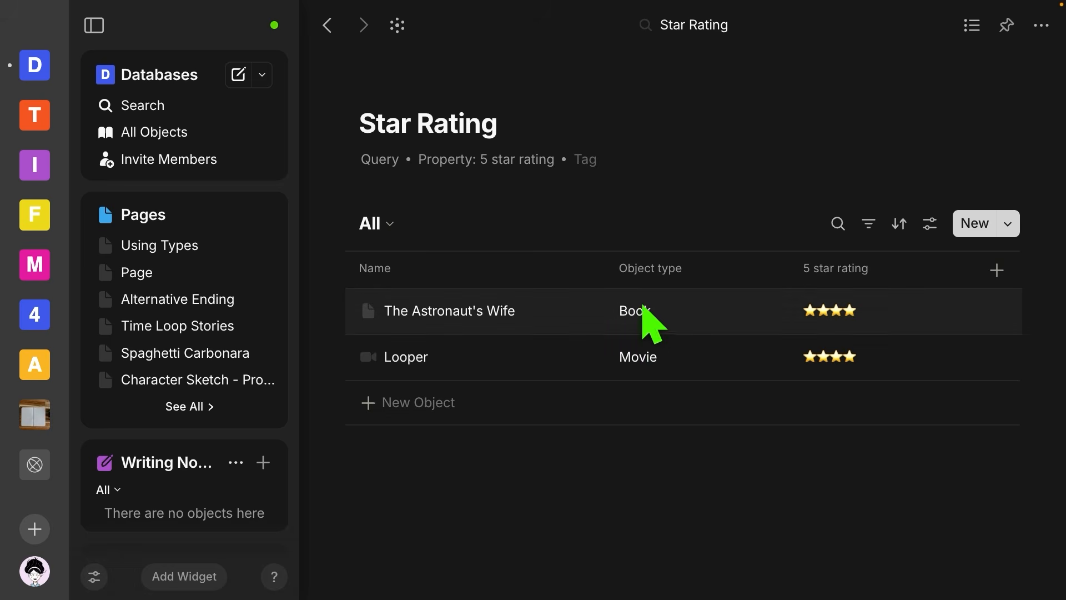
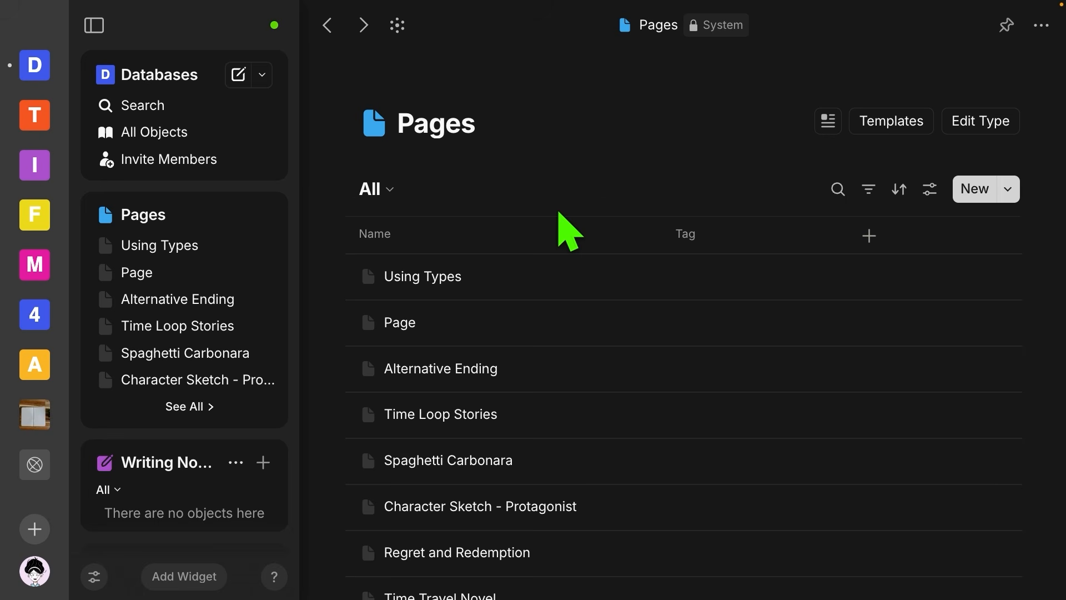
Change the type of the Movie Review - Looper page to Movie.
{"action": "scroll", "coordinate": [566, 230], "scroll_direction": "down", "scroll_amount": 6}
{"action": "scroll", "coordinate": [561, 221], "scroll_direction": "down", "scroll_amount": 2}
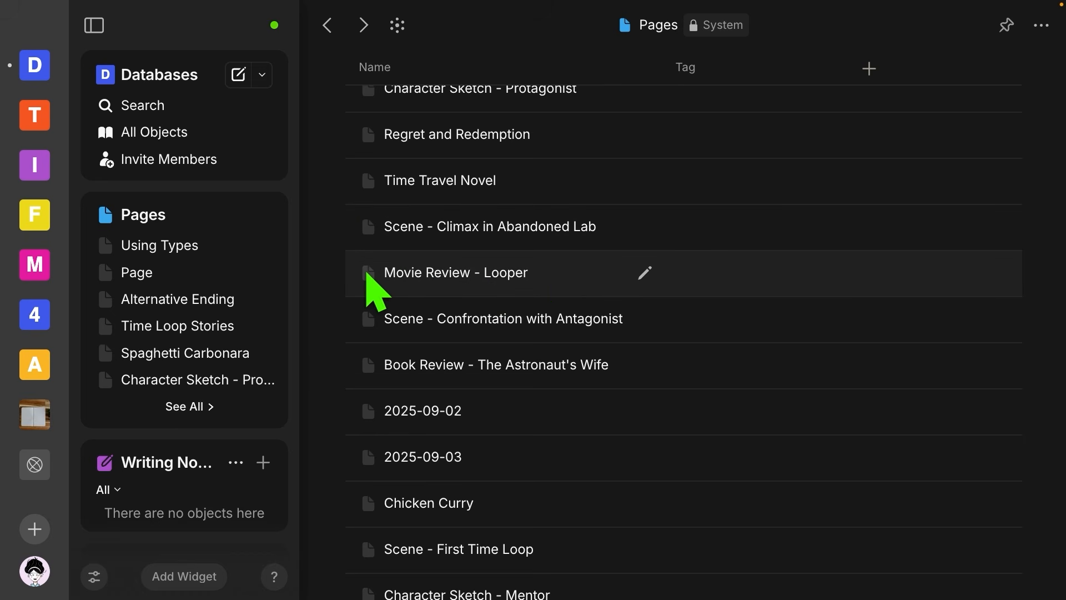
{"action": "left_click", "coordinate": [368, 273]}
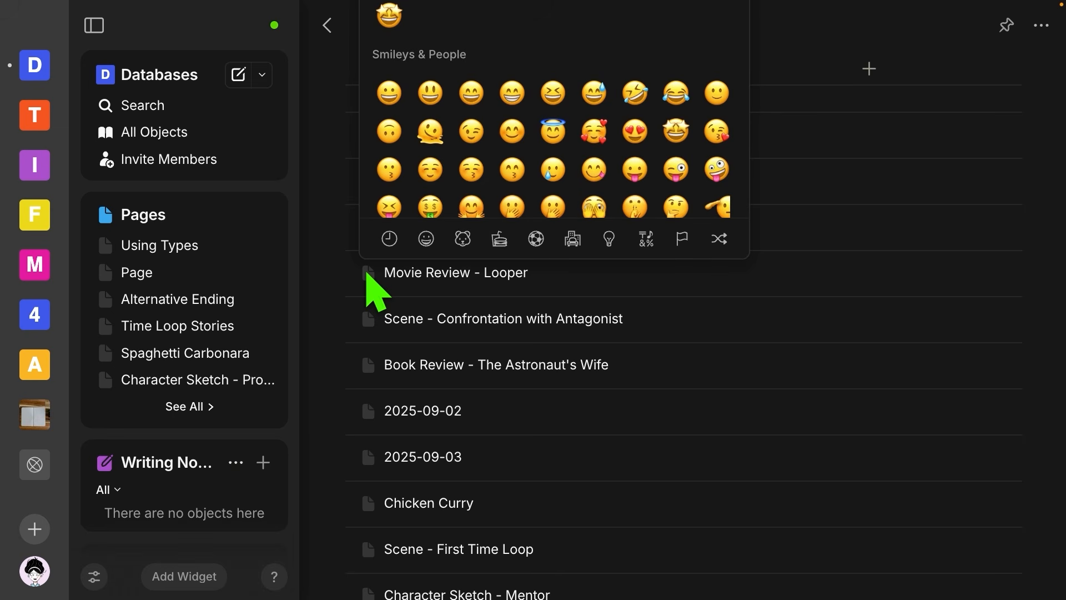
{"action": "left_click", "coordinate": [341, 280]}
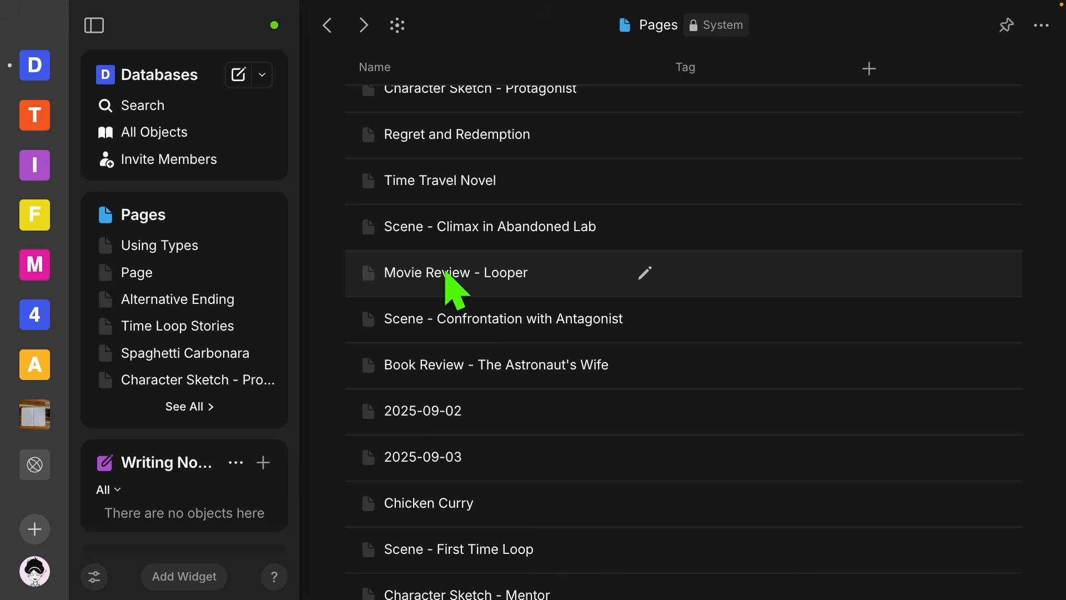
{"action": "right_click", "coordinate": [448, 275]}
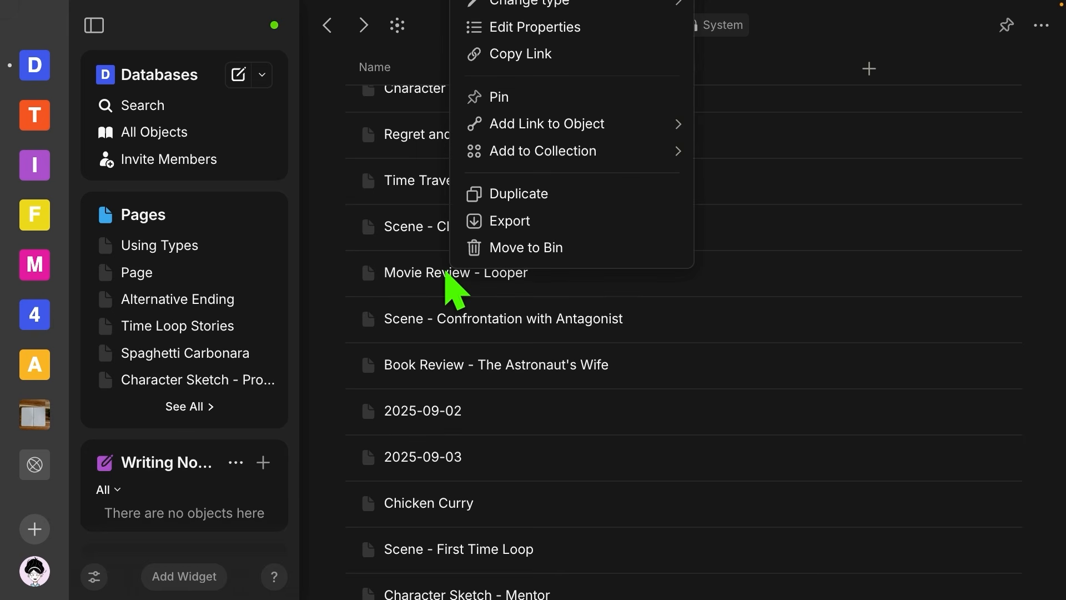
{"action": "scroll", "coordinate": [579, 195], "scroll_direction": "up", "scroll_amount": 3}
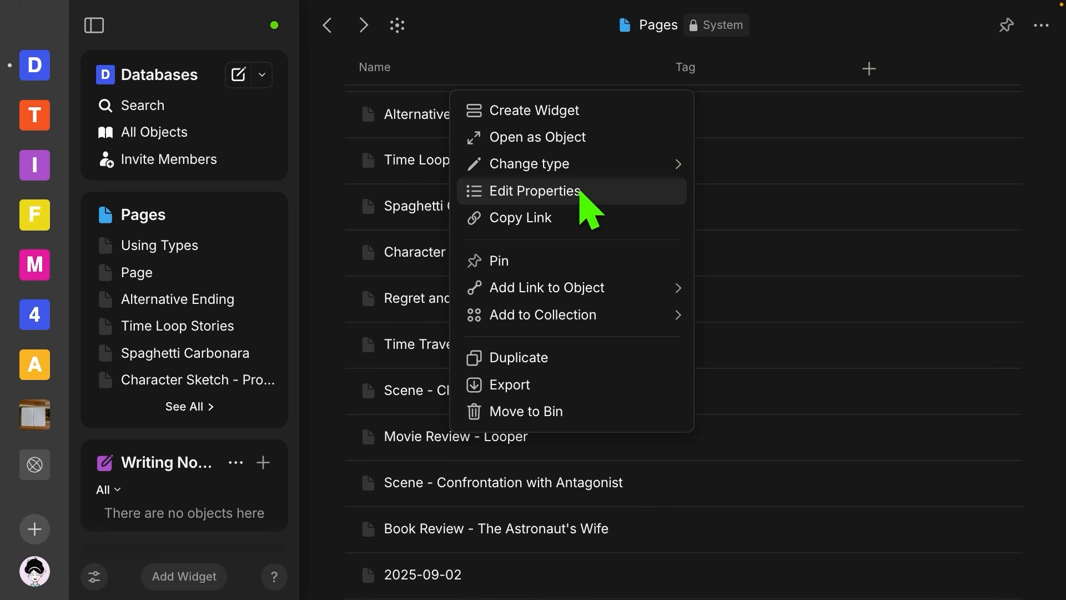
{"action": "mouse_move", "coordinate": [583, 166]}
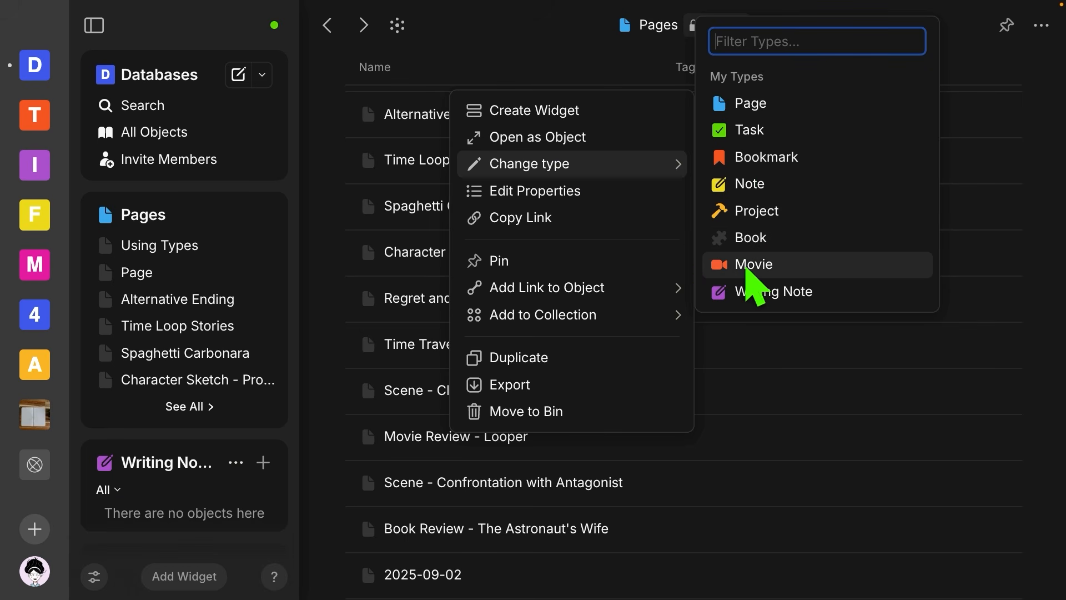
{"action": "left_click", "coordinate": [747, 266]}
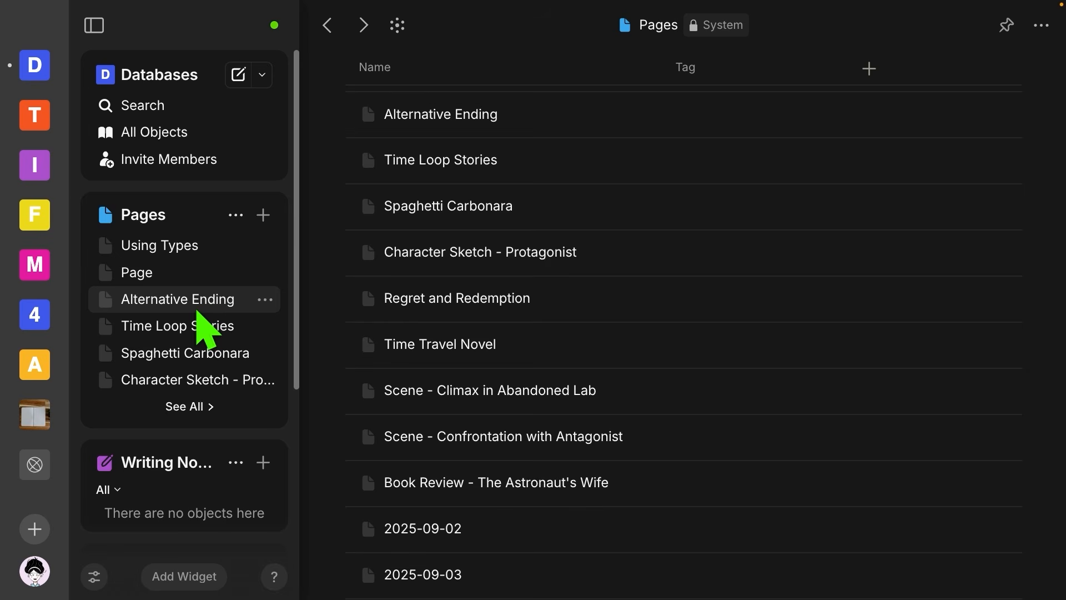
Open the Movies list to check the converted Movie Review - Looper object.
{"action": "scroll", "coordinate": [200, 317], "scroll_direction": "down", "scroll_amount": 3}
{"action": "scroll", "coordinate": [200, 316], "scroll_direction": "down", "scroll_amount": 2}
{"action": "left_click", "coordinate": [149, 343]}
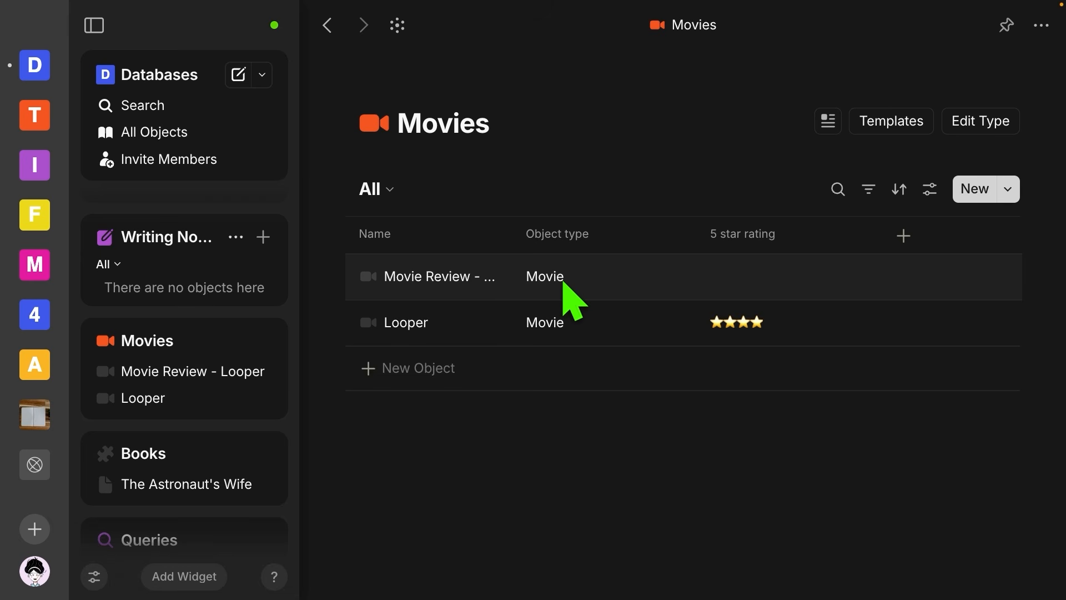
Change the five pages from Character Sketch - Protagonist through Scene - Confrontation with Antagonist to the Writing Note type and open the Writing Notes list.
{"action": "scroll", "coordinate": [173, 301], "scroll_direction": "up", "scroll_amount": 4}
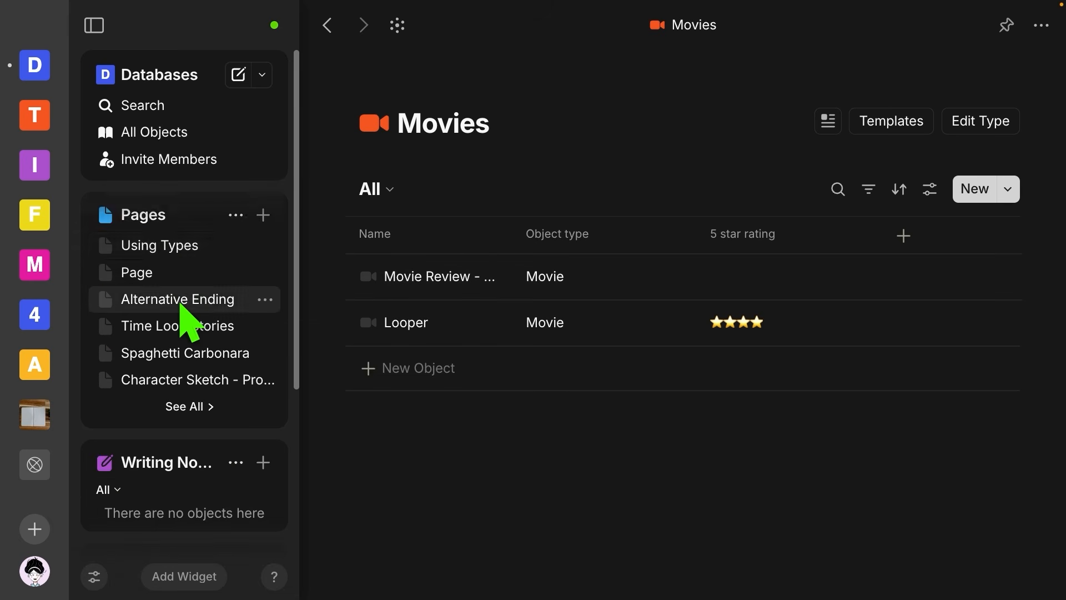
{"action": "left_click", "coordinate": [157, 215]}
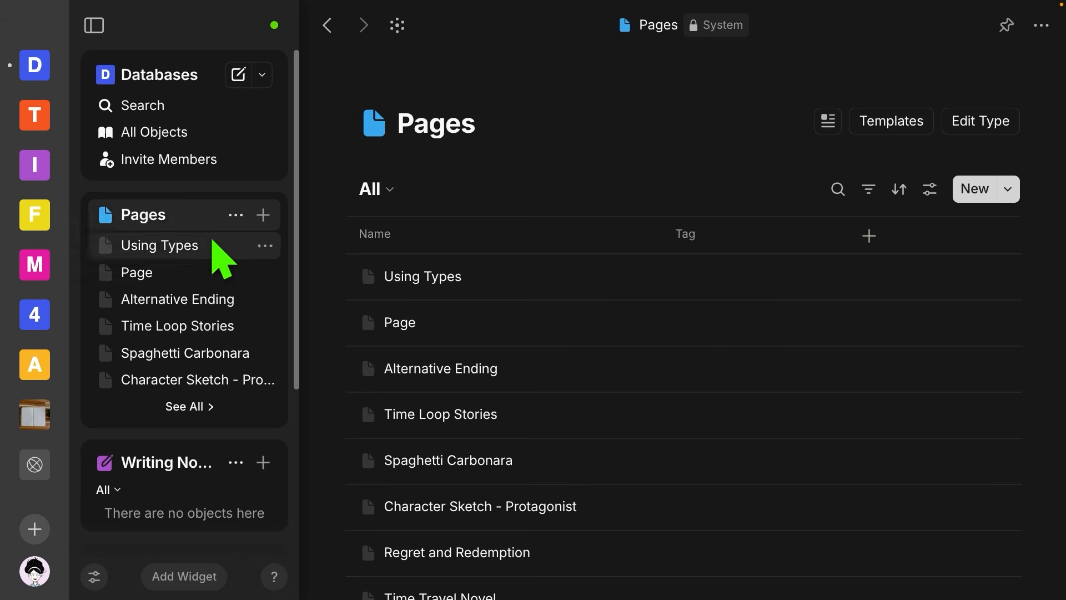
{"action": "scroll", "coordinate": [409, 332], "scroll_direction": "down", "scroll_amount": 3}
{"action": "scroll", "coordinate": [409, 332], "scroll_direction": "down", "scroll_amount": 5}
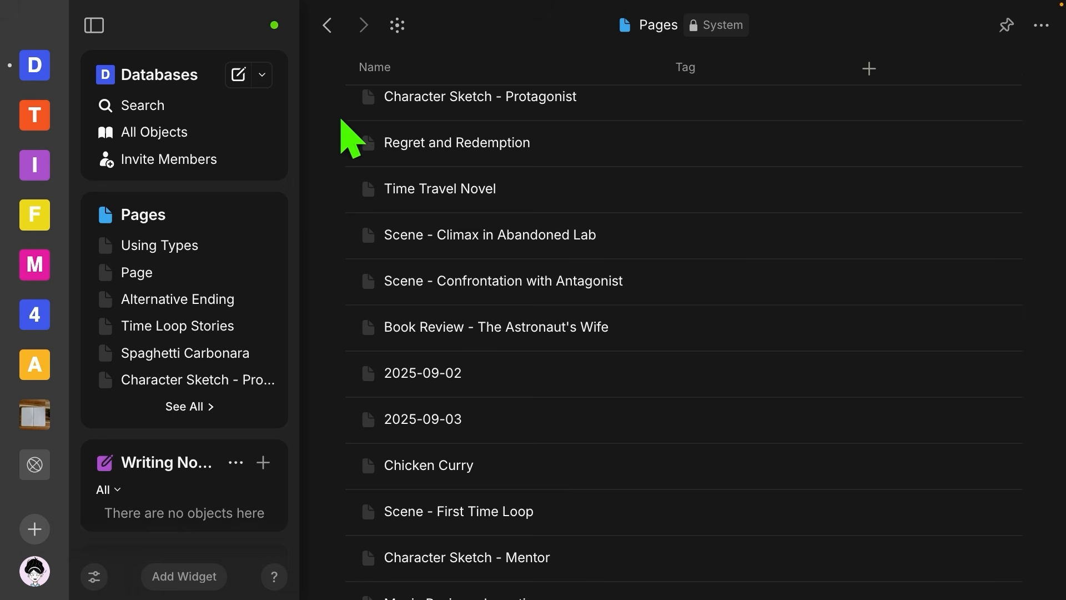
{"action": "mouse_move", "coordinate": [340, 96]}
{"action": "left_mouse_down"}
{"action": "mouse_move", "coordinate": [366, 252]}
{"action": "mouse_move", "coordinate": [405, 327]}
{"action": "mouse_move", "coordinate": [418, 289]}
{"action": "left_mouse_up"}
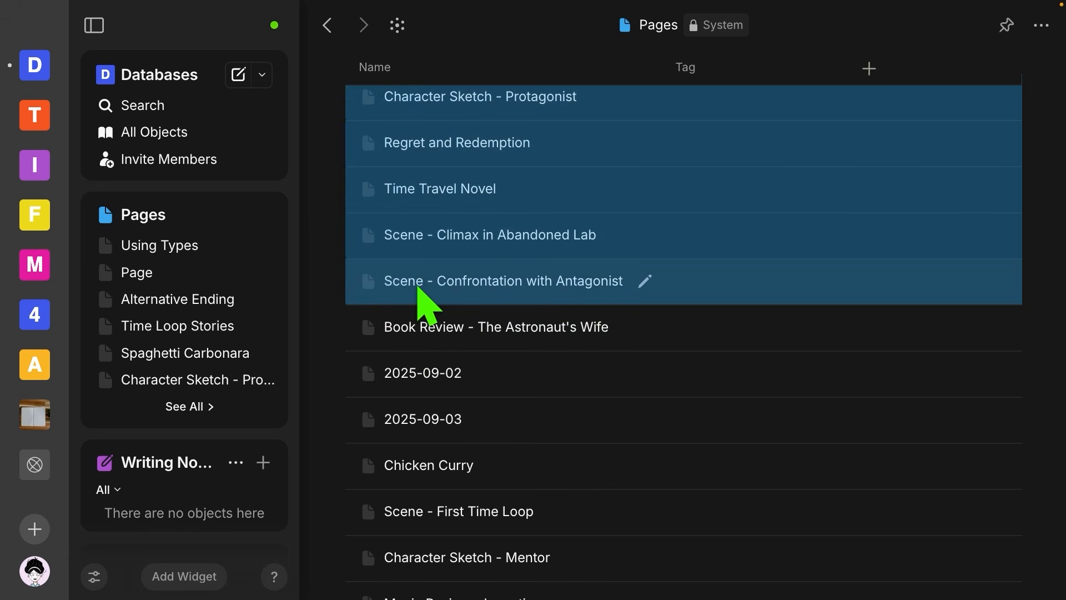
{"action": "left_click_drag", "start_coordinate": [313, 117], "coordinate": [477, 325]}
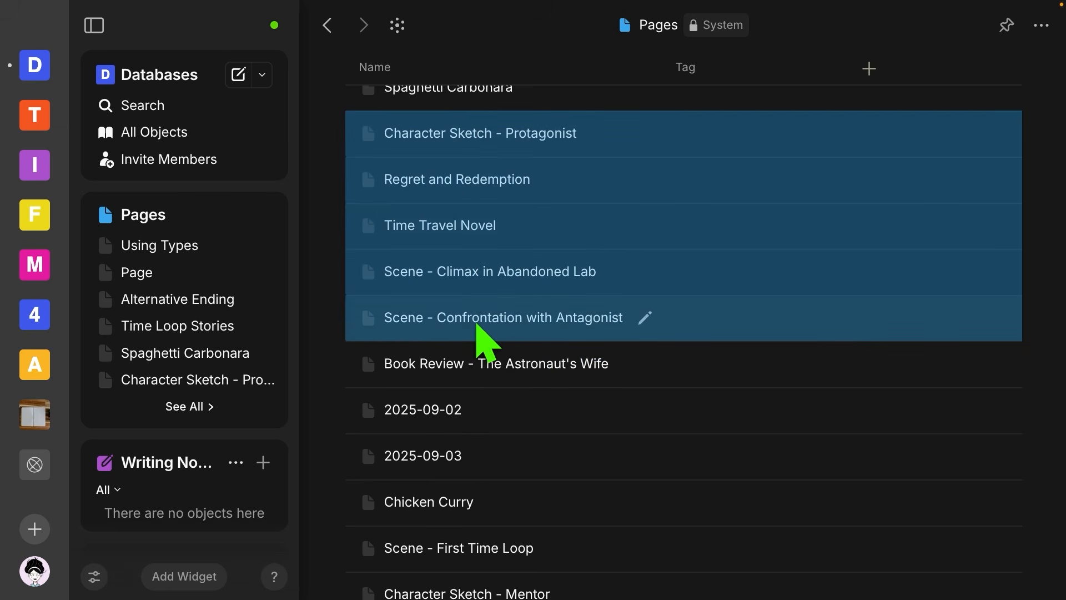
{"action": "right_click", "coordinate": [561, 236]}
{"action": "mouse_move", "coordinate": [662, 244]}
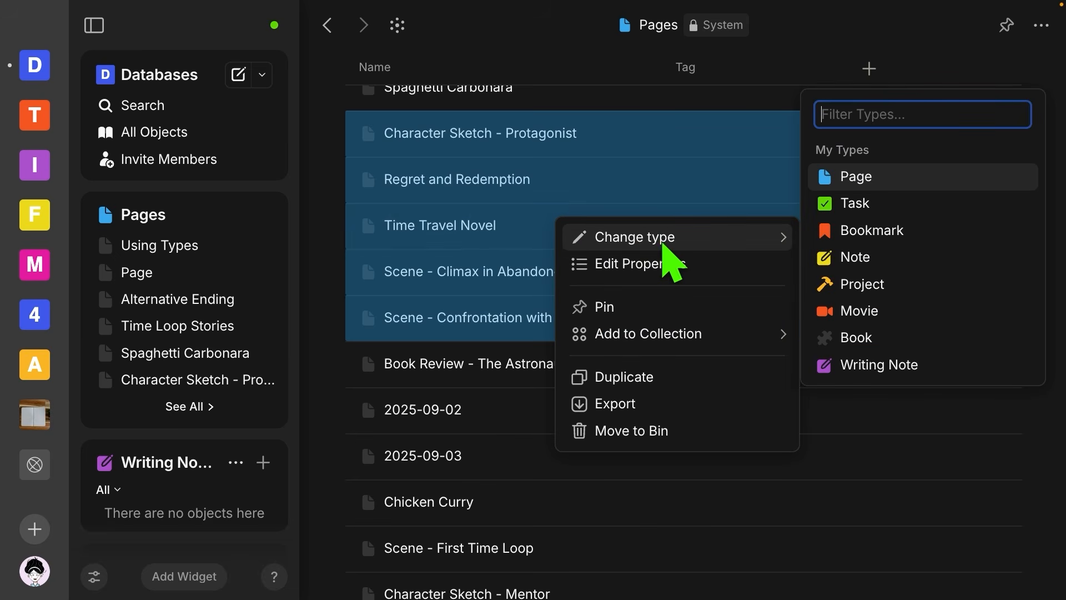
{"action": "left_click", "coordinate": [841, 364]}
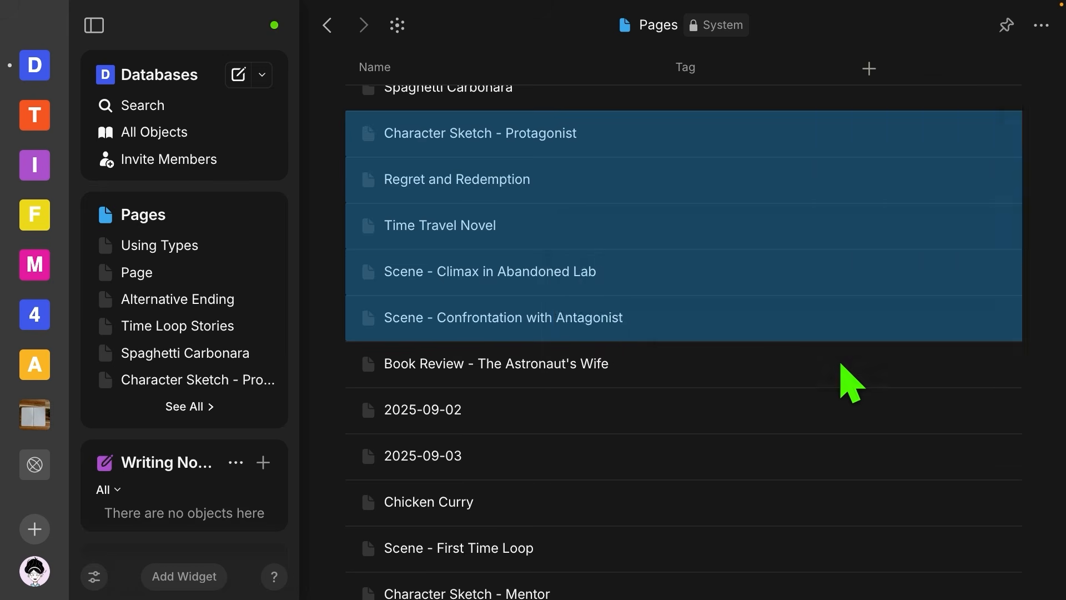
{"action": "scroll", "coordinate": [672, 195], "scroll_direction": "up", "scroll_amount": 5}
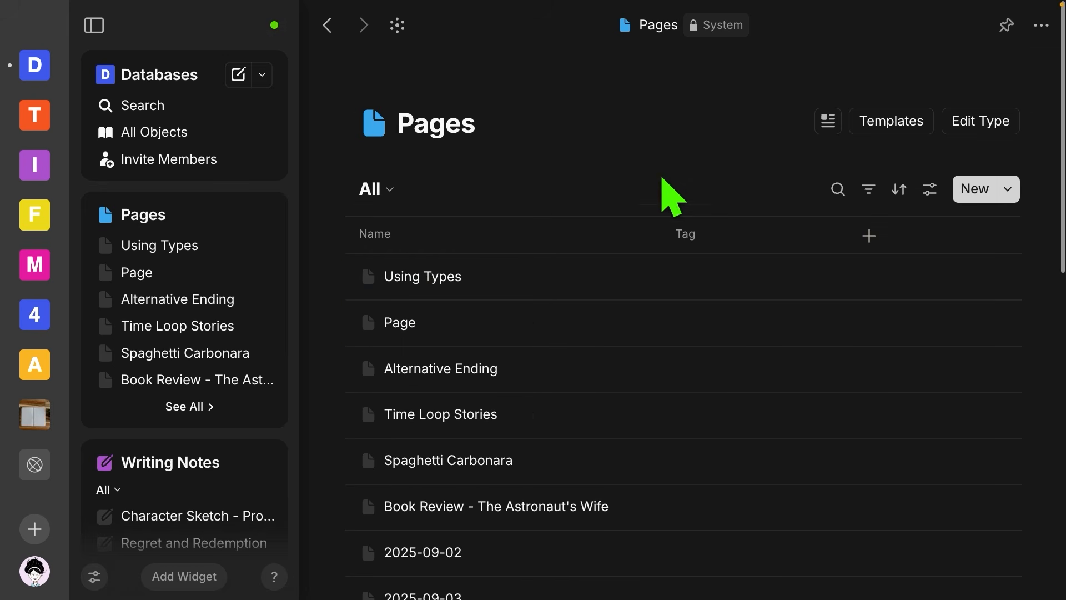
{"action": "left_click", "coordinate": [172, 463]}
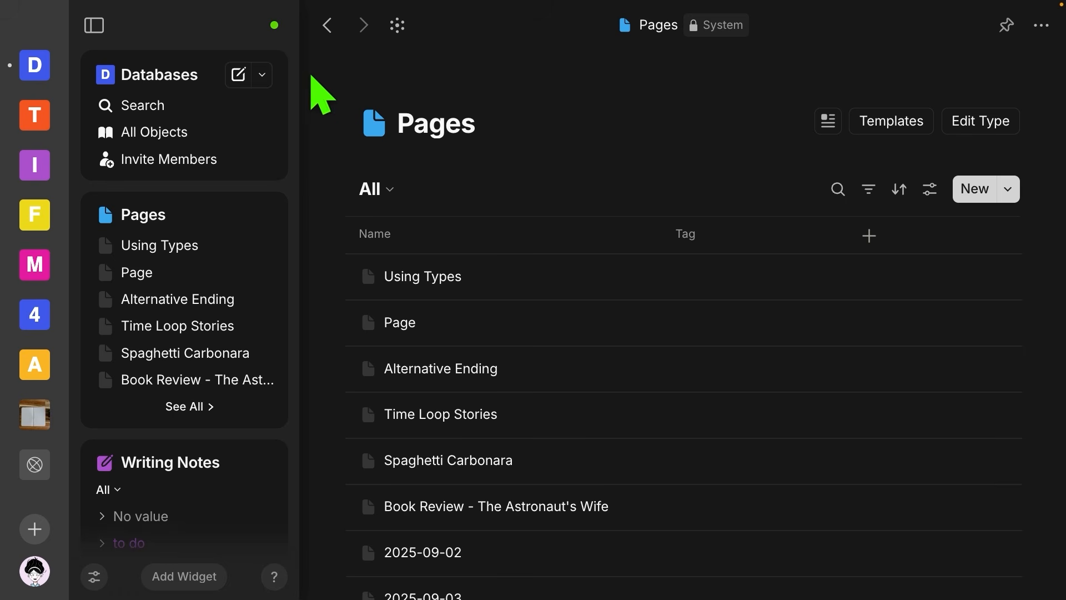
Create a new object type named Actor with the plural name Actors and apply it.
{"action": "left_click", "coordinate": [262, 76]}
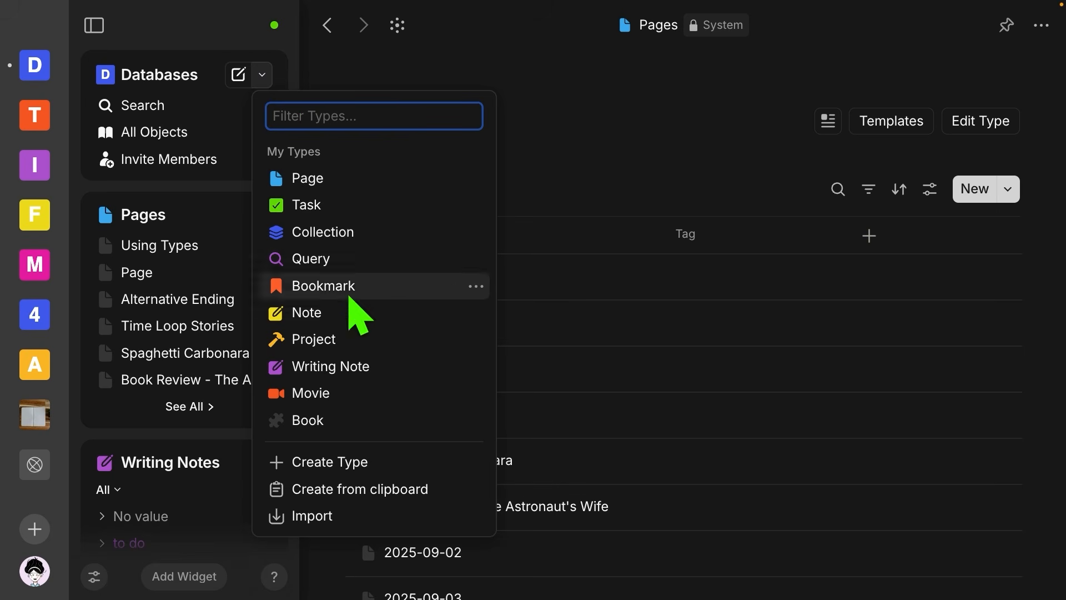
{"action": "scroll", "coordinate": [350, 421], "scroll_direction": "down", "scroll_amount": 1}
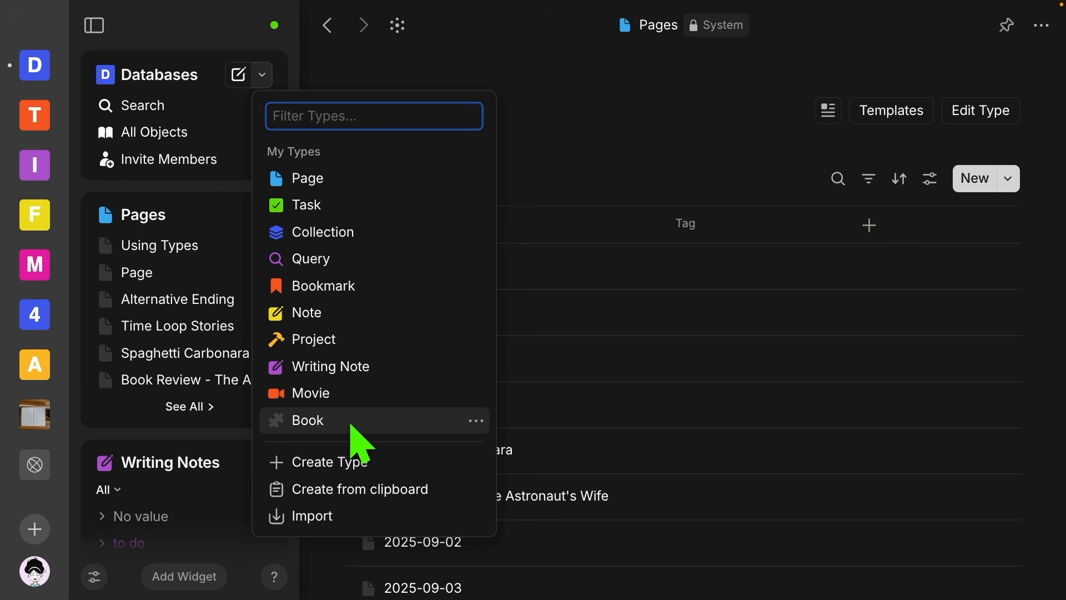
{"action": "left_click", "coordinate": [357, 467]}
{"action": "type", "text": "Acto"}
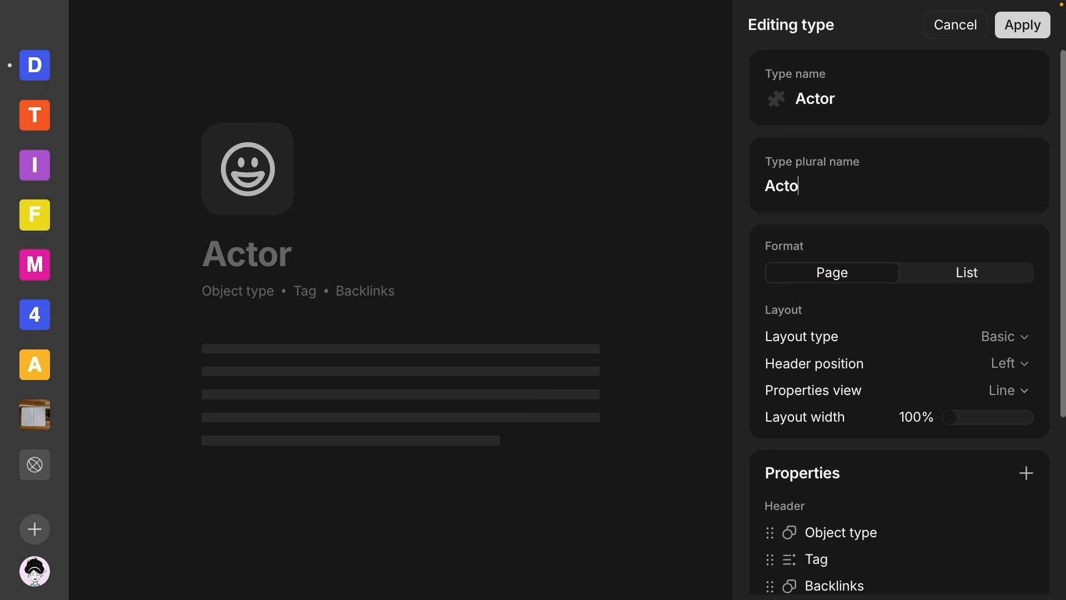
{"action": "type", "text": "rs"}
{"action": "scroll", "coordinate": [952, 376], "scroll_direction": "down", "scroll_amount": 3}
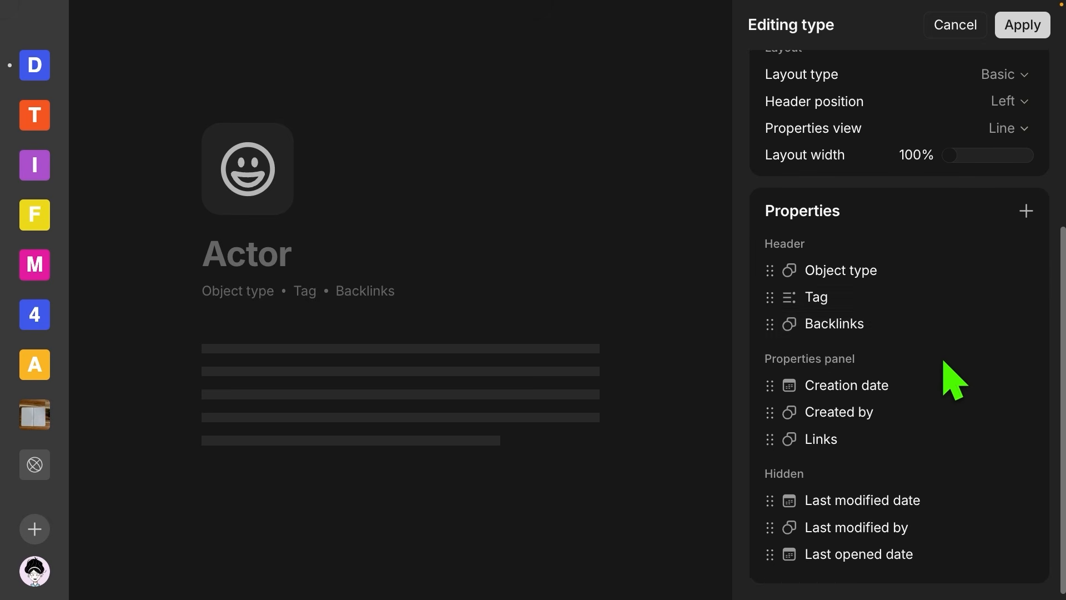
{"action": "scroll", "coordinate": [952, 376], "scroll_direction": "up", "scroll_amount": 5}
{"action": "left_click", "coordinate": [1020, 28]}
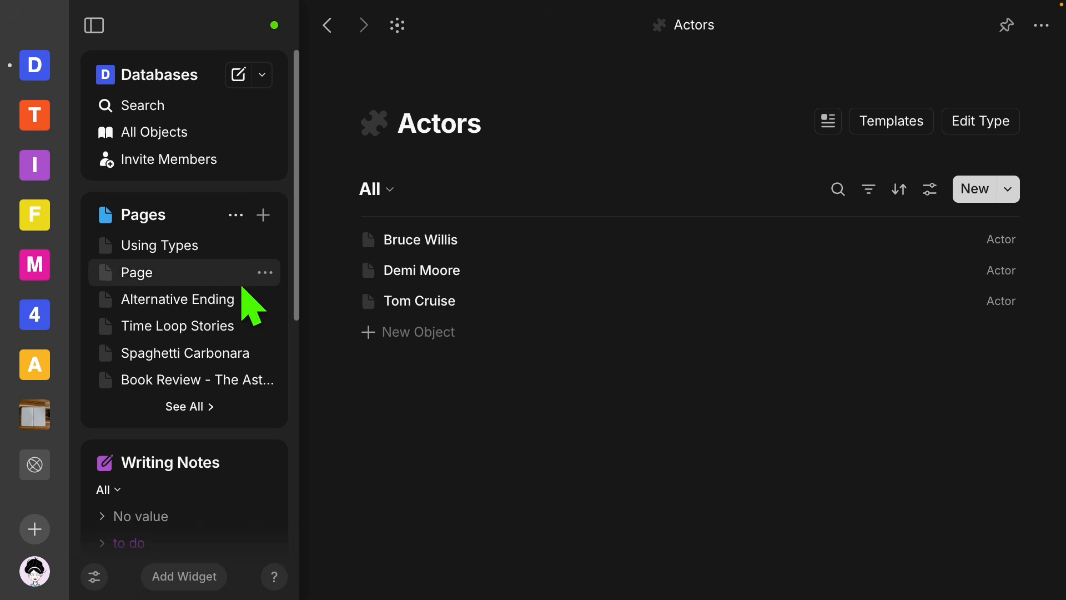
Move the Movie Review - Looper object from the Movies list to the bin.
{"action": "scroll", "coordinate": [252, 304], "scroll_direction": "down", "scroll_amount": 6}
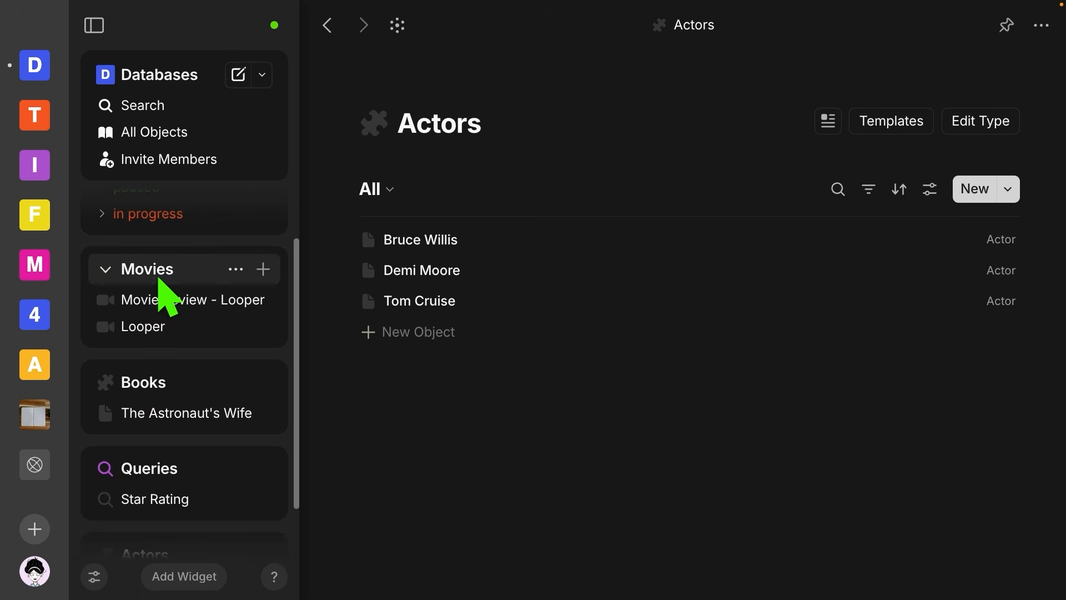
{"action": "left_click", "coordinate": [151, 271]}
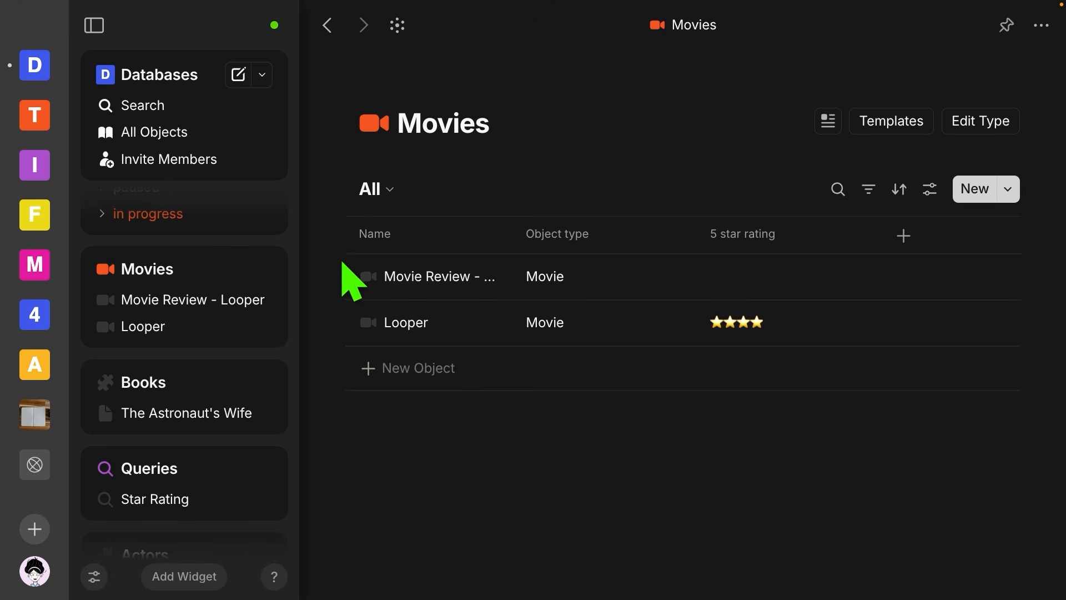
{"action": "left_click_drag", "start_coordinate": [343, 259], "coordinate": [412, 292]}
{"action": "right_click", "coordinate": [412, 292]}
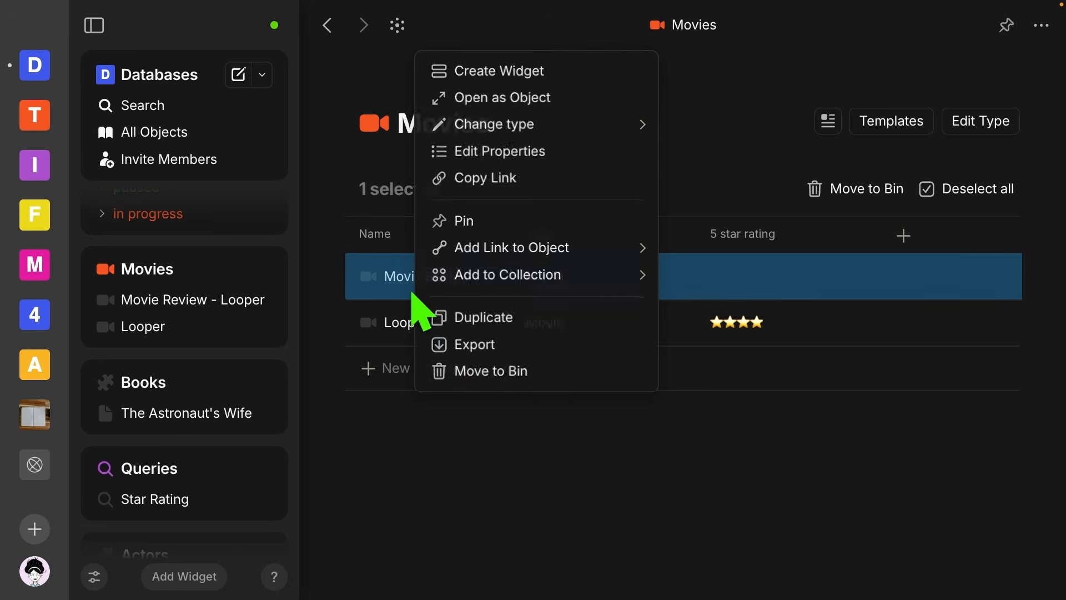
{"action": "left_click", "coordinate": [472, 370]}
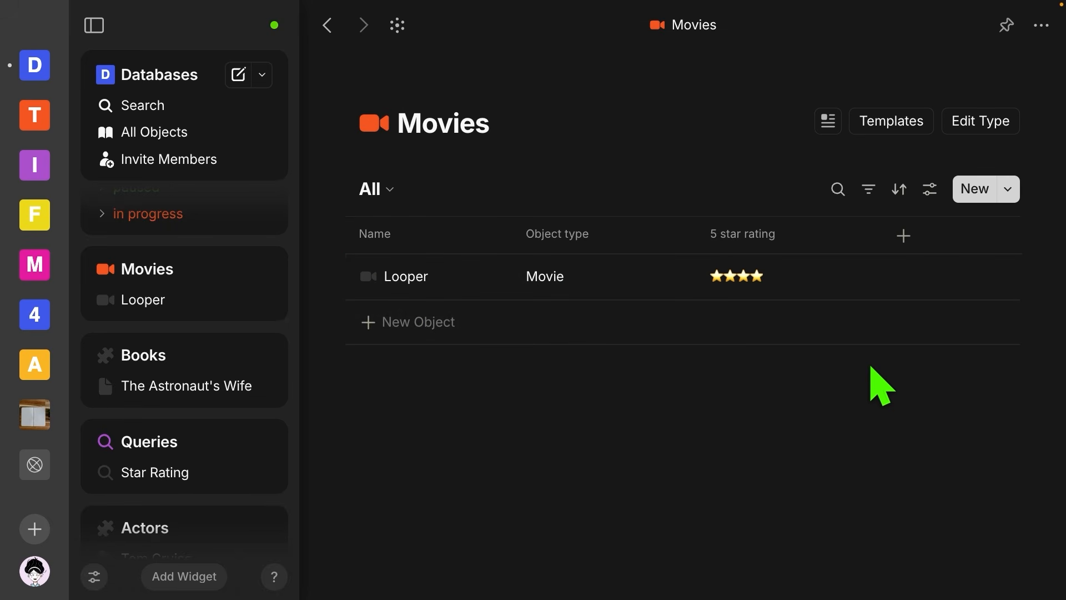
Add a new property named Actors with the Object property type to the Movies list.
{"action": "left_click", "coordinate": [904, 235]}
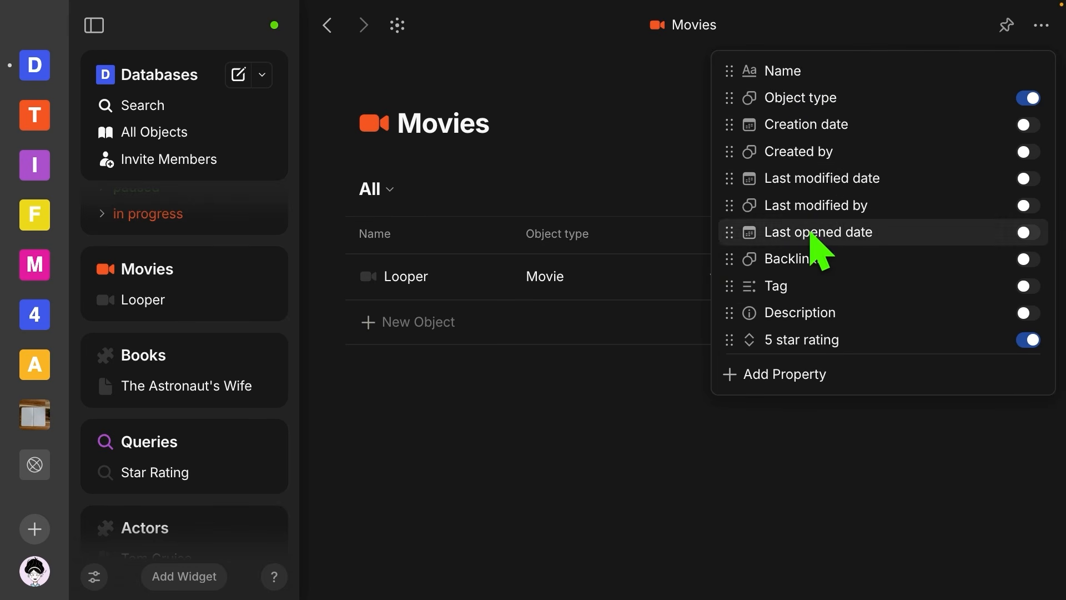
{"action": "left_click", "coordinate": [799, 369]}
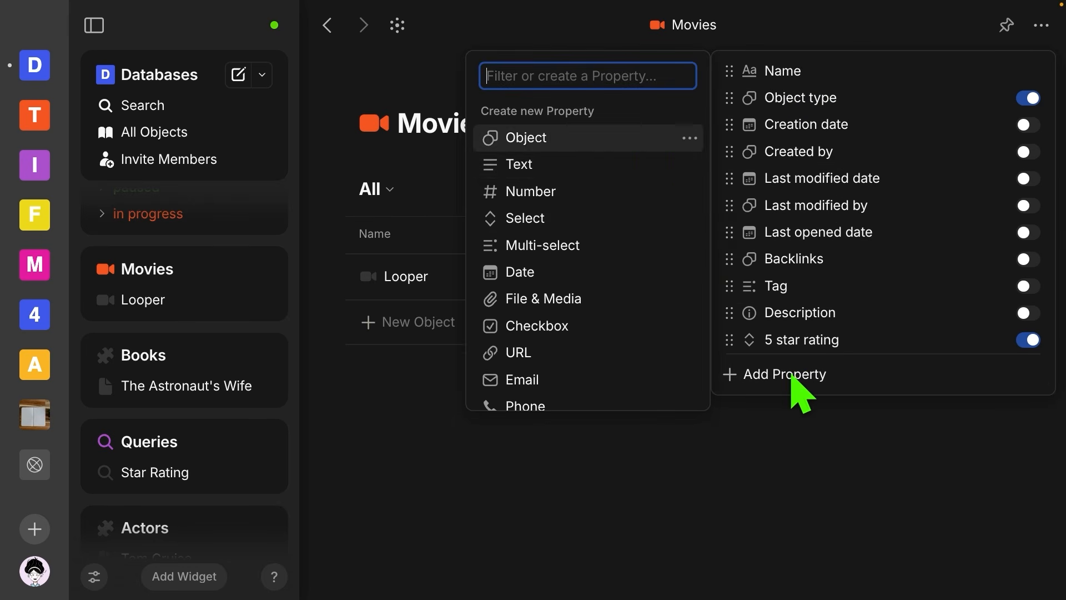
{"action": "left_click", "coordinate": [581, 139]}
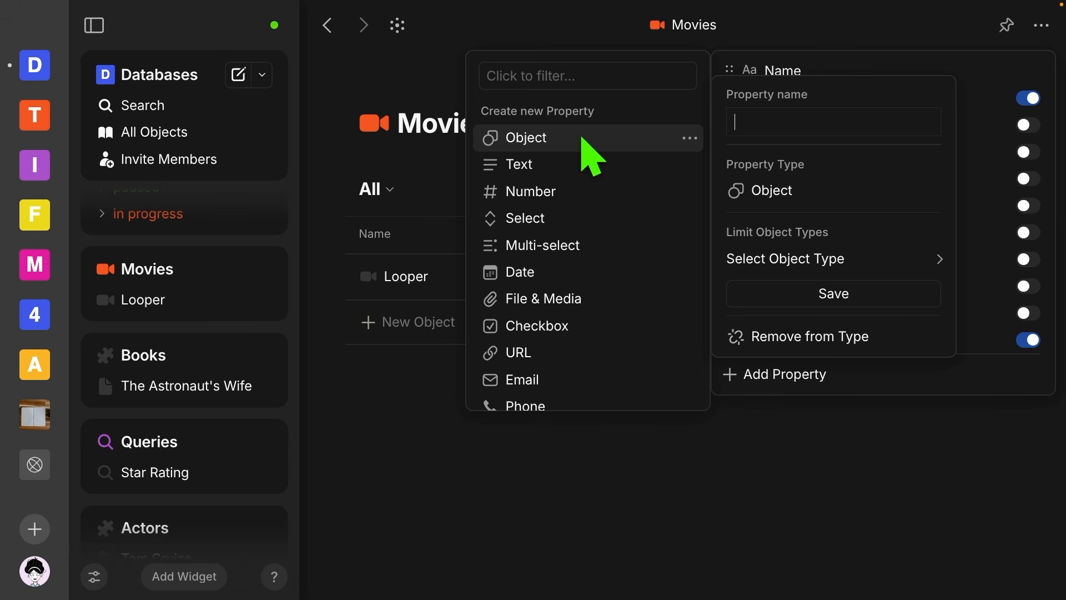
{"action": "type", "text": "Actors"}
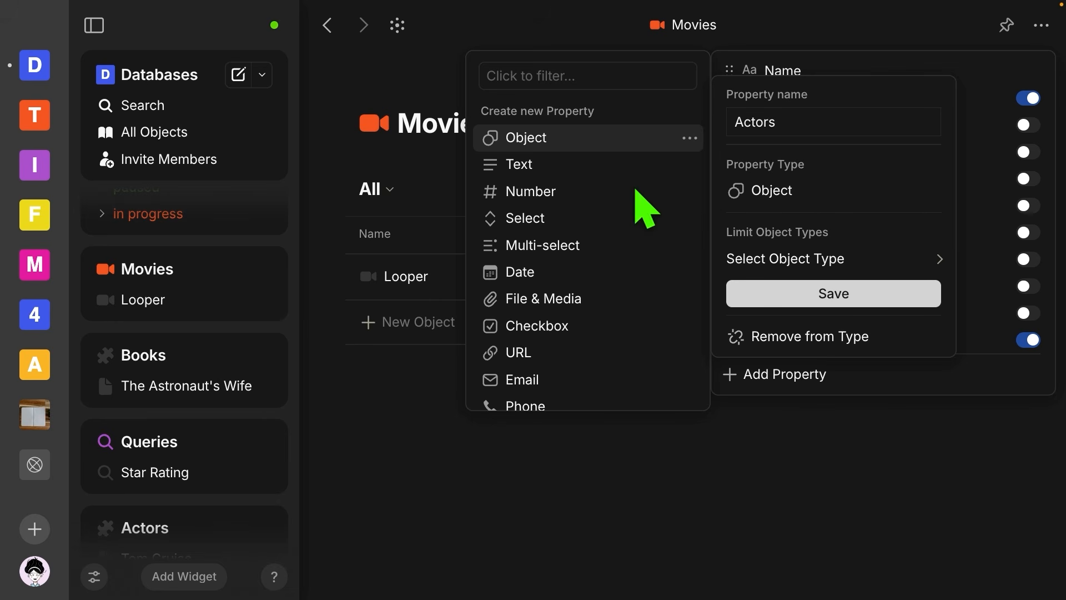
{"action": "left_click", "coordinate": [759, 293]}
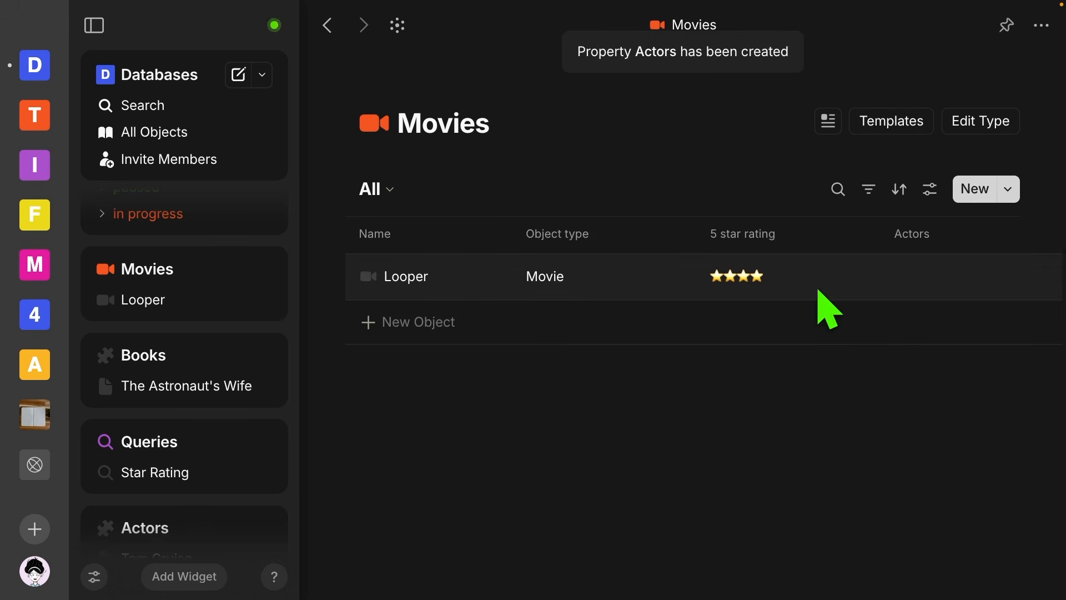
{"action": "left_click", "coordinate": [919, 289]}
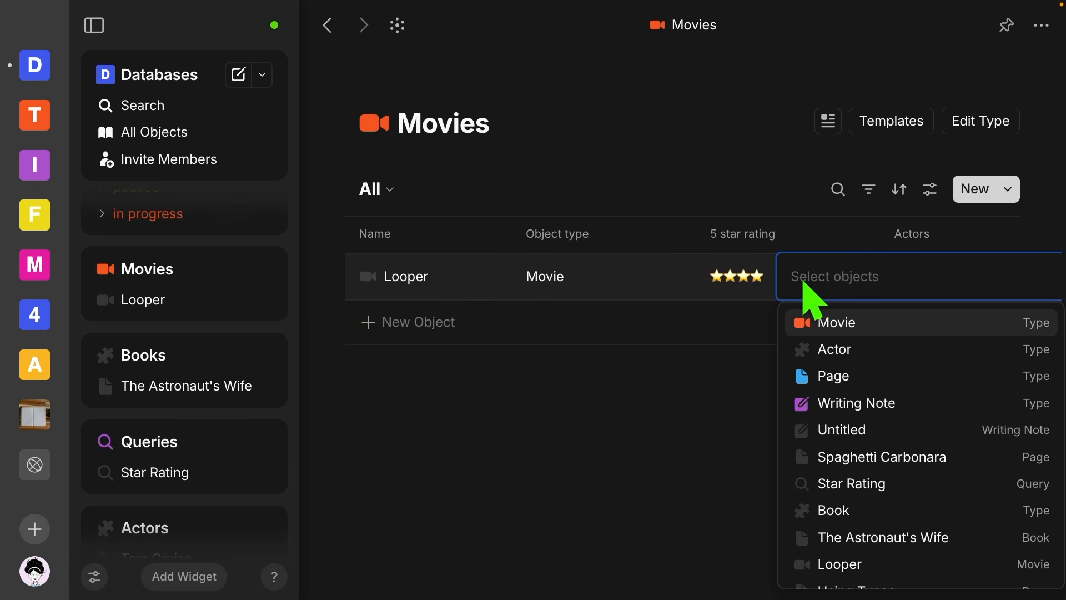
{"action": "type", "text": "cruise"}
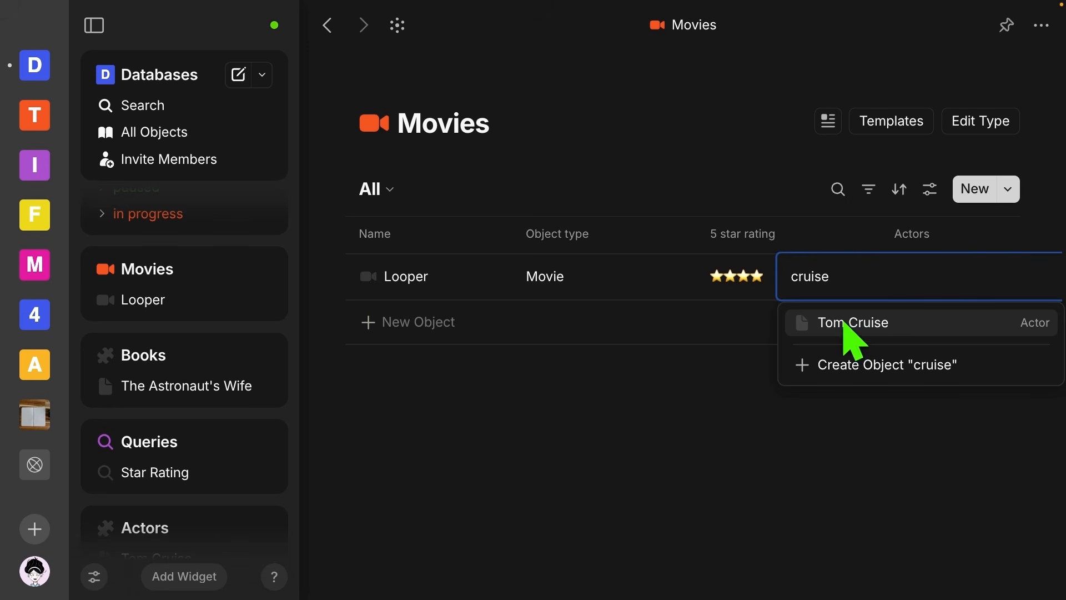
{"action": "left_click", "coordinate": [821, 409]}
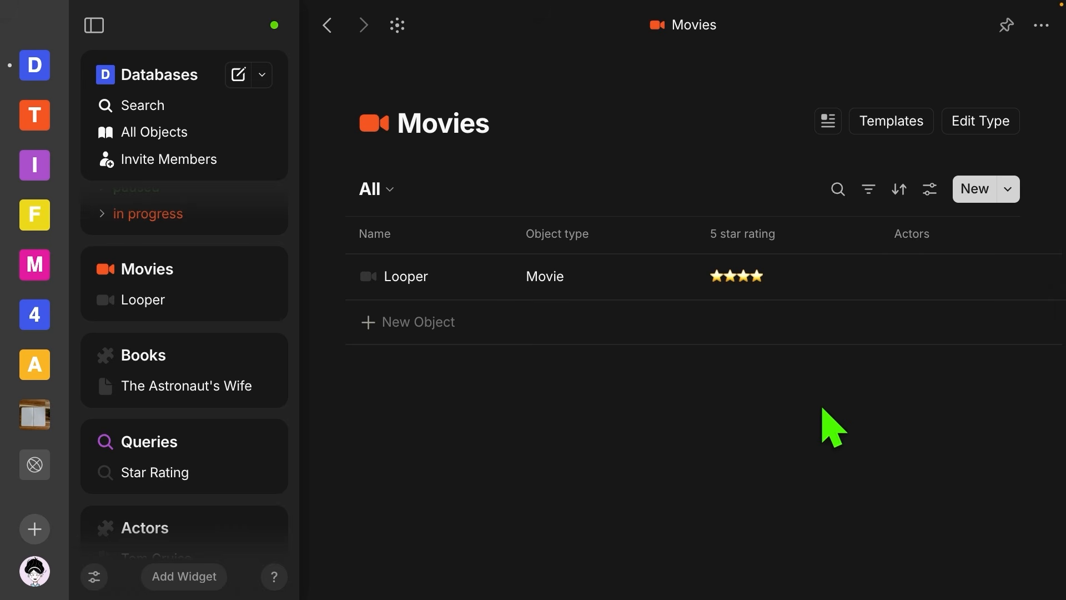
Limit the Actors property of the Movies list to the Actor object type.
{"action": "left_click", "coordinate": [912, 237]}
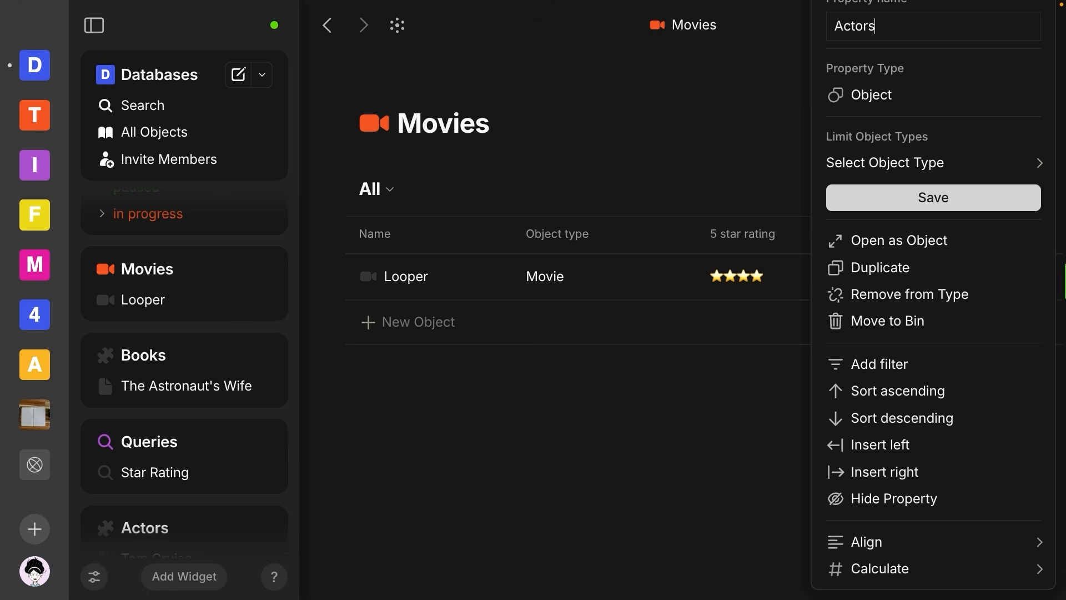
{"action": "mouse_move", "coordinate": [864, 168]}
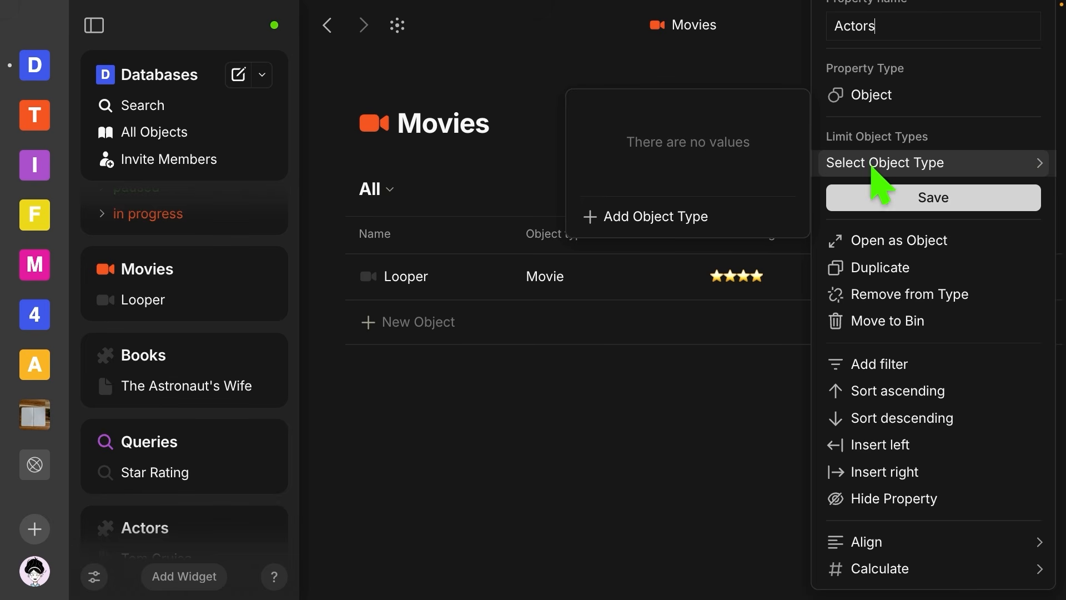
{"action": "left_click", "coordinate": [631, 218]}
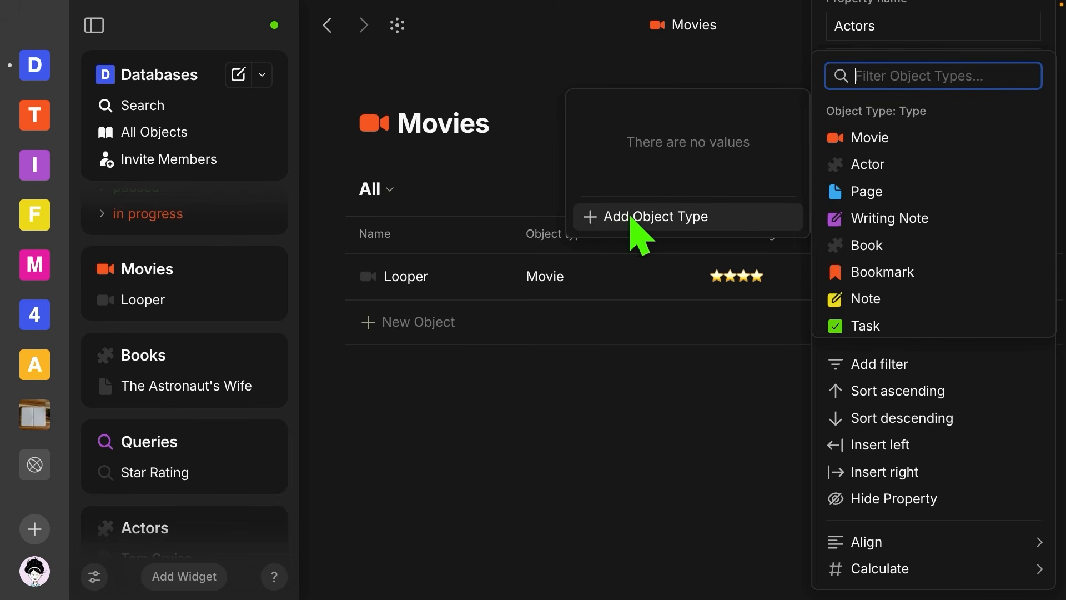
{"action": "left_click", "coordinate": [888, 165]}
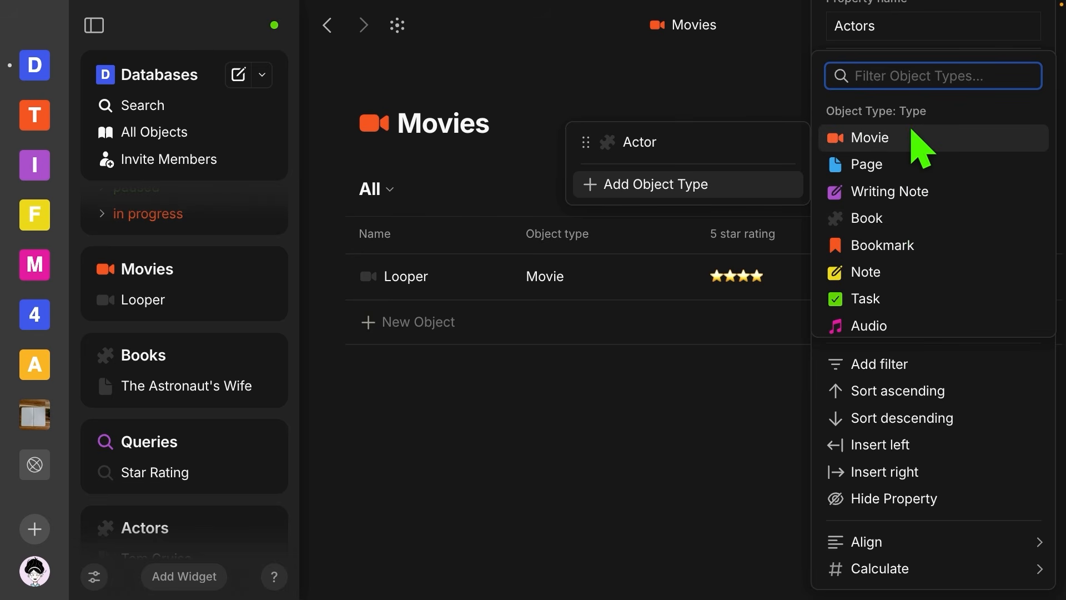
{"action": "left_click", "coordinate": [744, 96]}
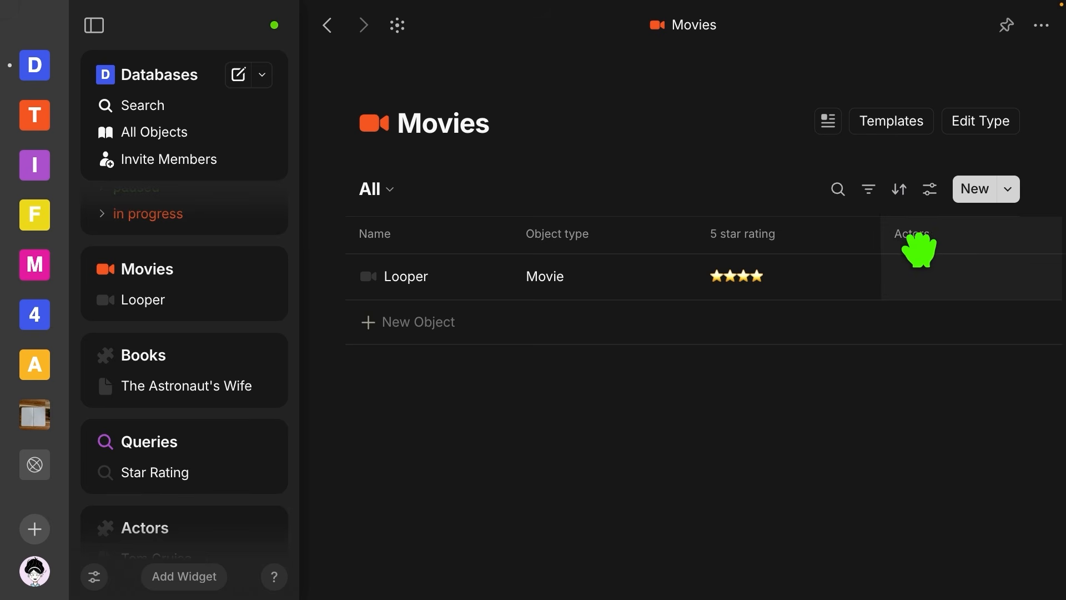
Assign Bruce Willis as the actor of the Looper movie in the Actors column.
{"action": "left_click", "coordinate": [919, 288]}
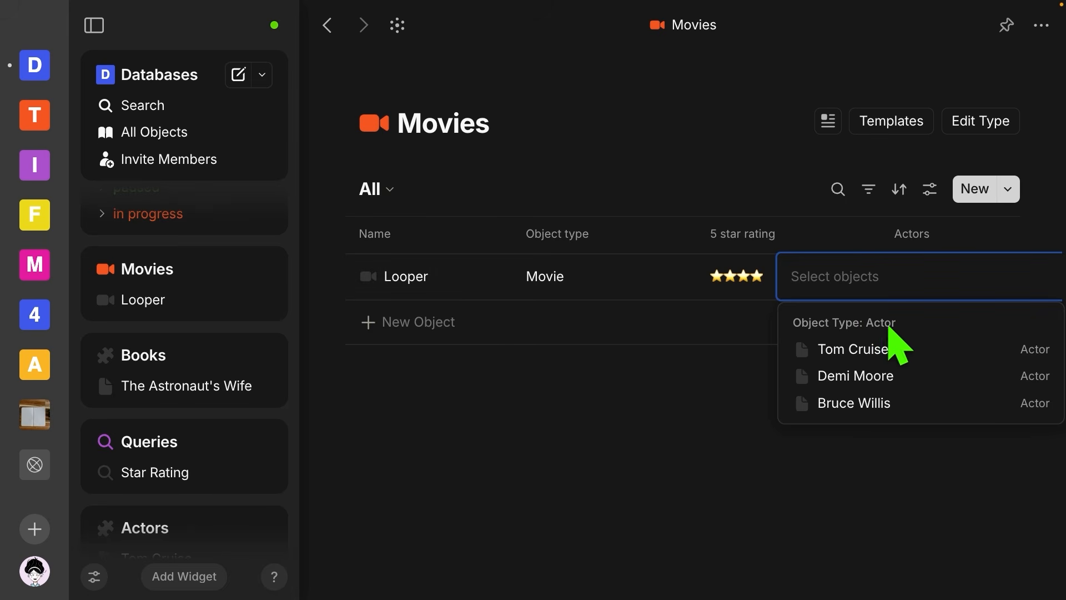
{"action": "left_click", "coordinate": [872, 406]}
{"action": "left_click", "coordinate": [816, 448]}
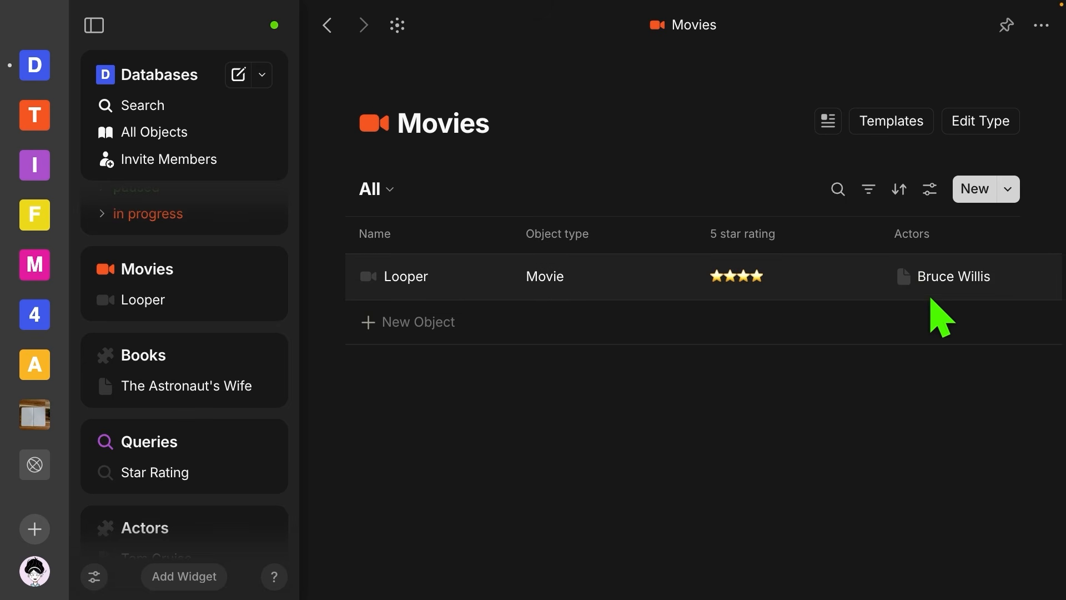
Open the Bruce Willis object linked in Looper's Actors property, then return to the Movies list.
{"action": "left_click", "coordinate": [938, 276]}
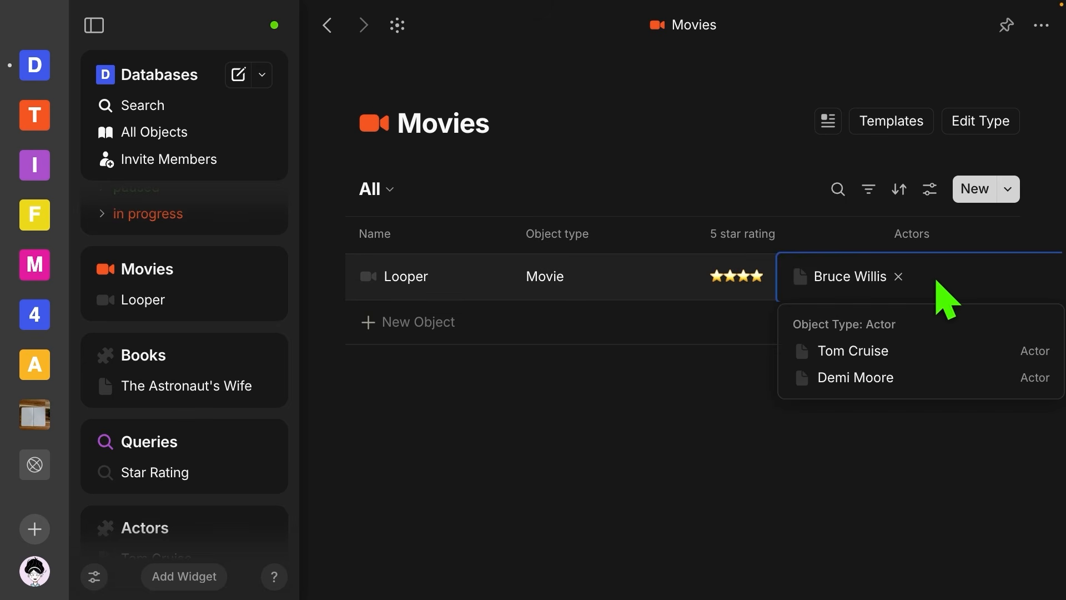
{"action": "left_click", "coordinate": [857, 280]}
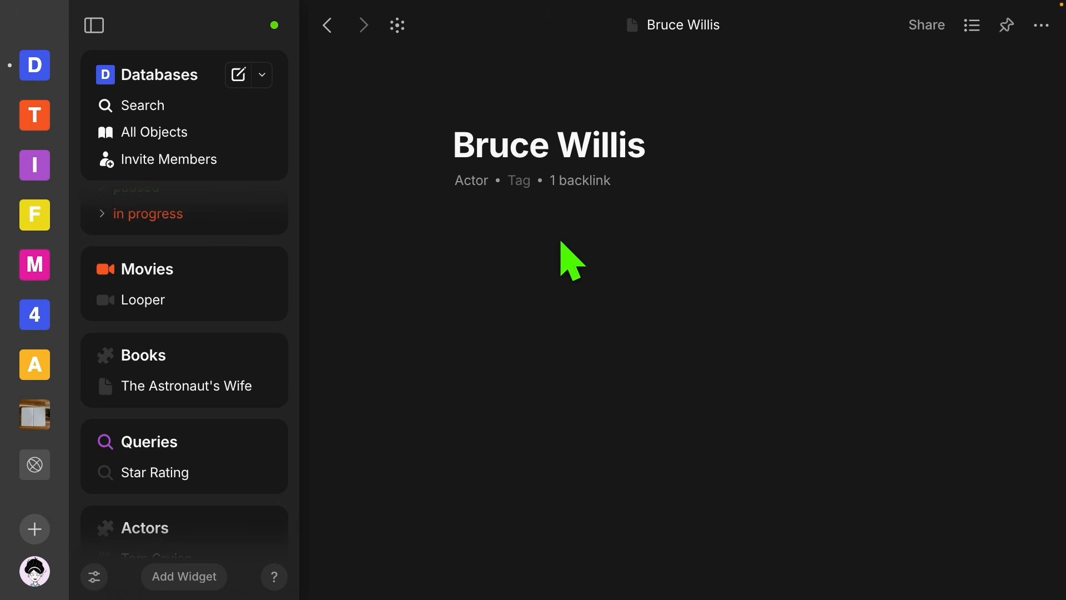
{"action": "left_click", "coordinate": [327, 25]}
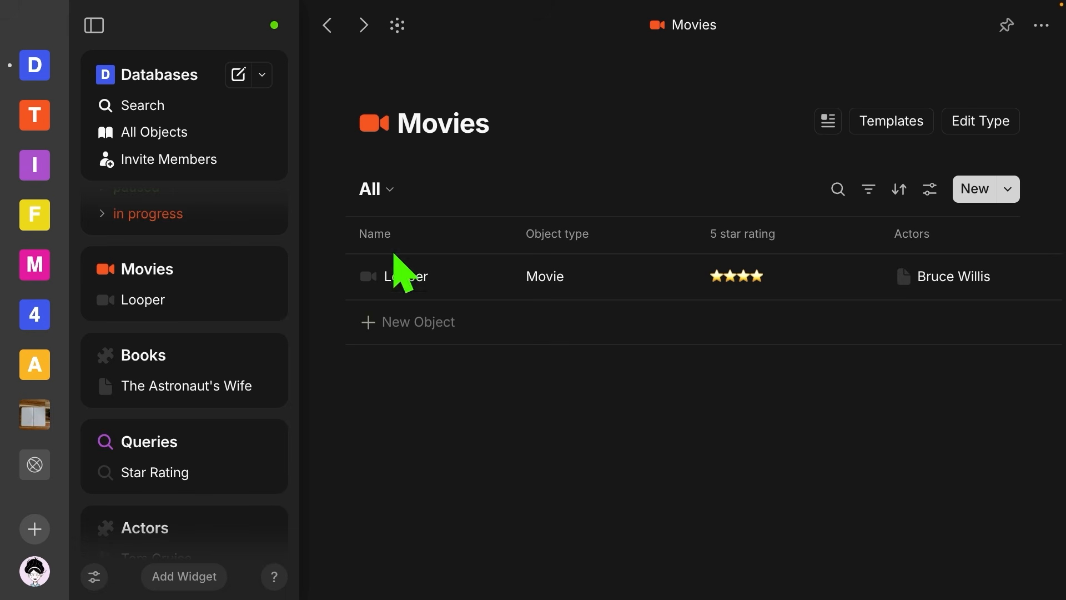